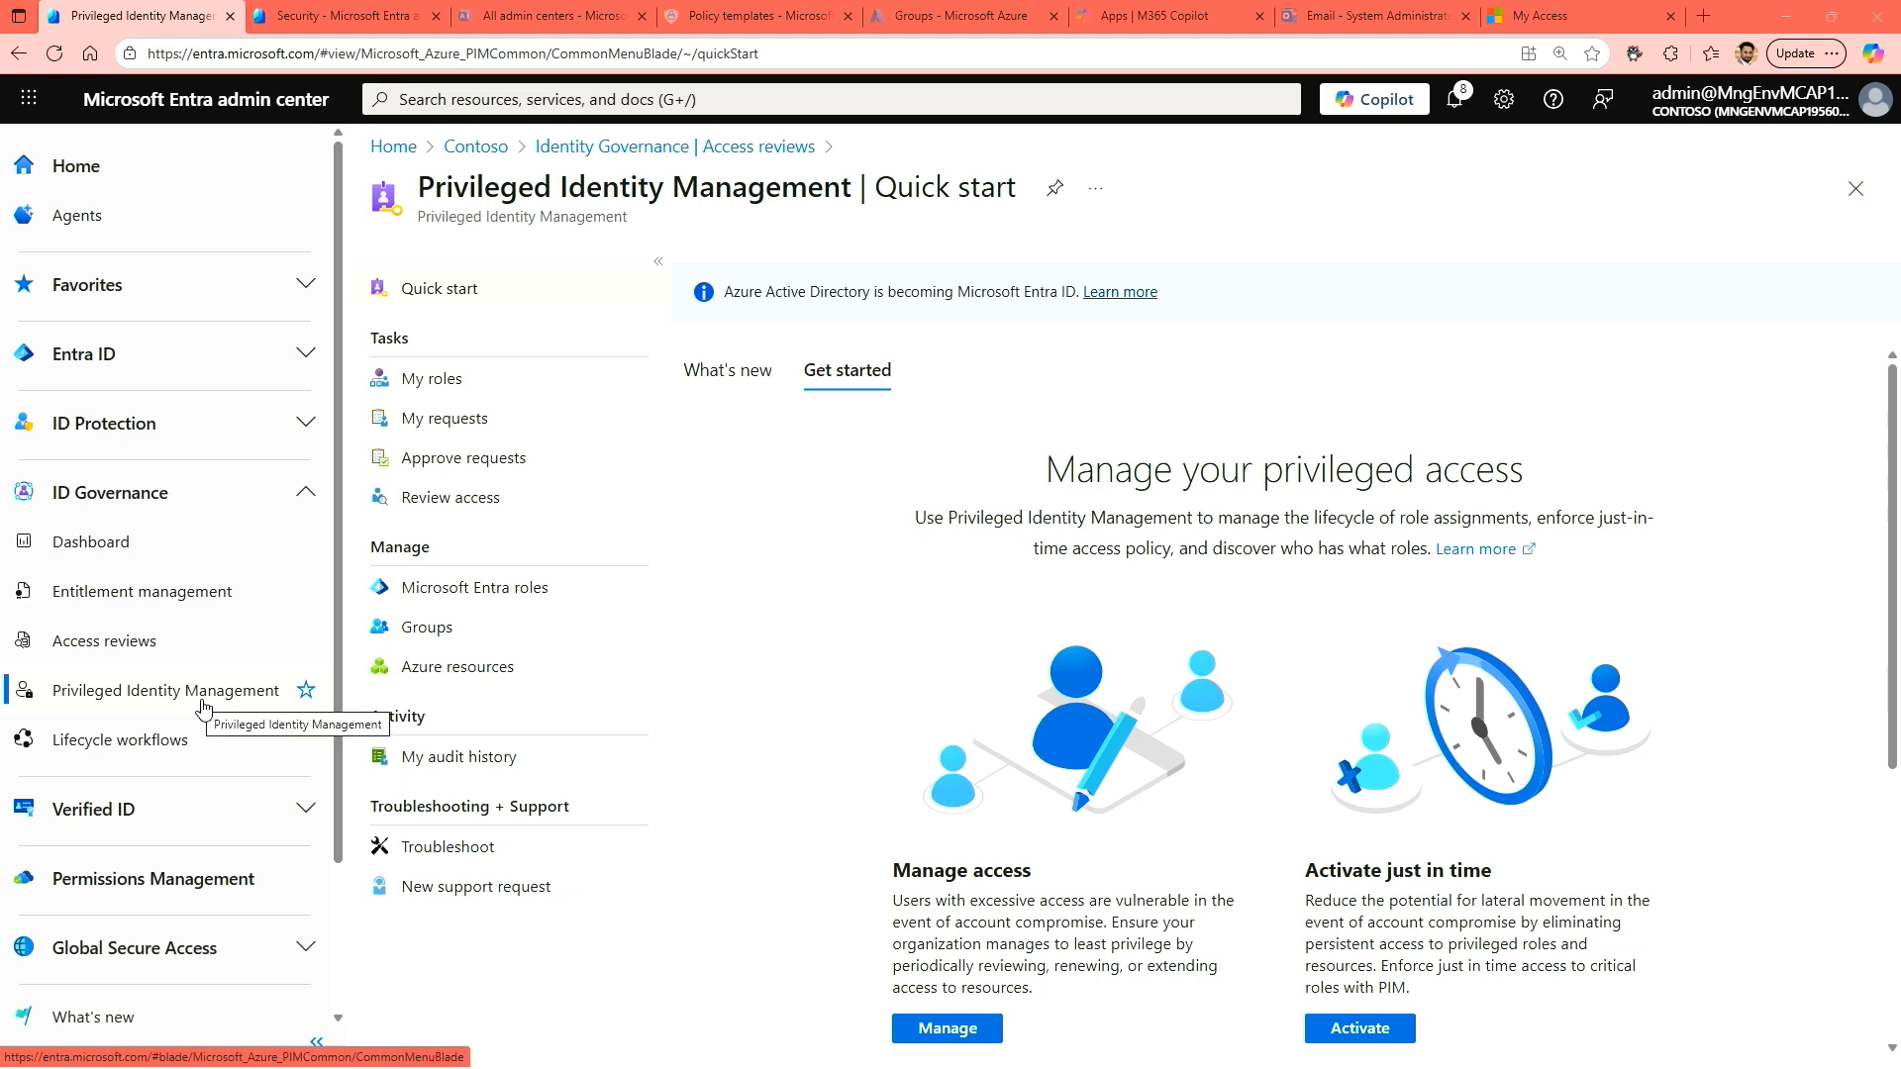
key("ctrl+2")
left_click_drag(66, 701, 253, 702)
mouse_move(357, 533)
left_mouse_down()
mouse_move(511, 671)
mouse_move(600, 702)
left_mouse_up()
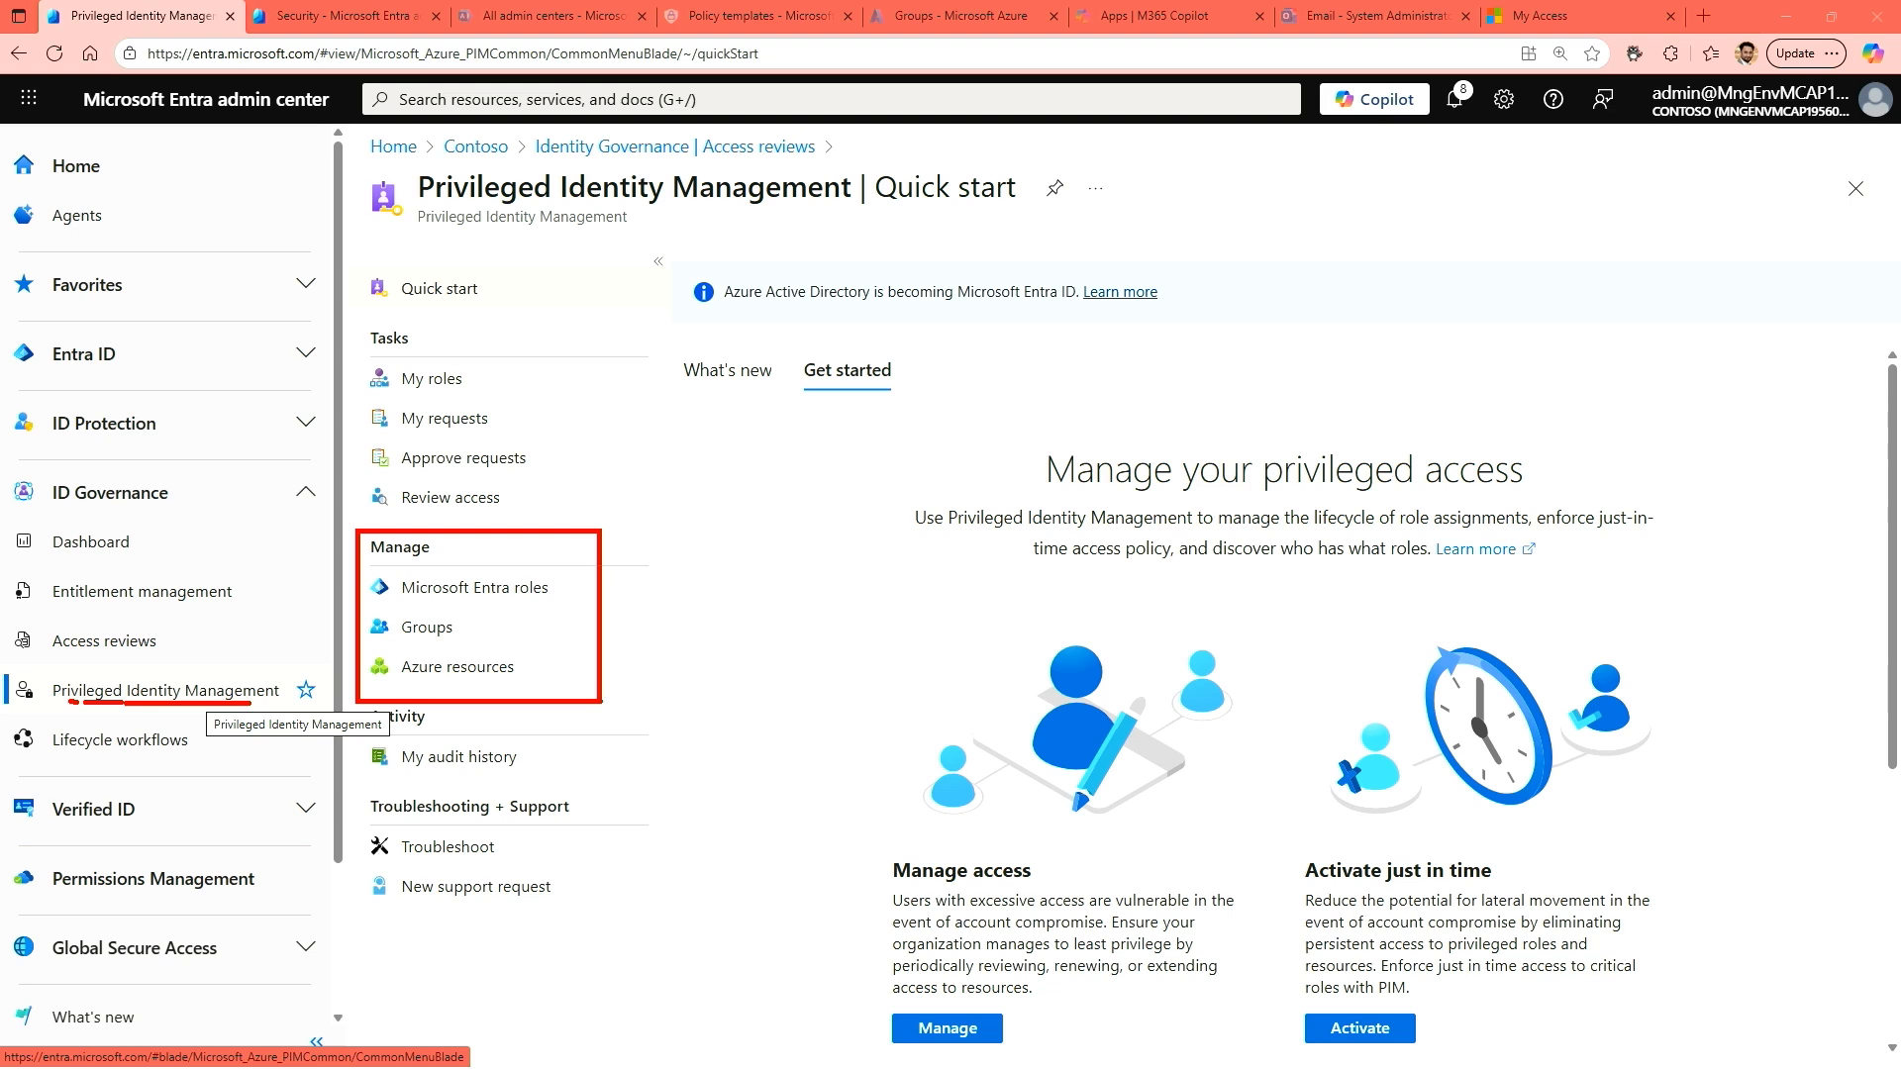
left_click_drag(568, 589, 670, 581)
mouse_move(472, 629)
left_mouse_down()
mouse_move(599, 627)
mouse_move(660, 670)
left_mouse_up()
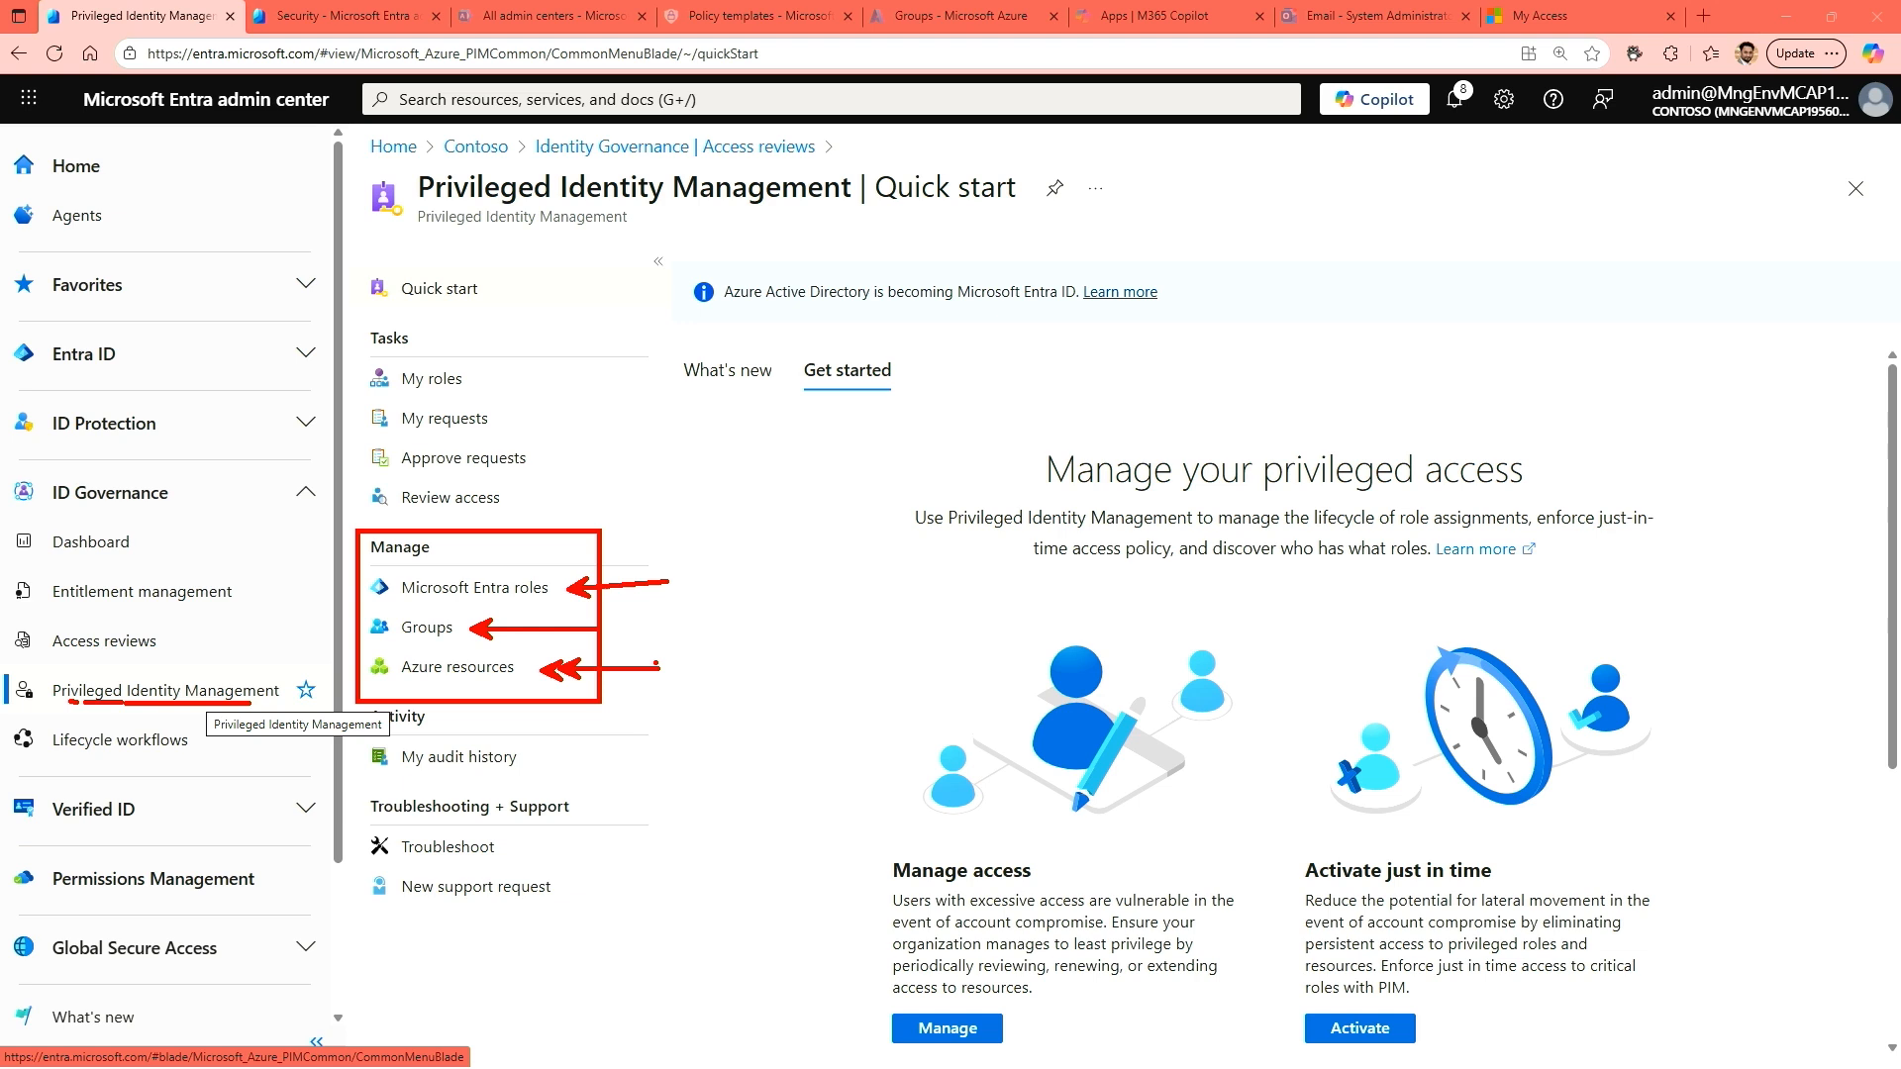
key("Escape")
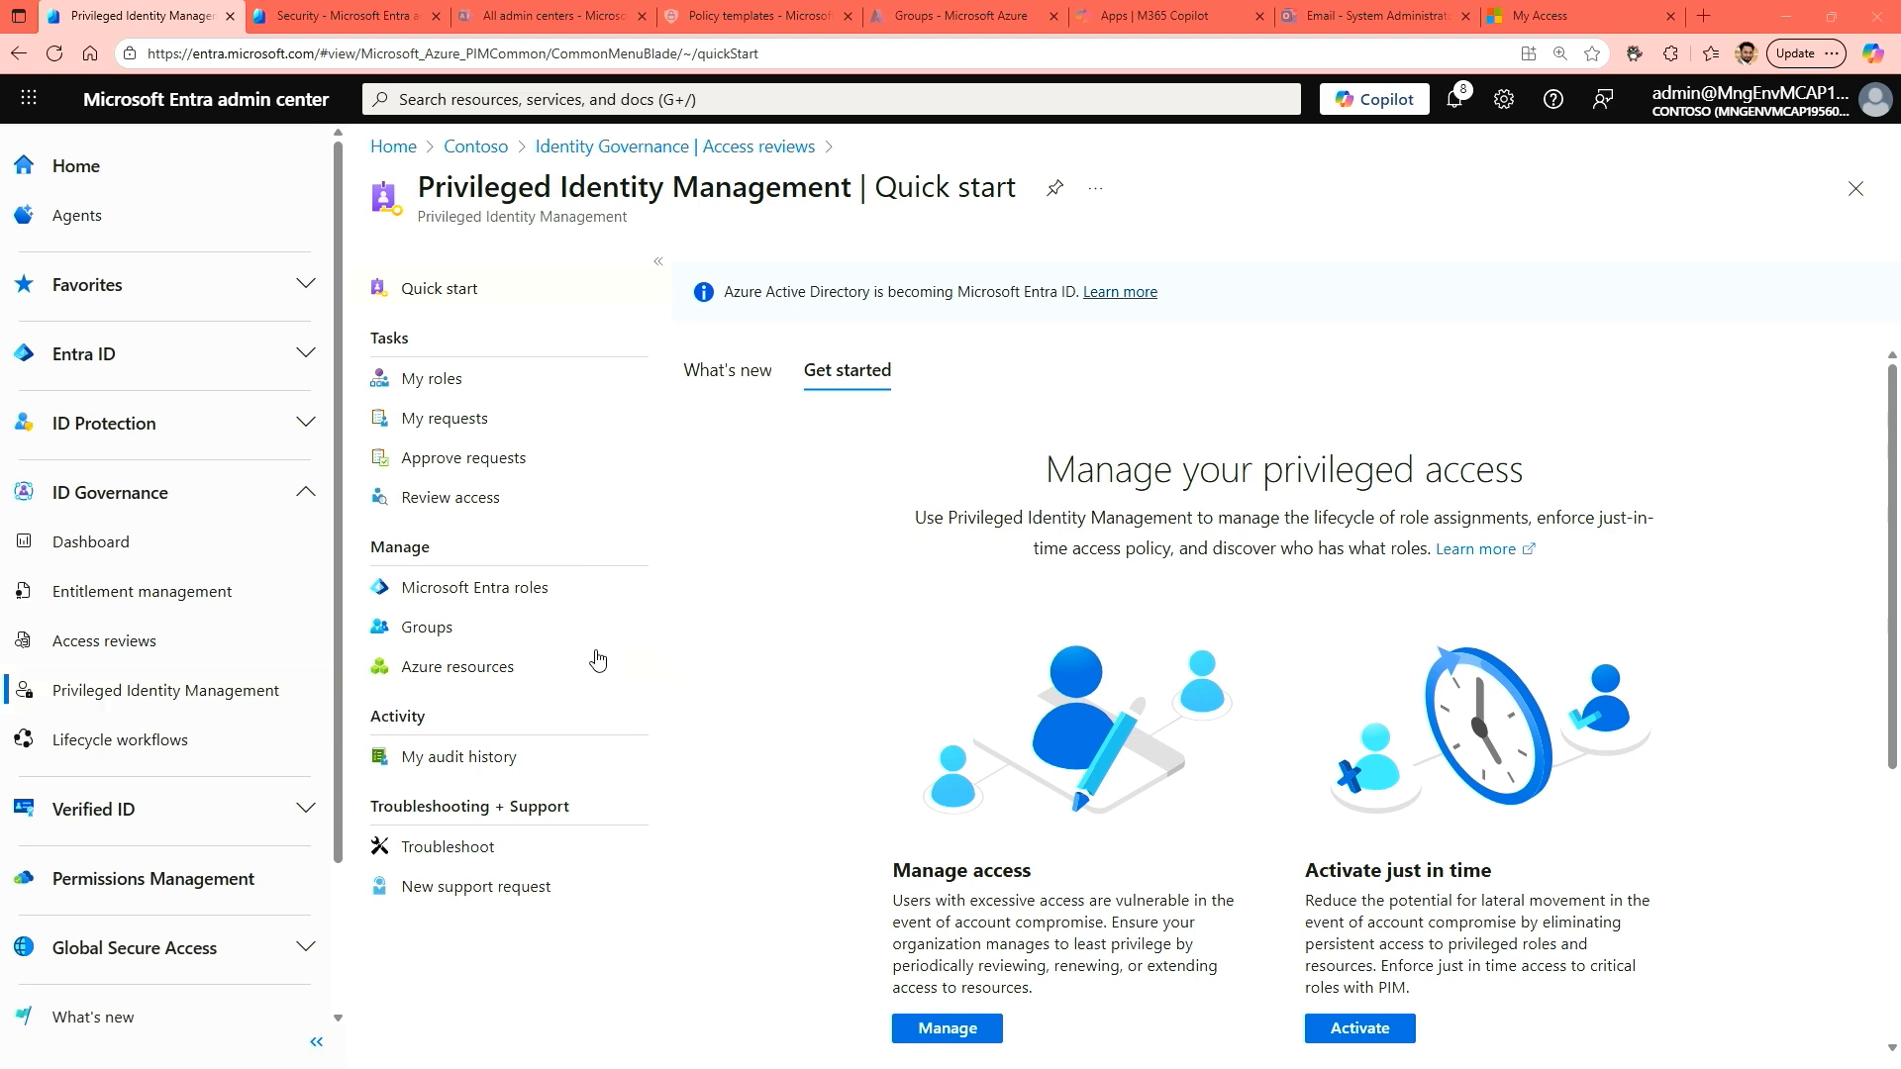
Open the list of Microsoft Entra roles in Privileged Identity Management and sort it by active assignments in descending order.
left_click(496, 598)
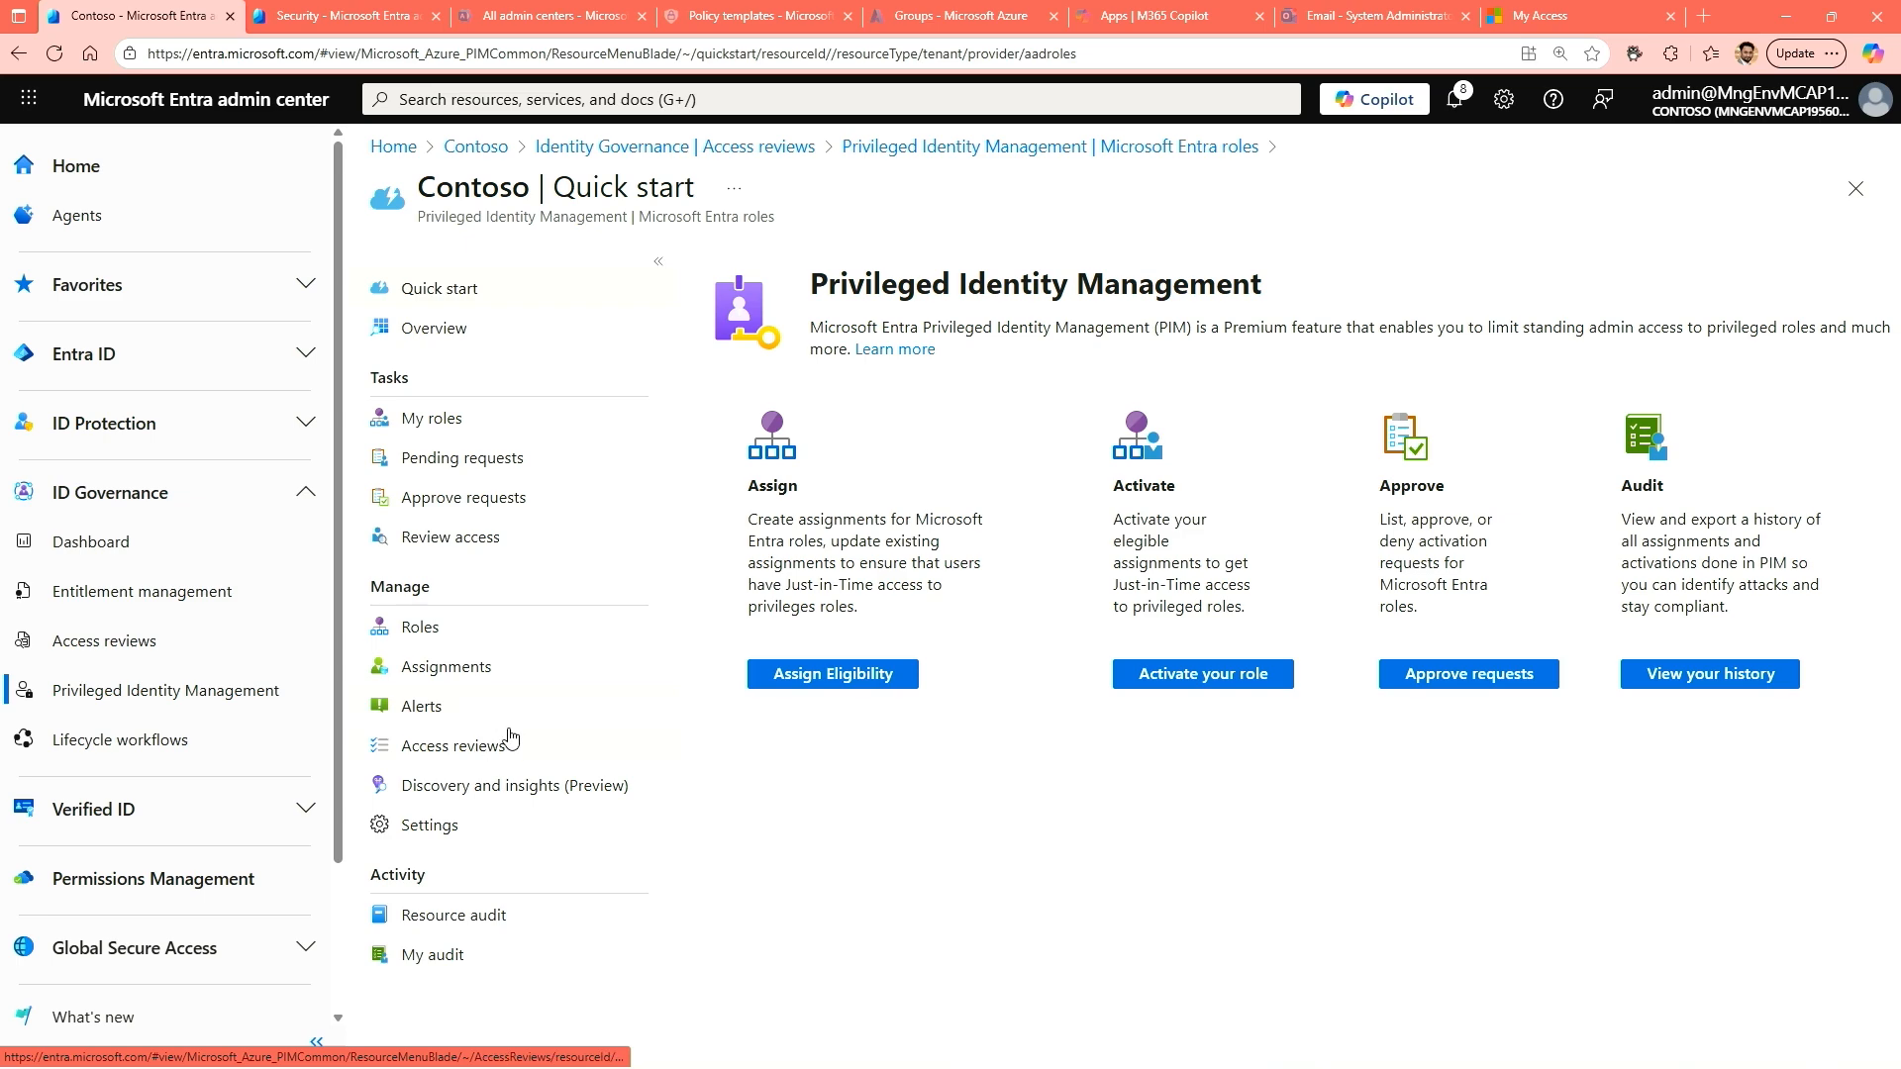
left_click(433, 634)
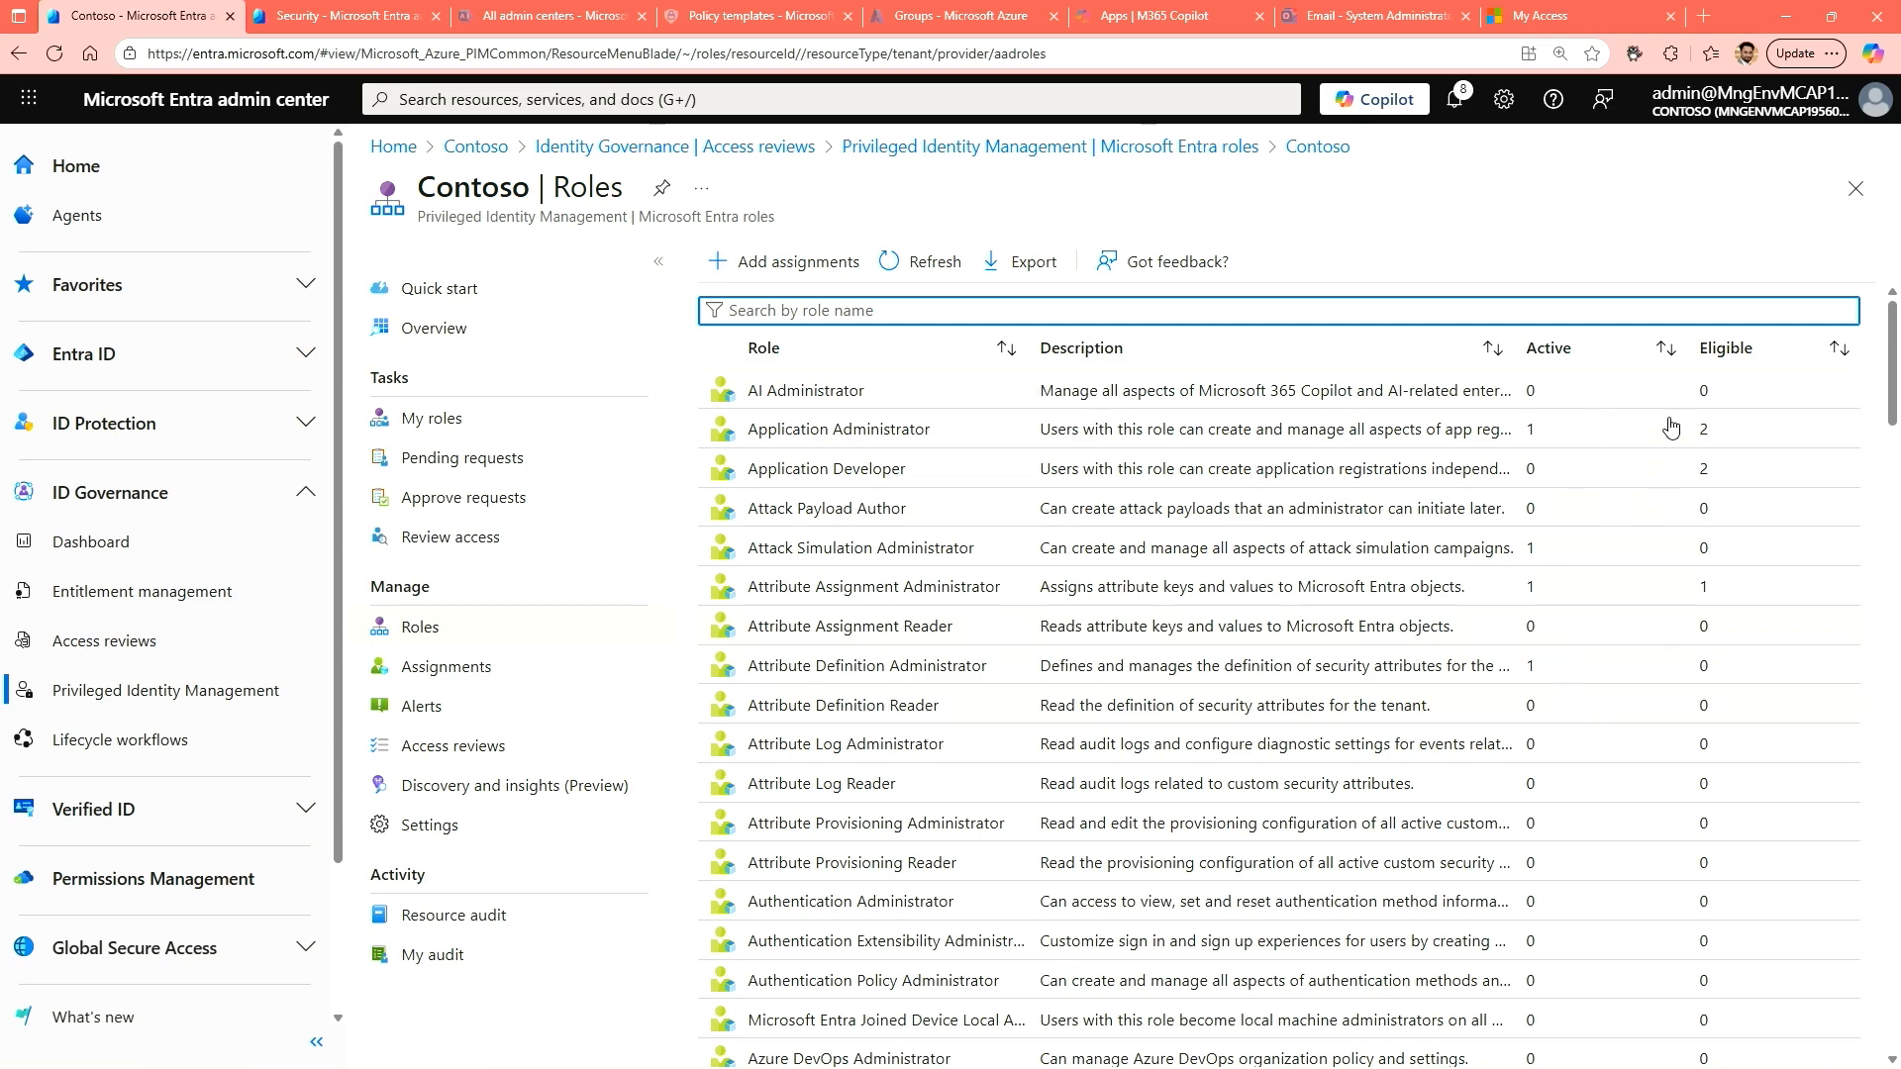
left_click(1675, 360)
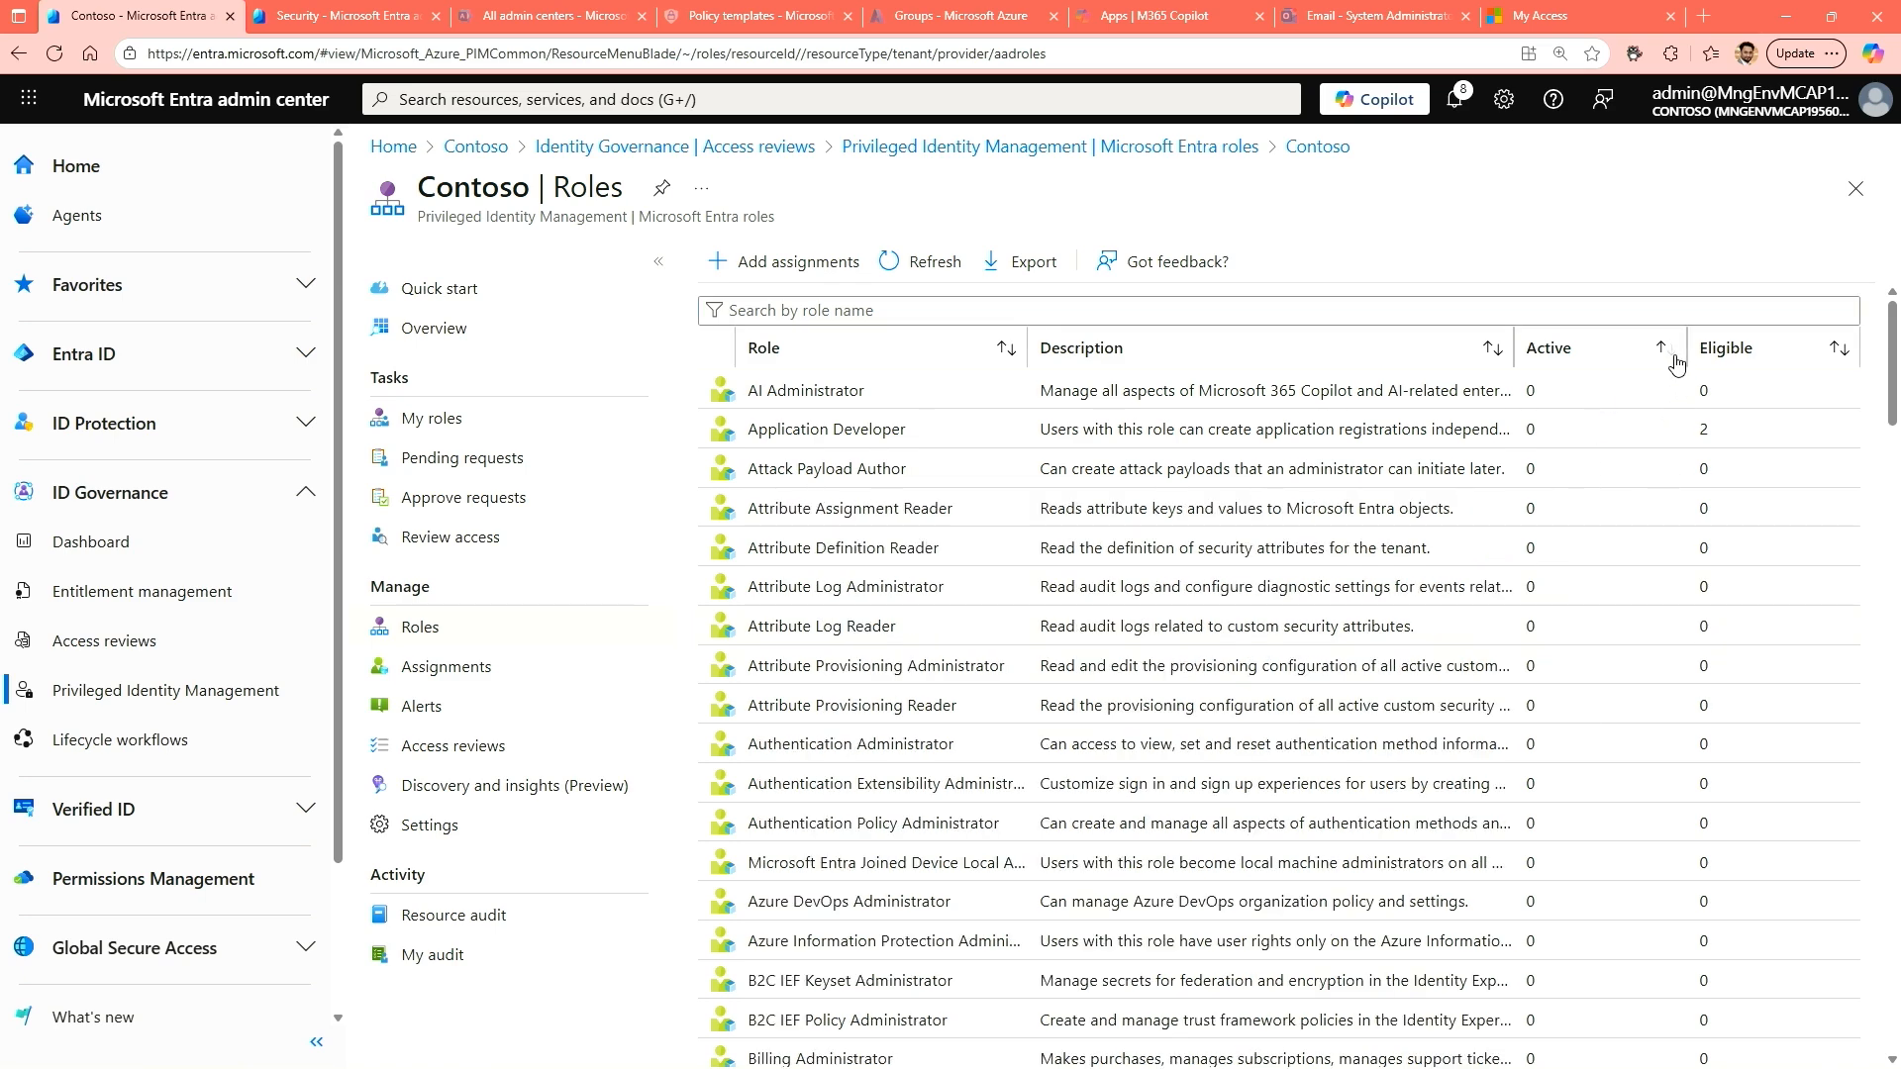
left_click(1674, 358)
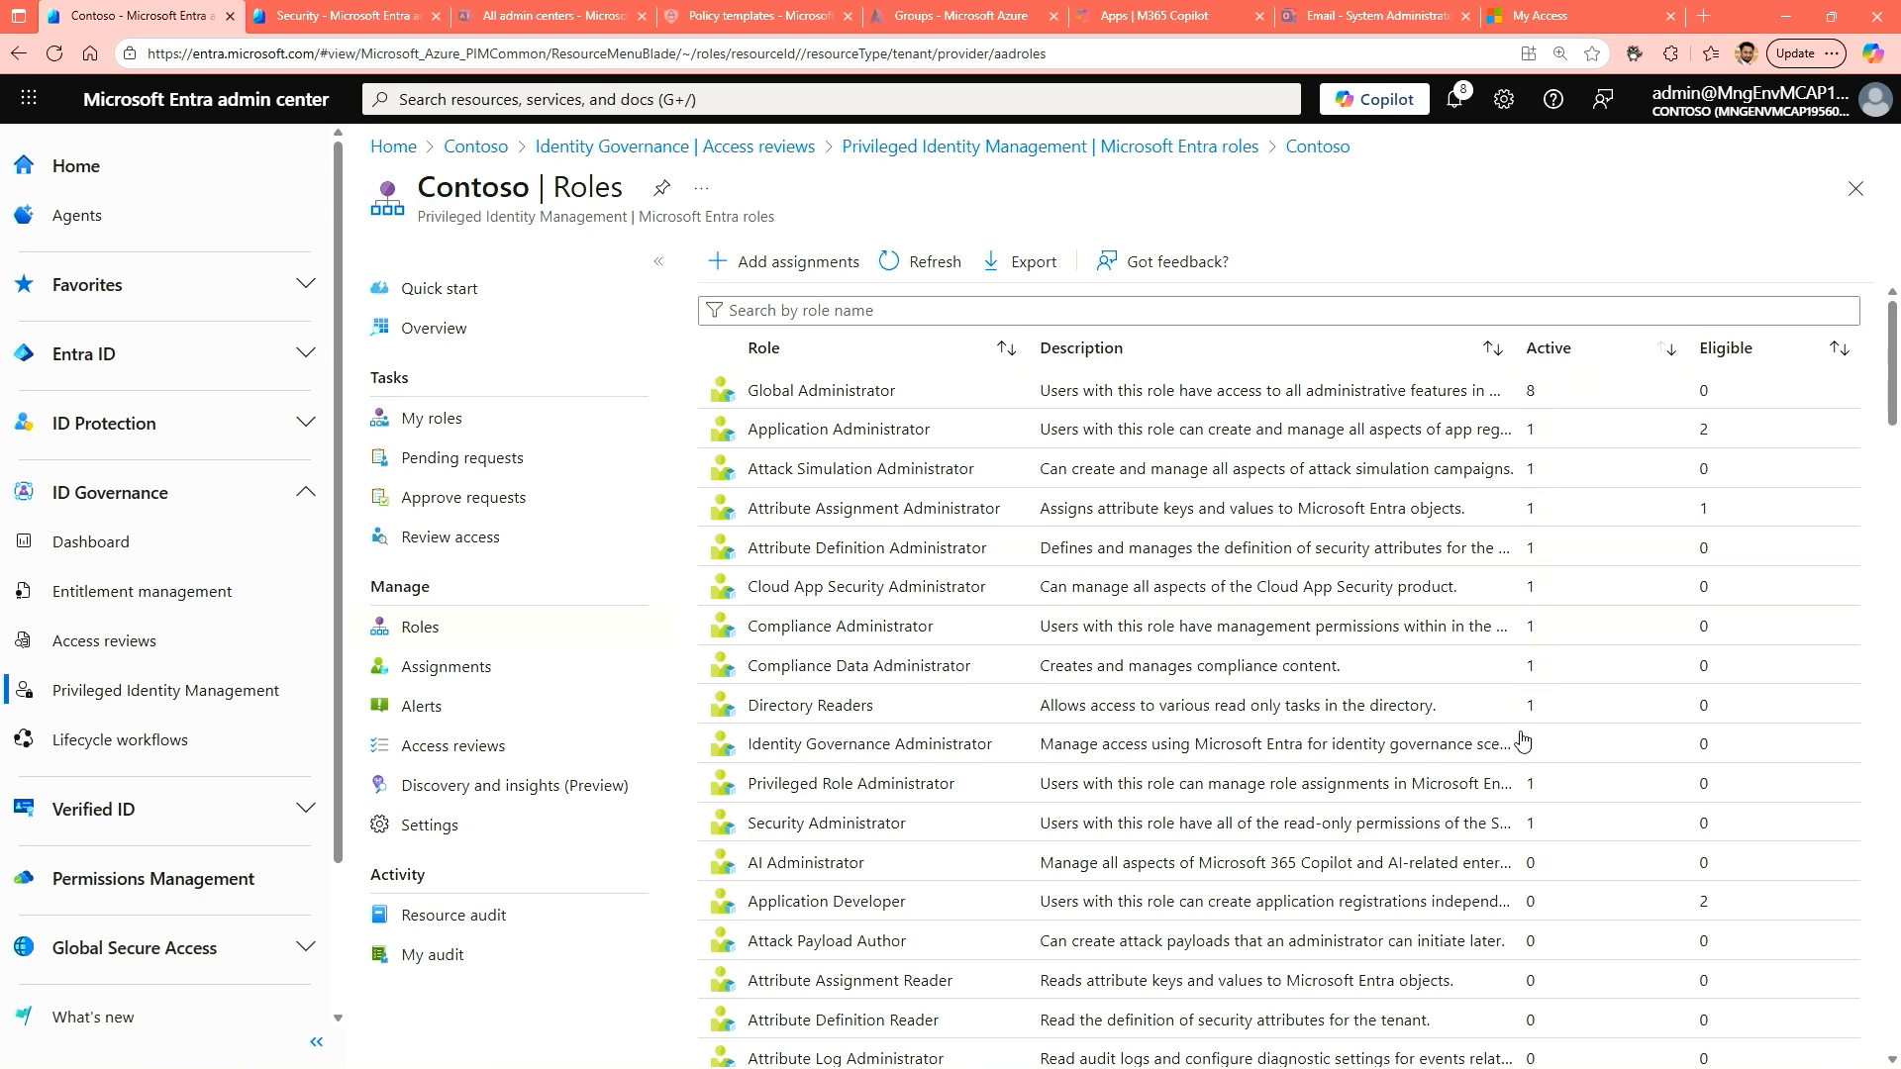
scroll(1527, 787, "down", 1)
scroll(1533, 785, "up", 1)
Start a new role assignment for the Application Administrator role with the scope type Directory.
left_click(792, 264)
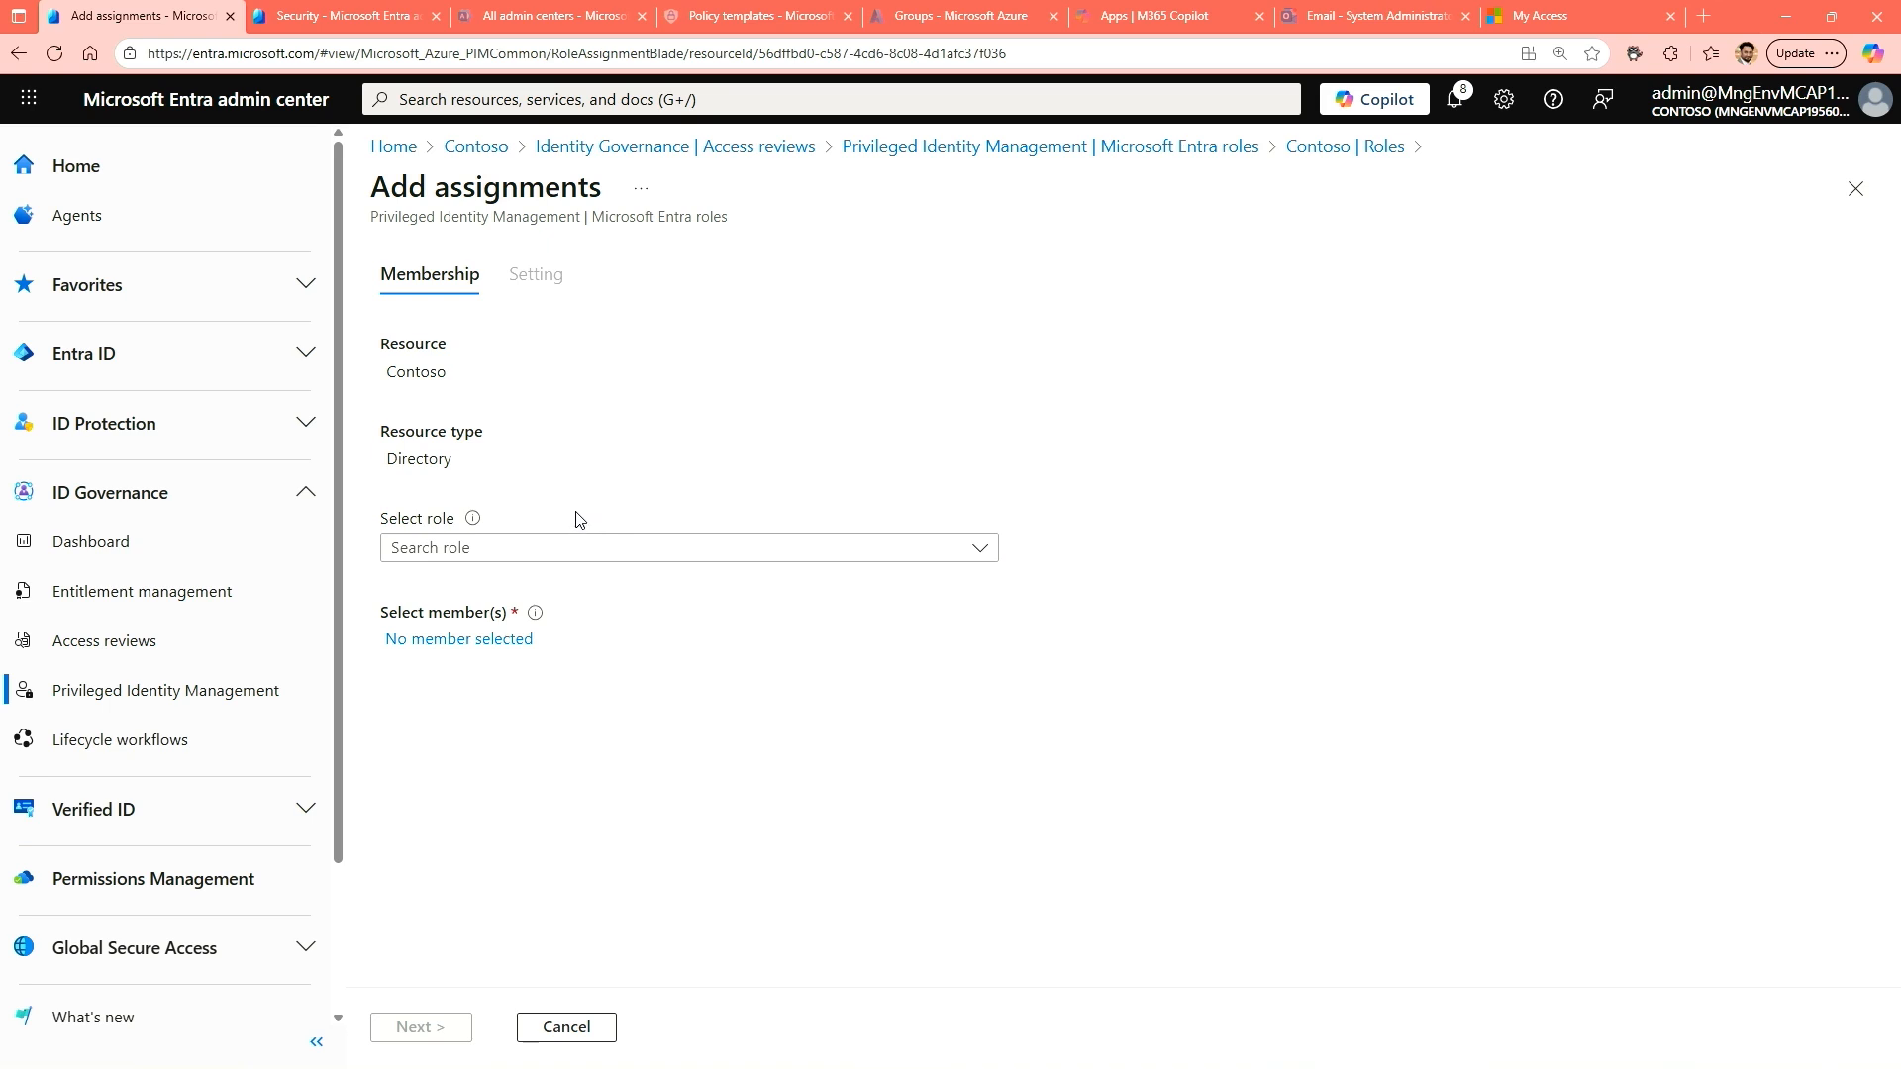
left_click(438, 563)
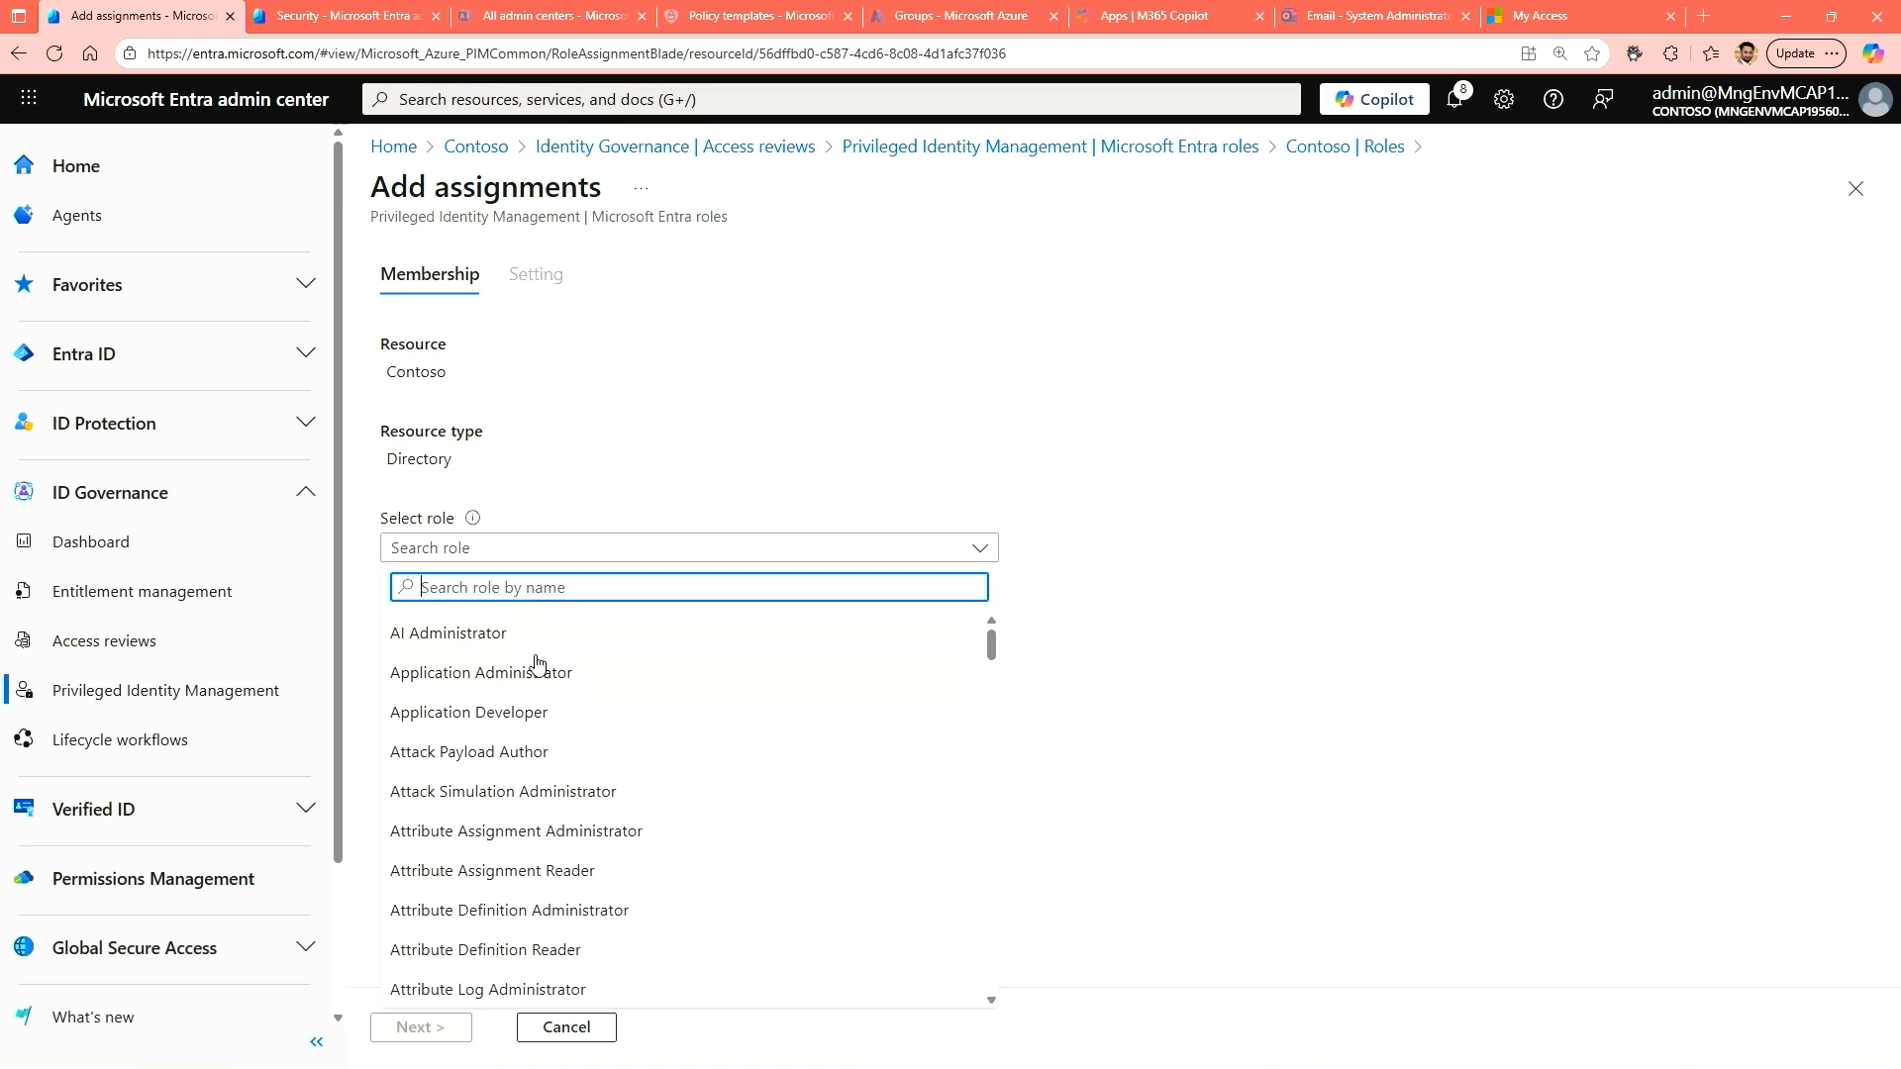
left_click(420, 676)
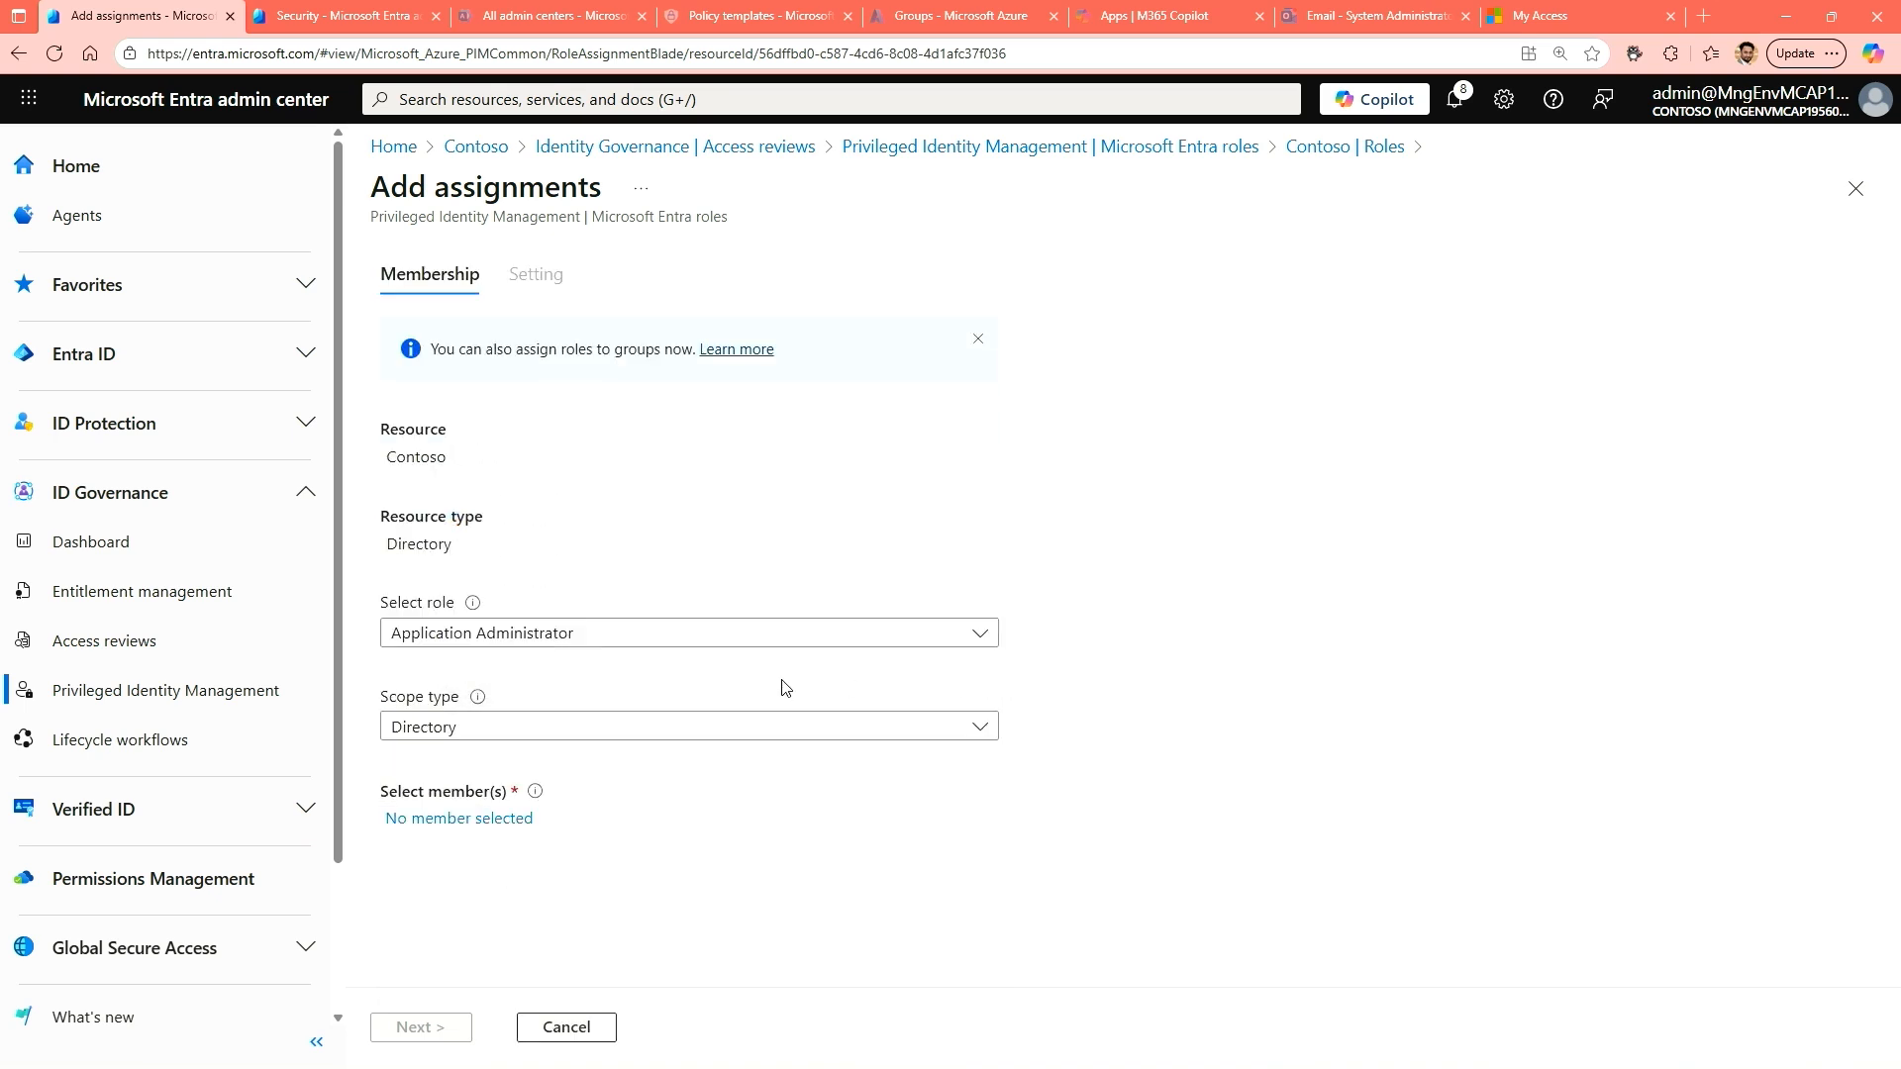
left_click(505, 728)
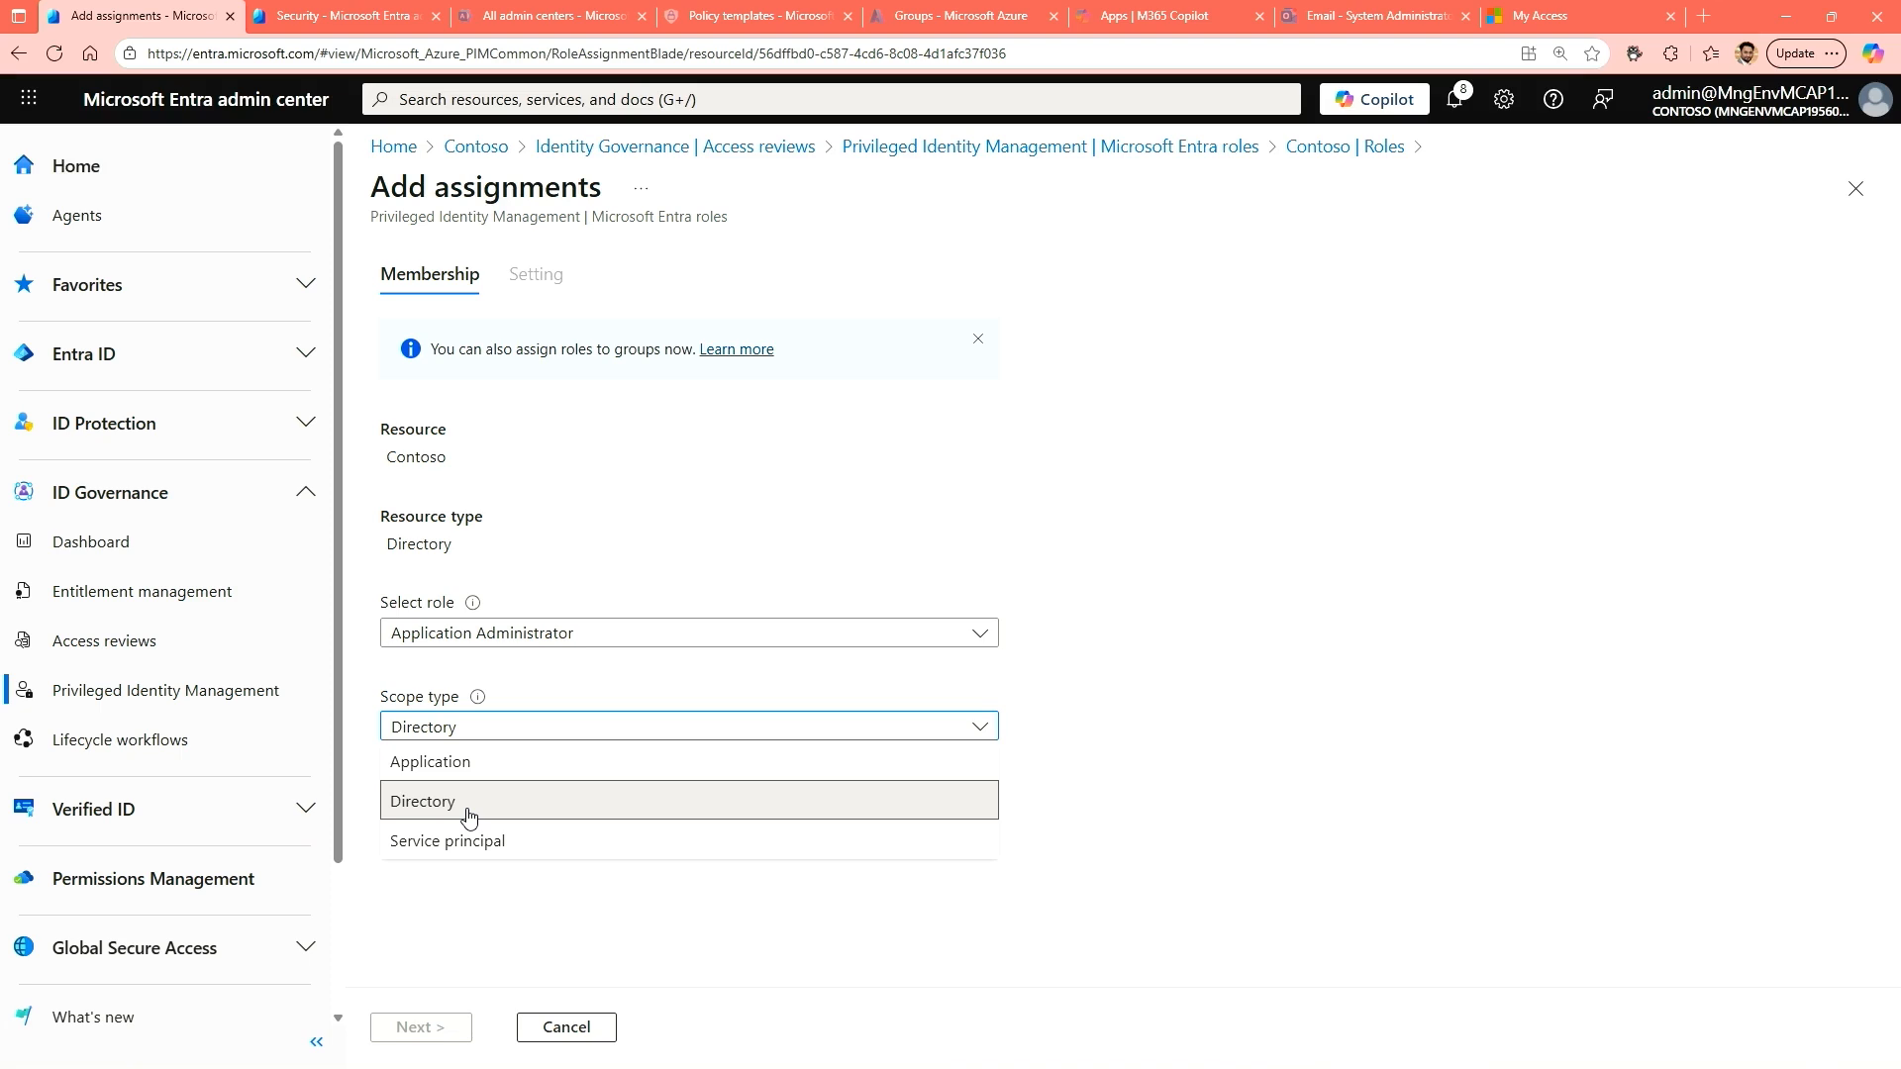
left_click(470, 814)
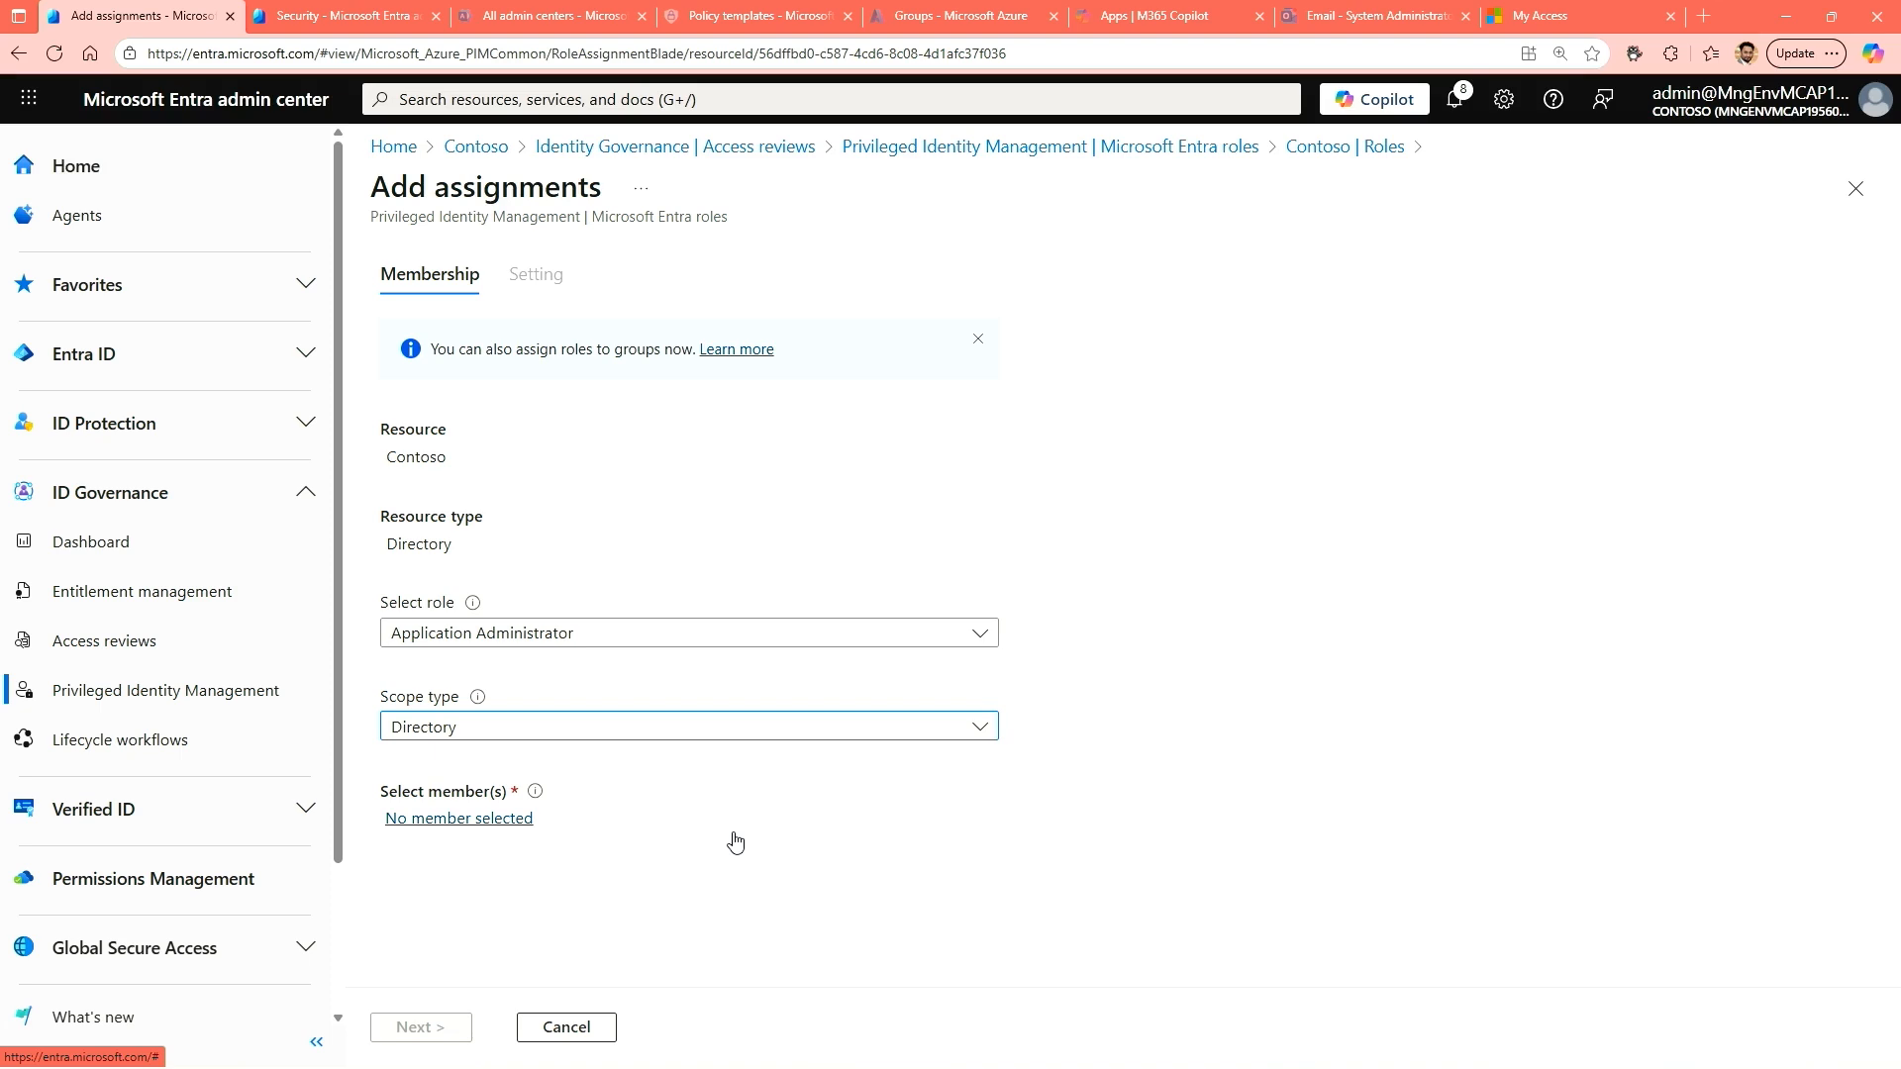
Search for the intended user by first name and select that user as the assignment's member.
left_click(457, 834)
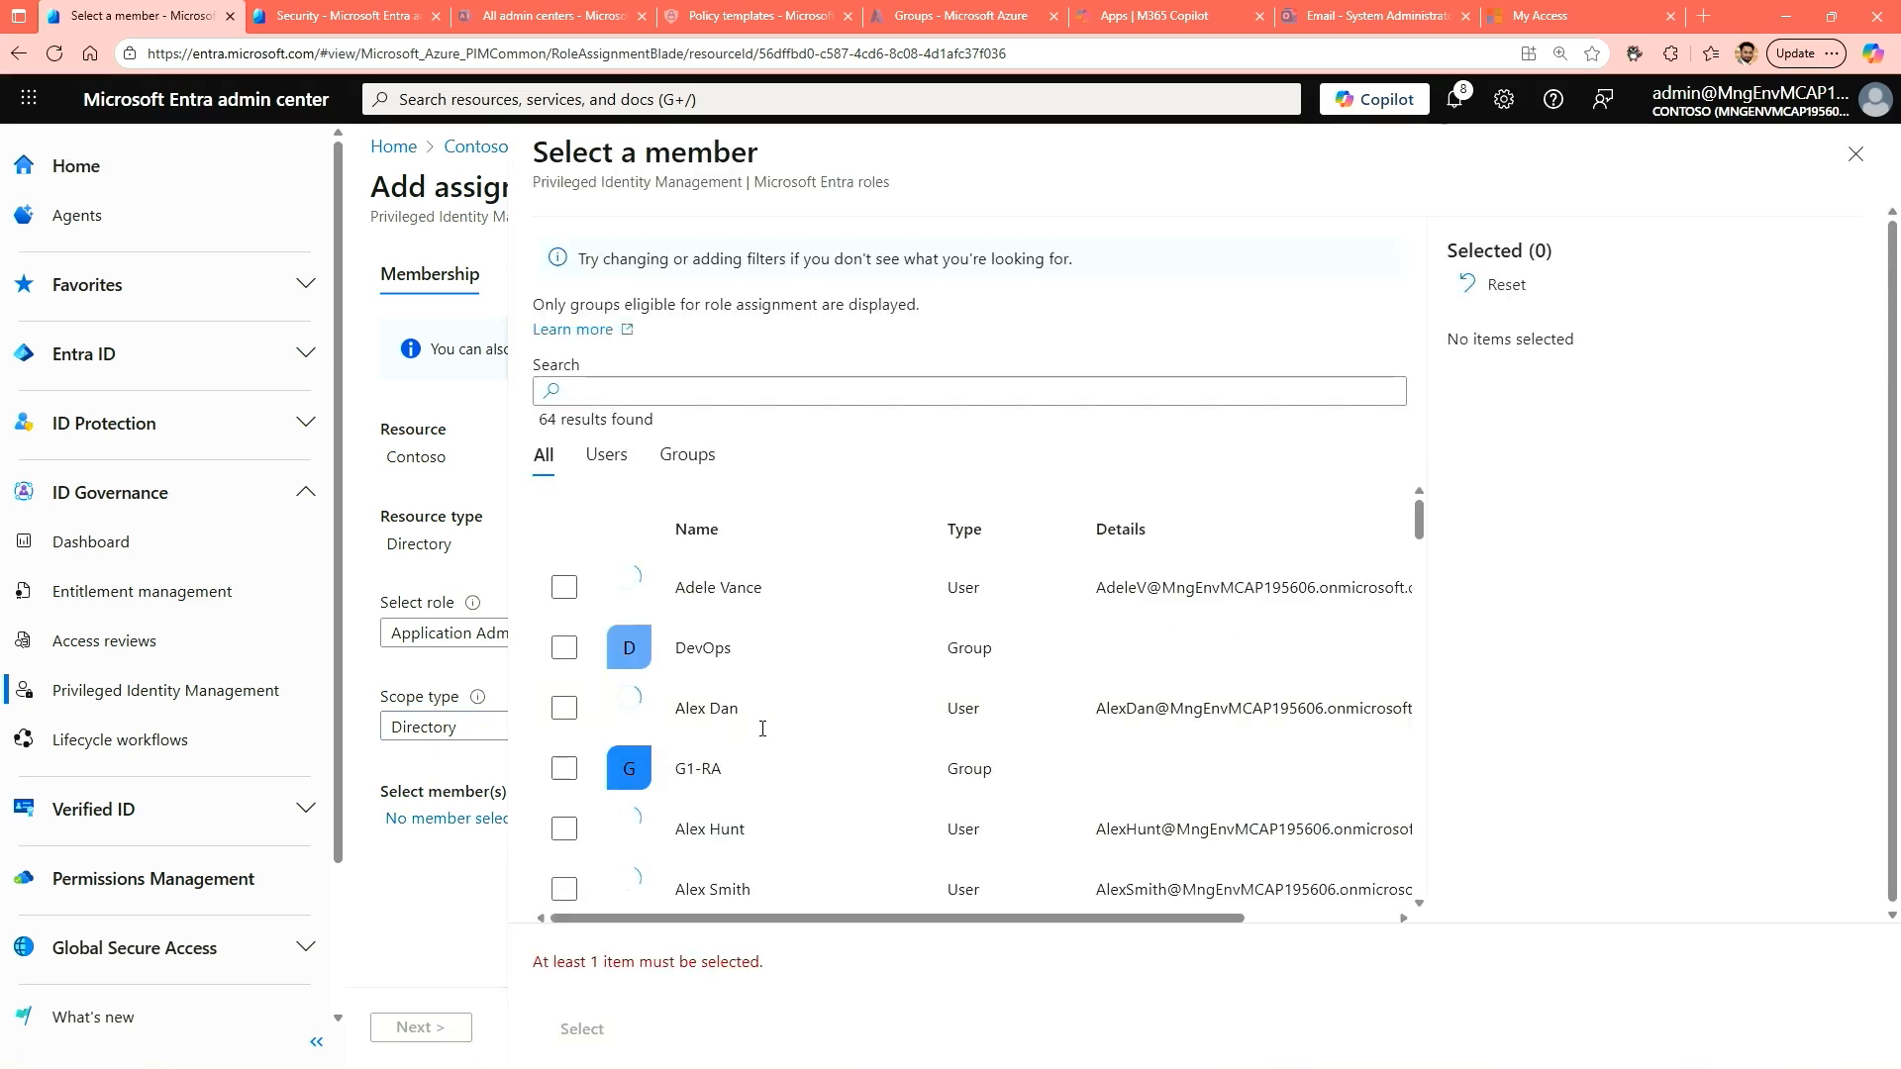
left_click(713, 388)
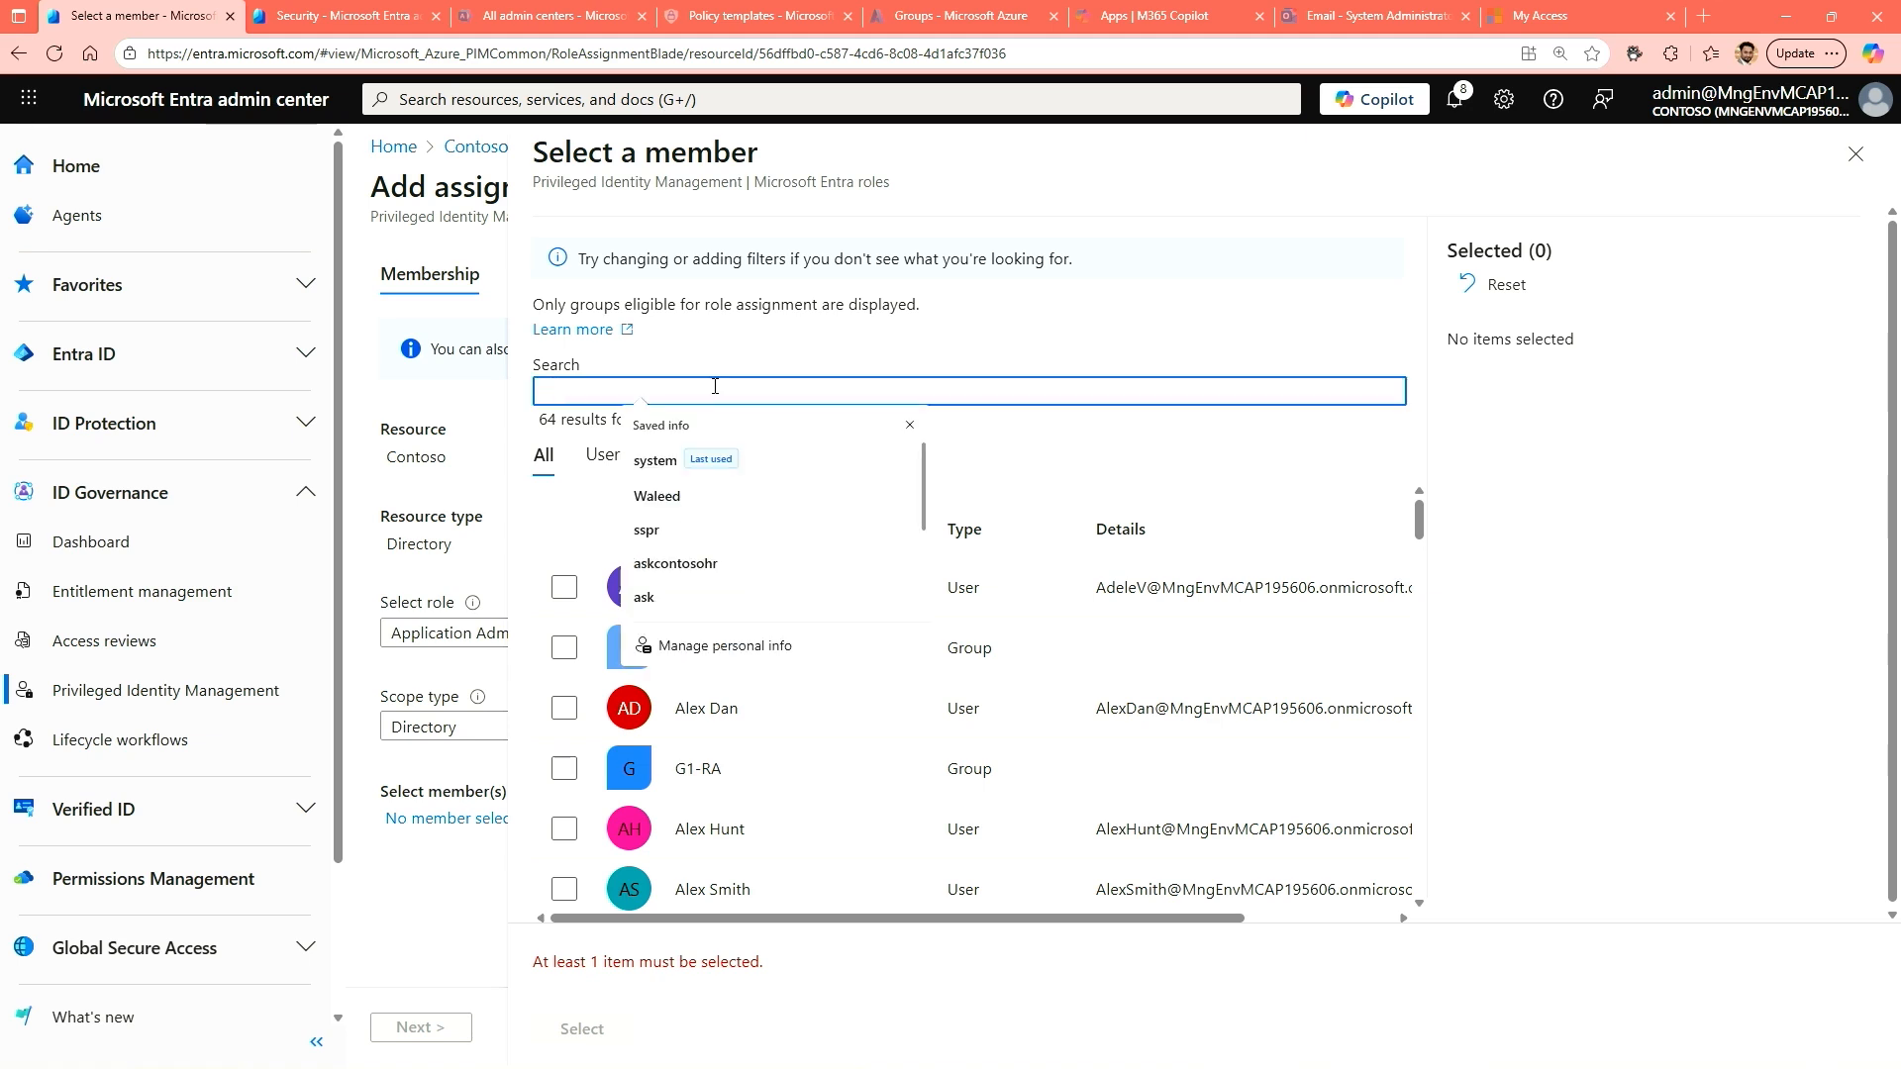
type("Franl")
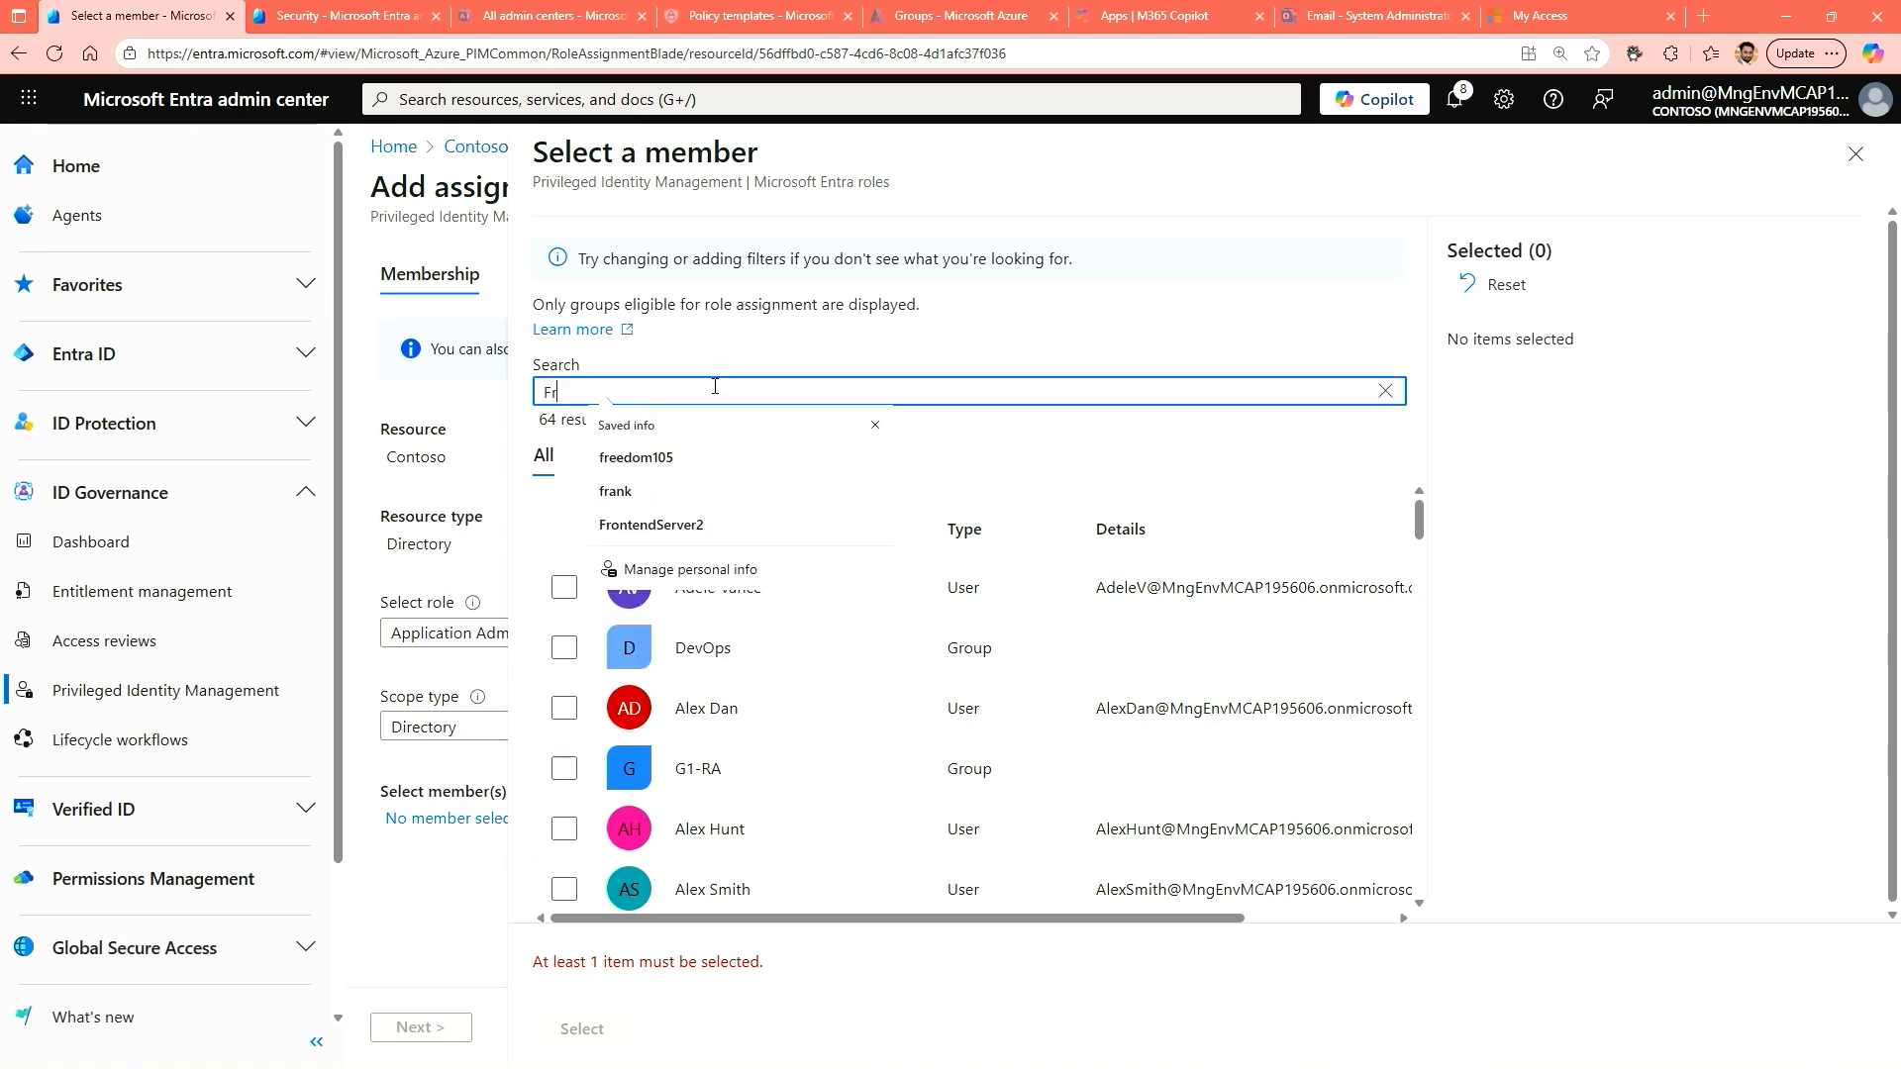
key("BackSpace")
type("k")
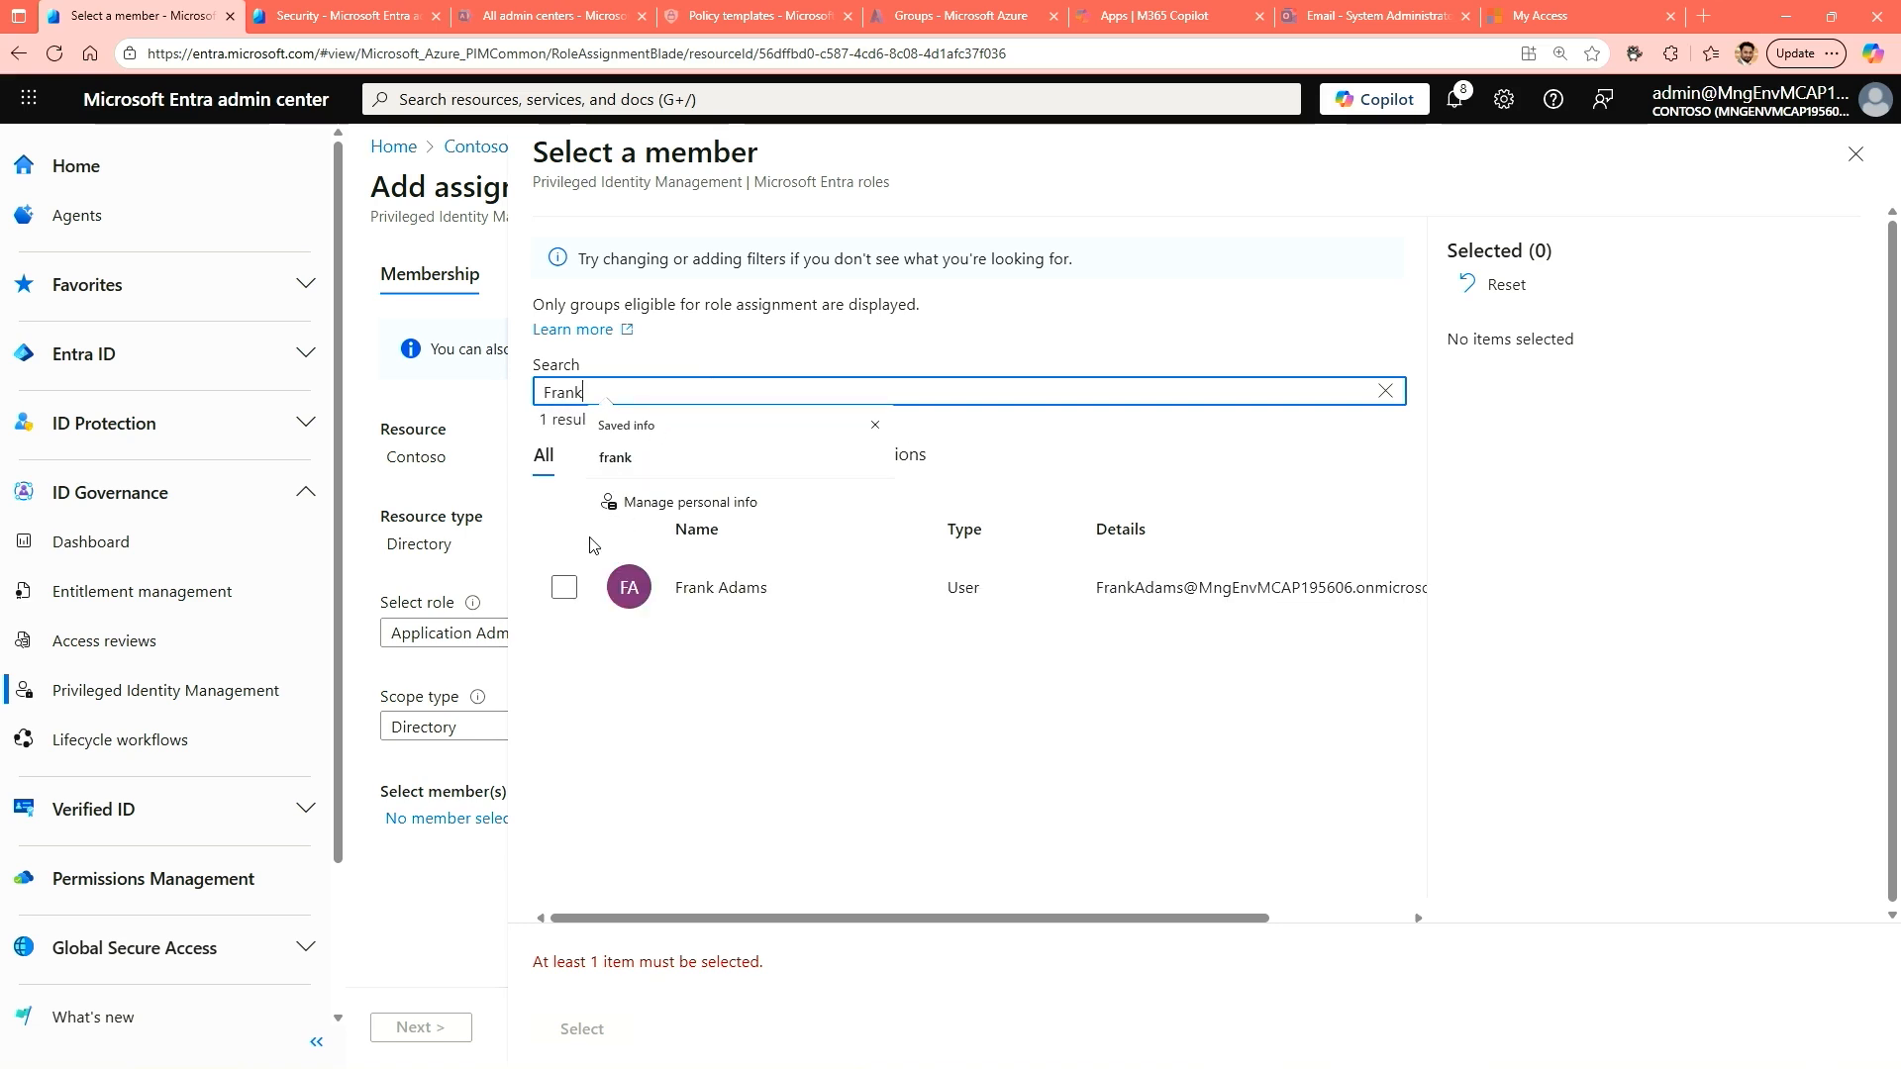
left_click(564, 587)
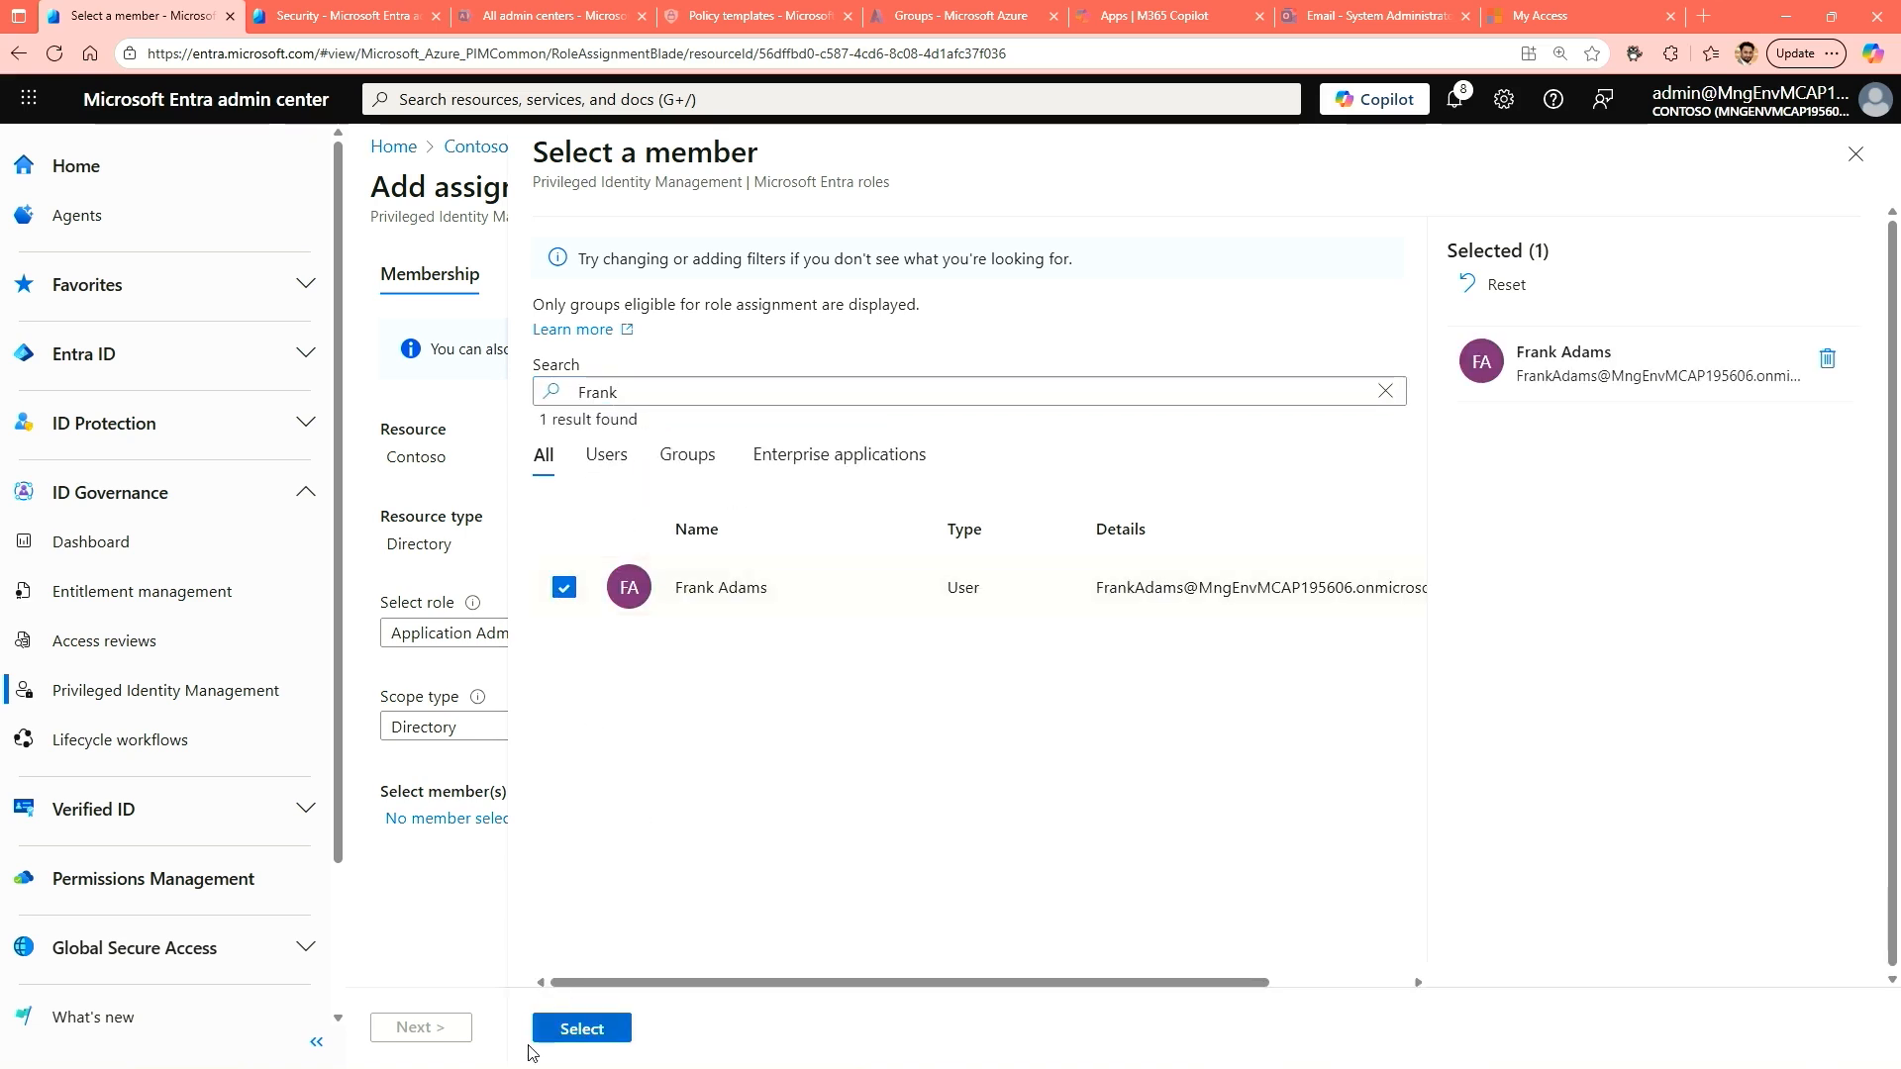
left_click(581, 1035)
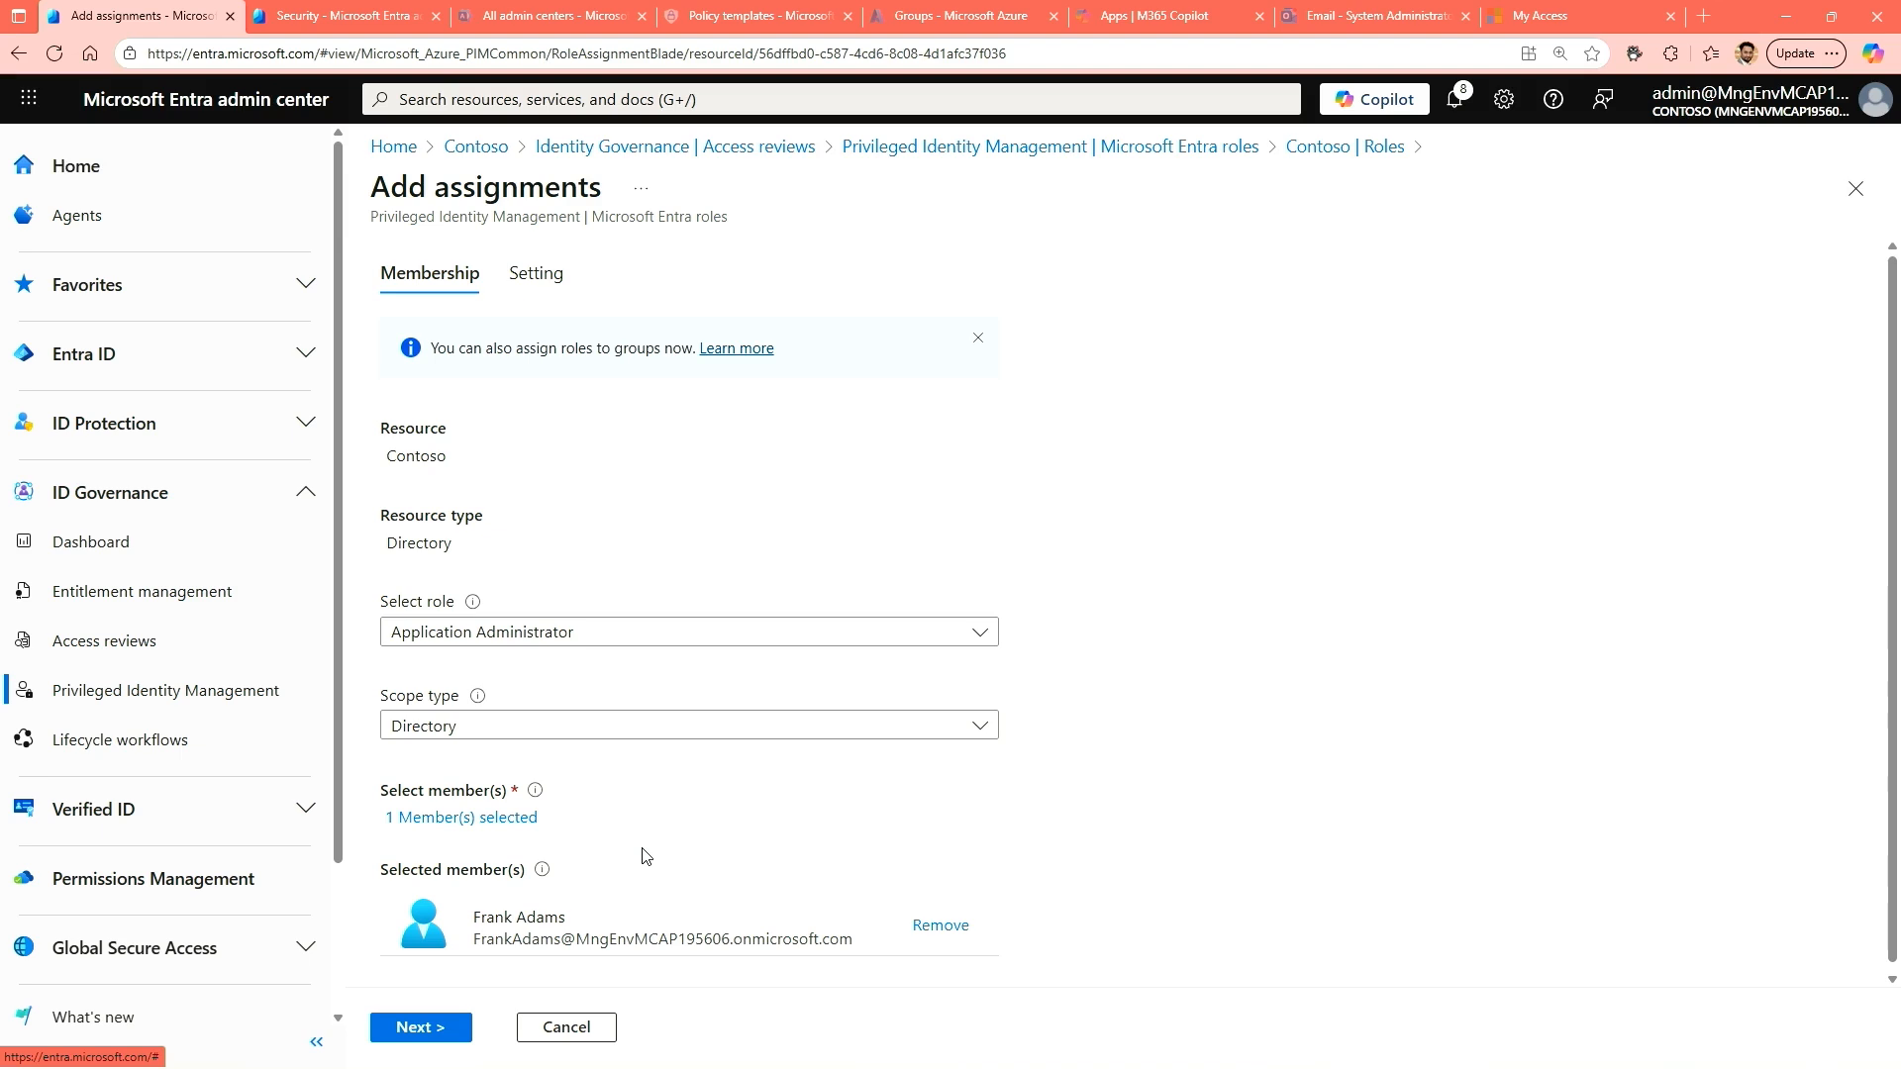
Set the assignment type to Eligible with permanent eligibility and submit the role assignment.
double_click(535, 283)
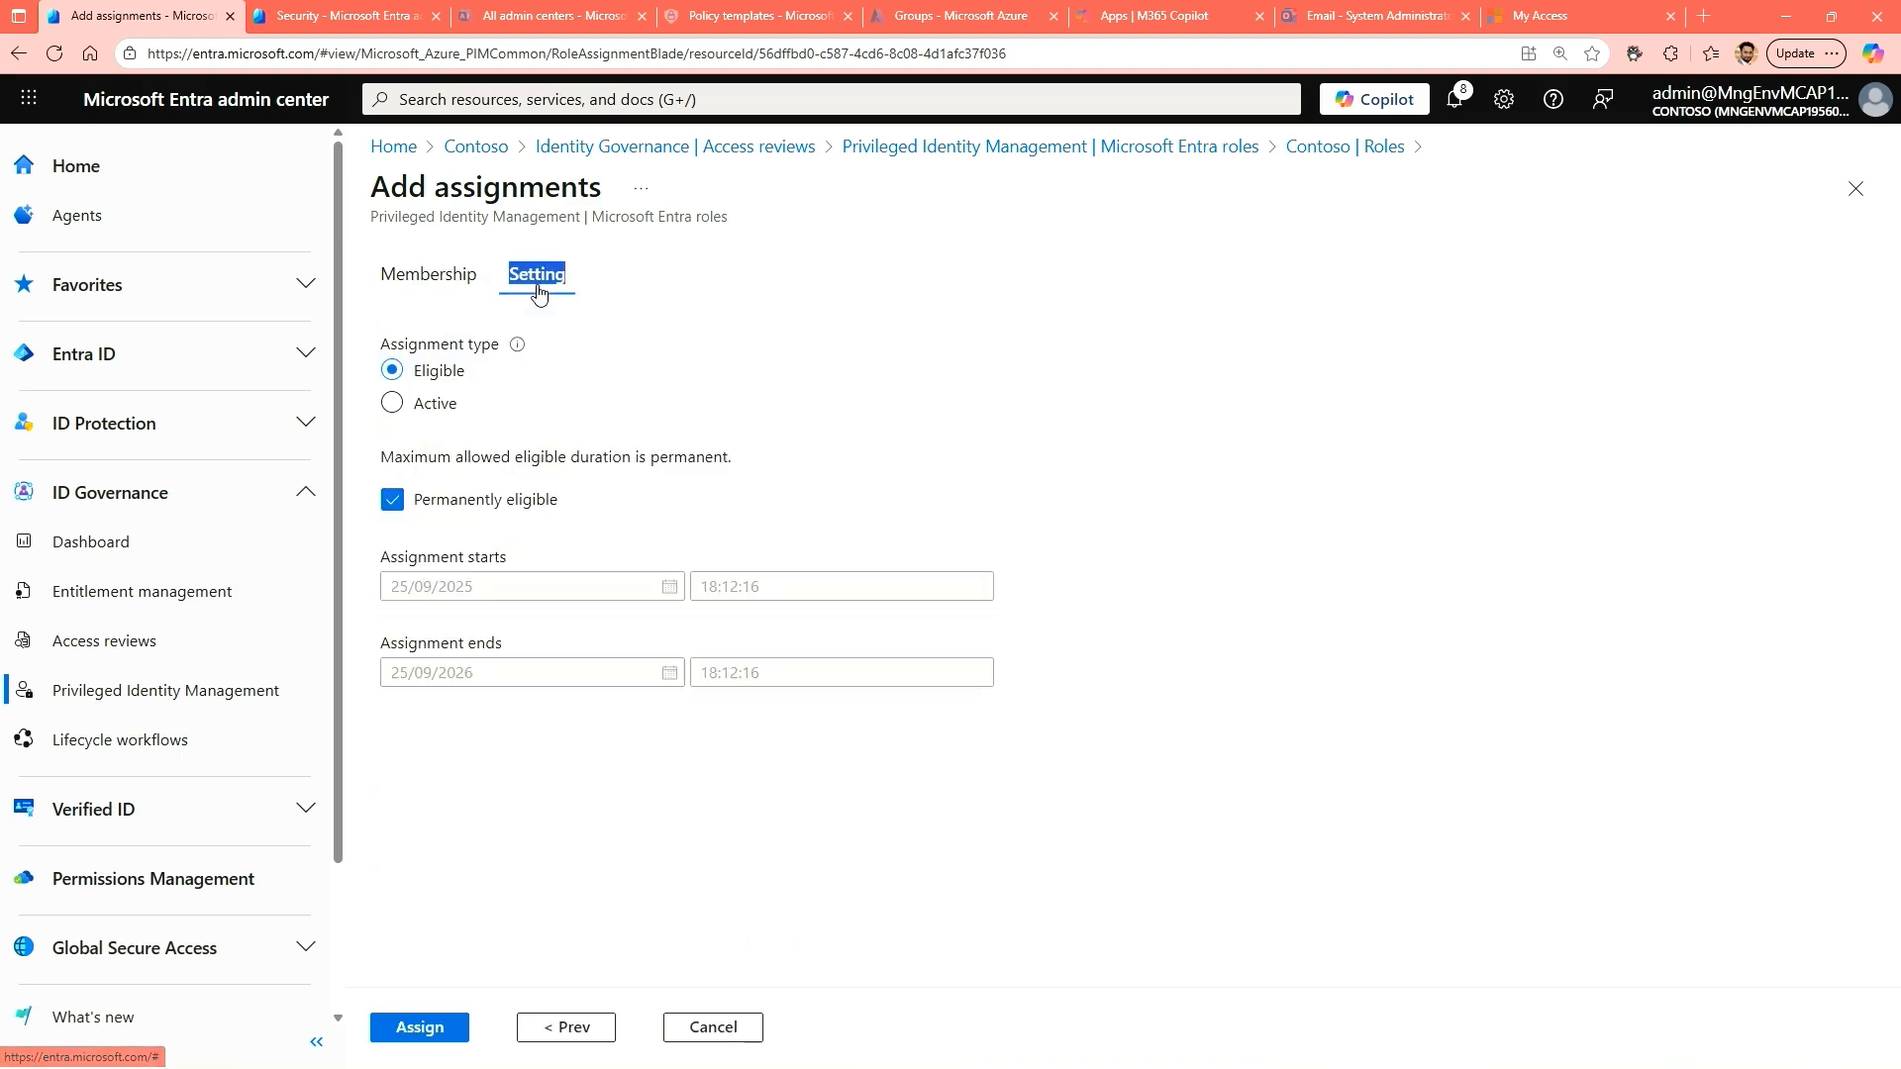
left_click(807, 394)
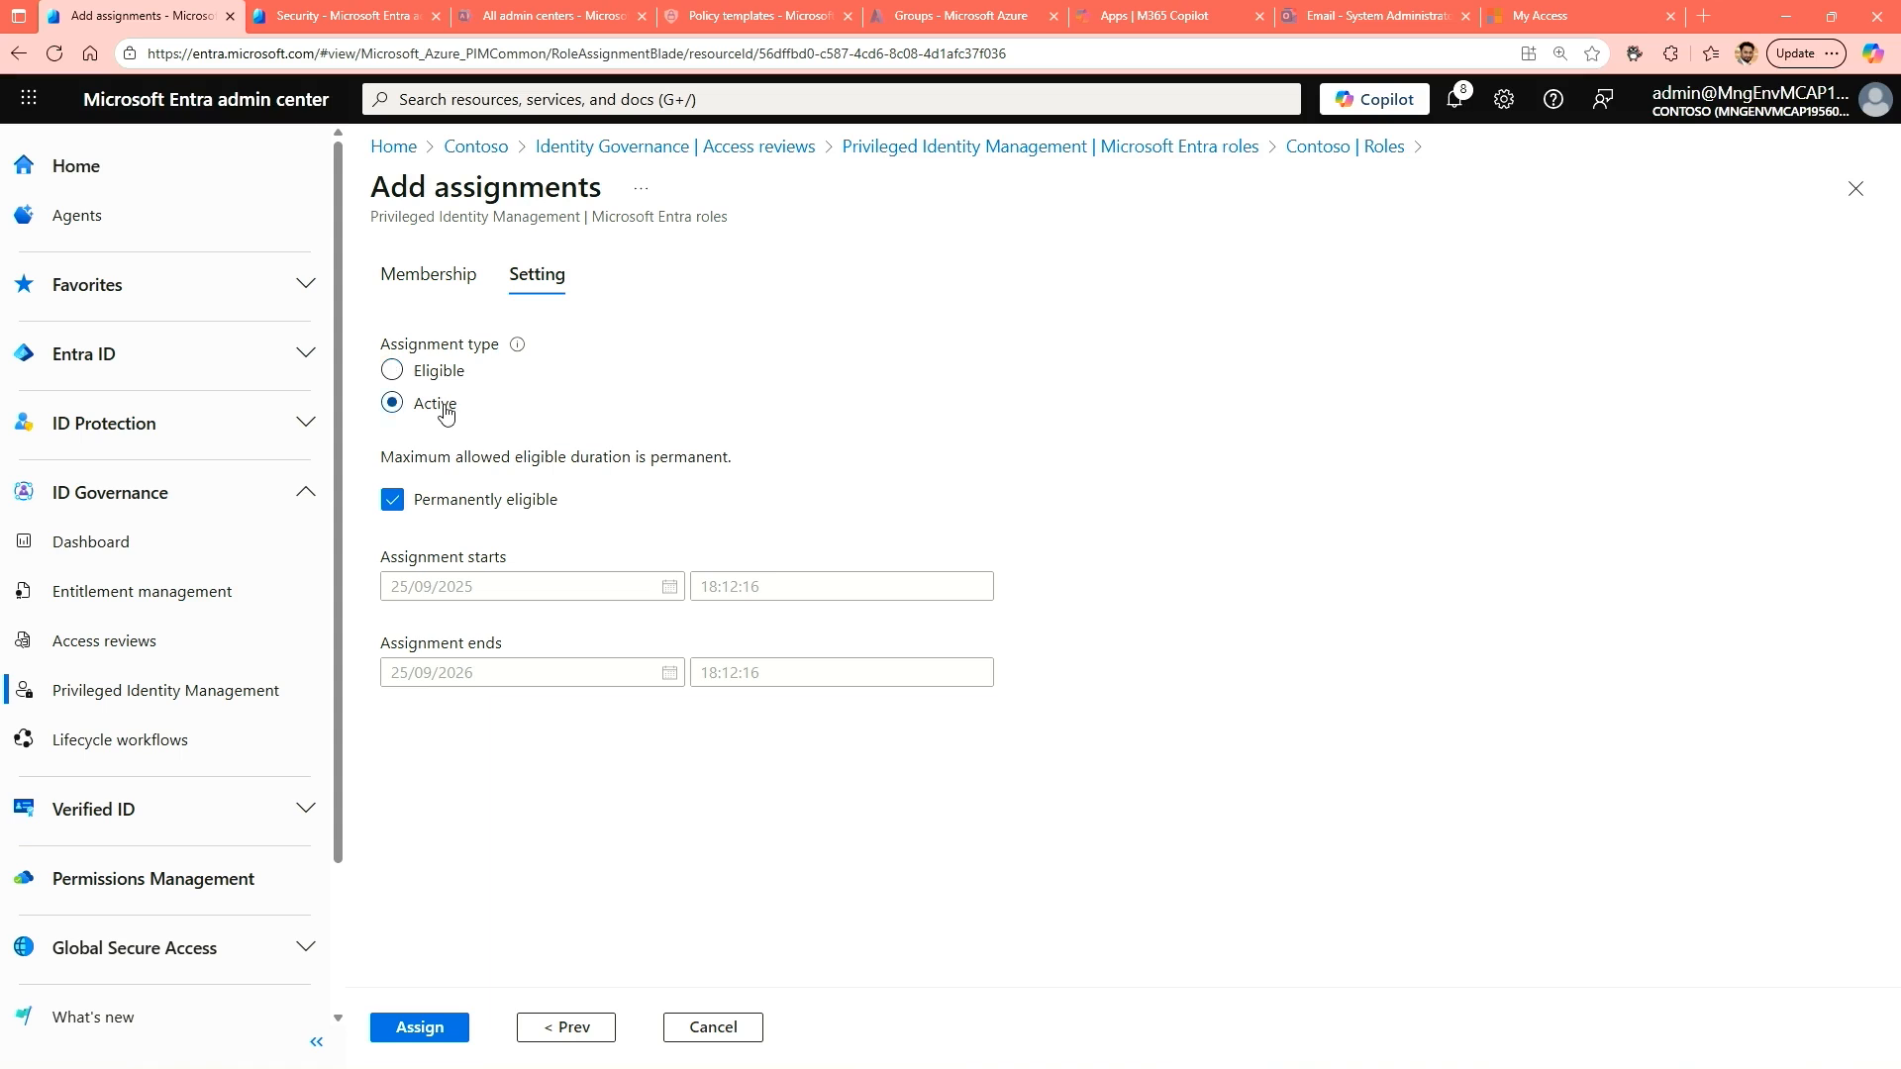
left_click(444, 407)
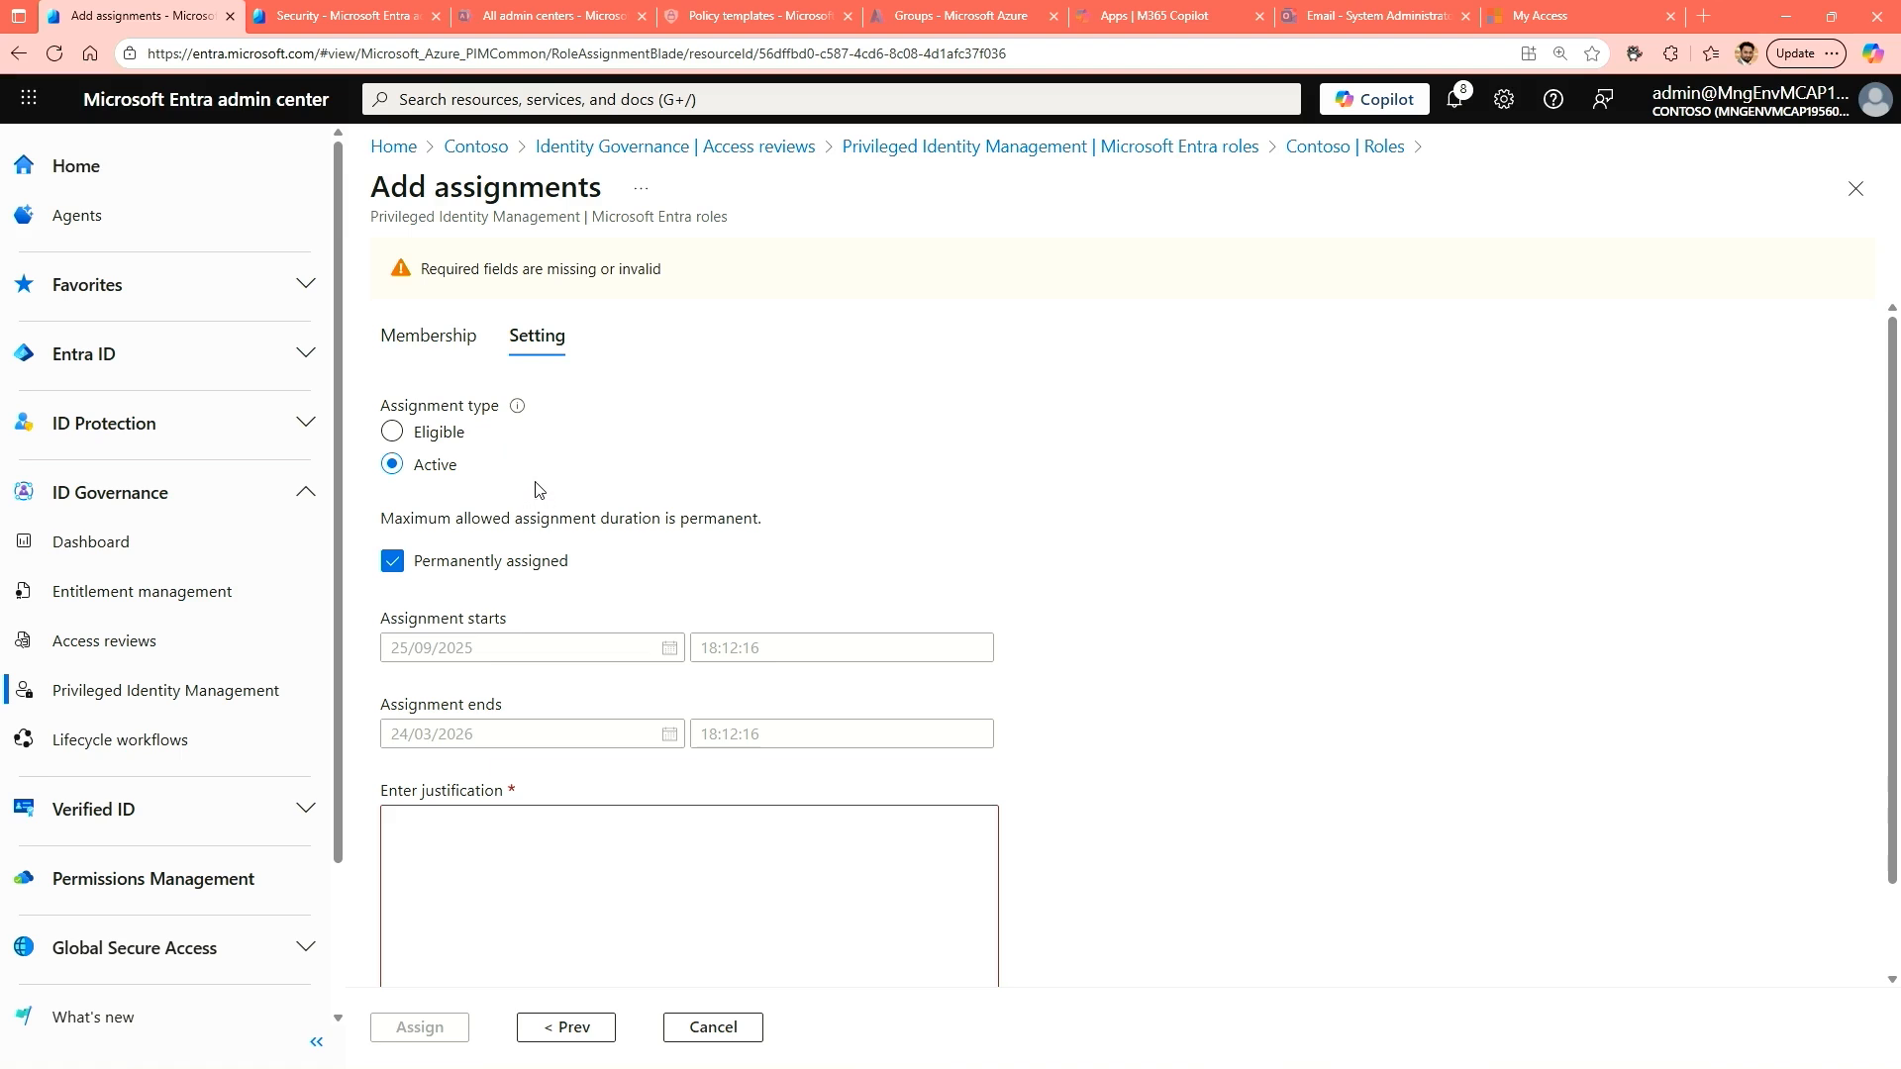
left_click(445, 434)
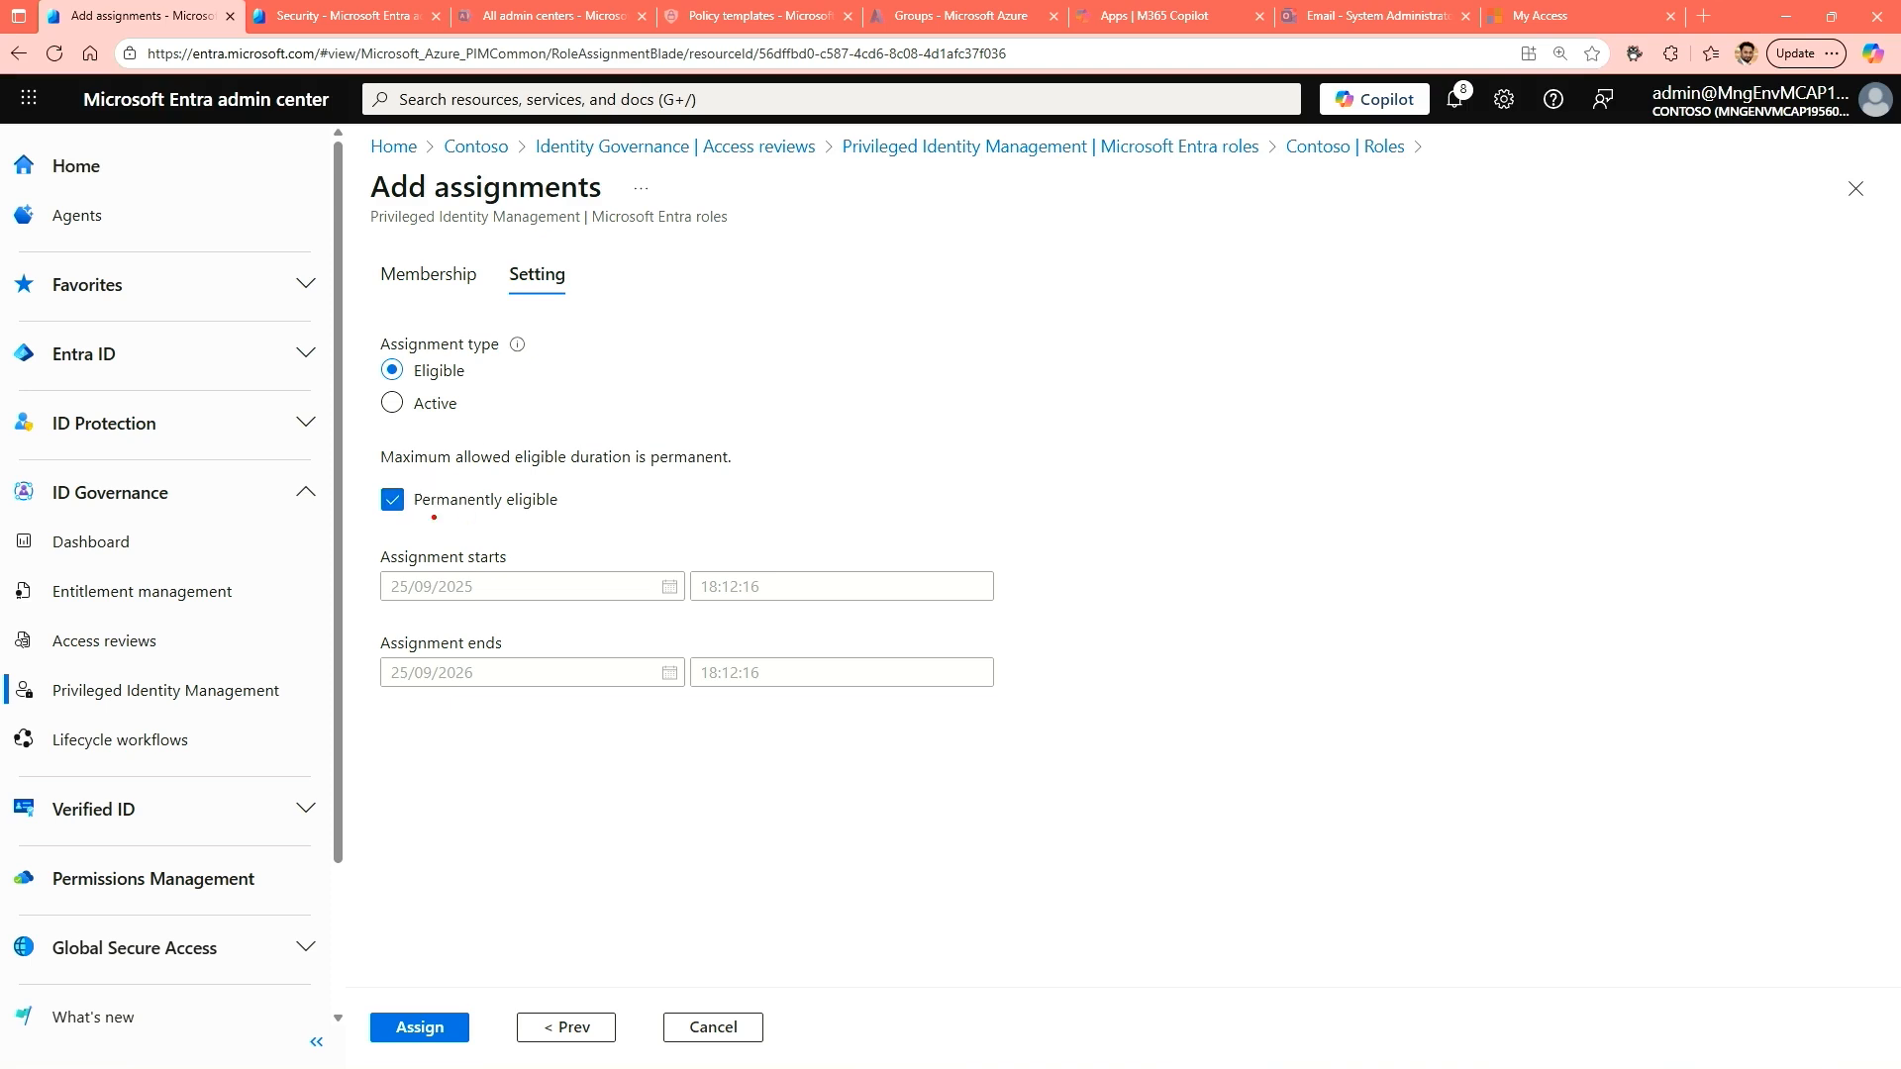
left_click_drag(407, 516, 536, 516)
key("Escape")
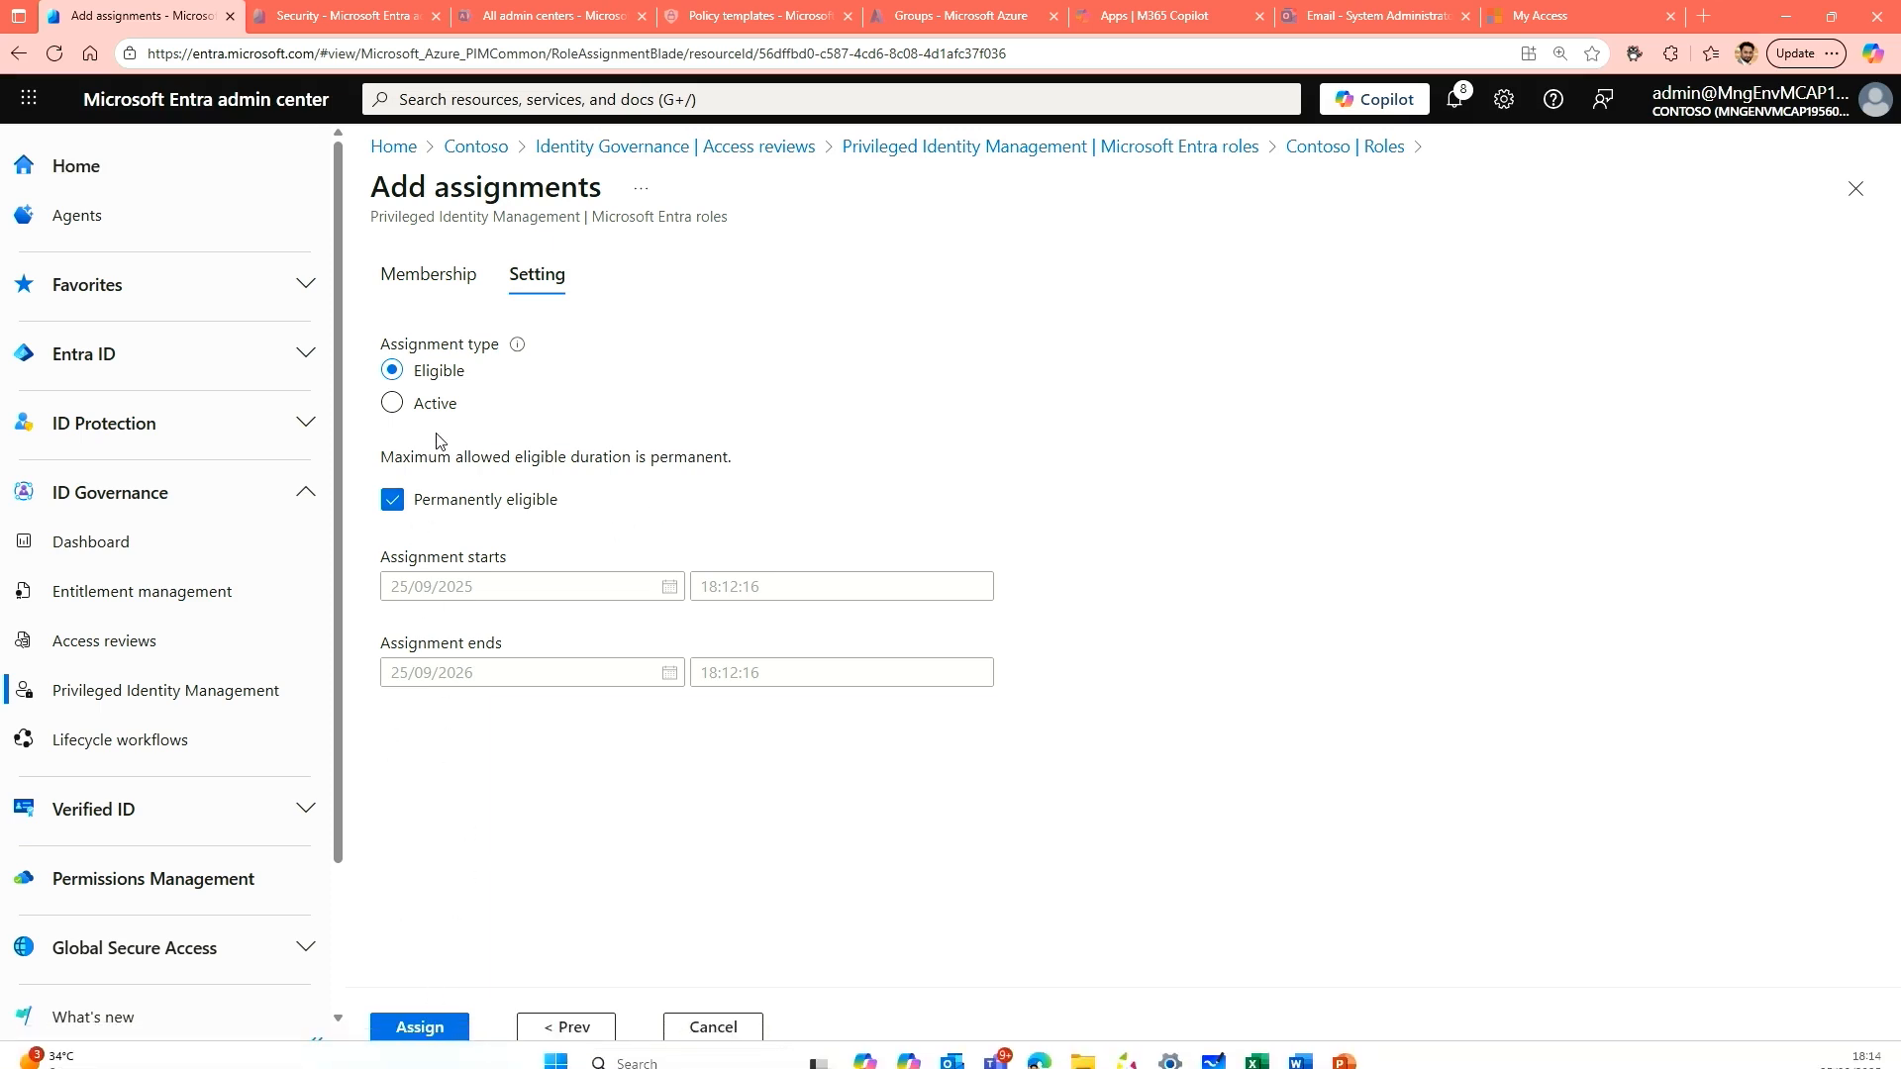
left_click_drag(434, 441, 459, 501)
left_click(859, 464)
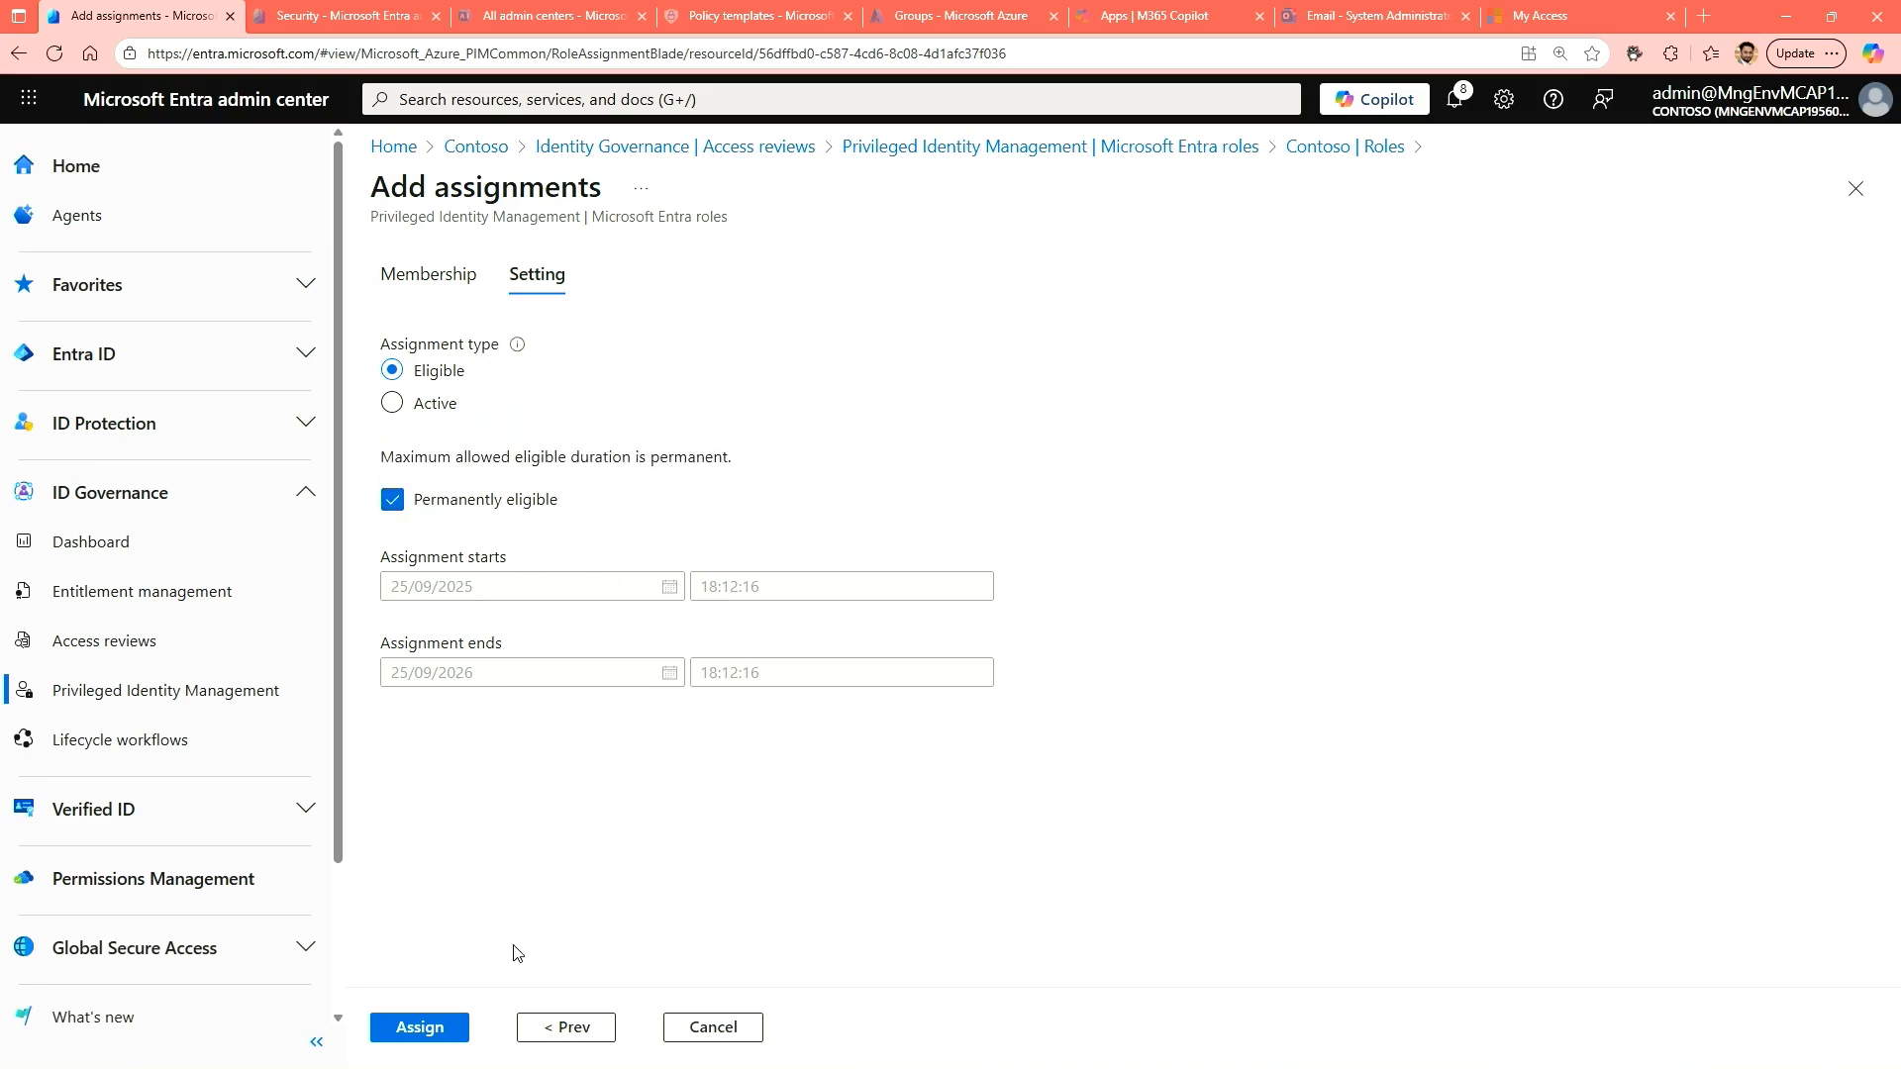
left_click(426, 1030)
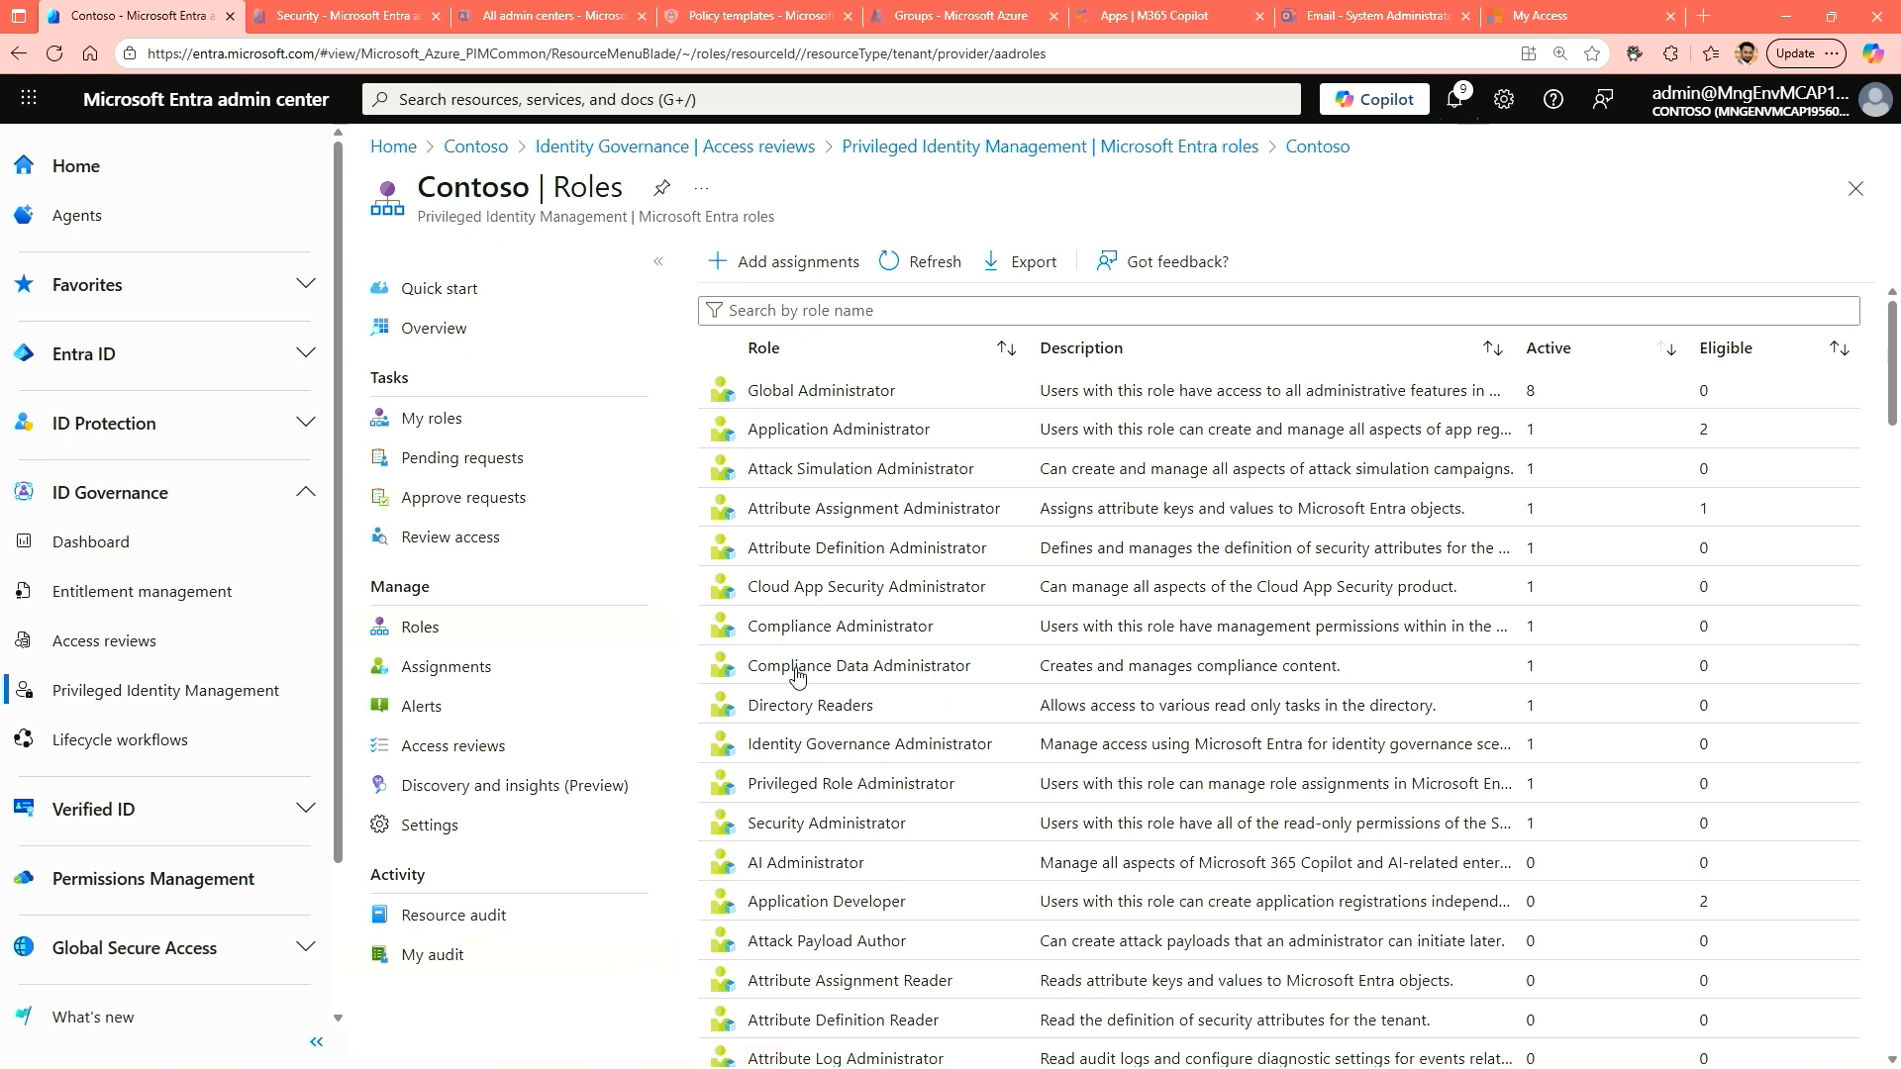
Edit the Application Administrator role's settings and set the activation maximum duration to 2 hours.
left_click(830, 435)
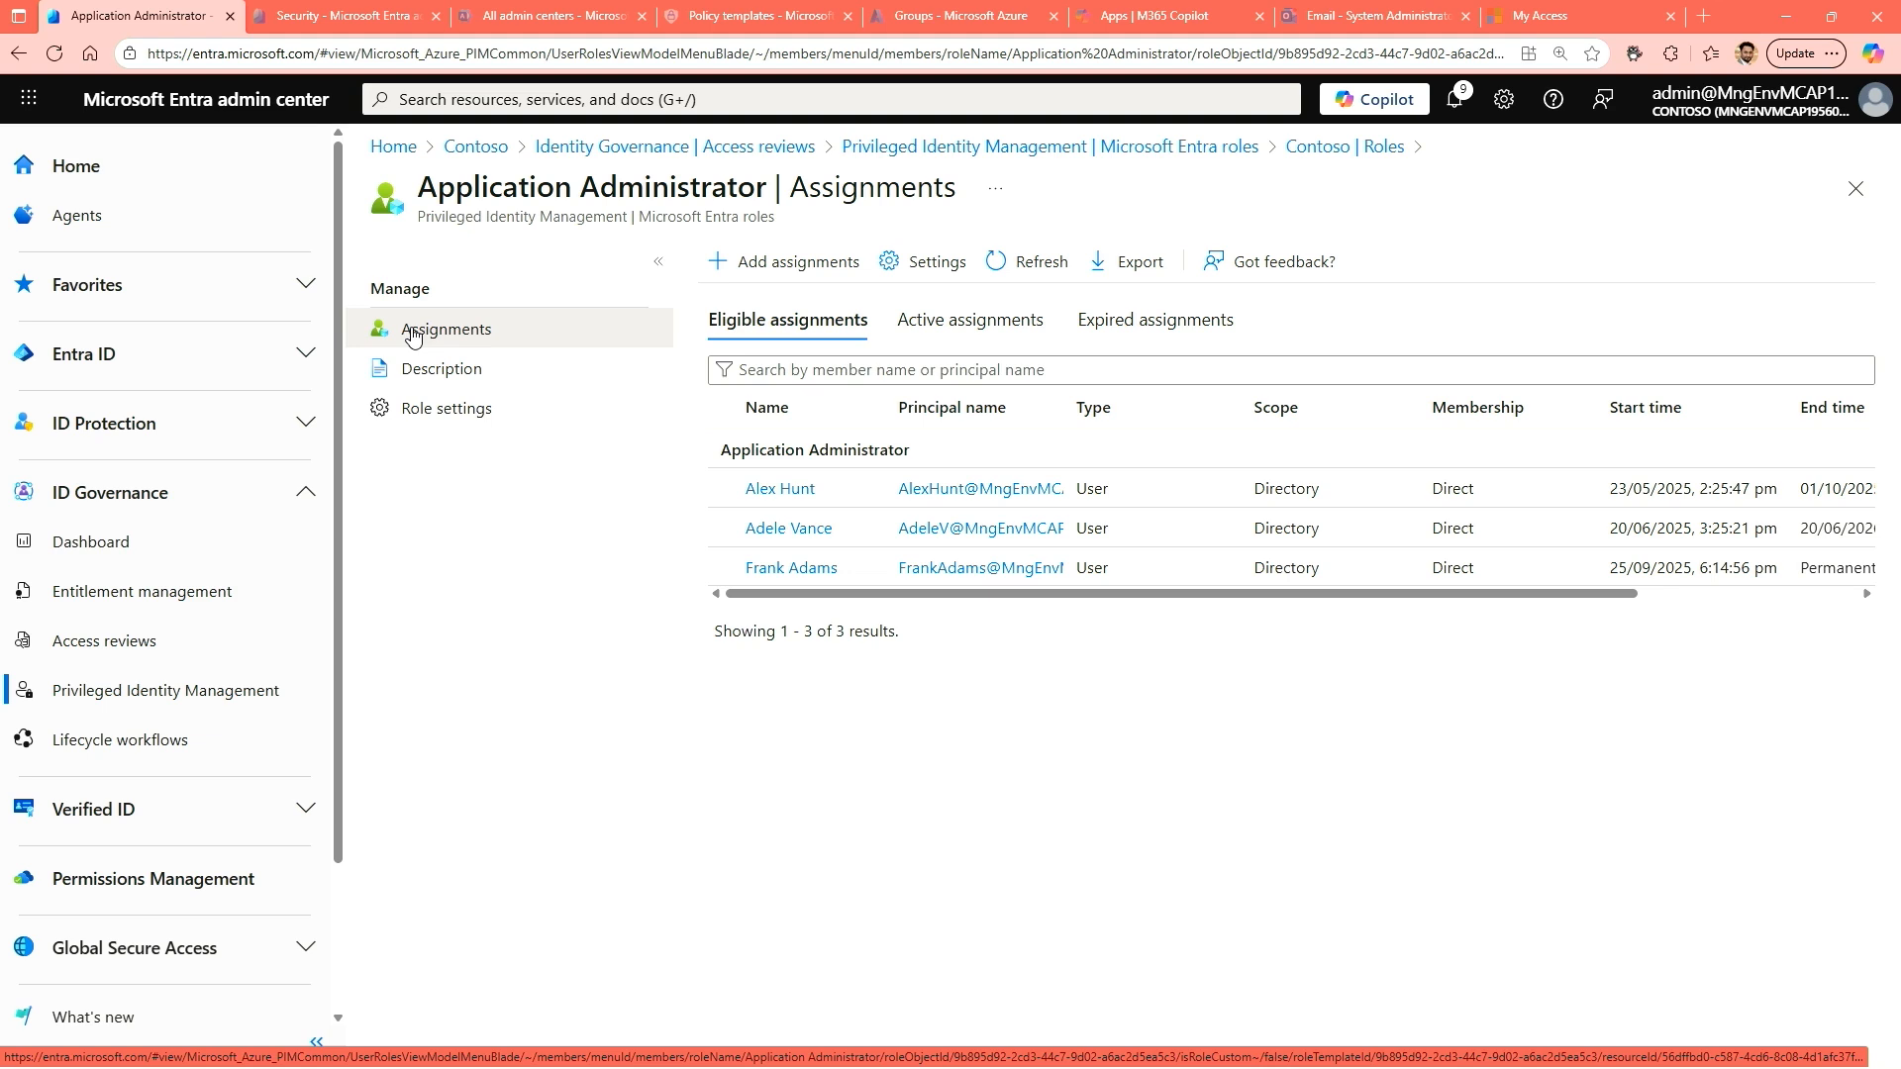
left_click(428, 421)
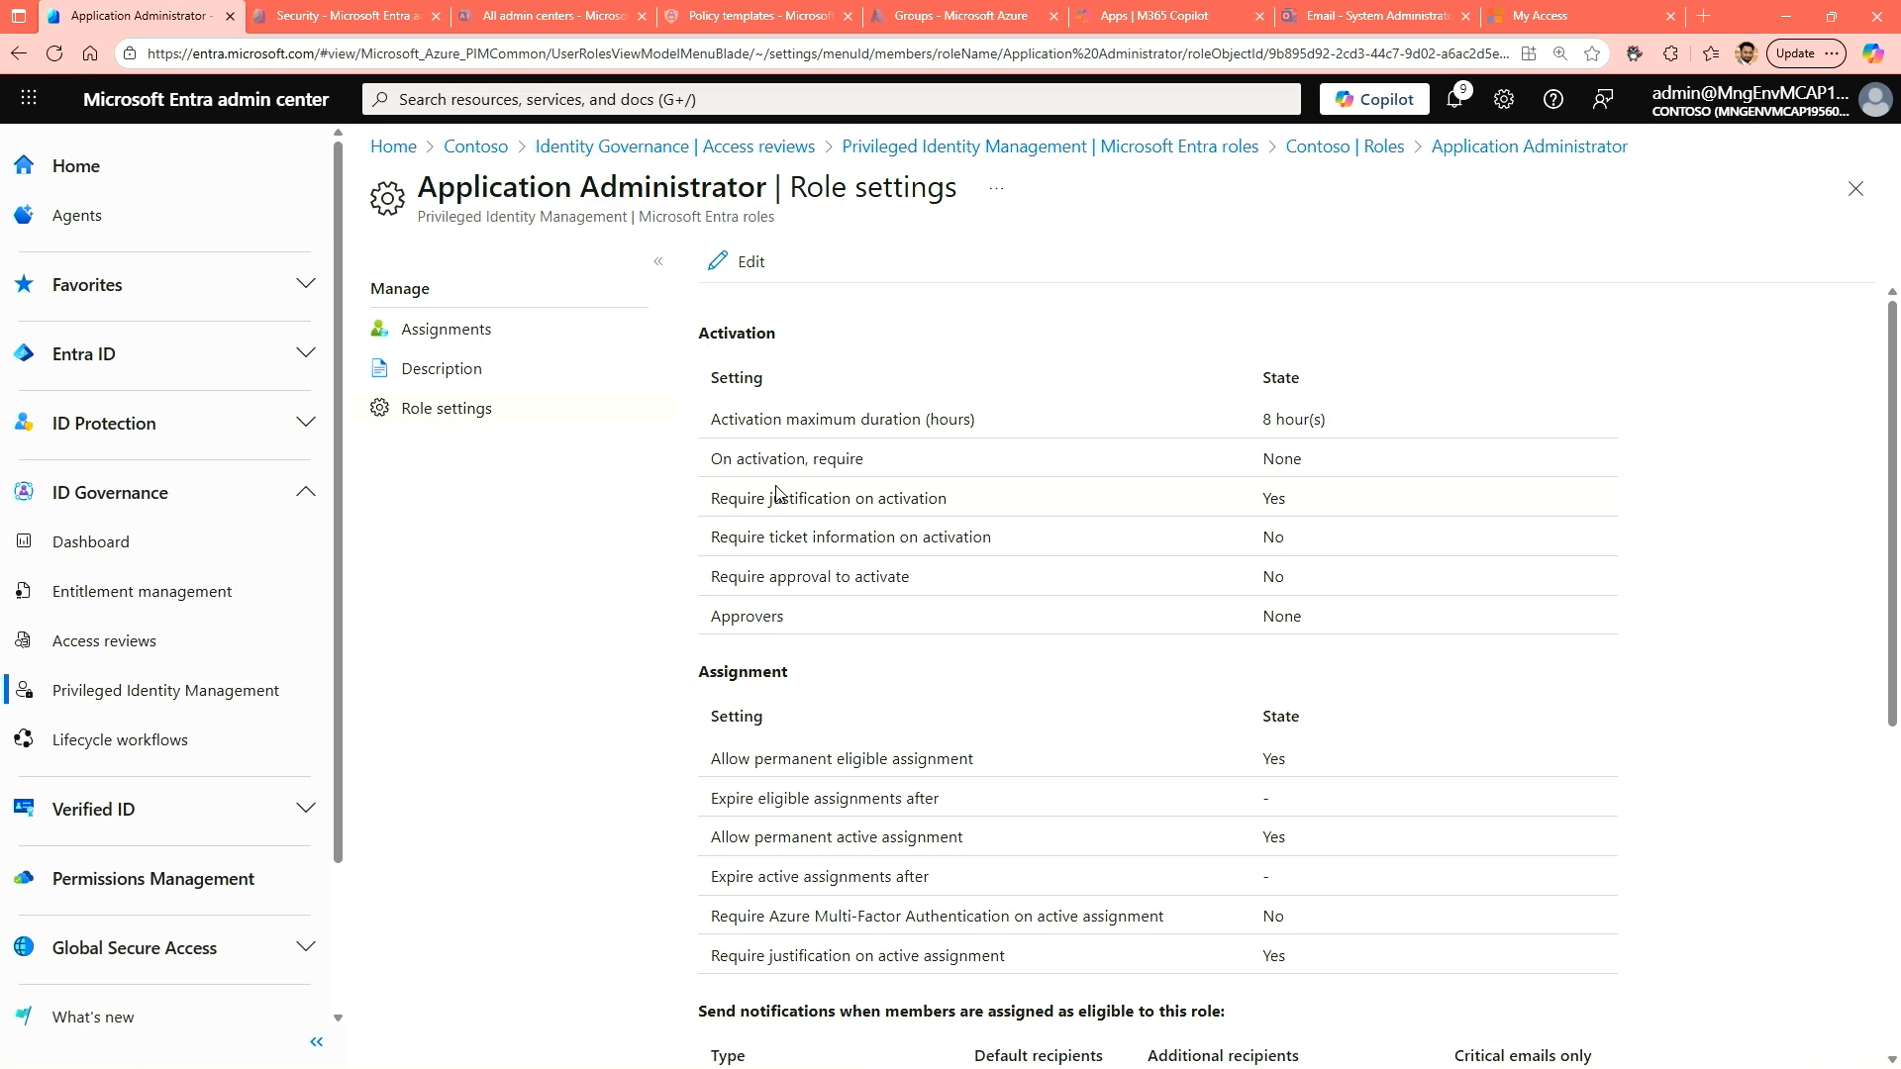
left_click(748, 272)
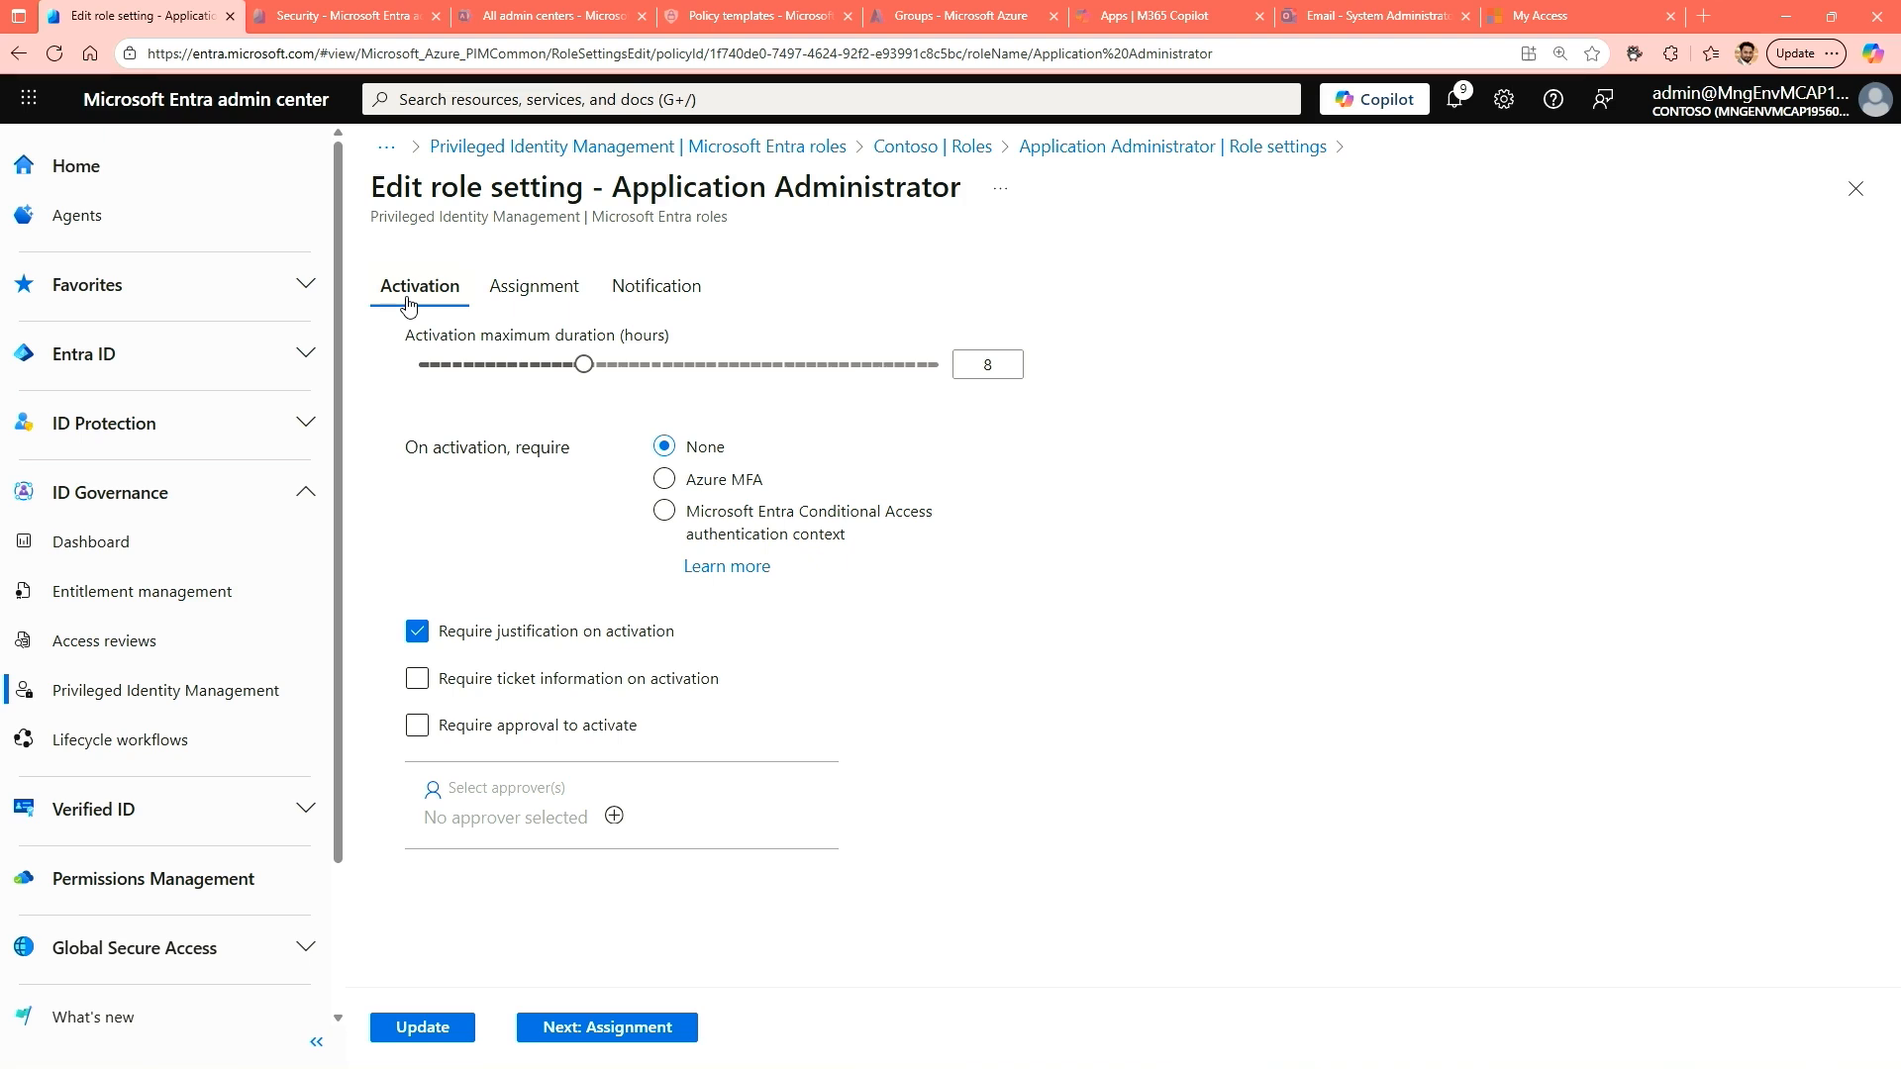
left_click_drag(405, 338, 622, 343)
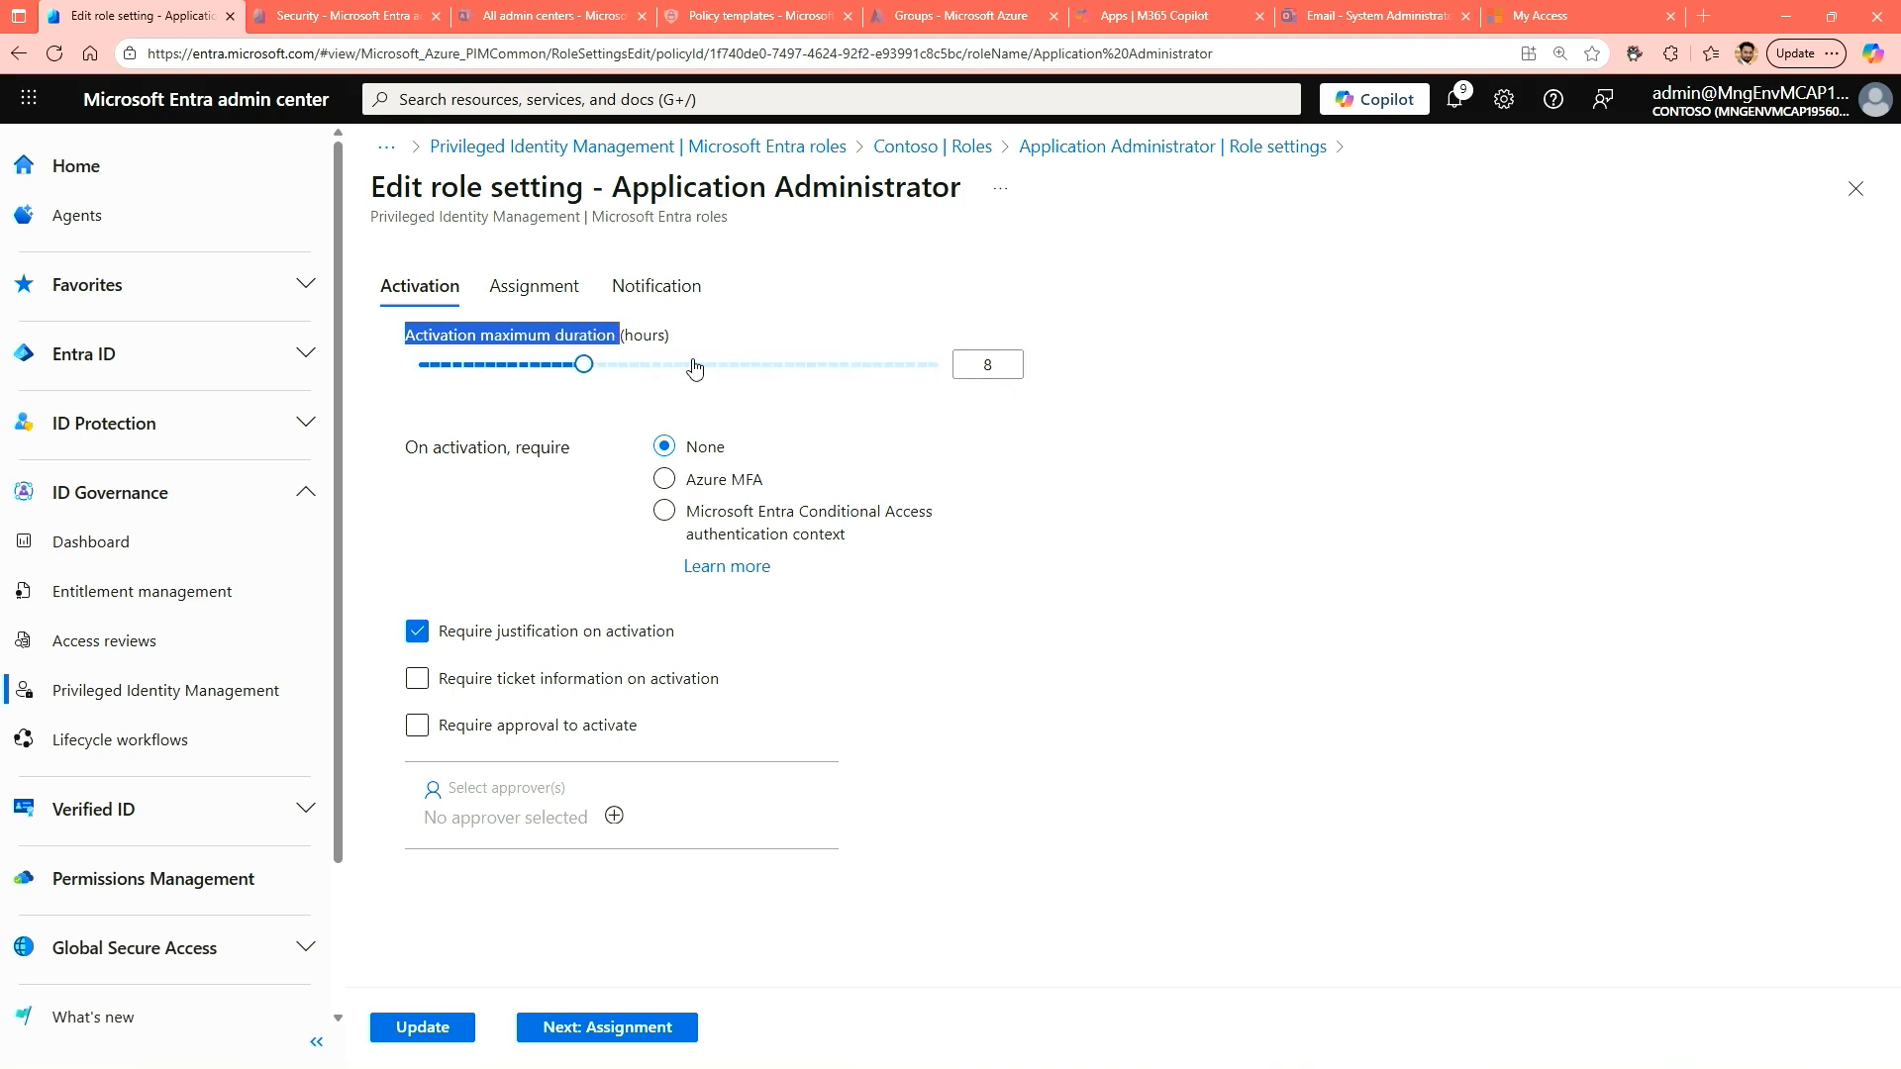
left_click(524, 366)
left_click_drag(525, 372, 827, 367)
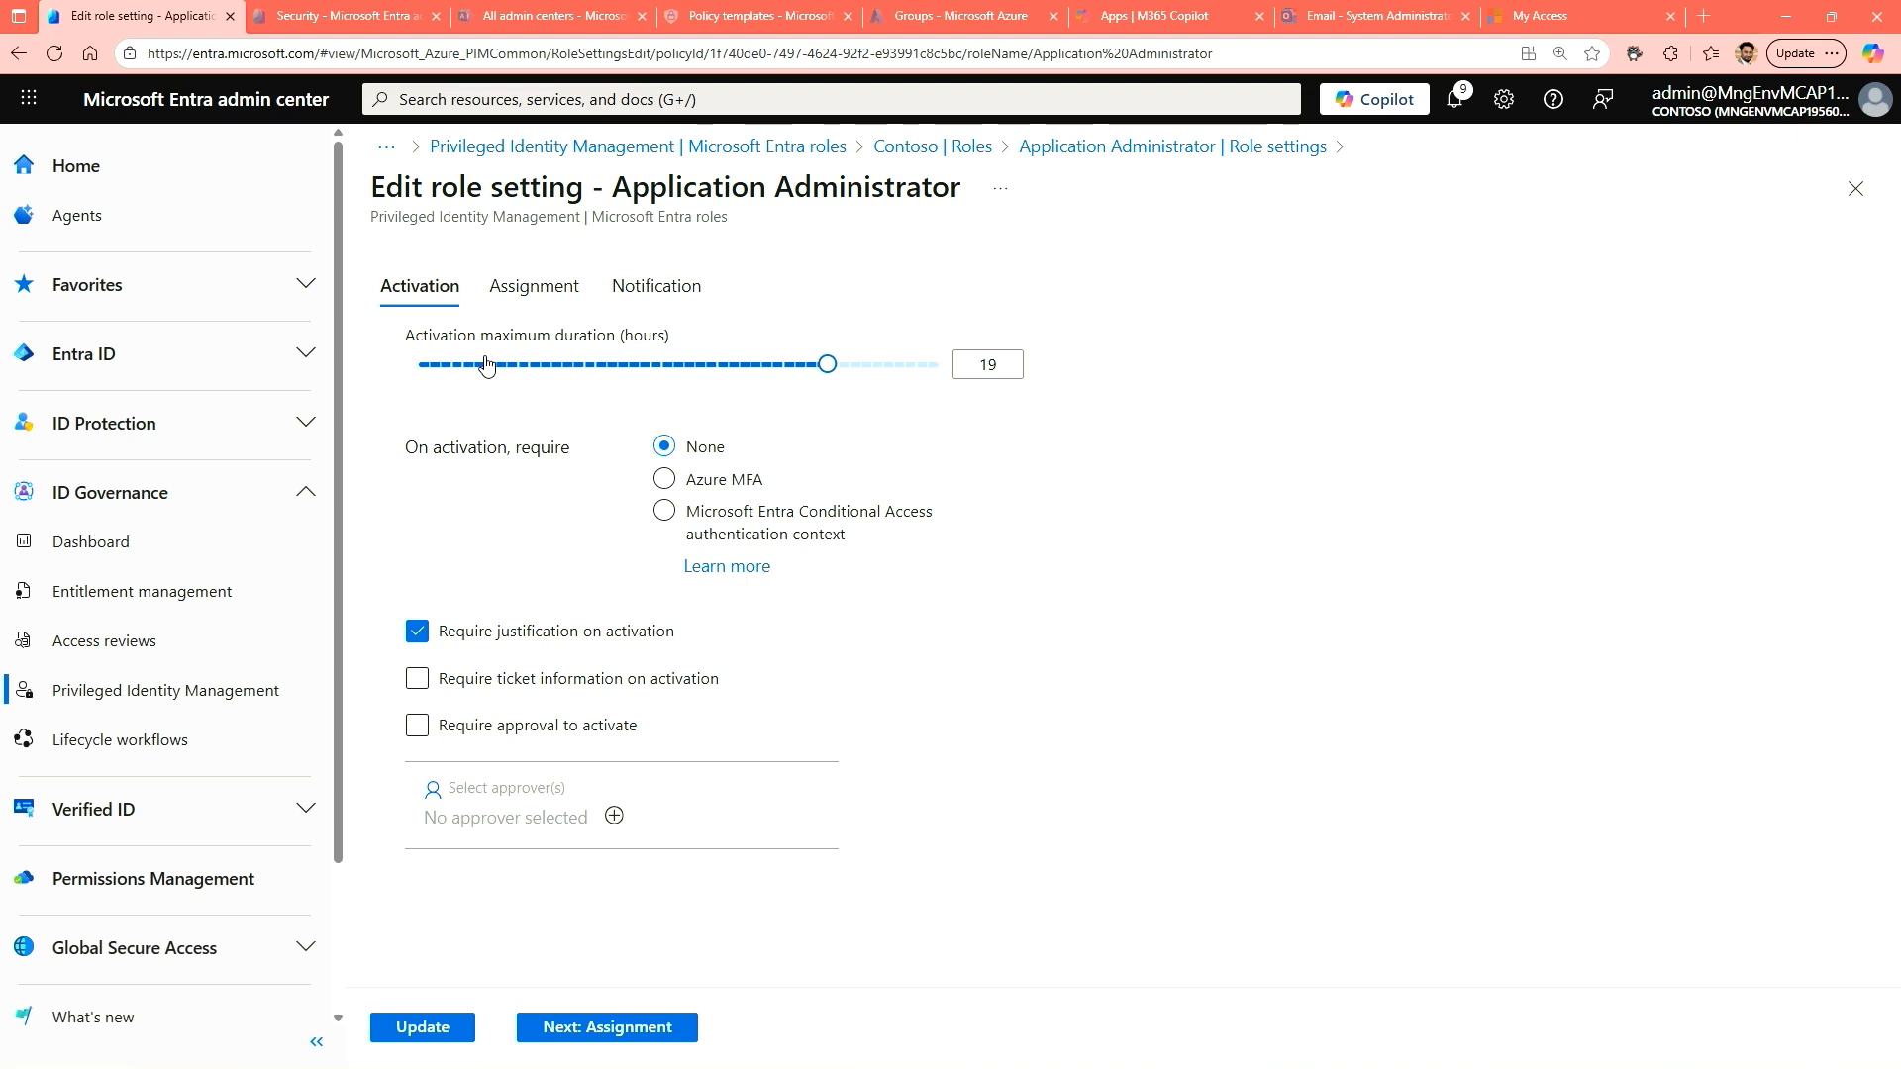
left_click(441, 371)
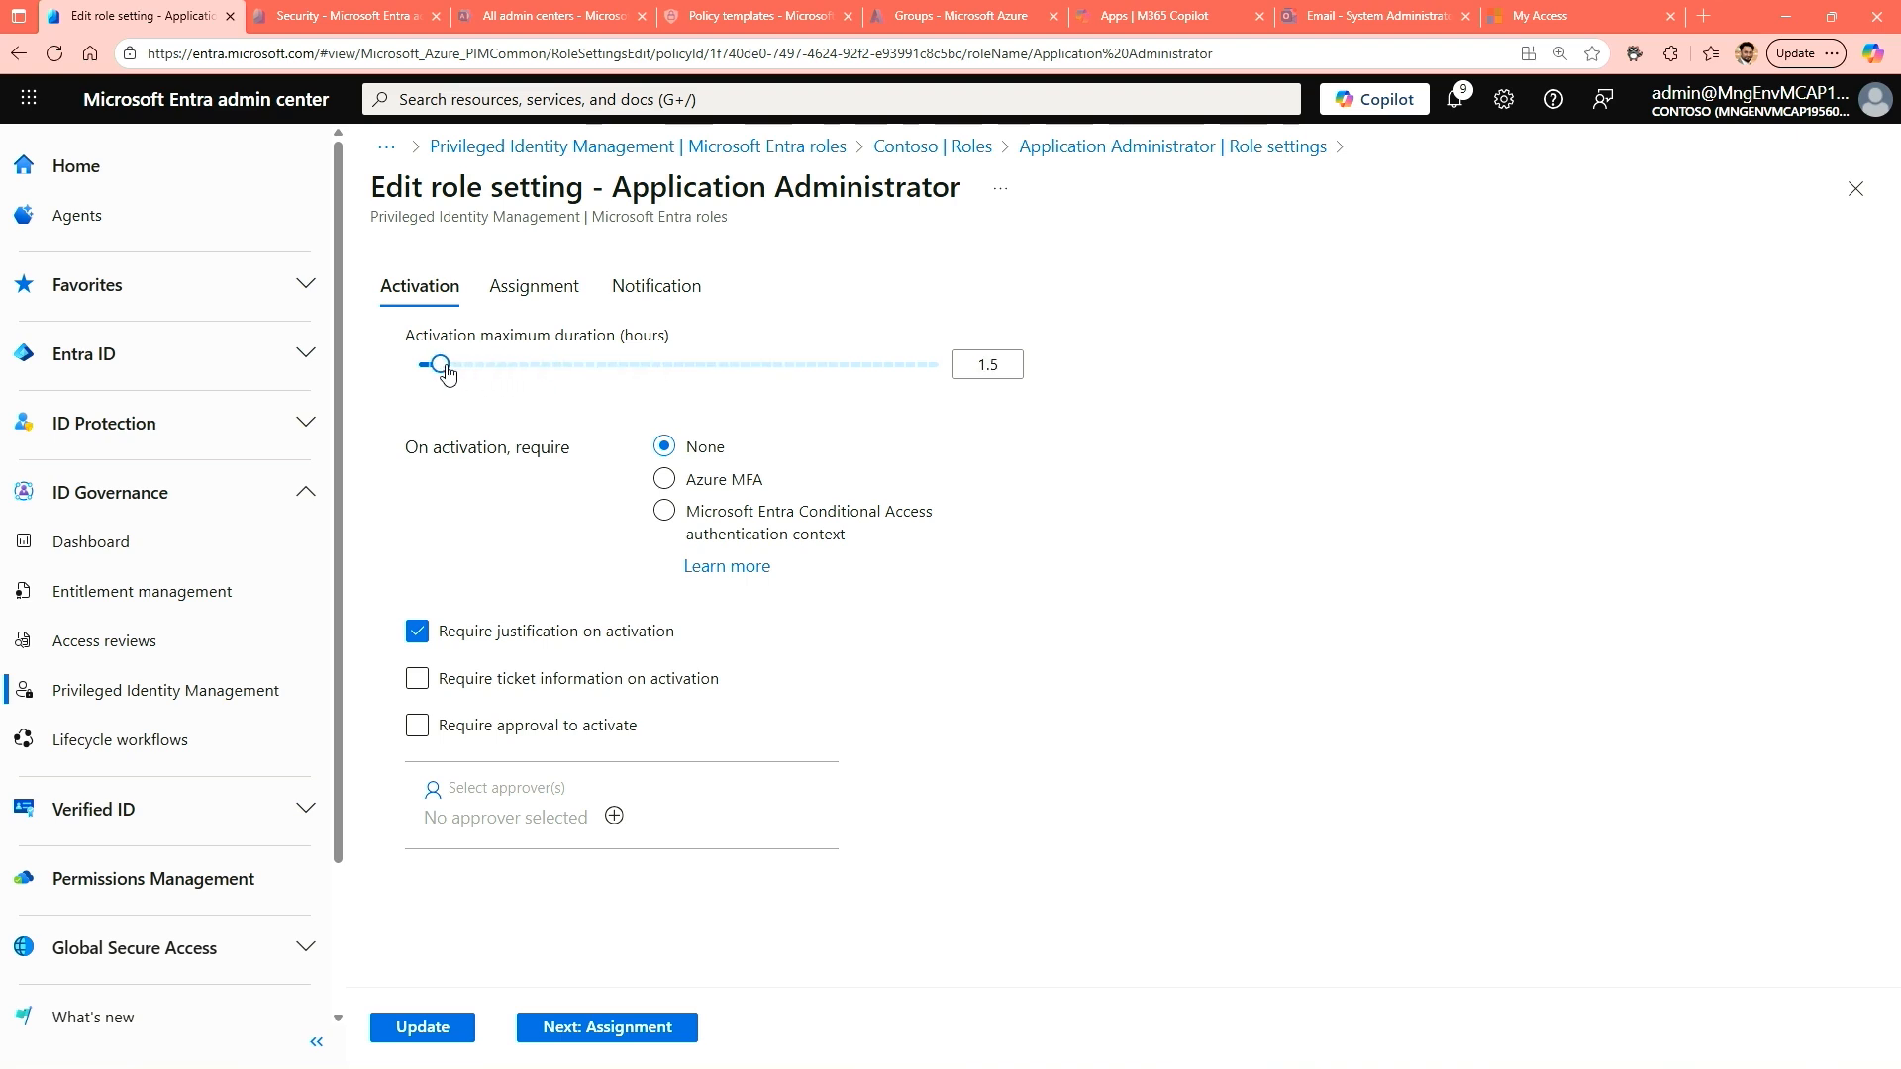
left_click(450, 371)
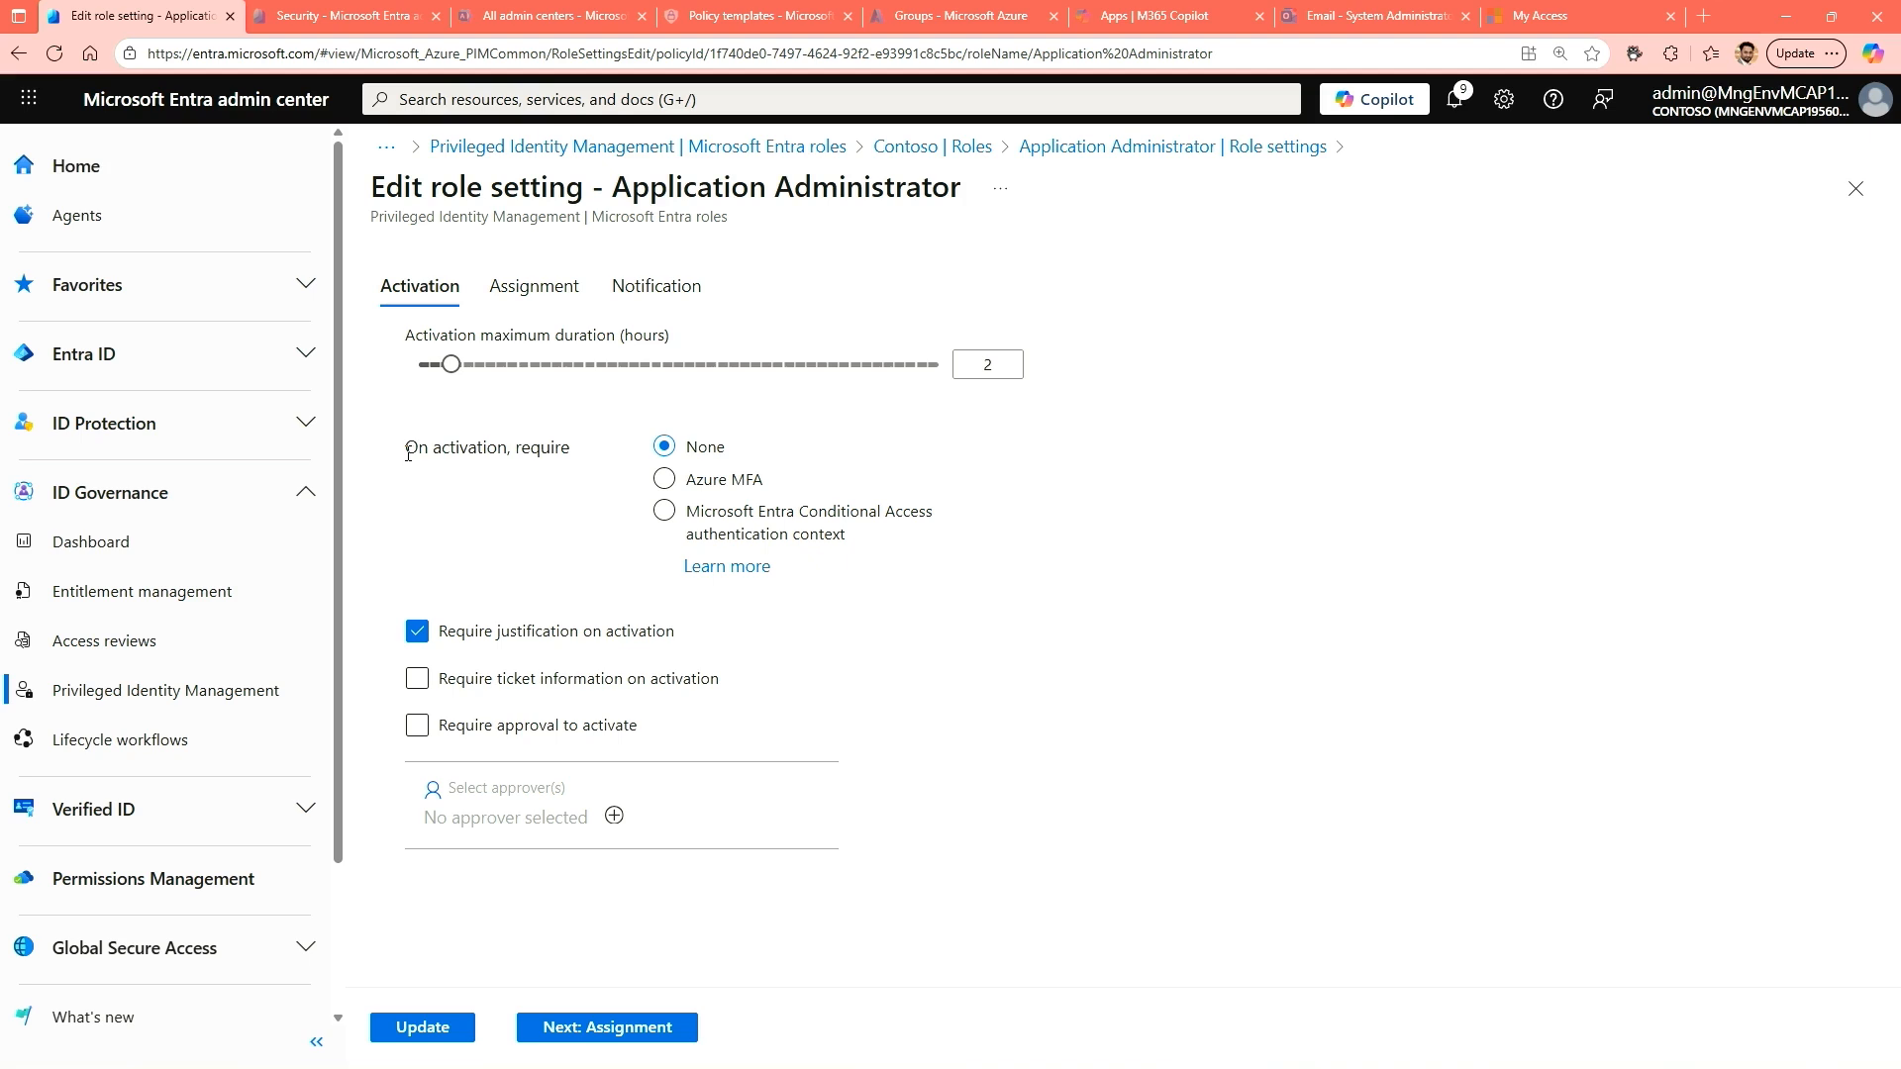
Require Azure MFA on activation and require approval to activate the role, leaving ticket information not required.
left_click_drag(408, 450, 572, 460)
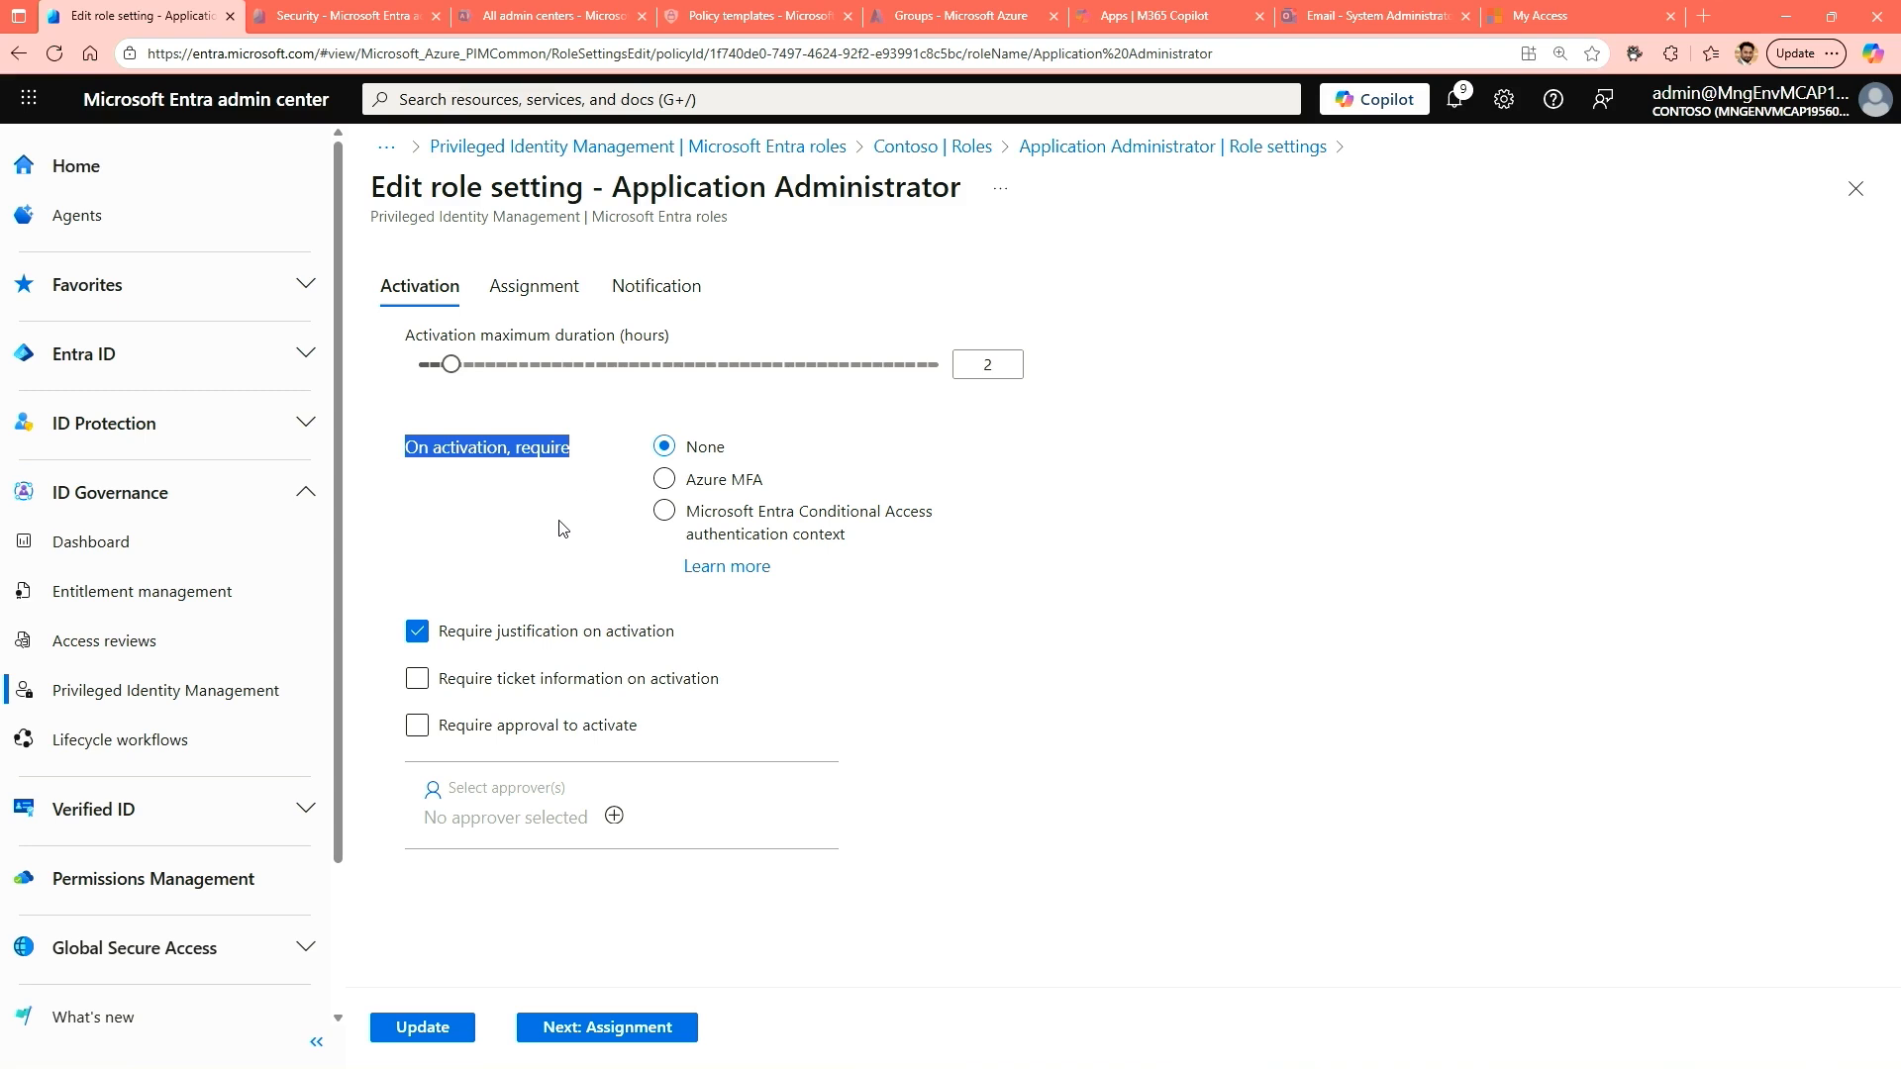
left_click(664, 484)
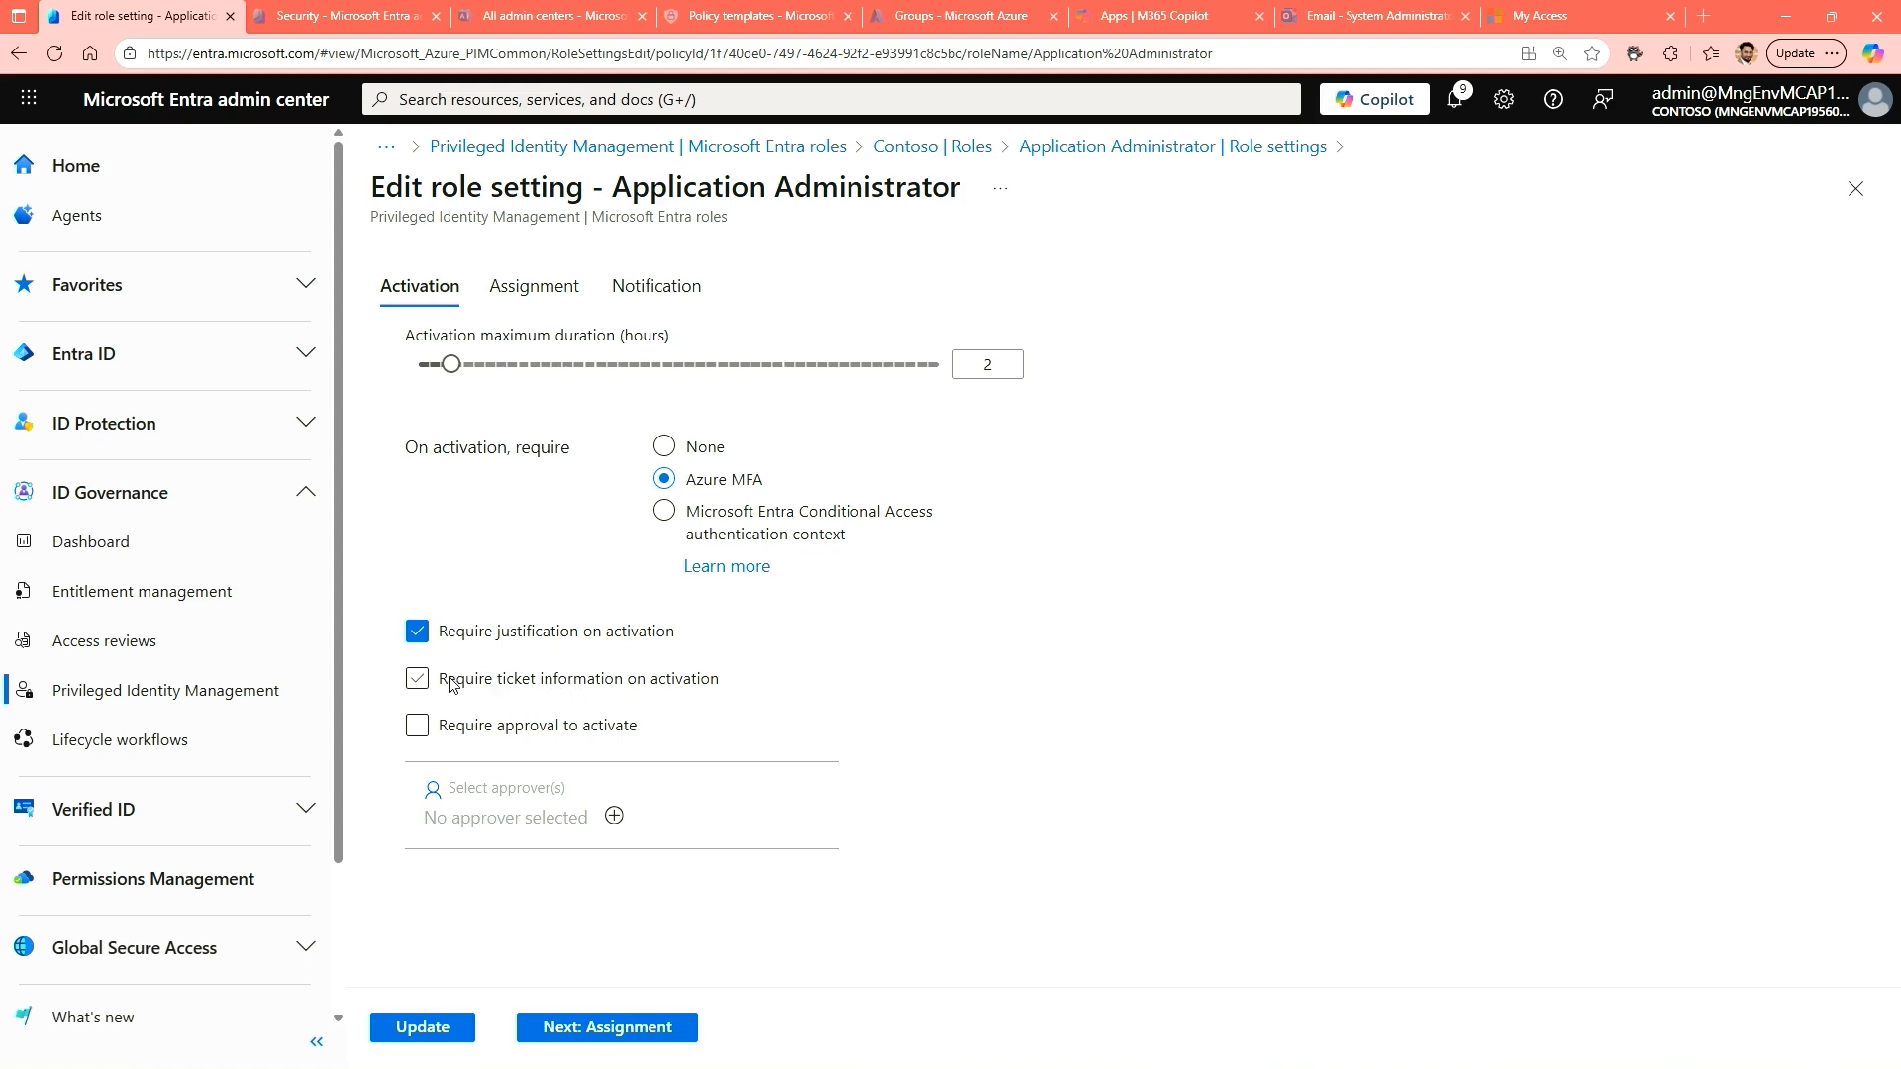
left_click(494, 686)
left_click(494, 686)
double_click(465, 728)
left_click(414, 729)
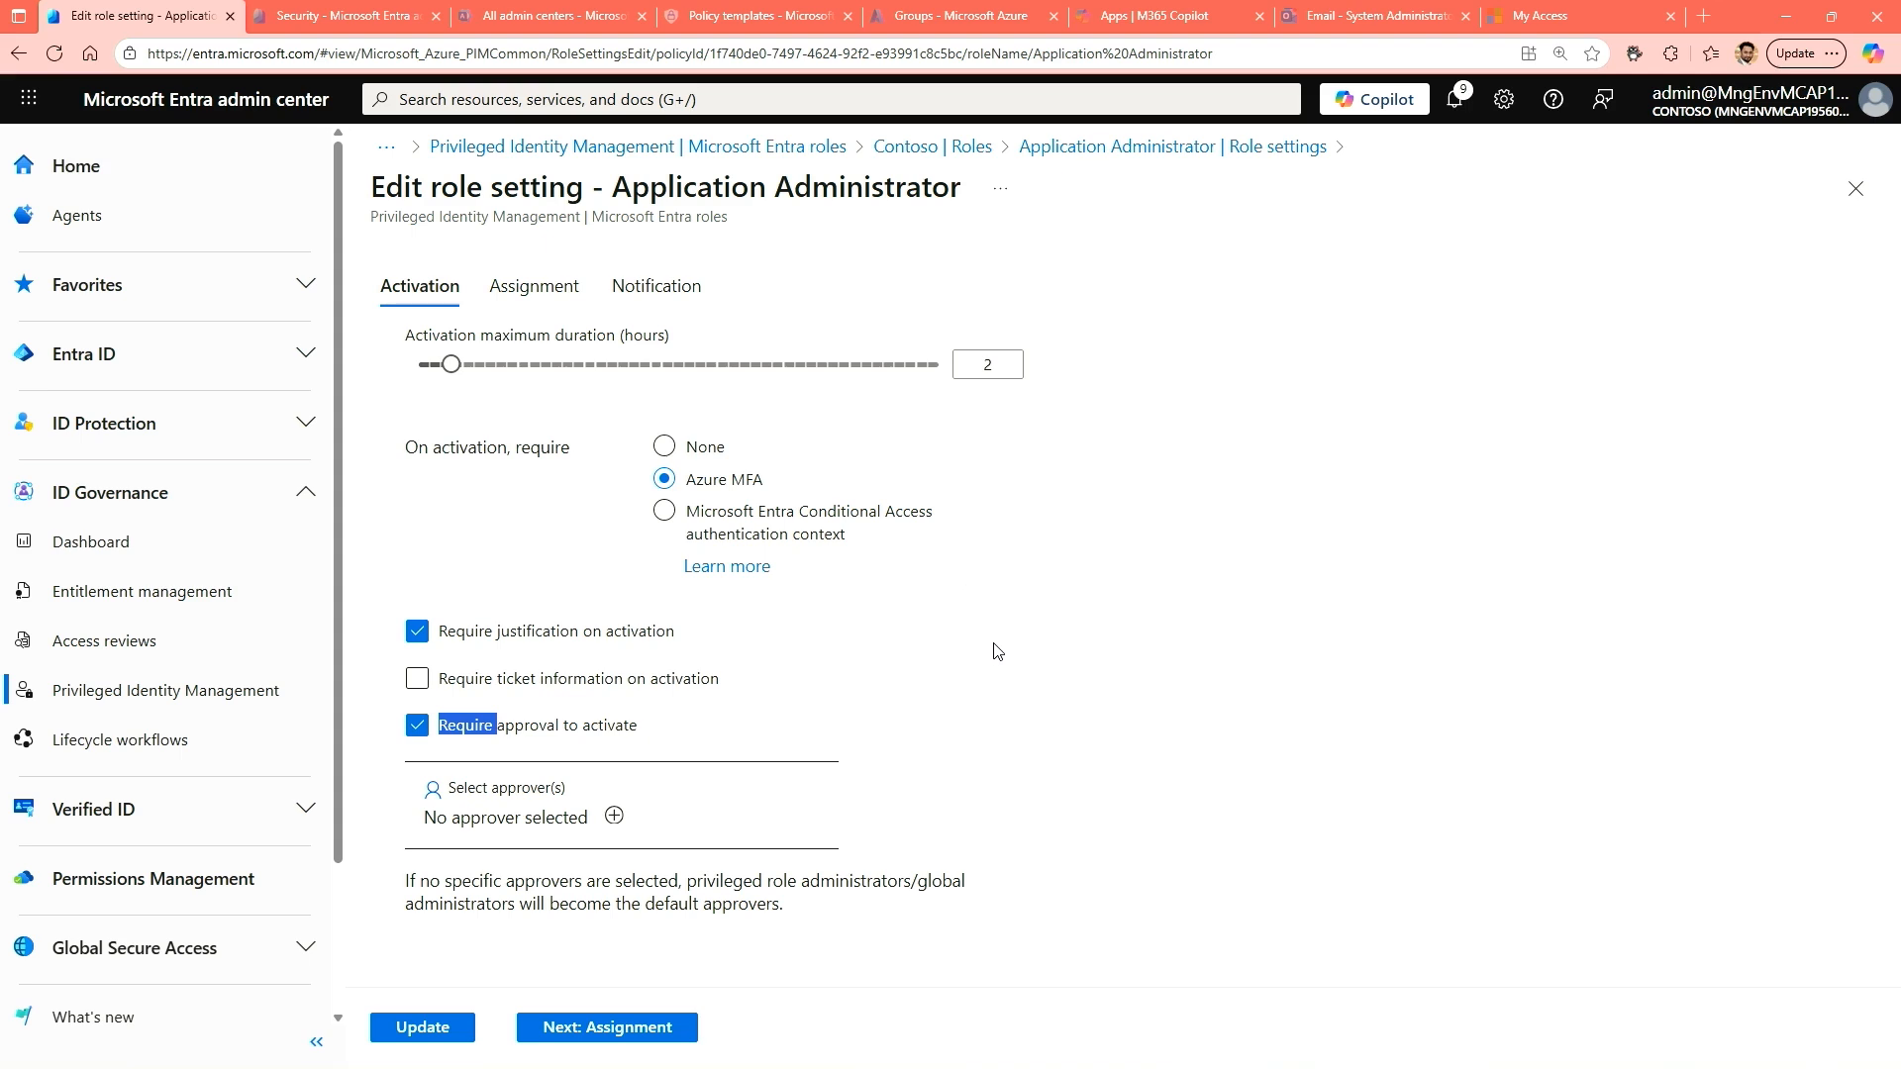
Turn off approval for activation, and try disallowing permanent active assignments to examine the expiry options before allowing them again.
left_click(417, 728)
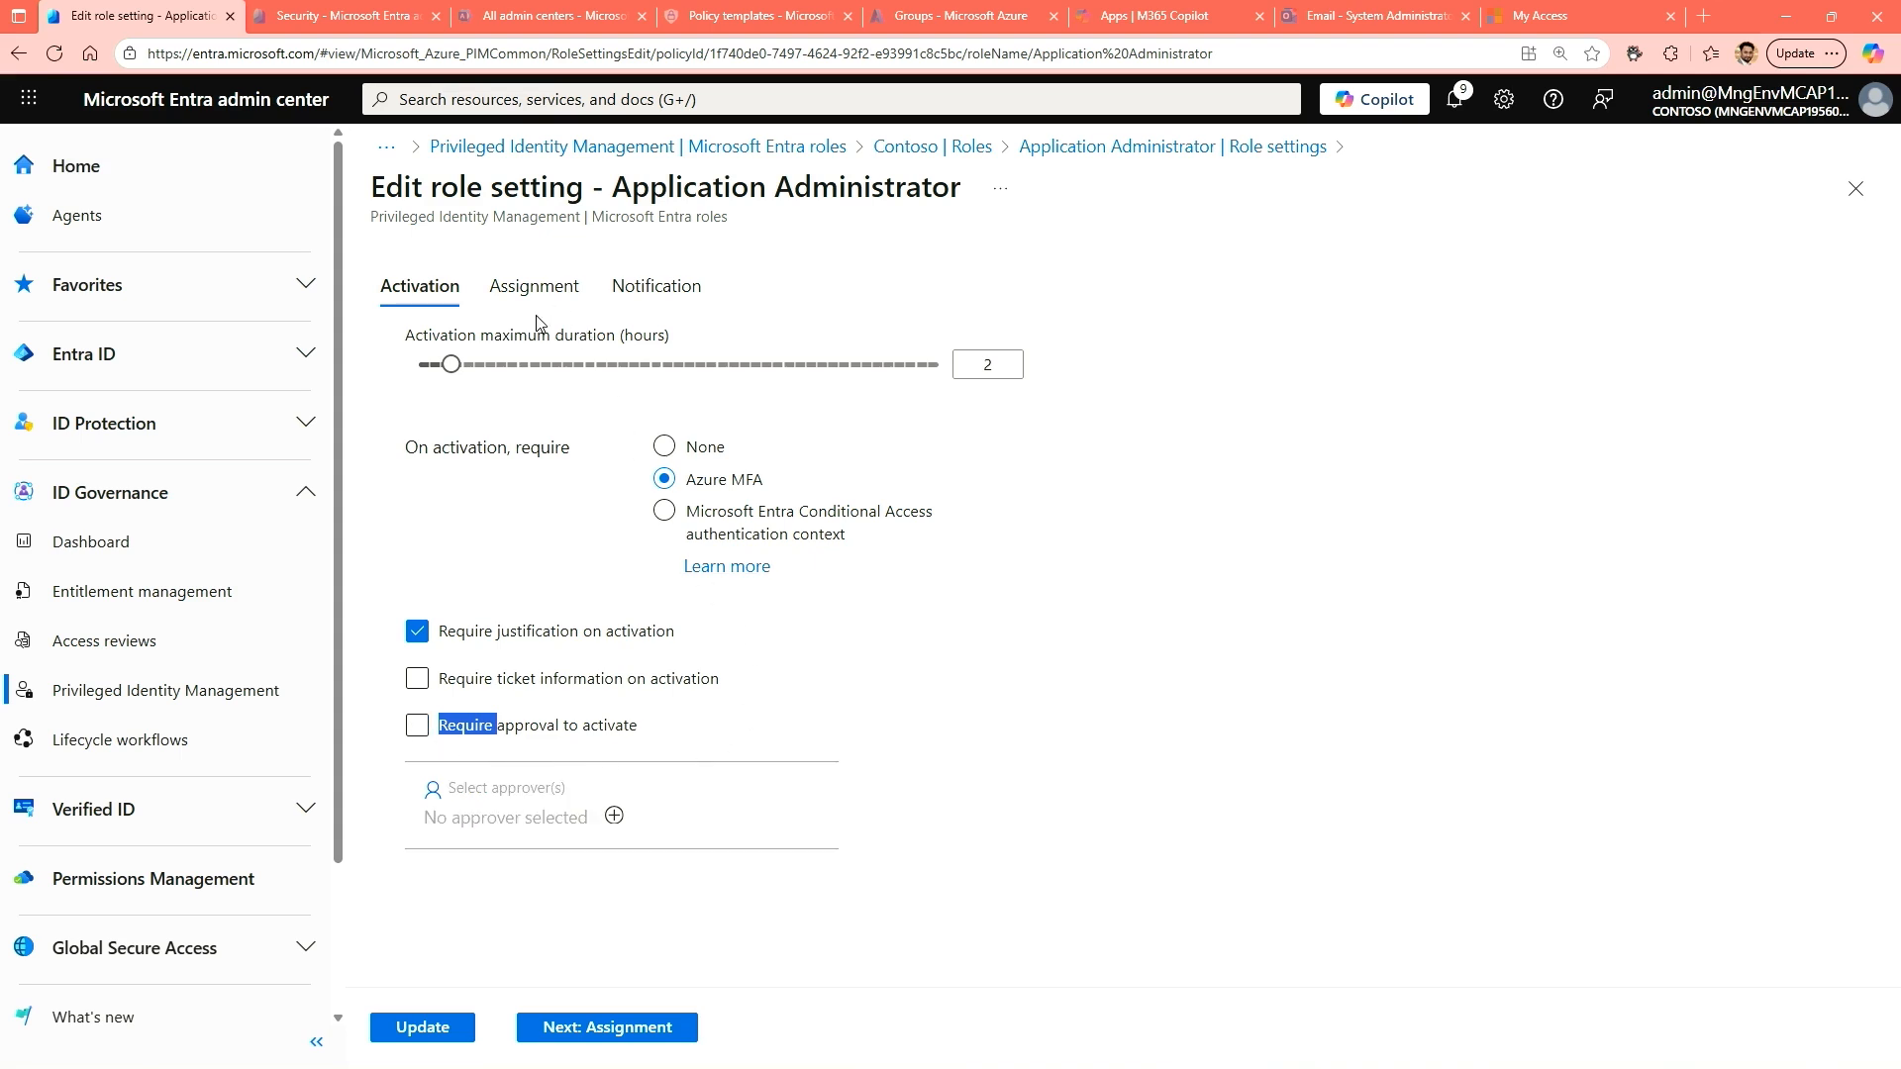
left_click(532, 289)
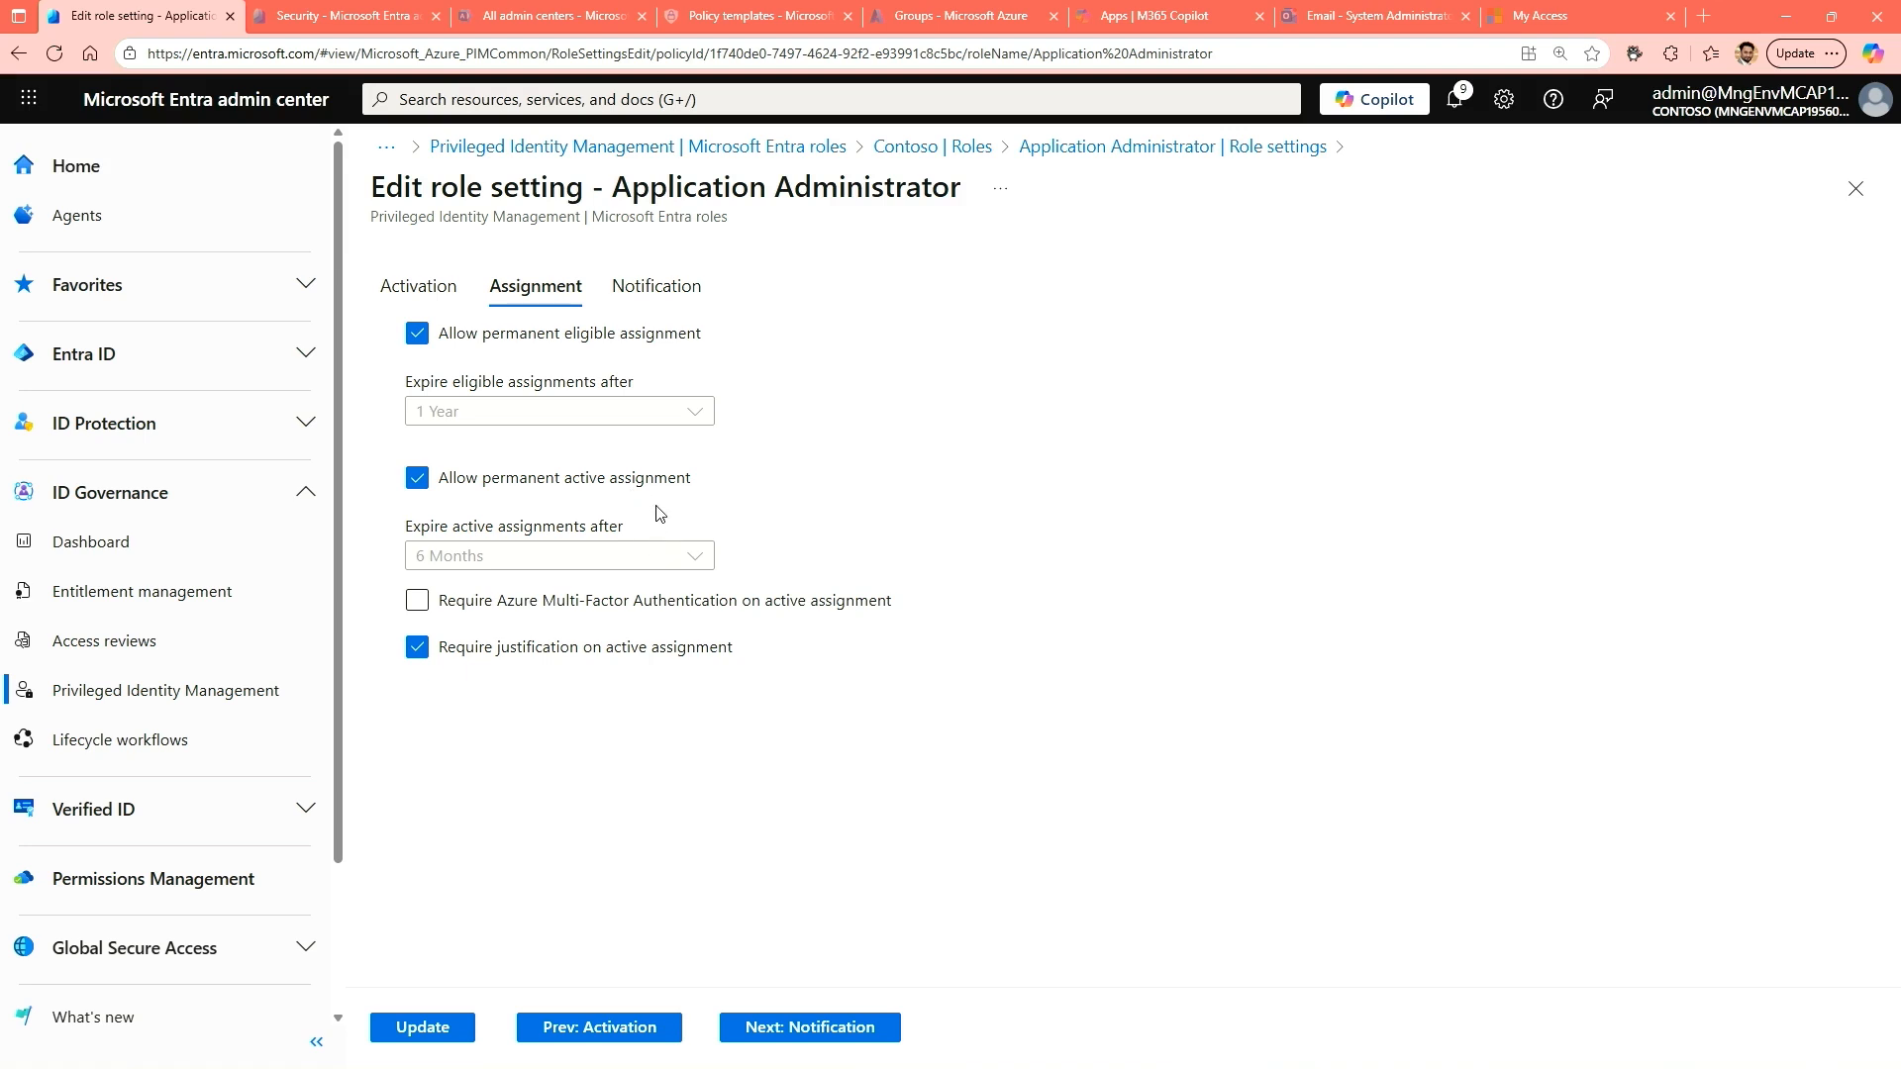
left_click(417, 478)
left_click(493, 560)
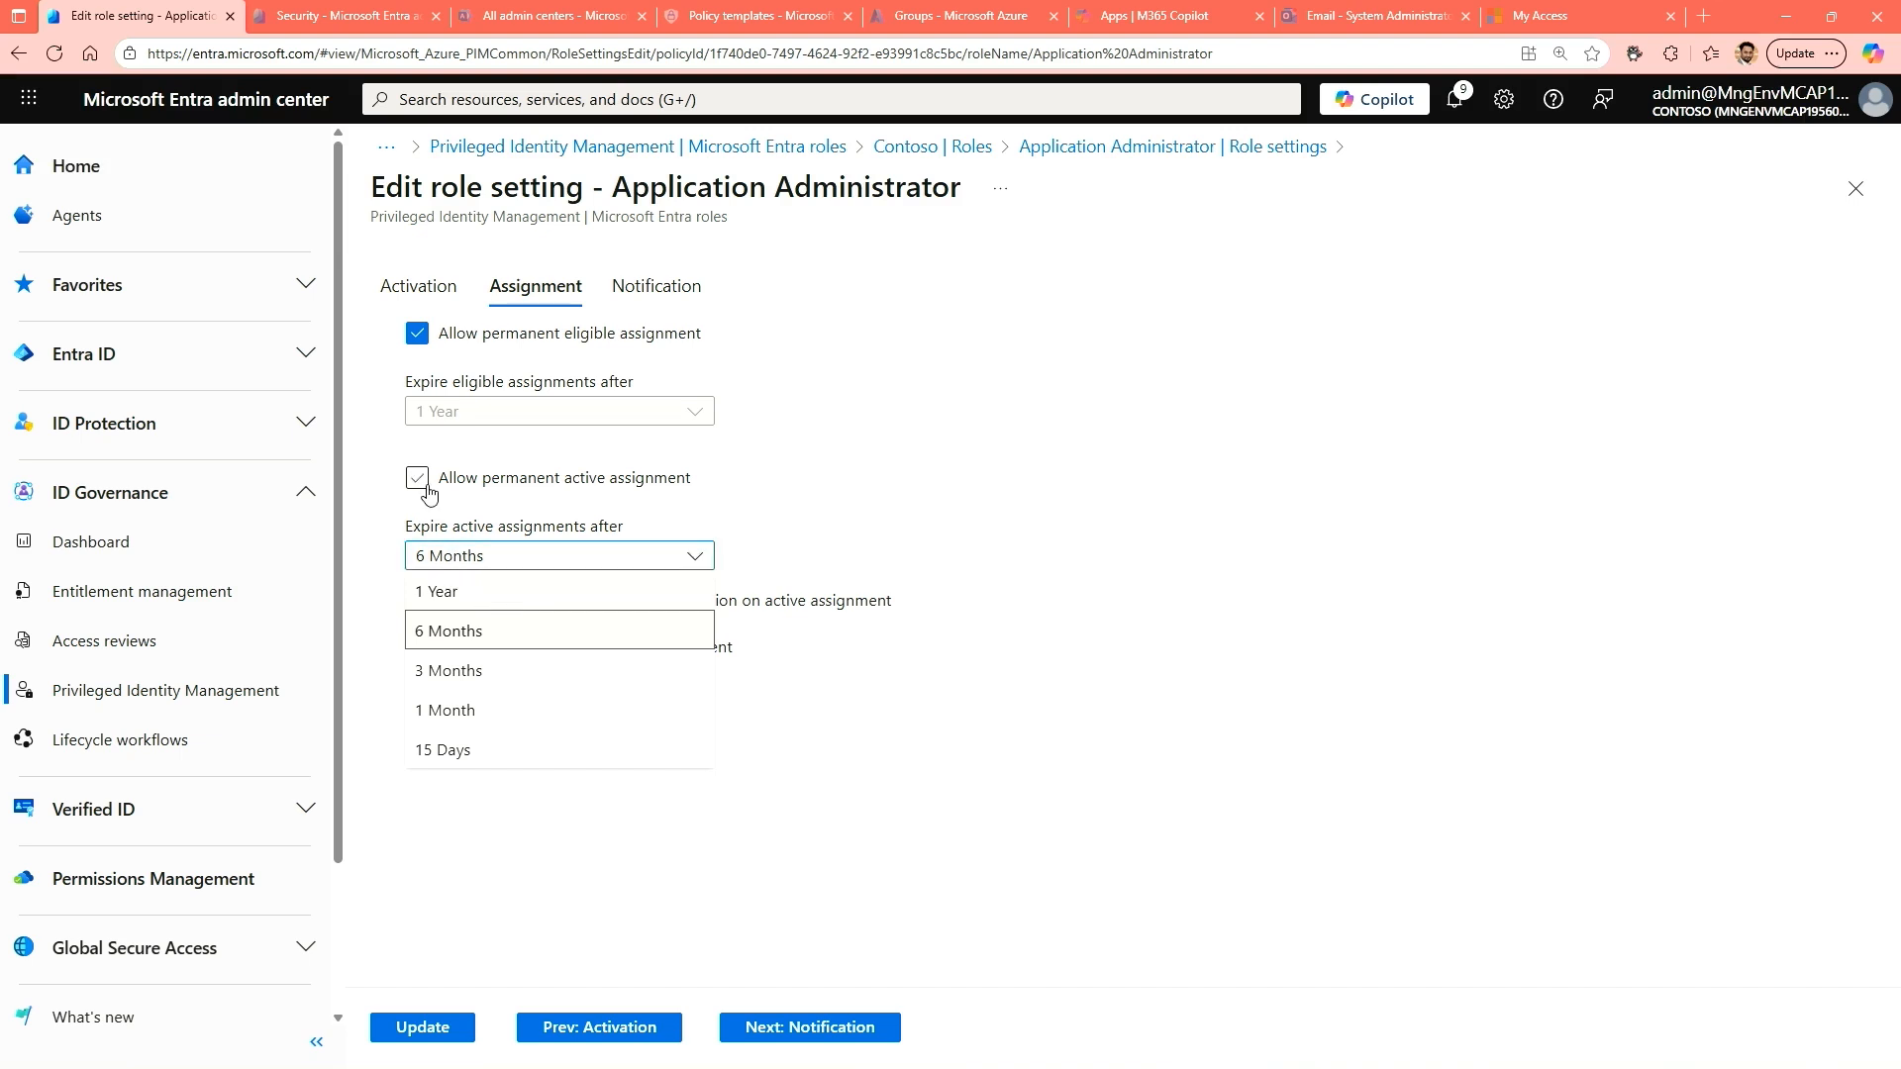
left_click(883, 502)
left_click(465, 480)
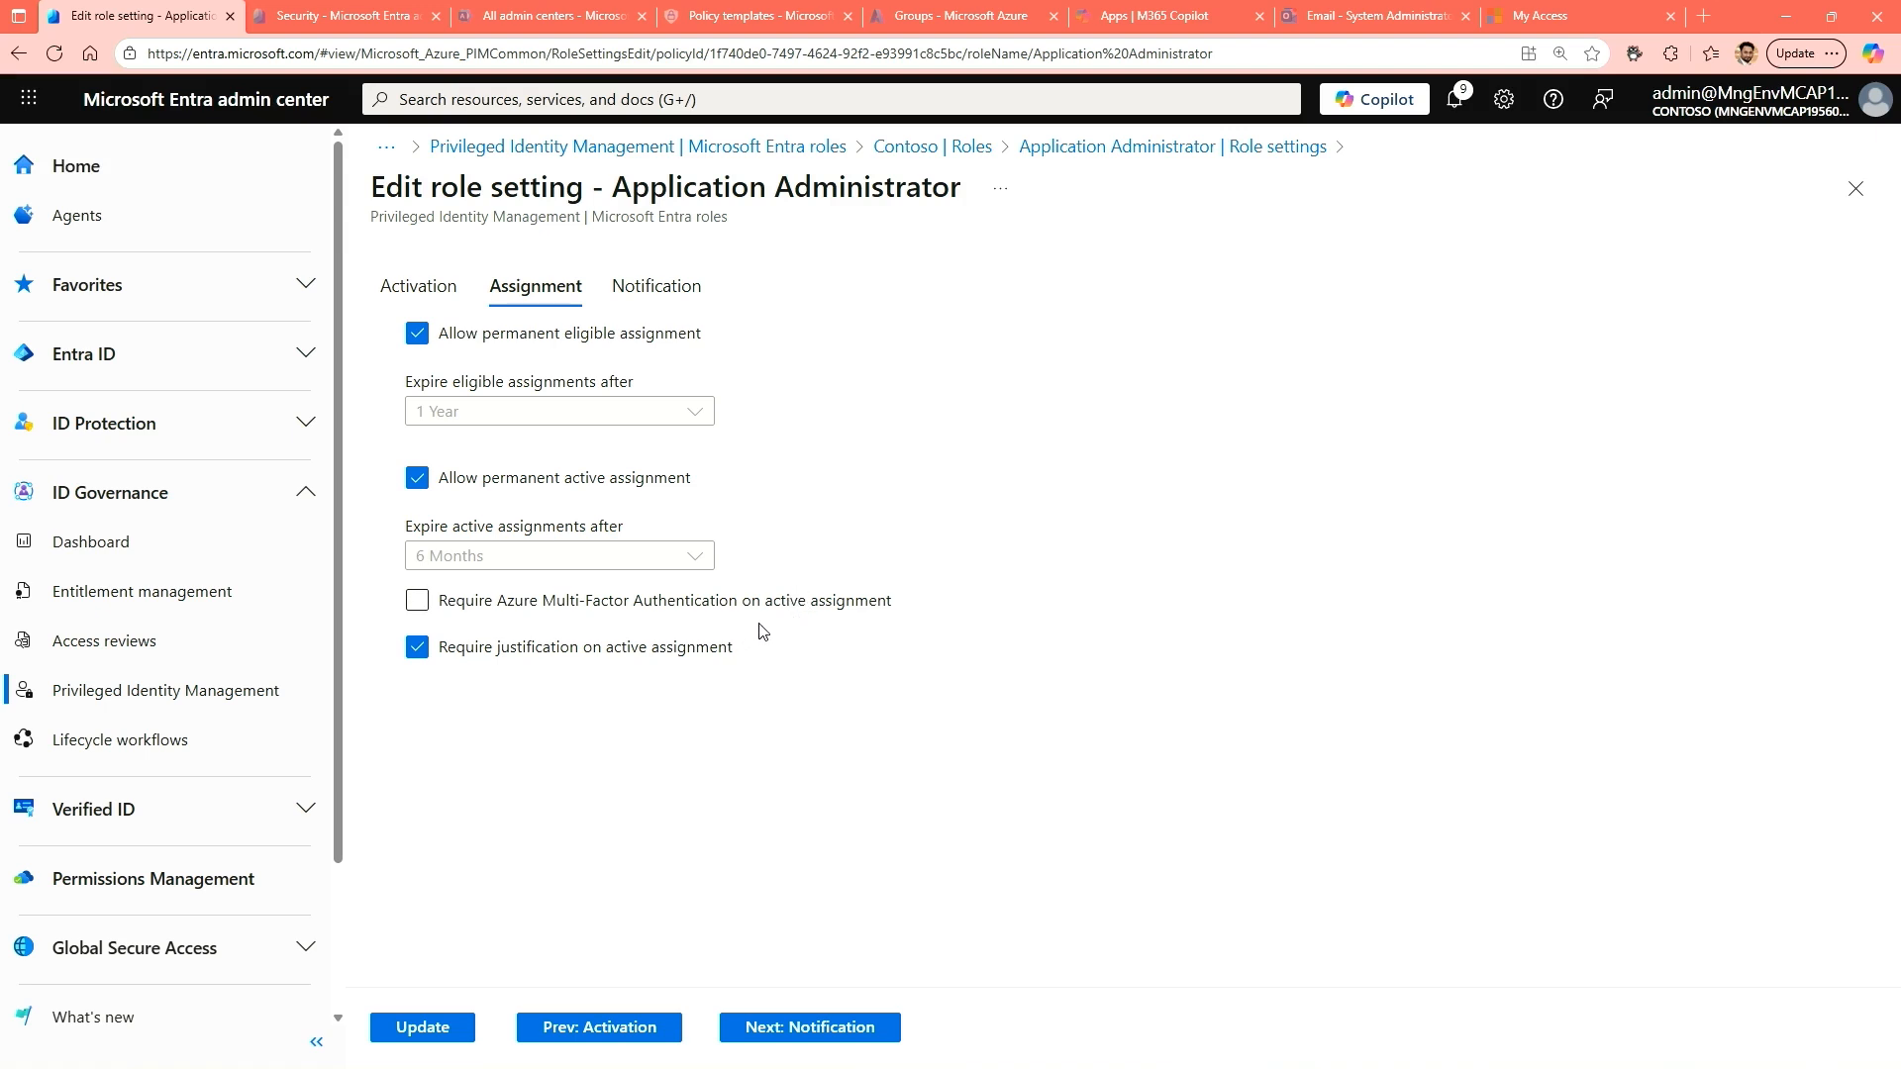
Review the Application Administrator role's notification settings, and leave the role settings without saving to return to the roles list.
left_click(648, 289)
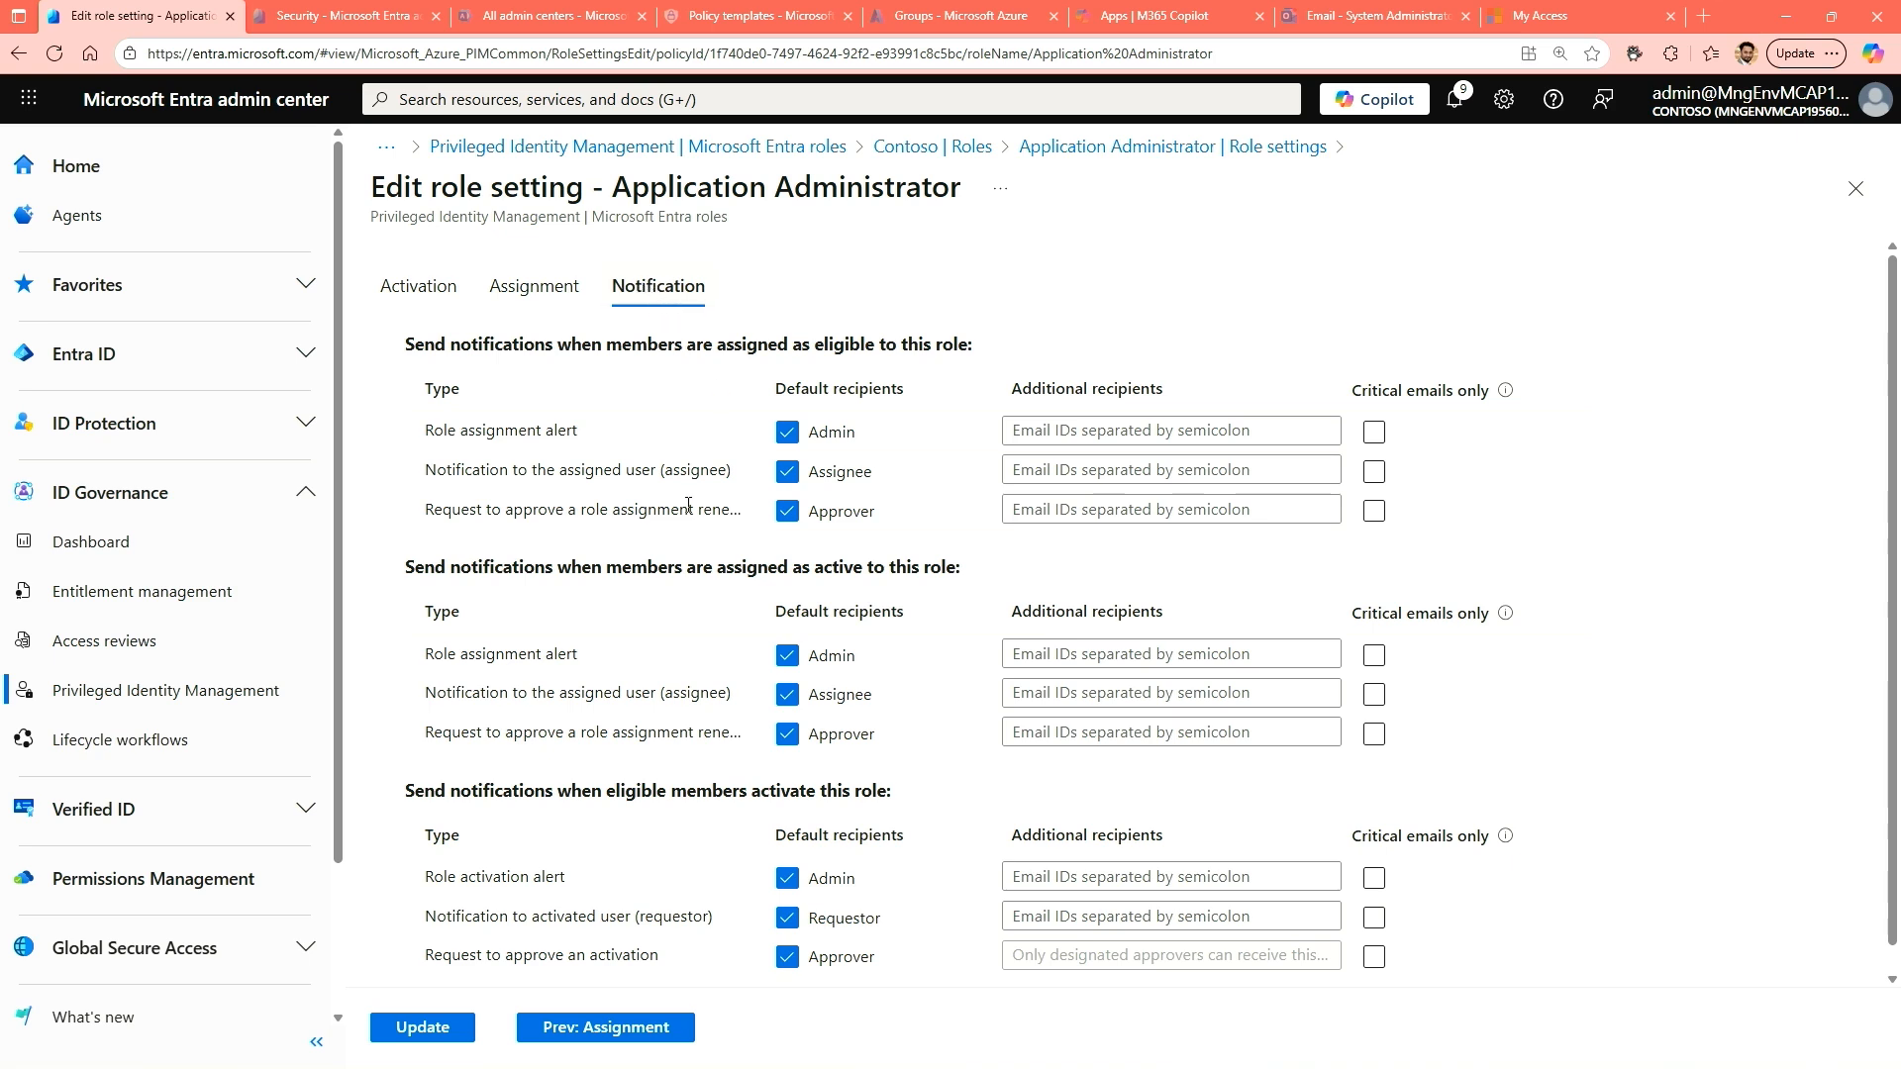
scroll(597, 610, "down", 1)
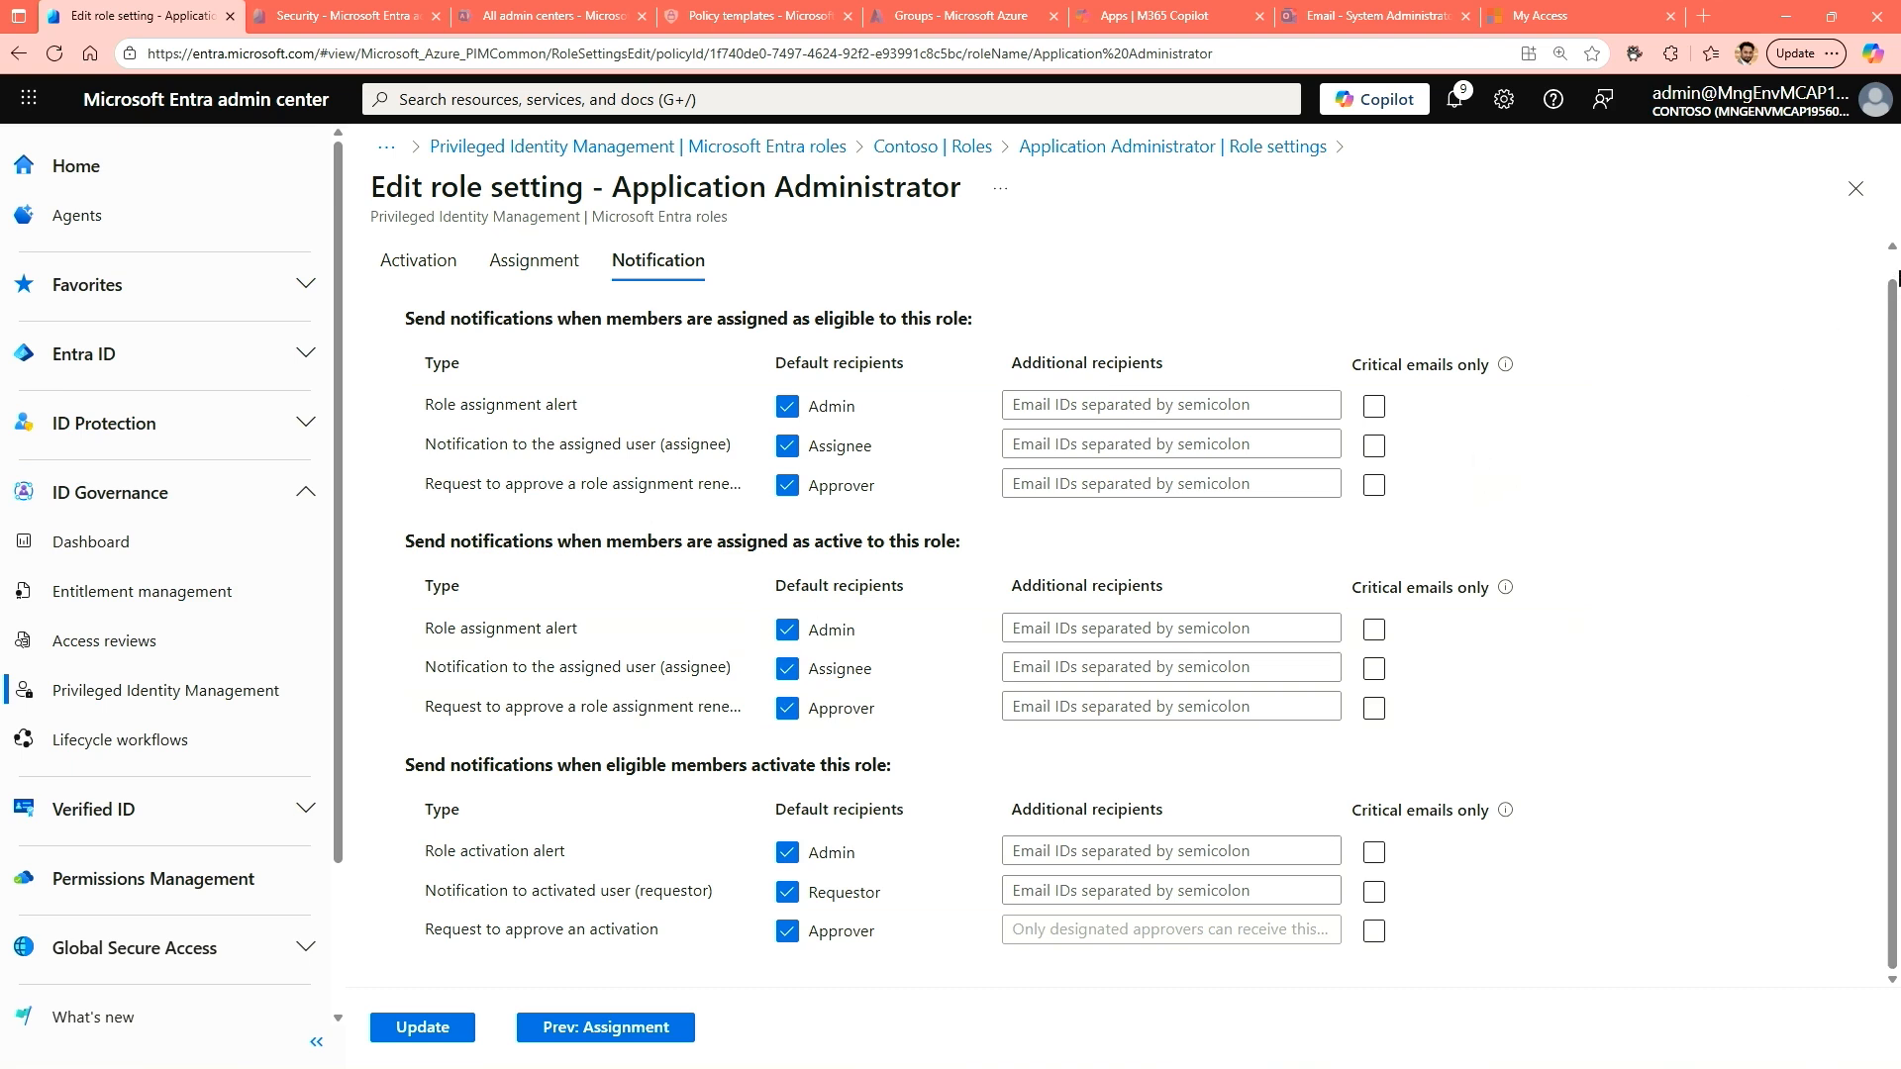
left_click(1856, 190)
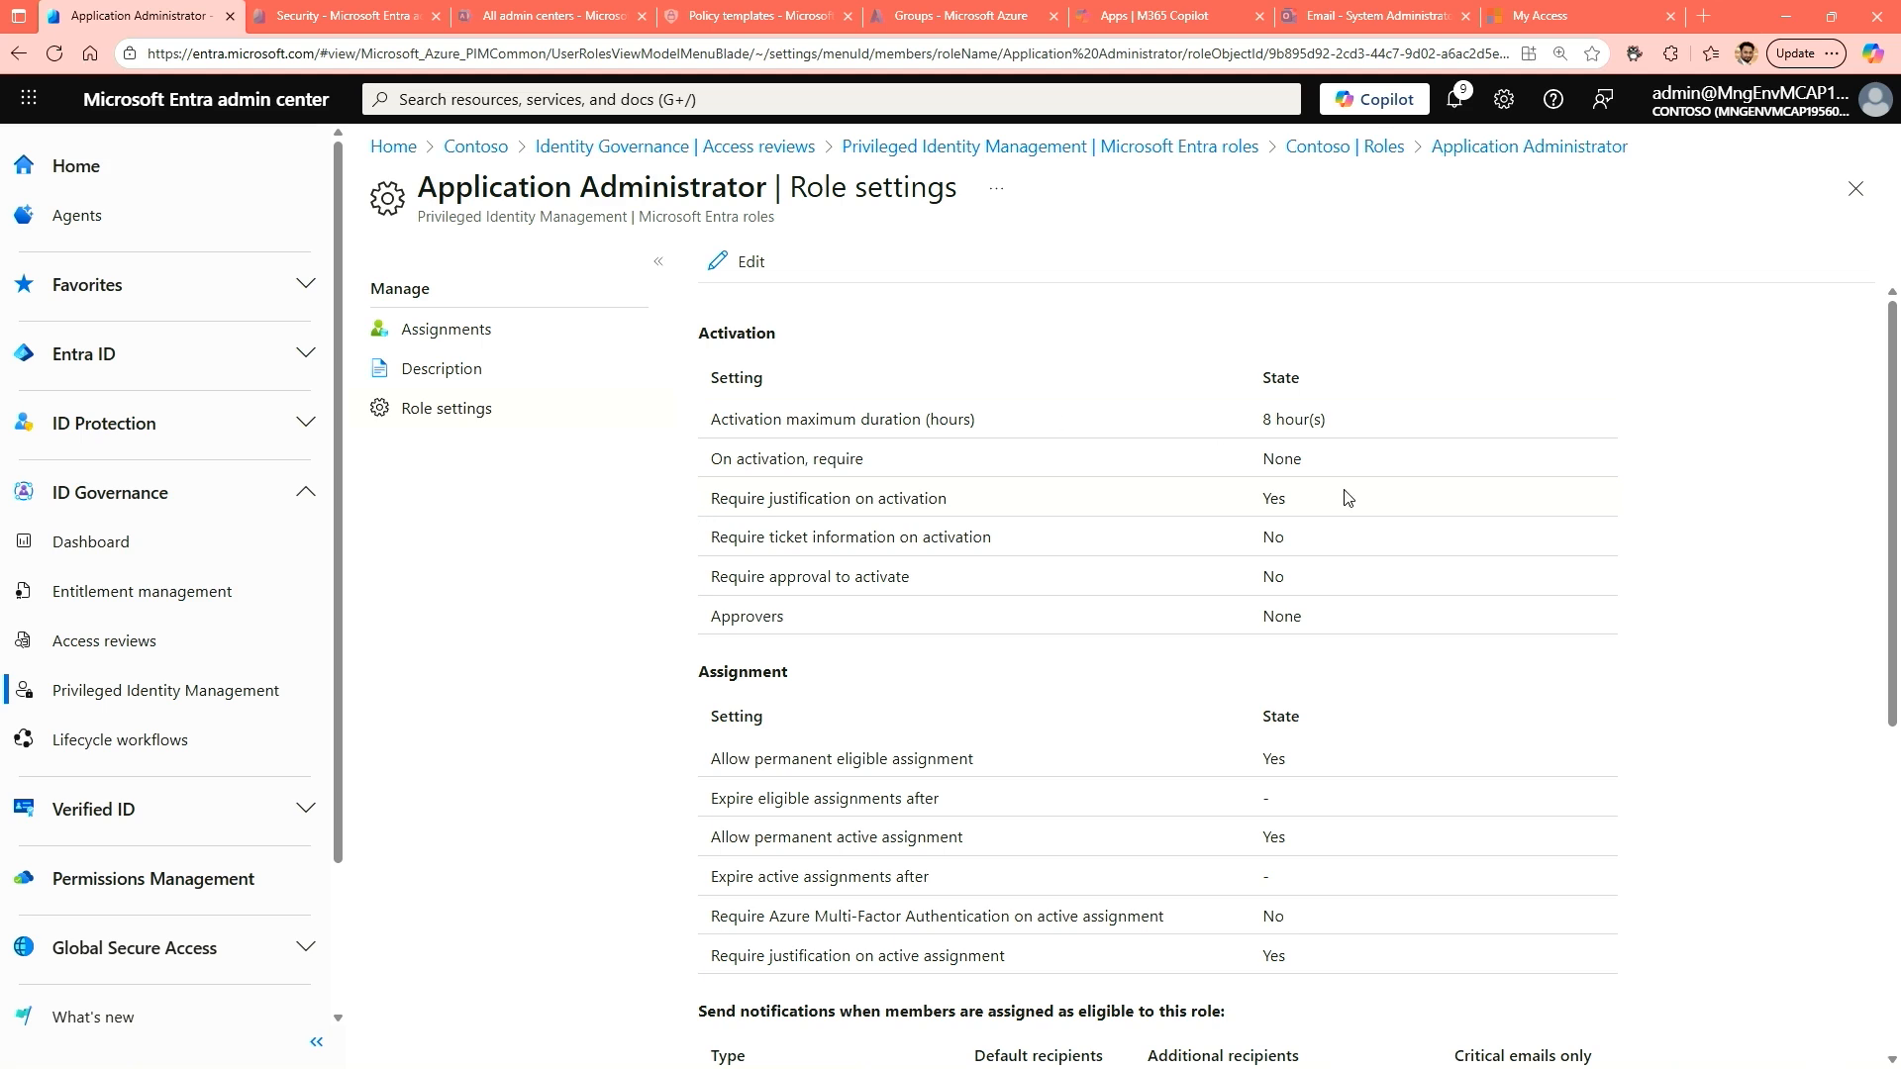
left_click(1854, 189)
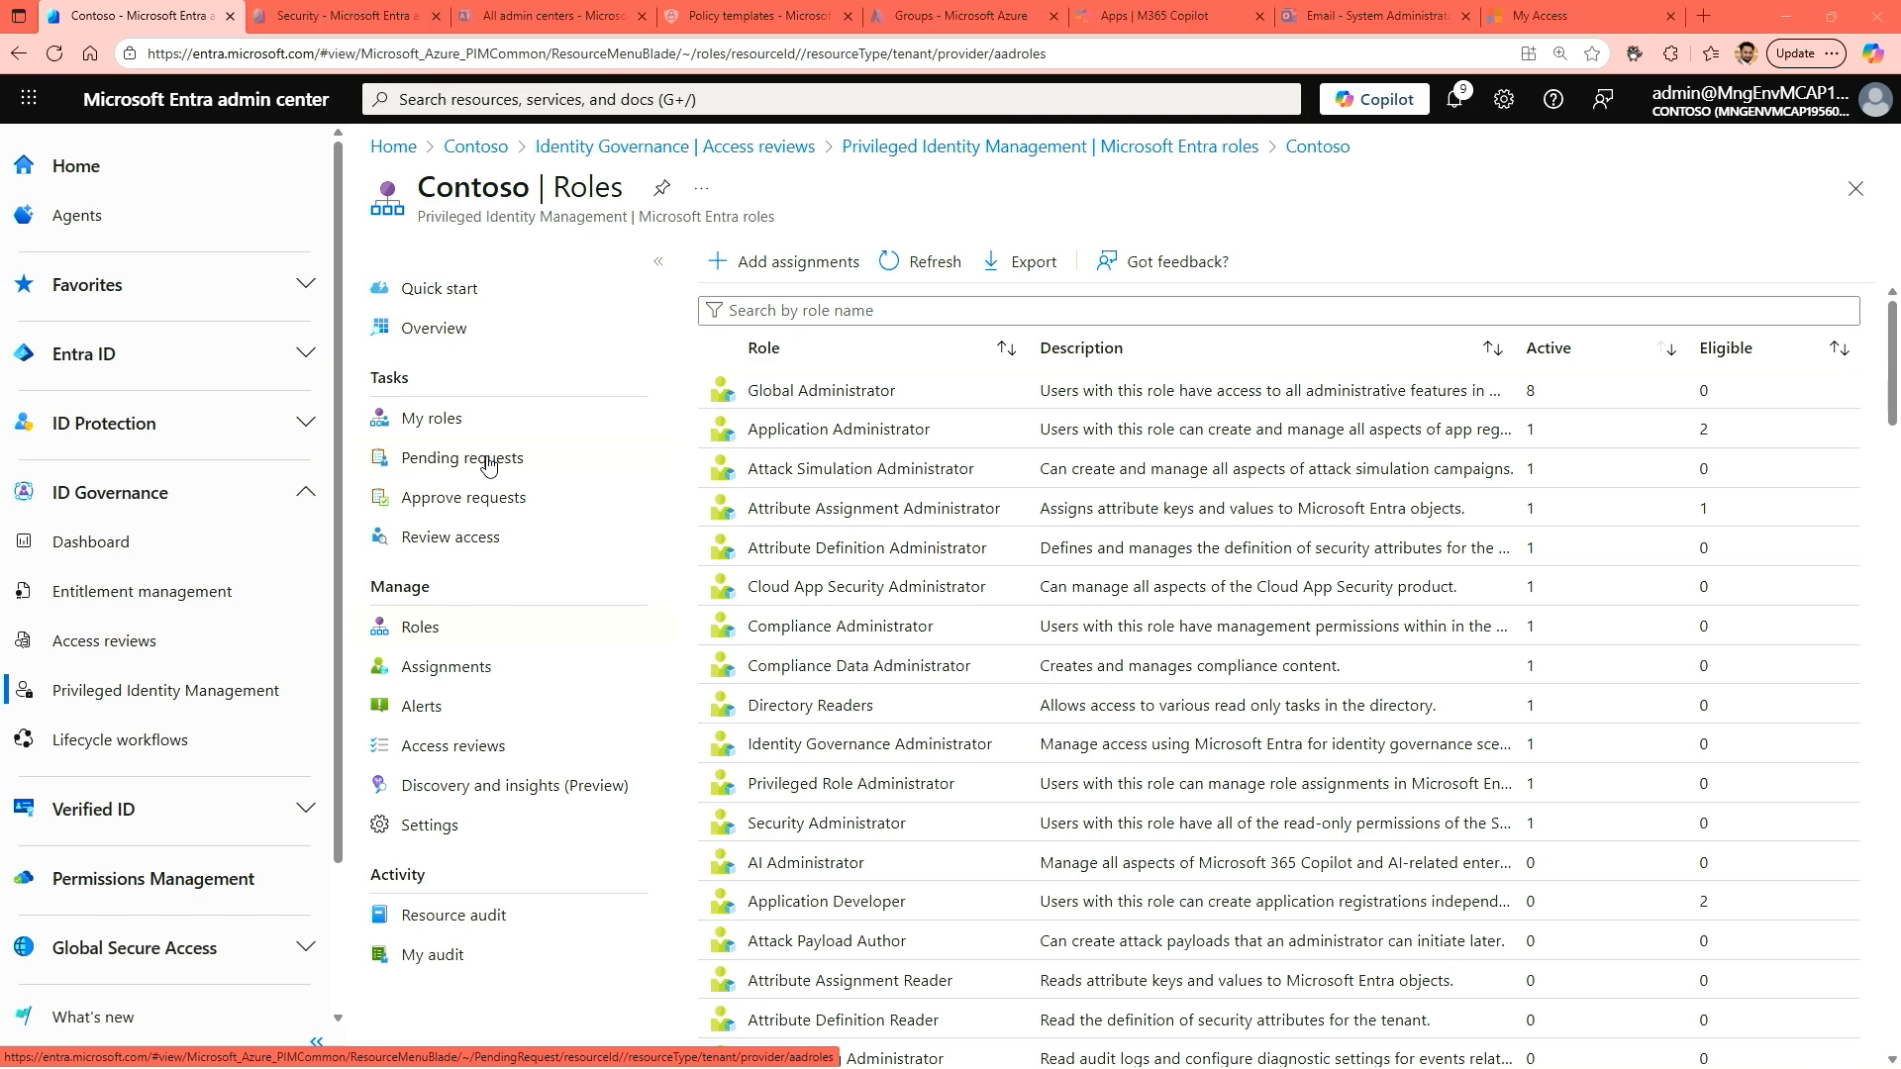
Switch to the eligible user's InPrivate browser session and load entra.microsoft.com there.
key("ctrl+Tab")
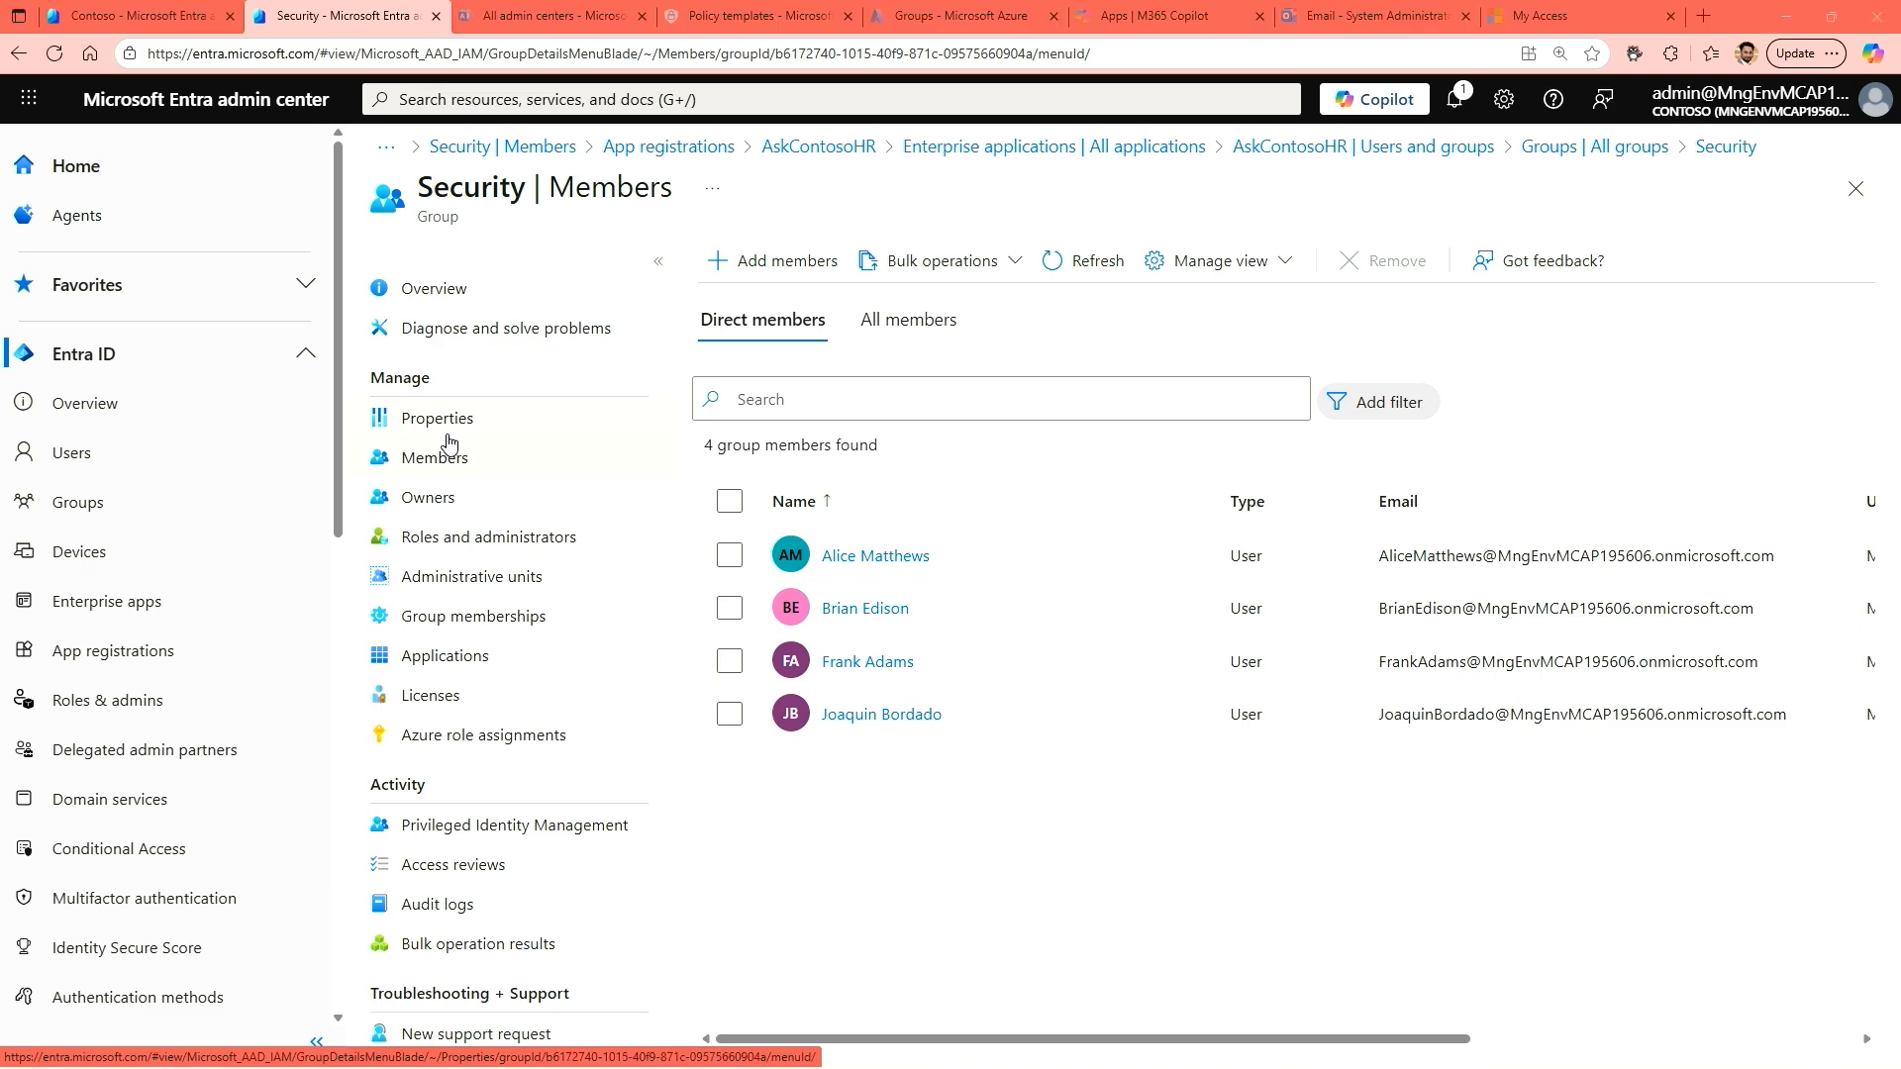
key("alt+Tab")
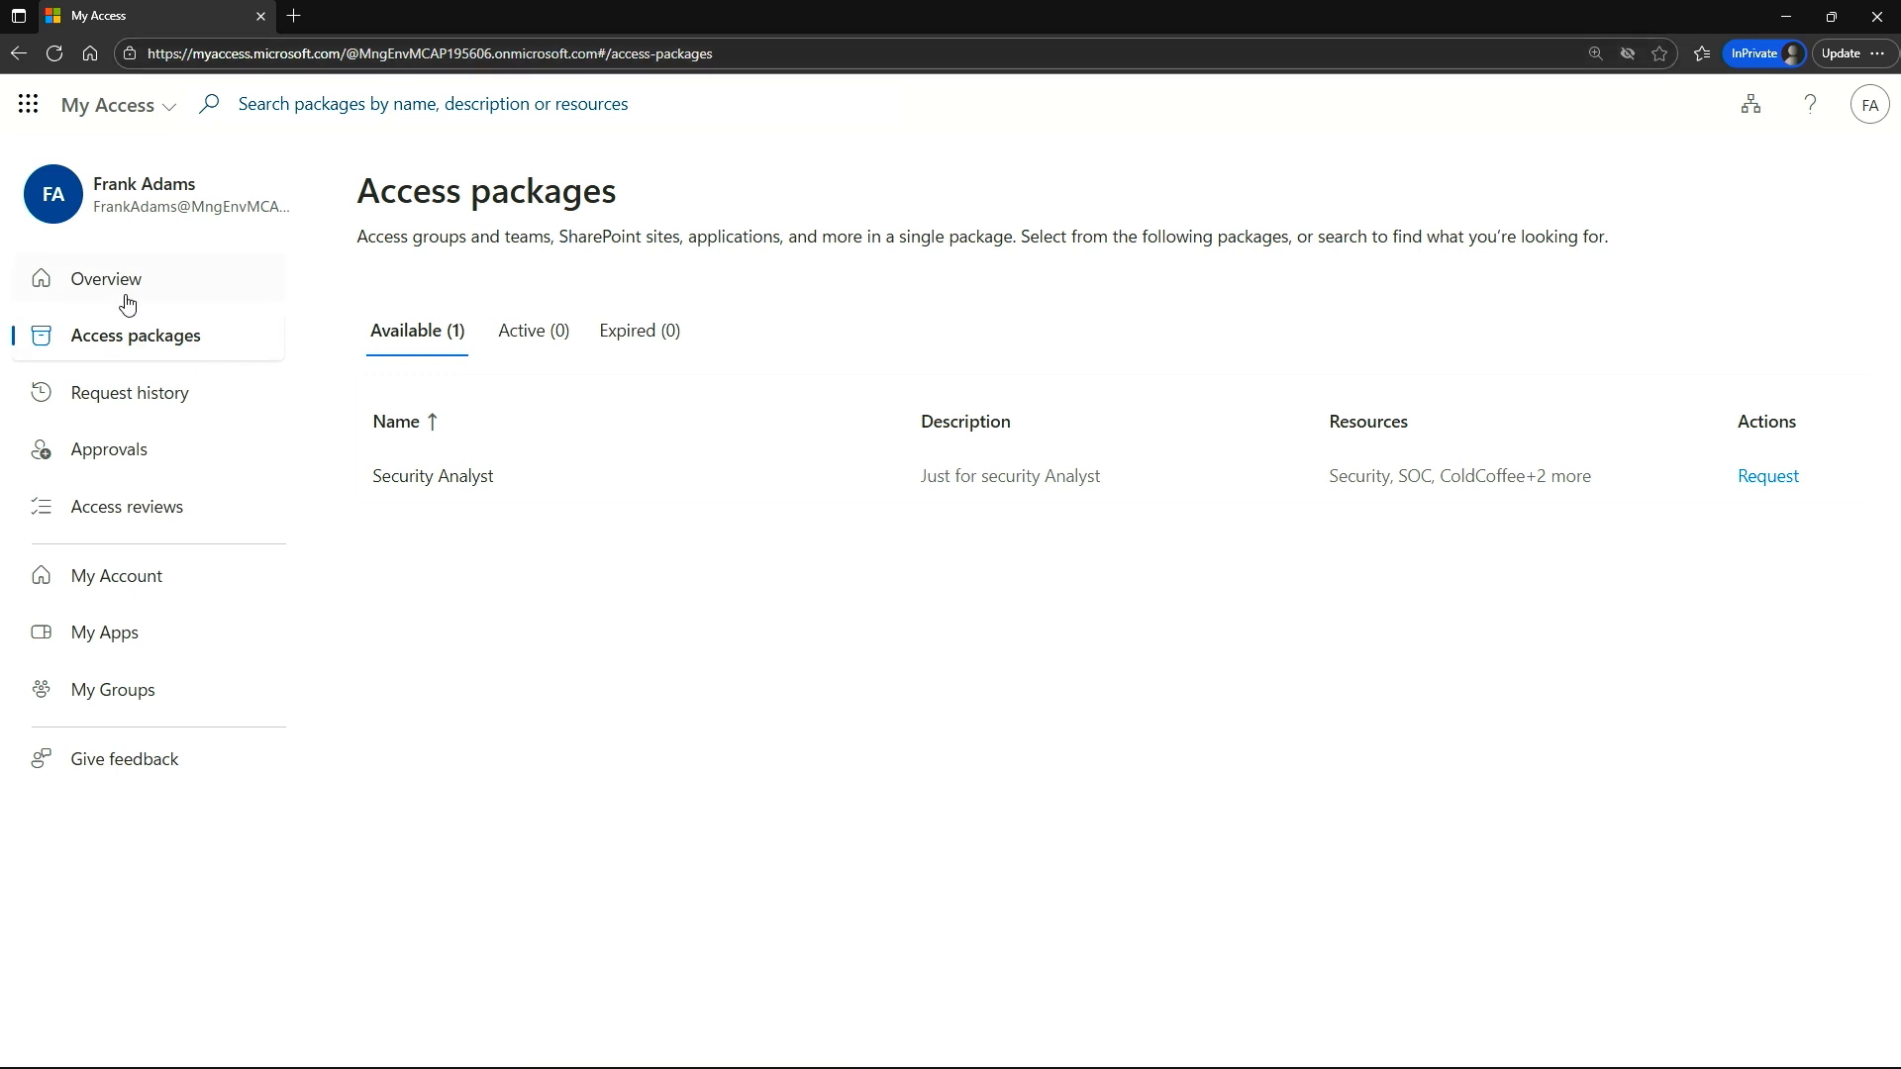
left_click(135, 108)
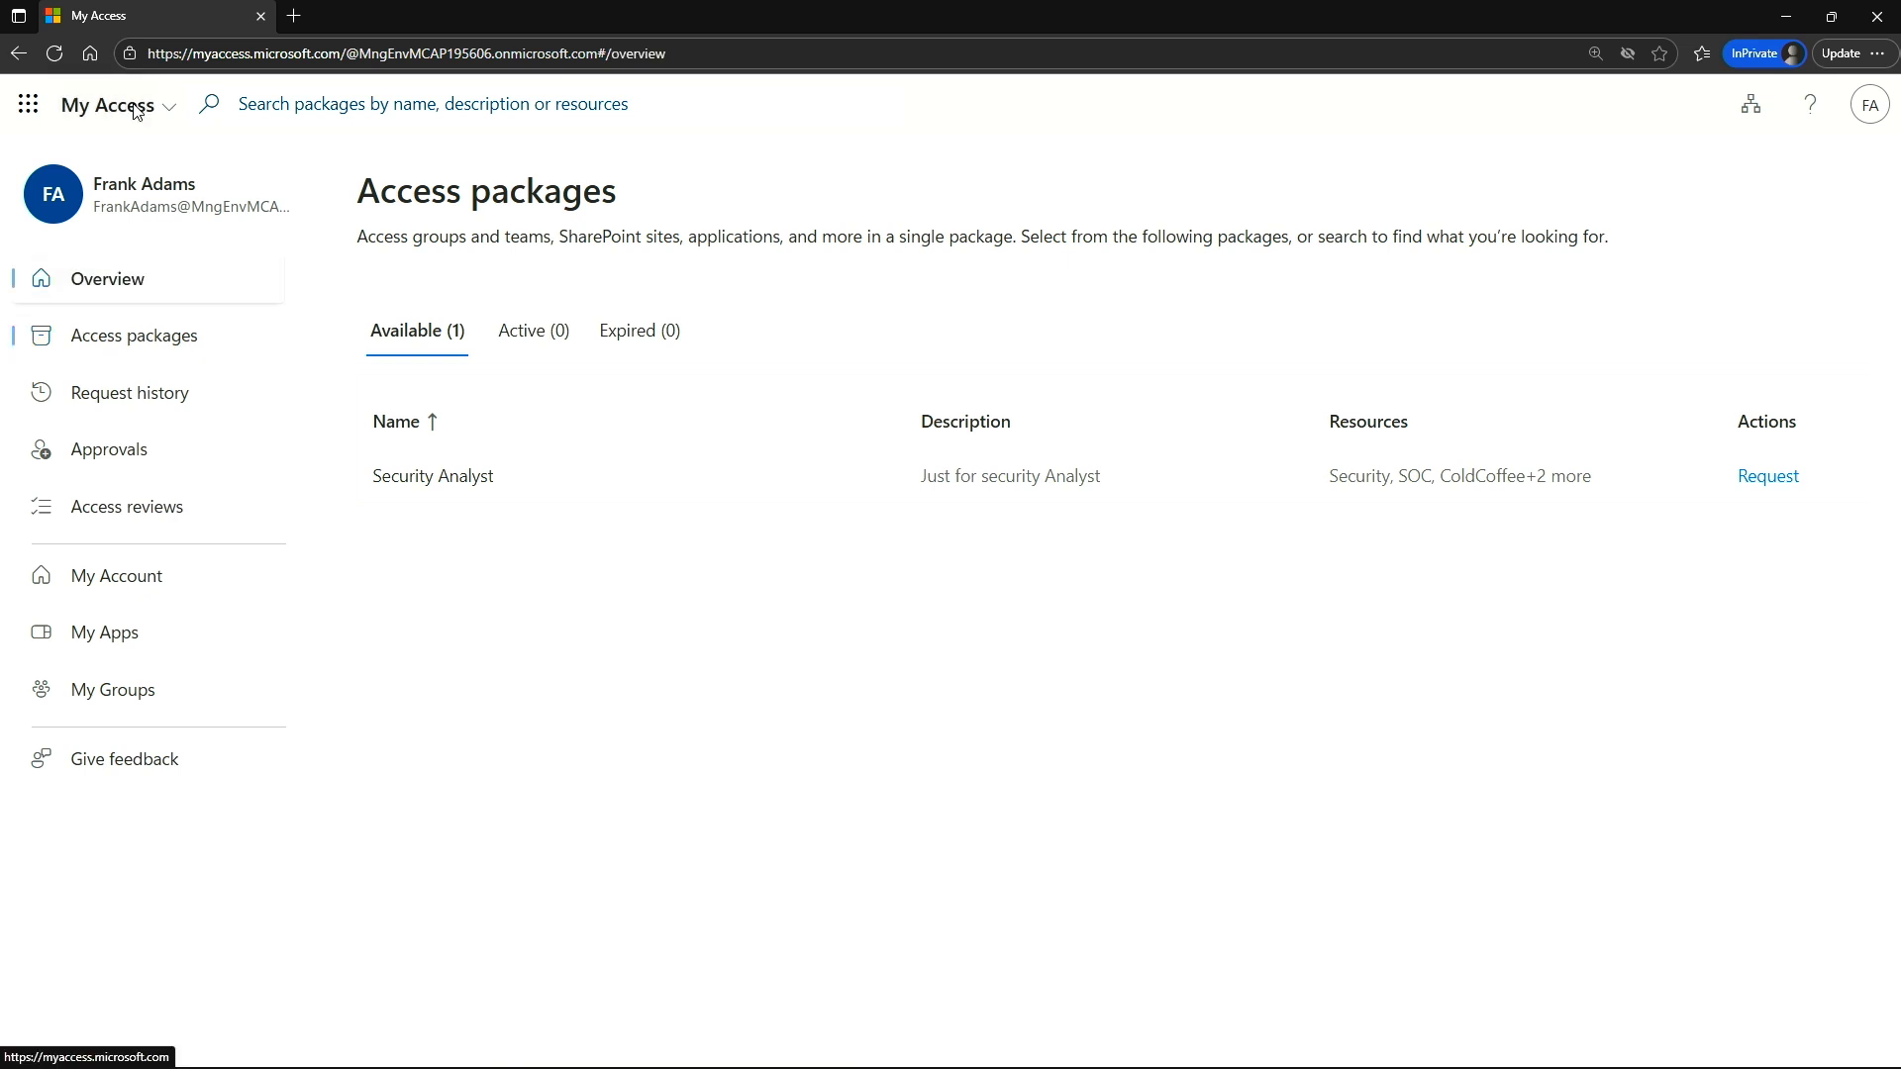
left_click(166, 111)
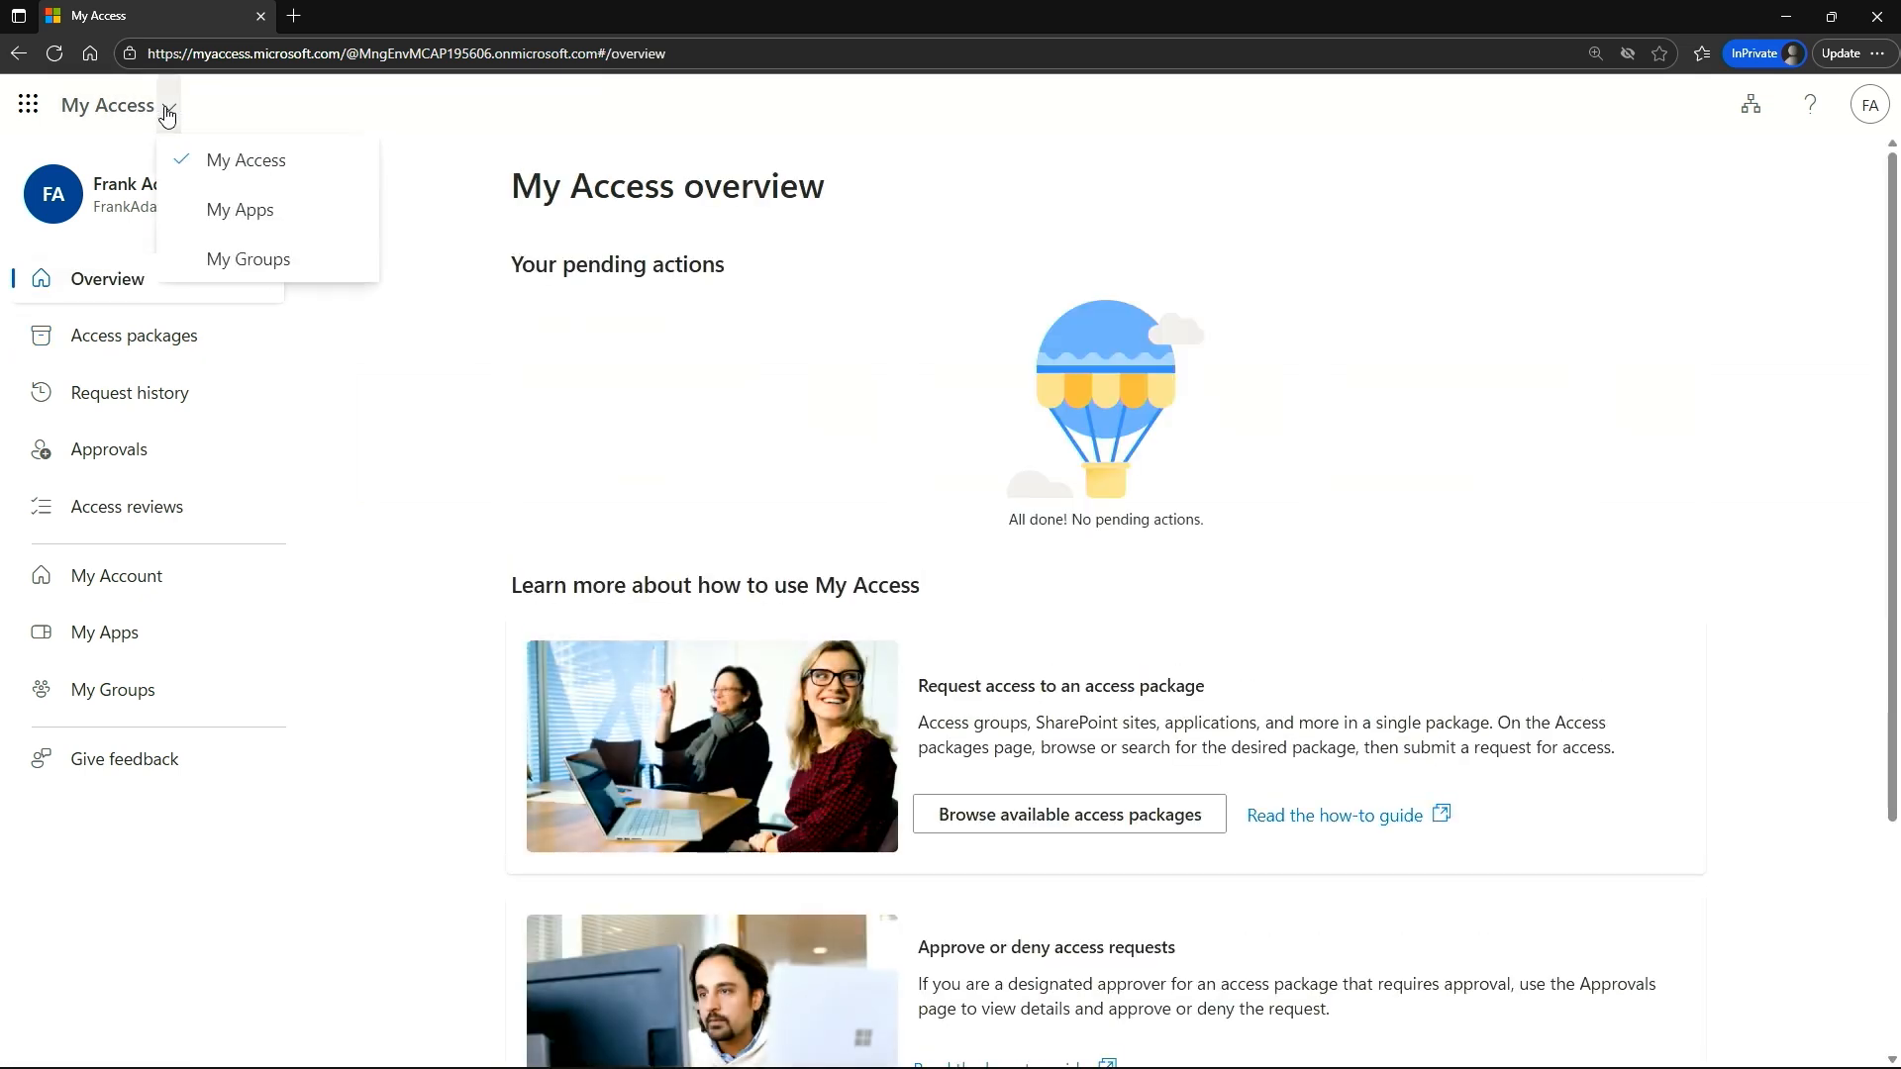
left_click(274, 46)
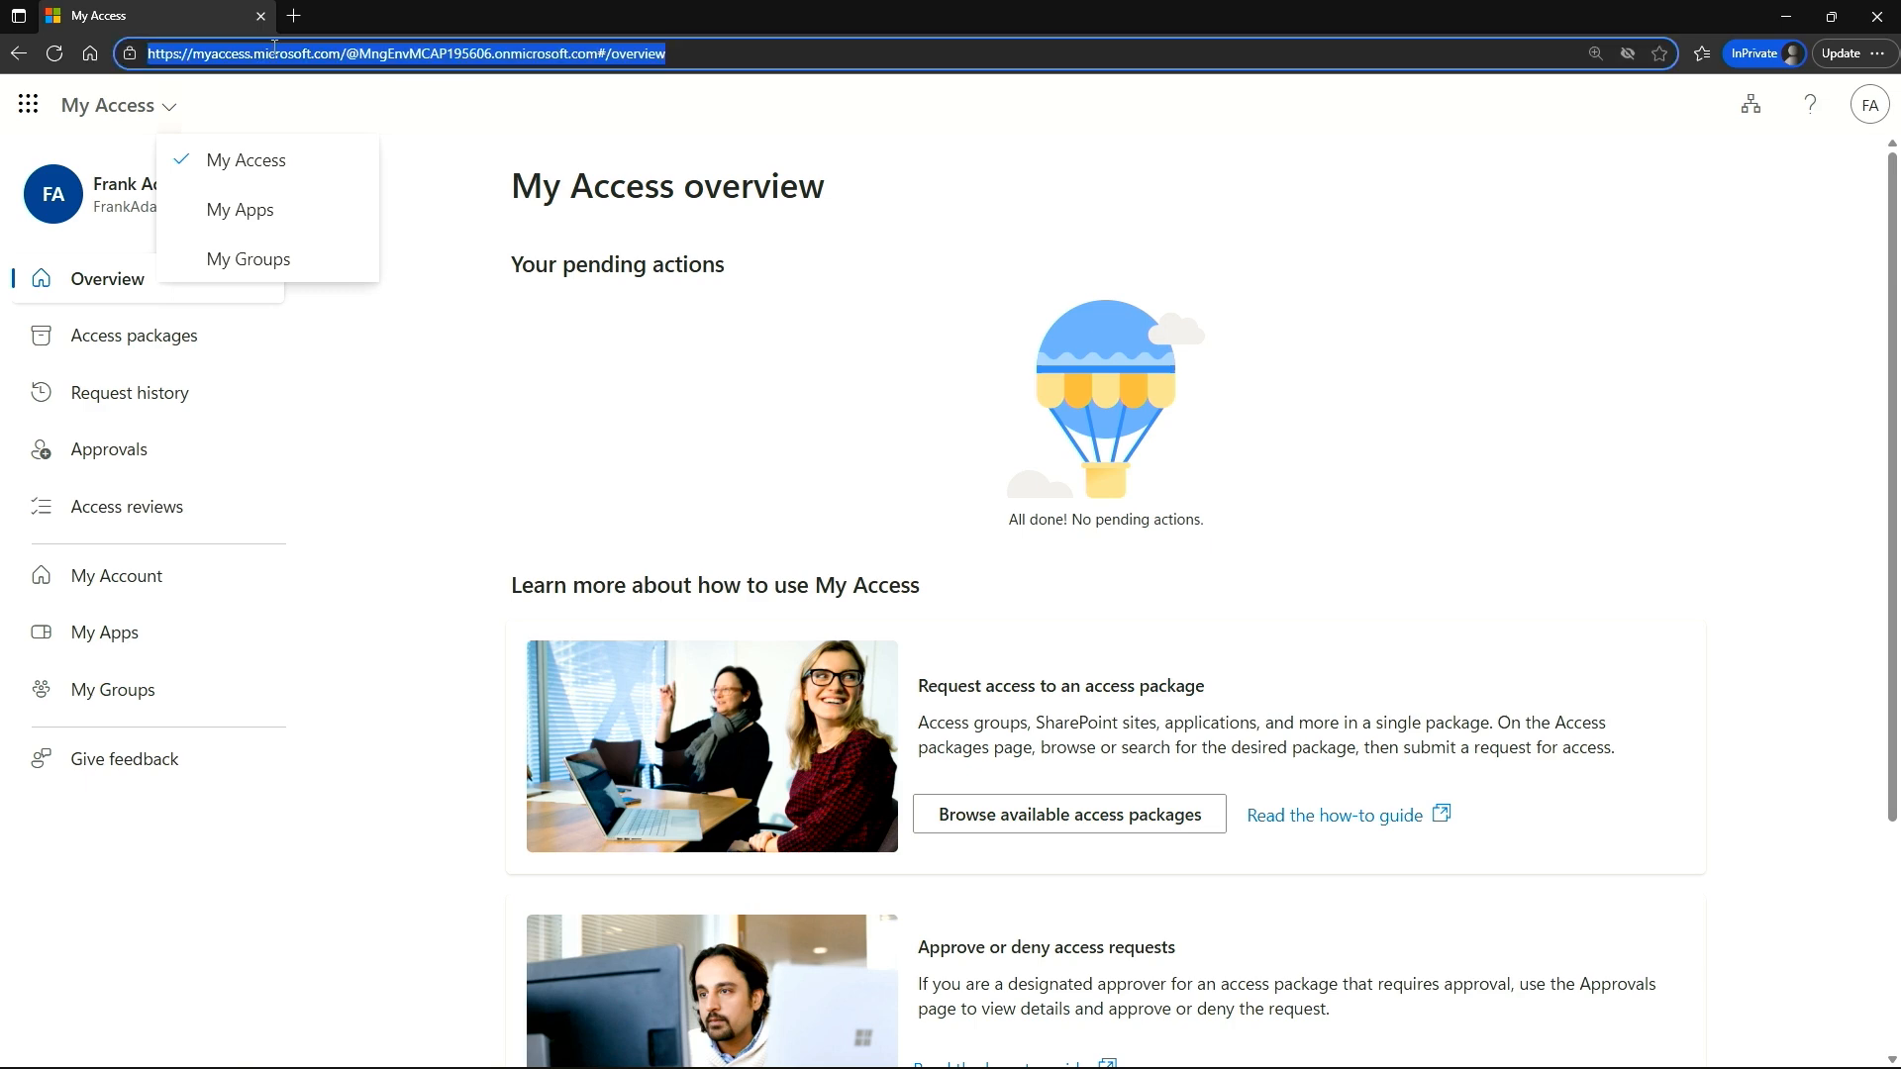
type("e")
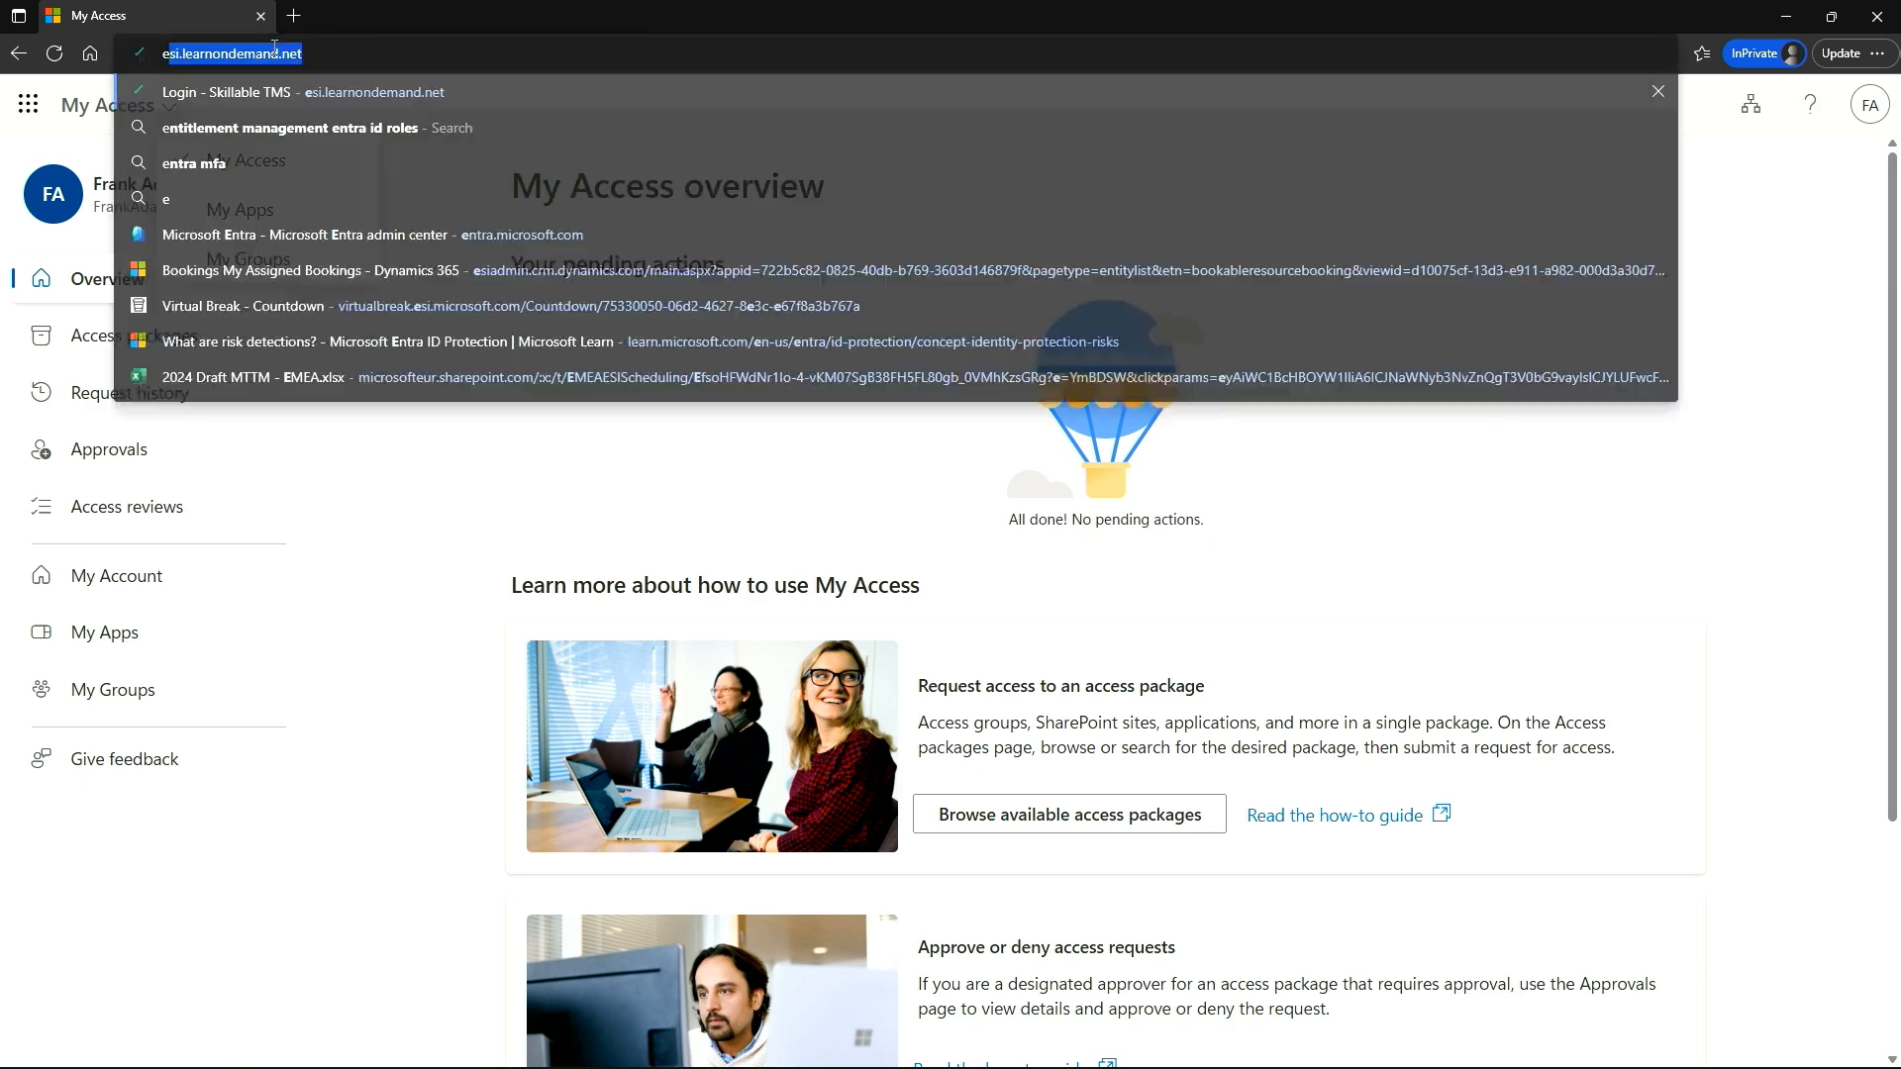
type("ntra.mi")
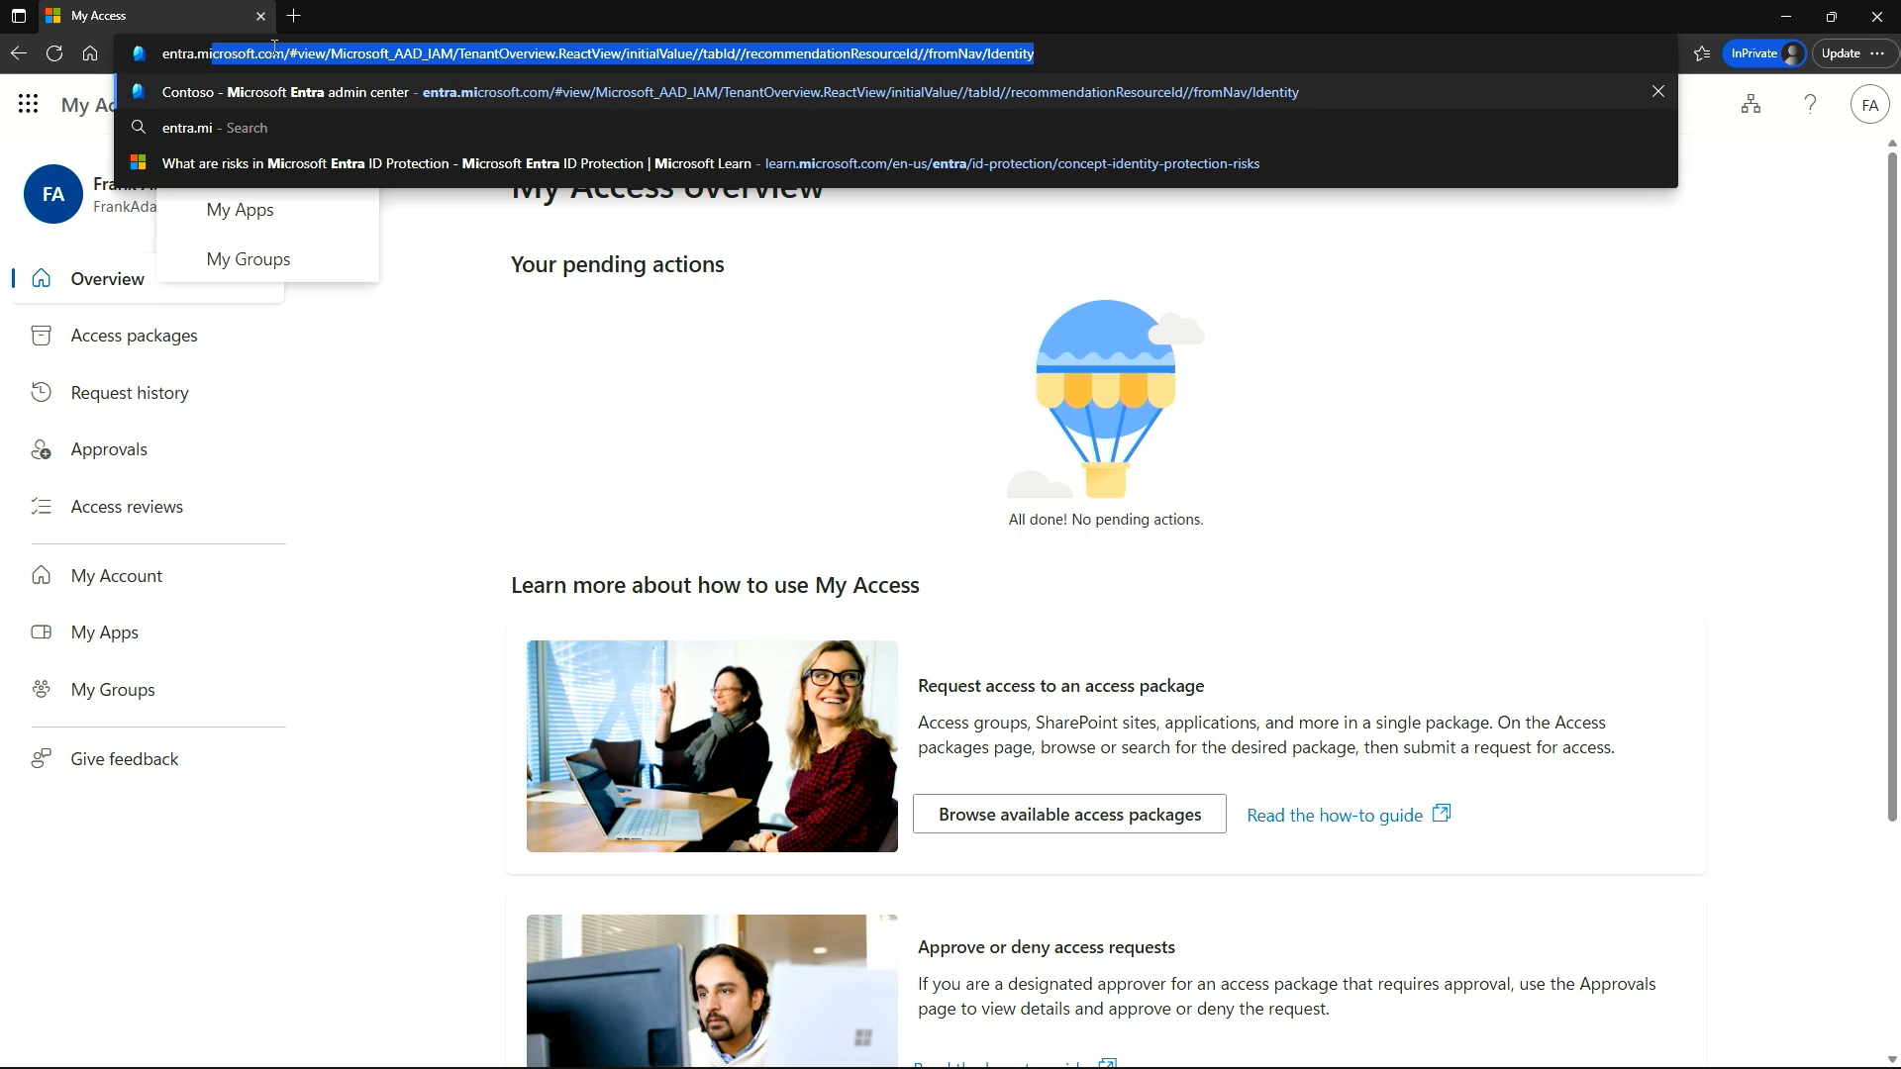
type("crosoft.com/#")
key("BackSpace")
key("BackSpace")
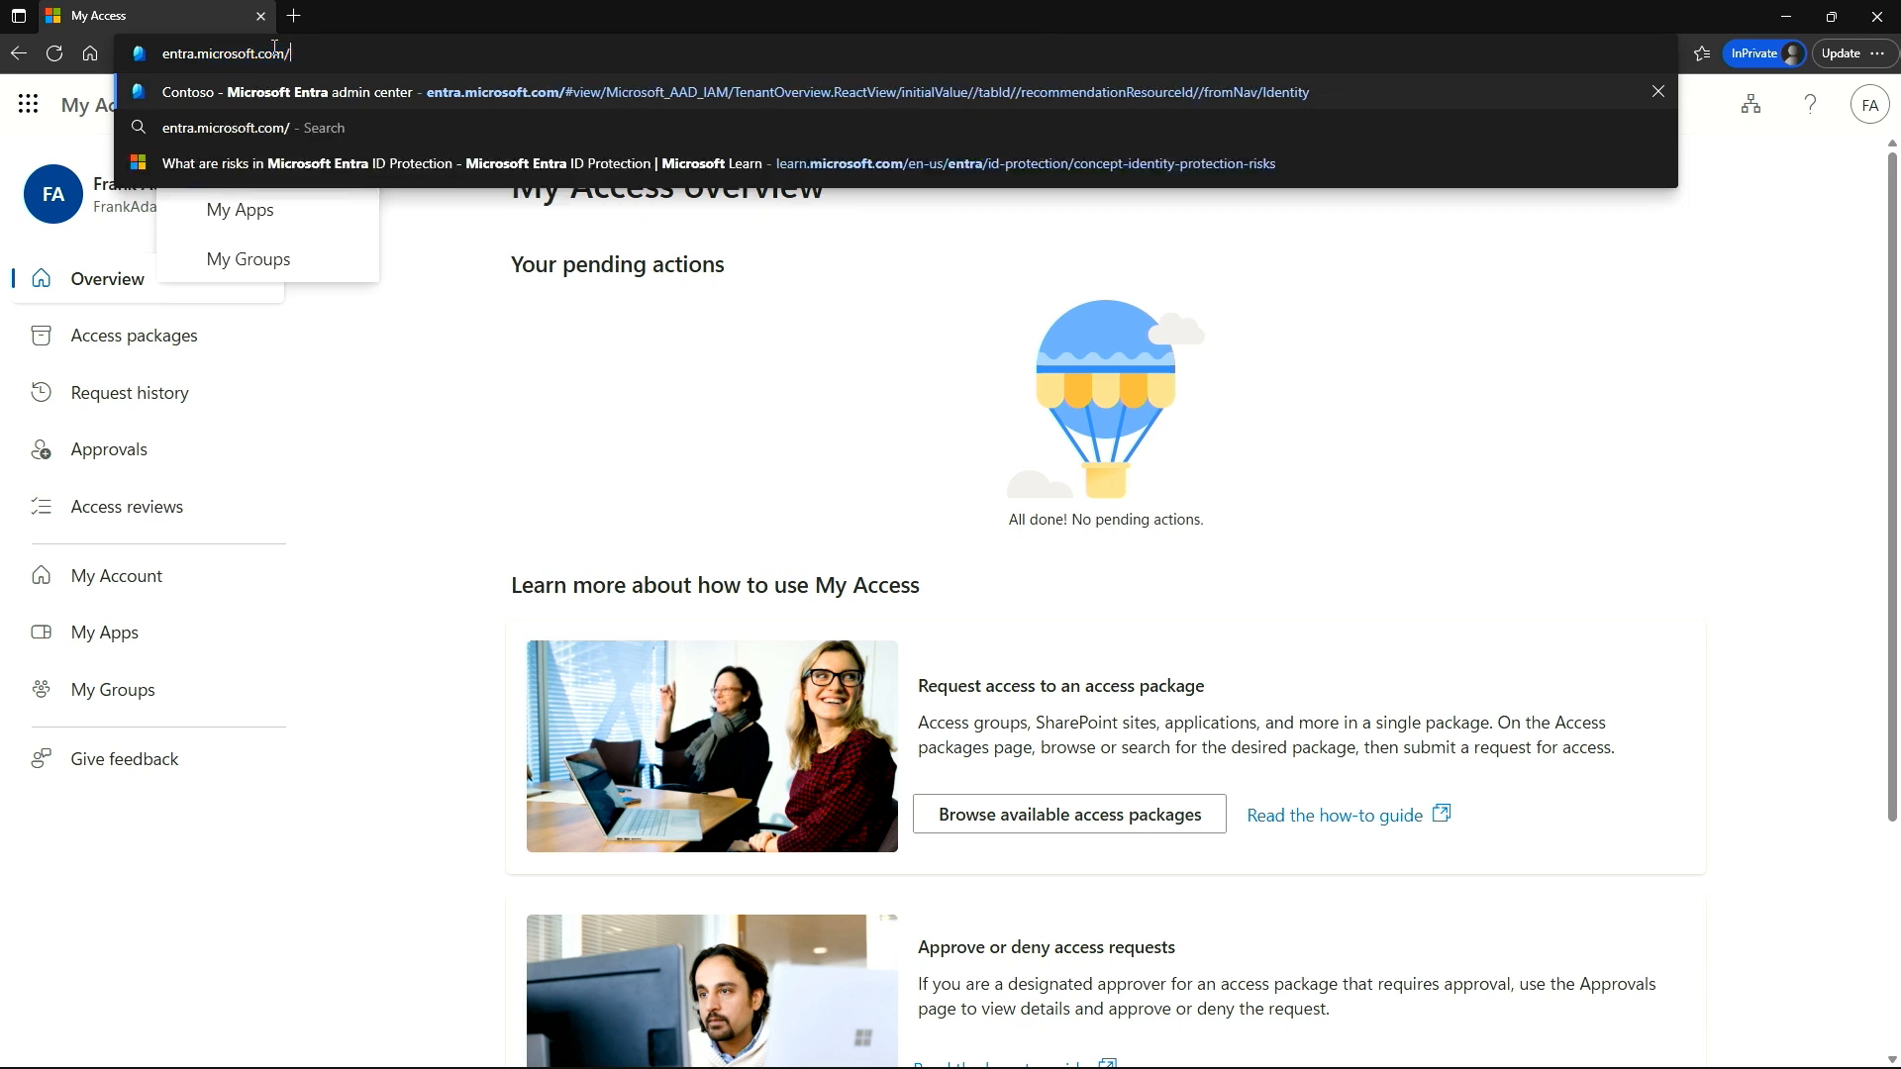
key("Return")
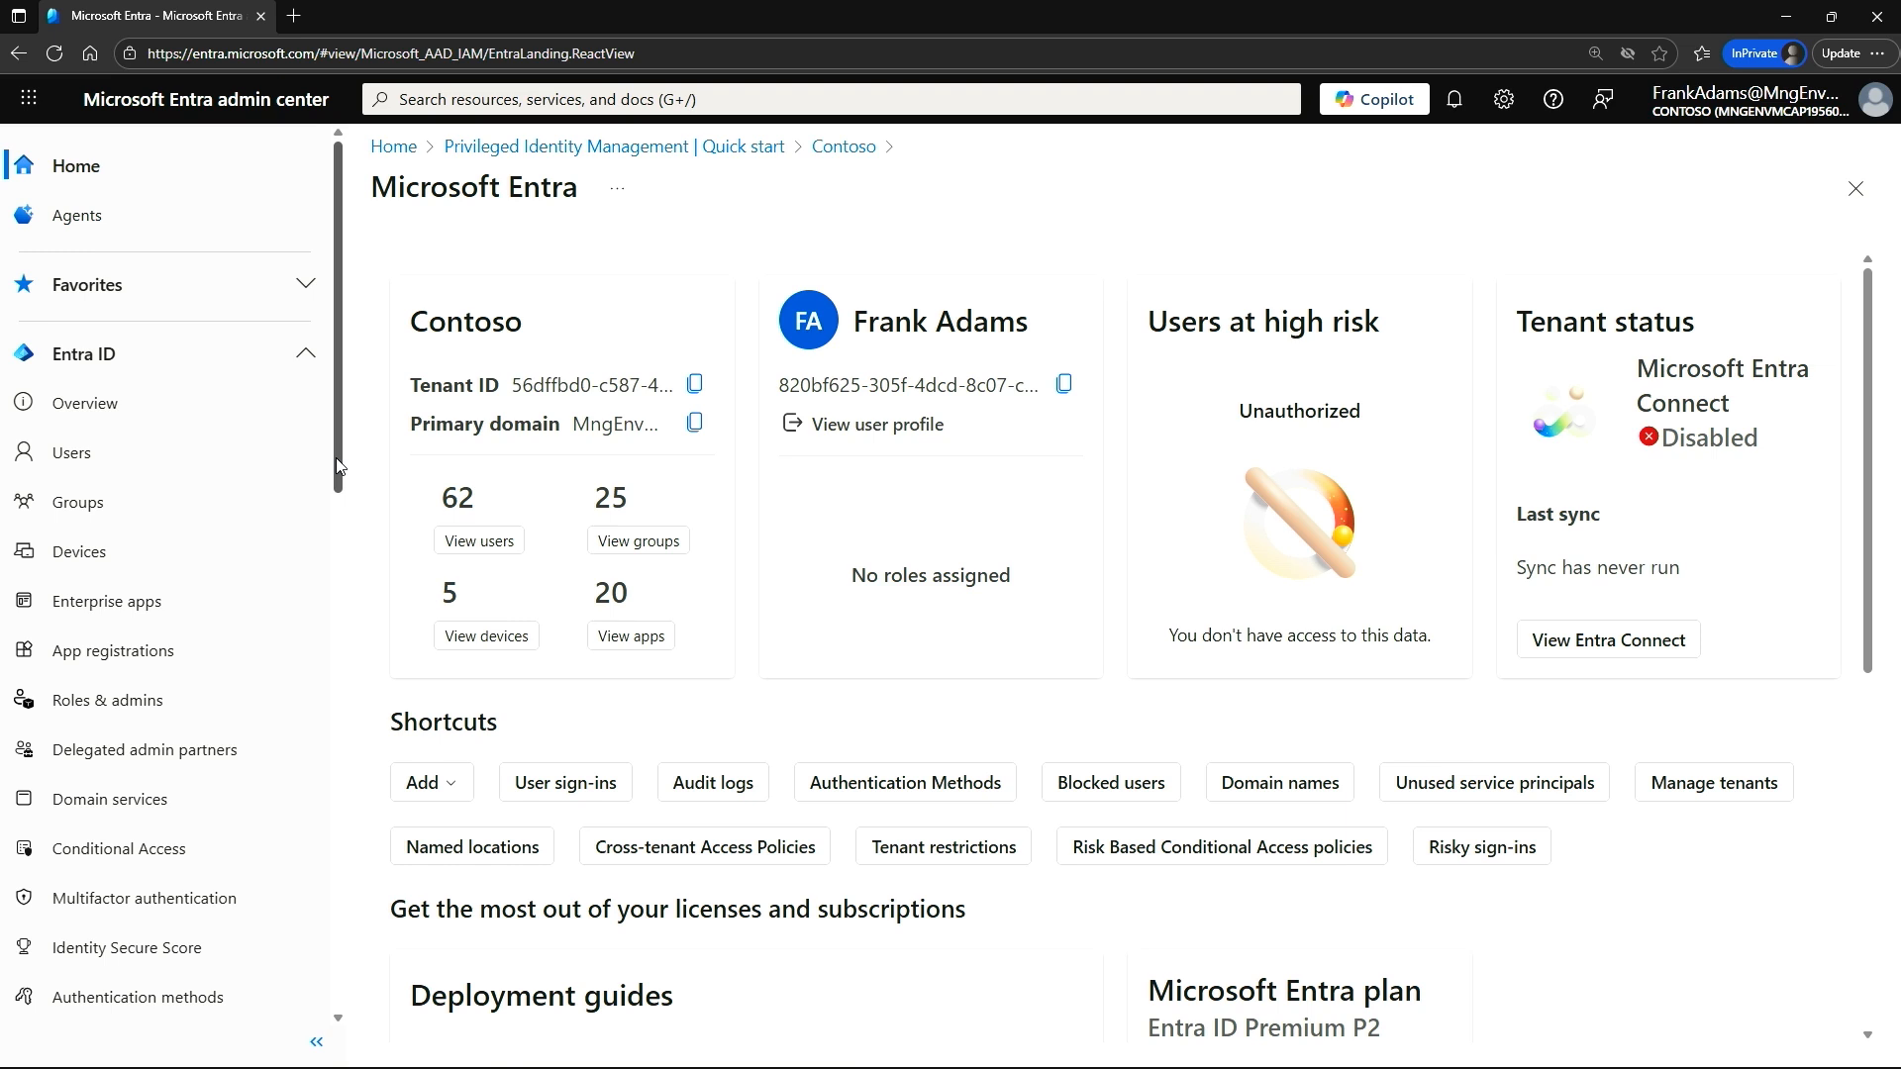
Go to the user's own roles in Privileged Identity Management and check the active and eligible Microsoft Entra role assignments.
left_click_drag(338, 466, 297, 957)
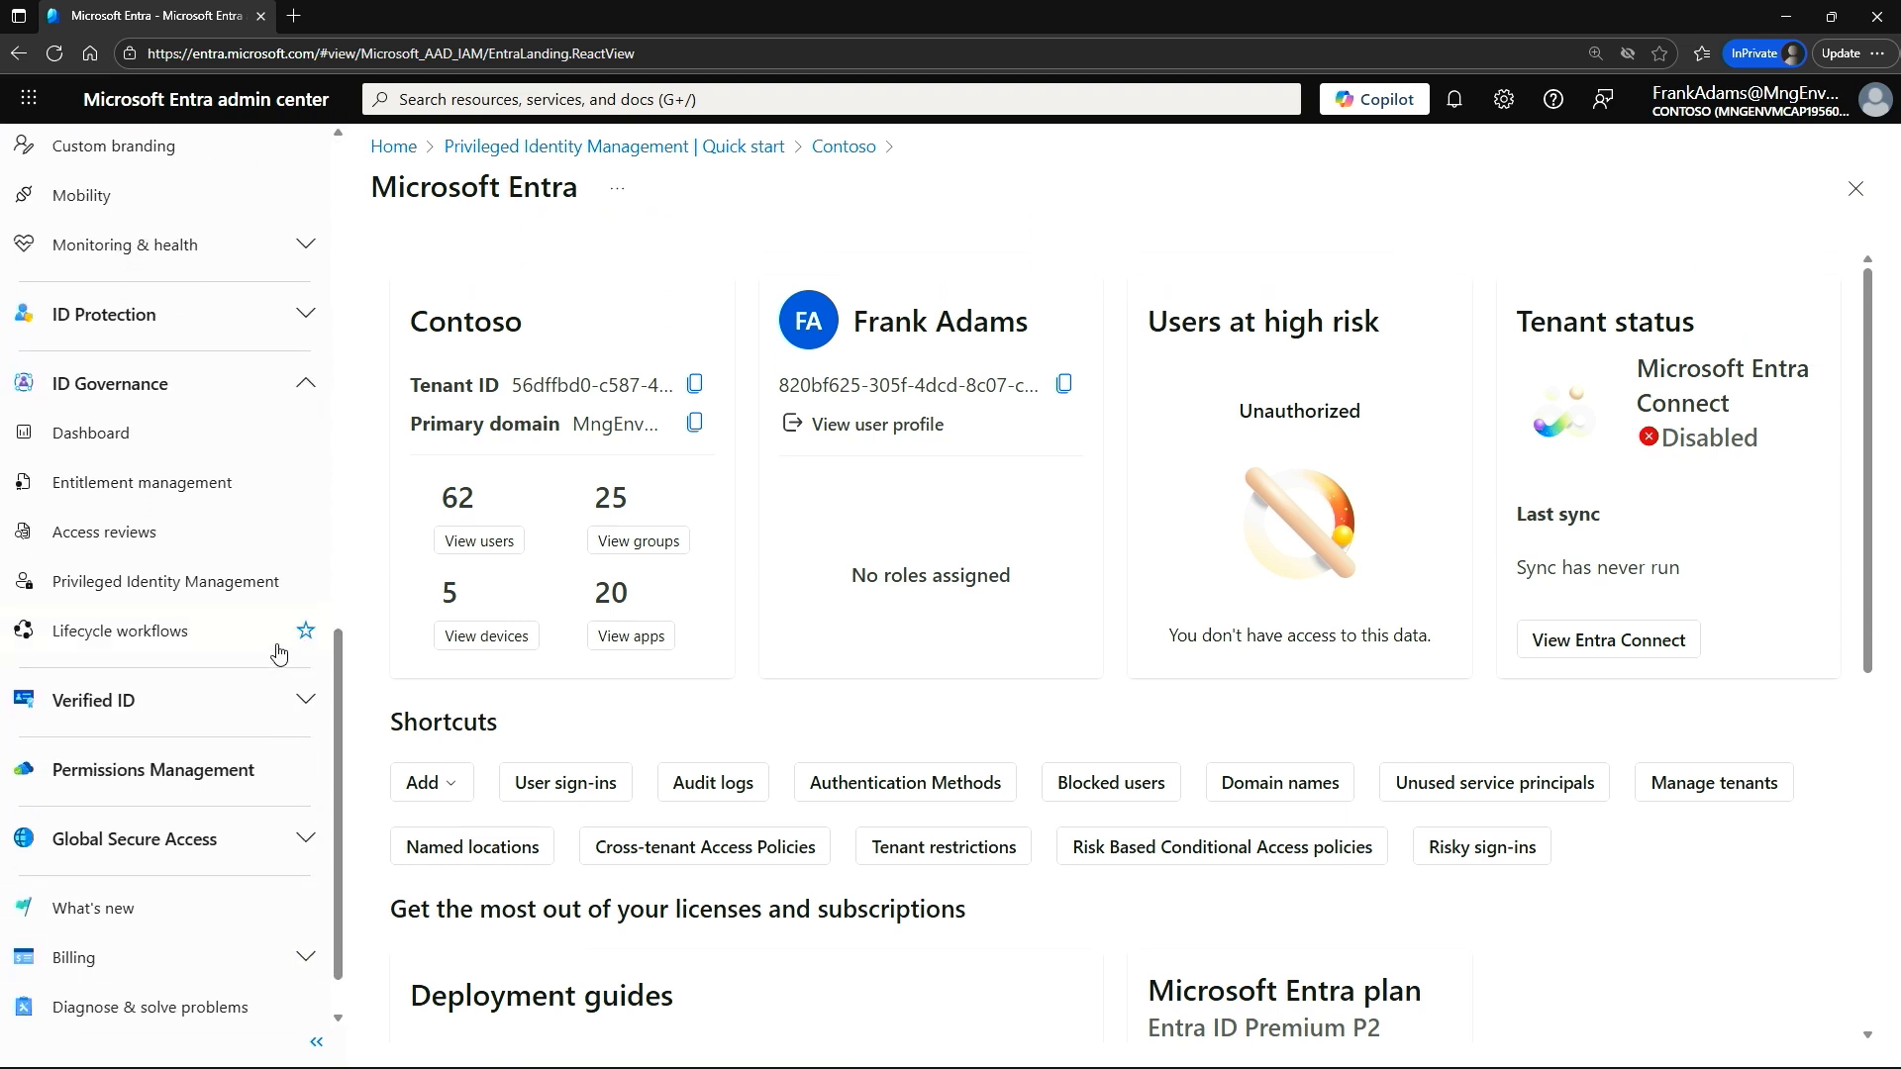
left_click(109, 590)
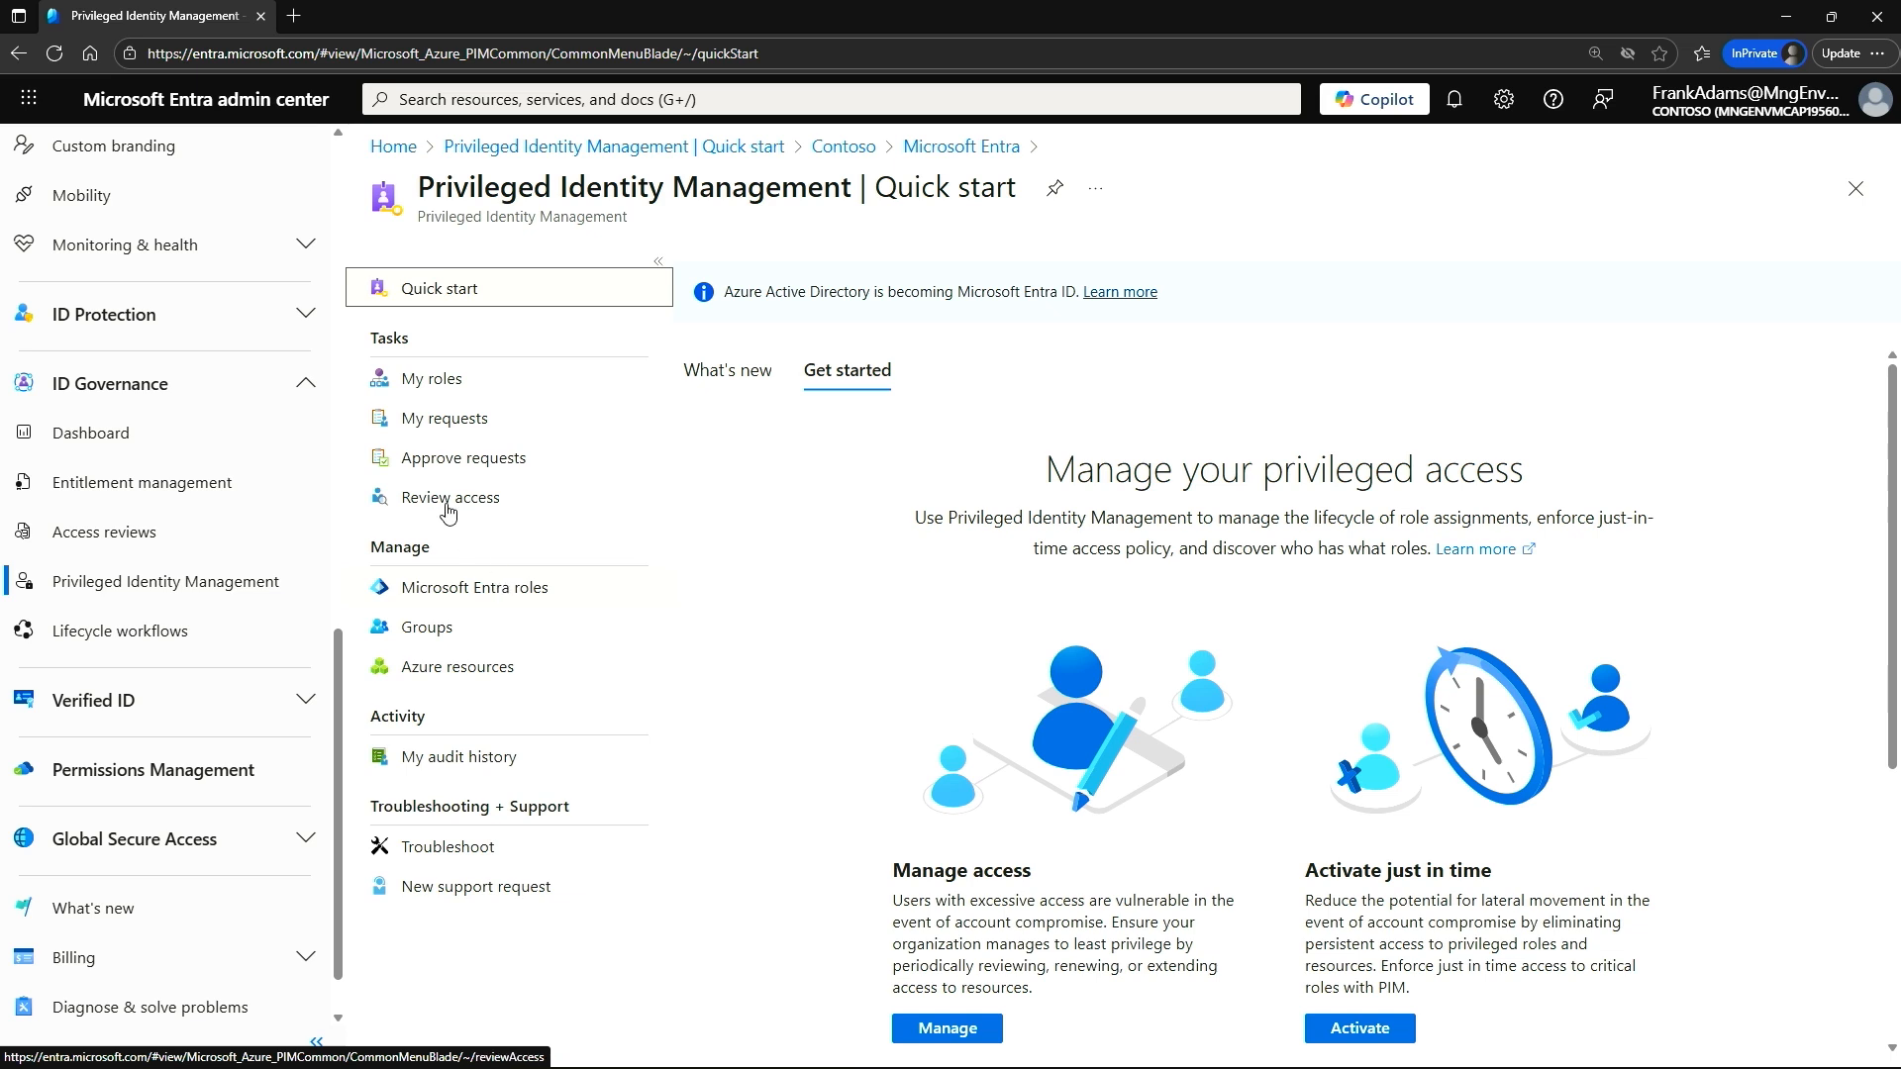
left_click(438, 387)
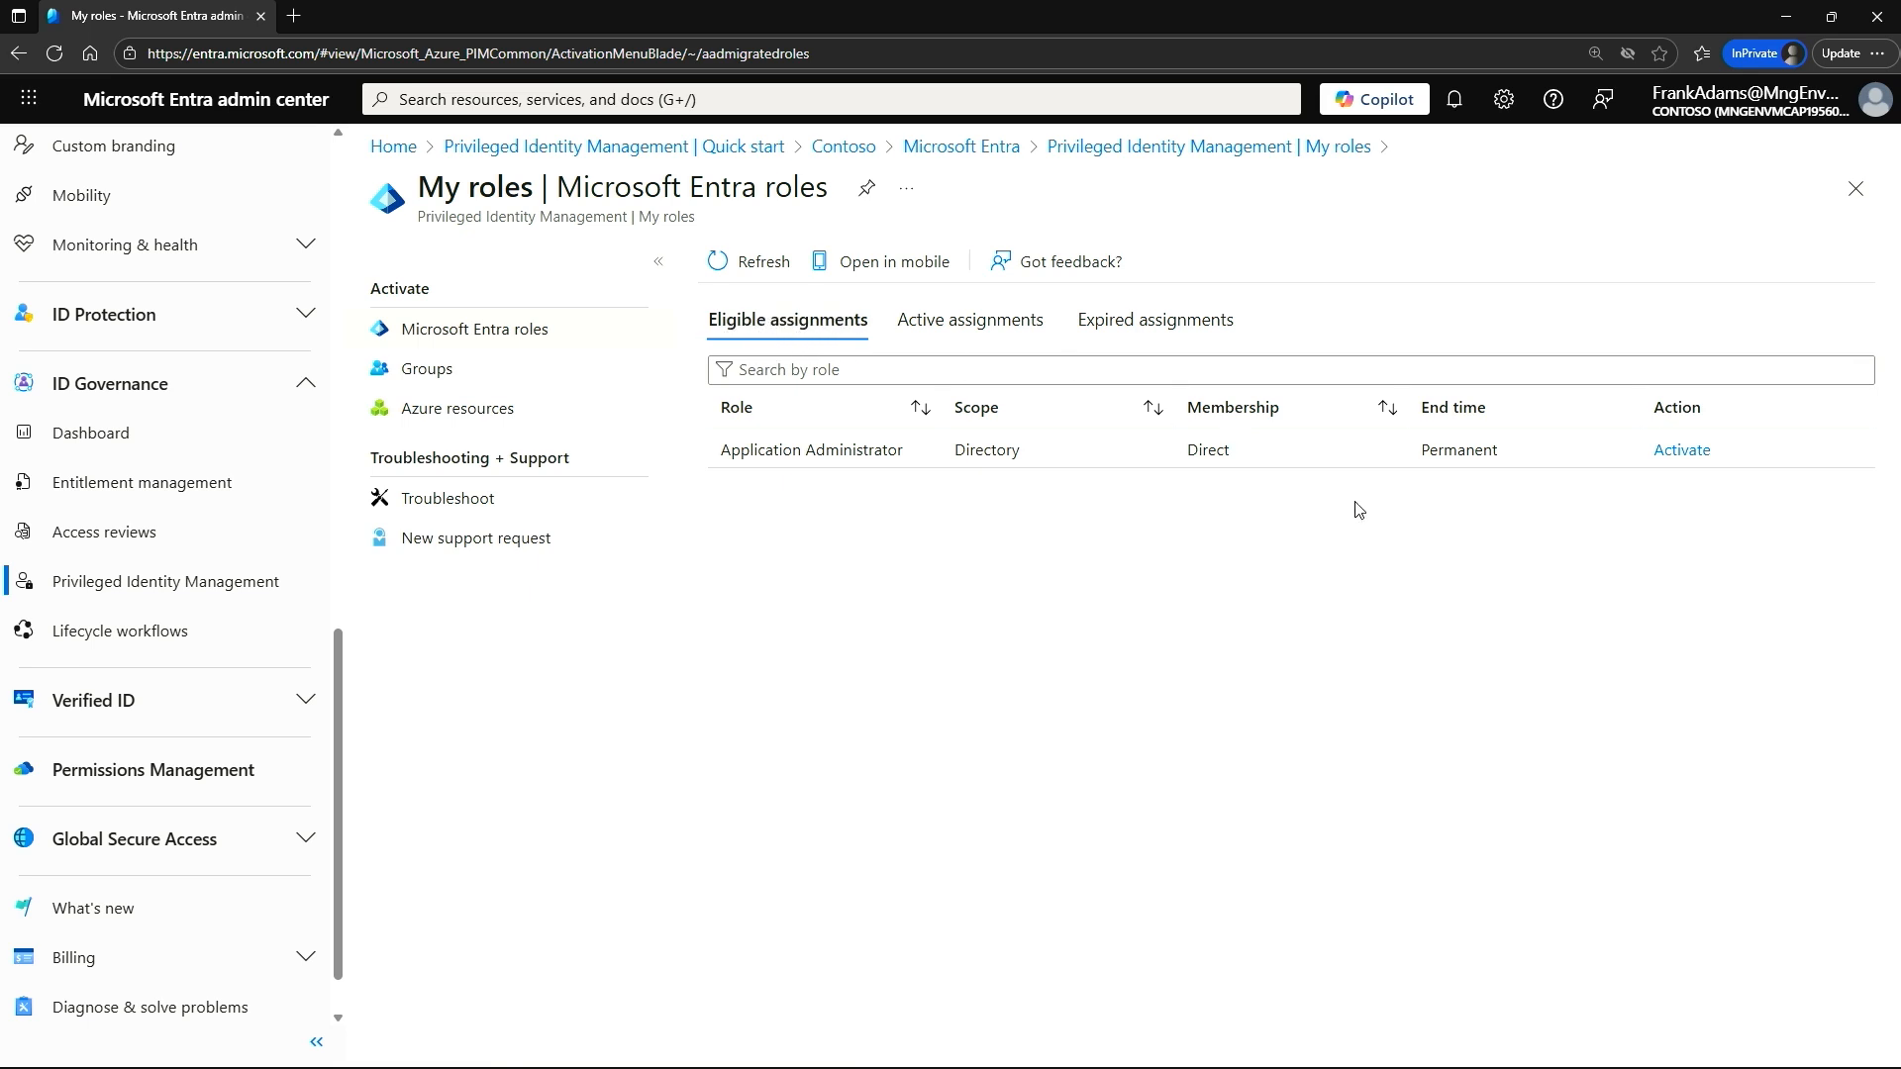
double_click(958, 322)
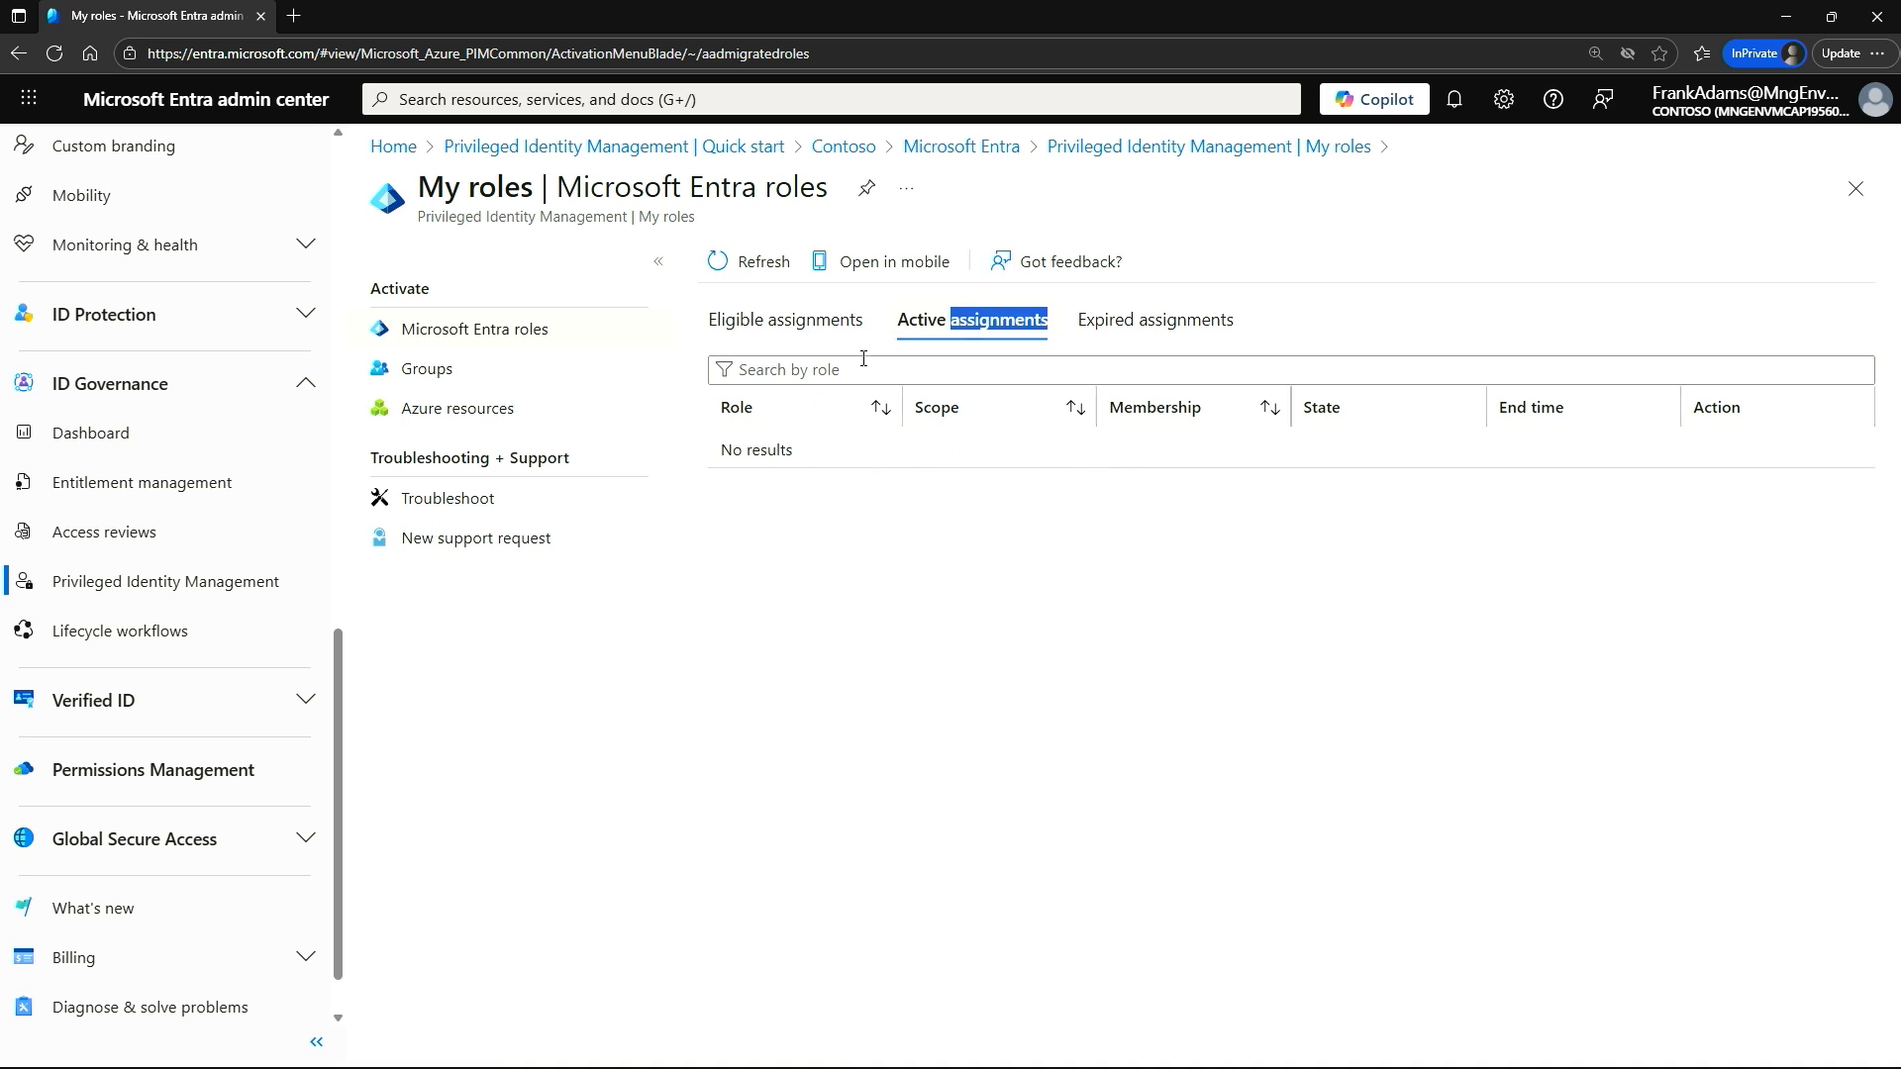
left_click(791, 325)
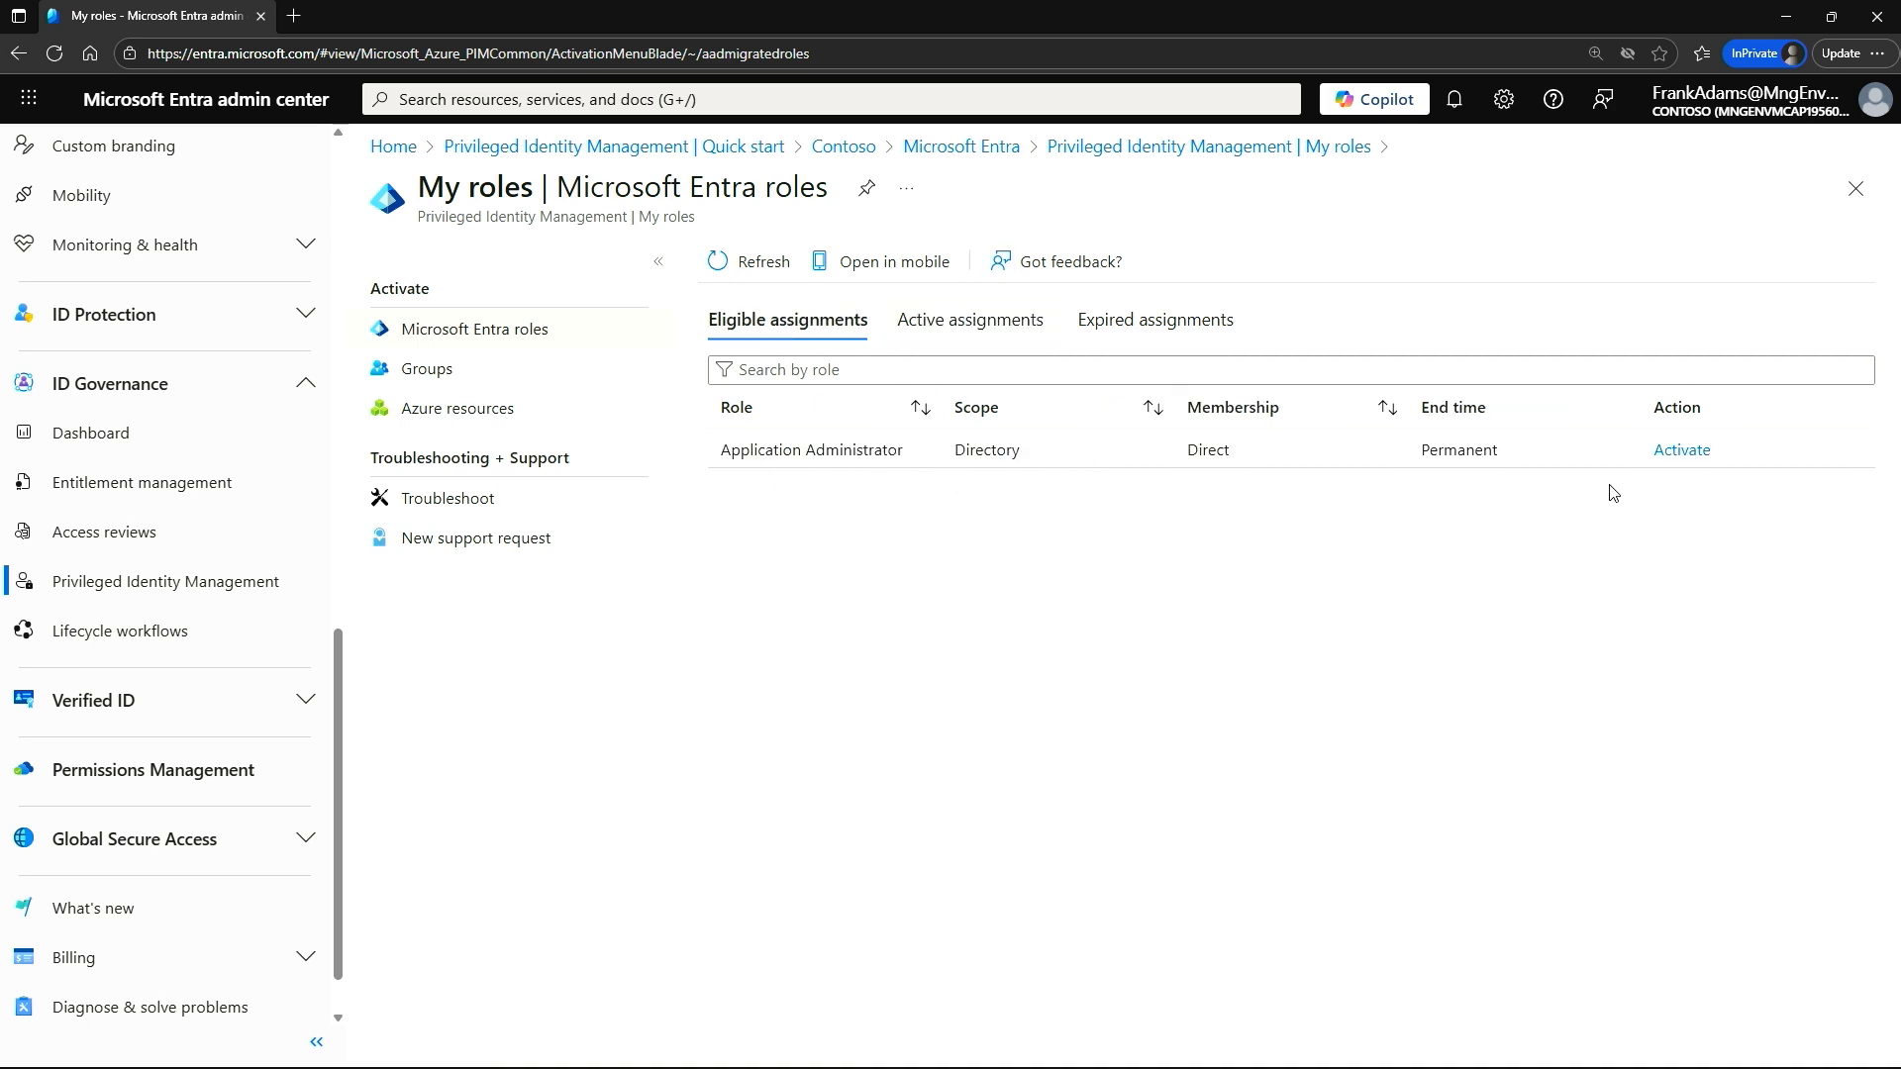
Start activating the Application Administrator role with a duration of 1 hour and no custom start time.
left_click(1682, 452)
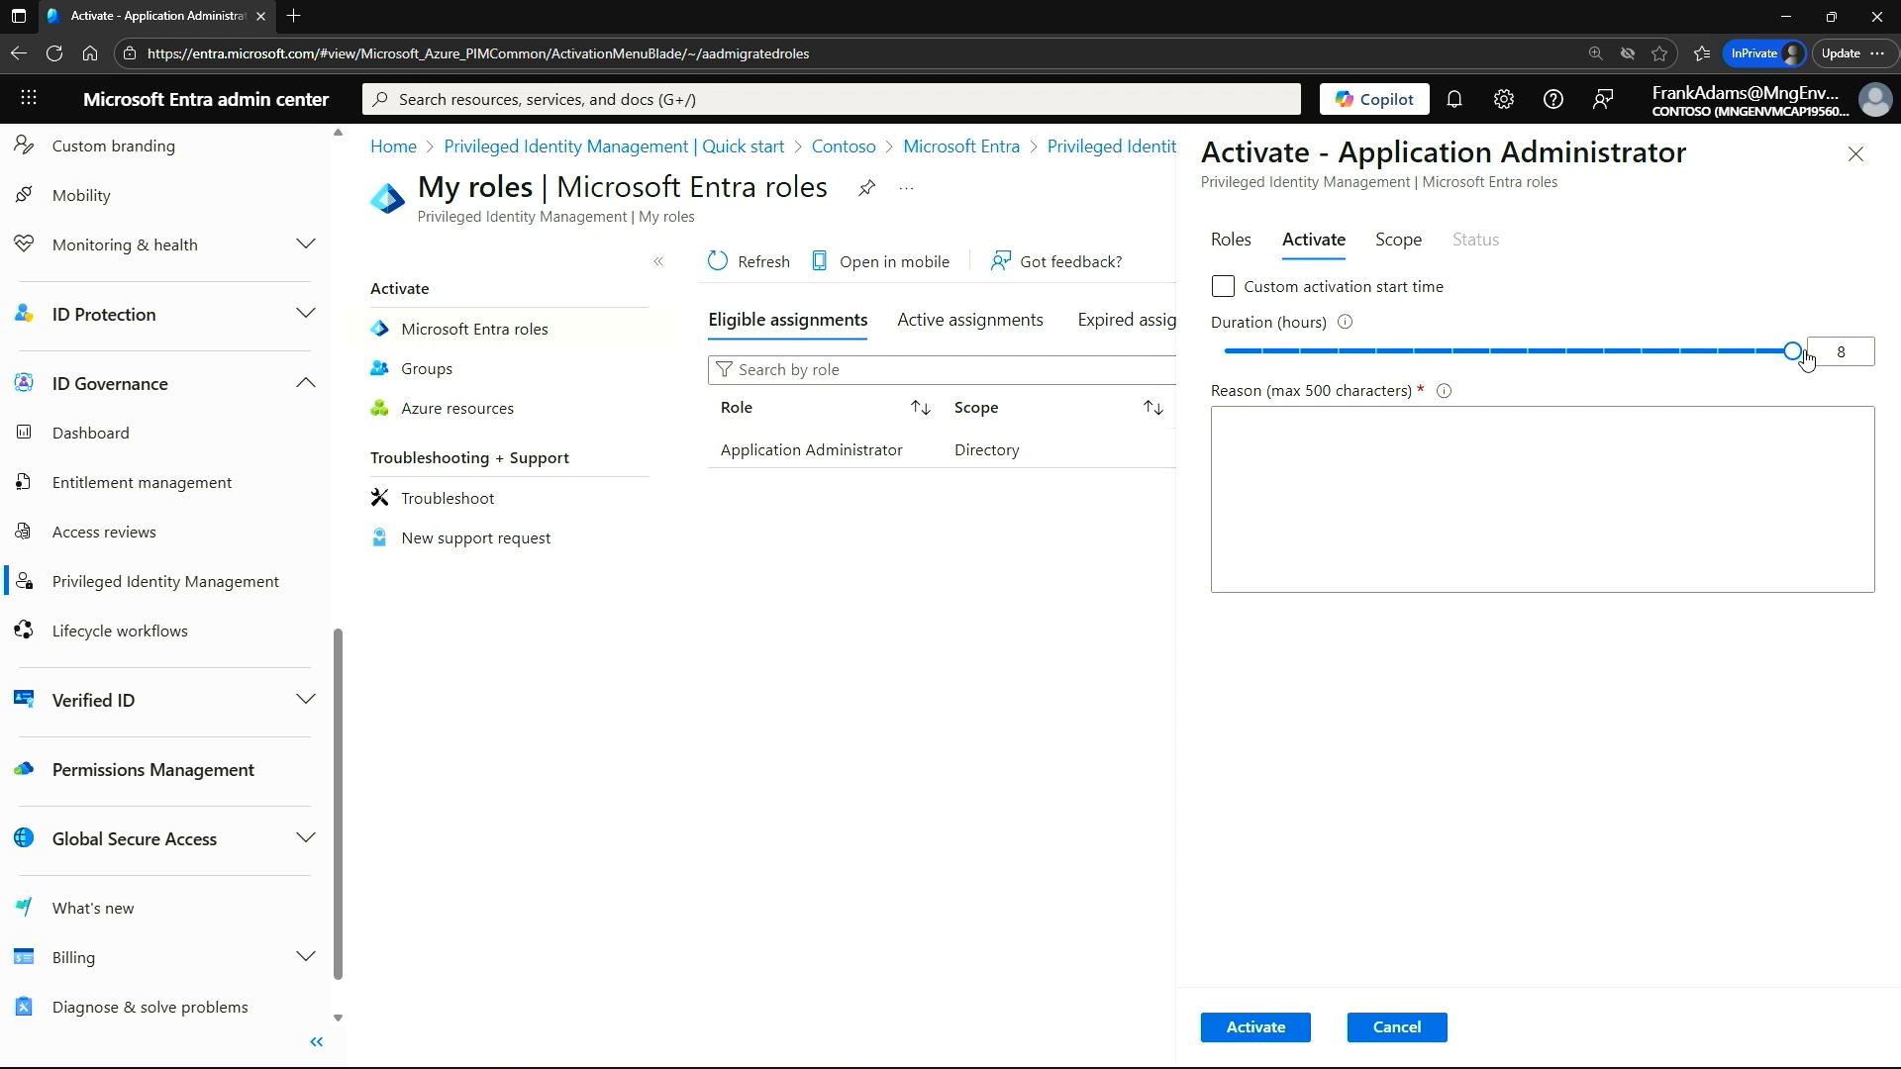
left_click_drag(1790, 358, 1257, 356)
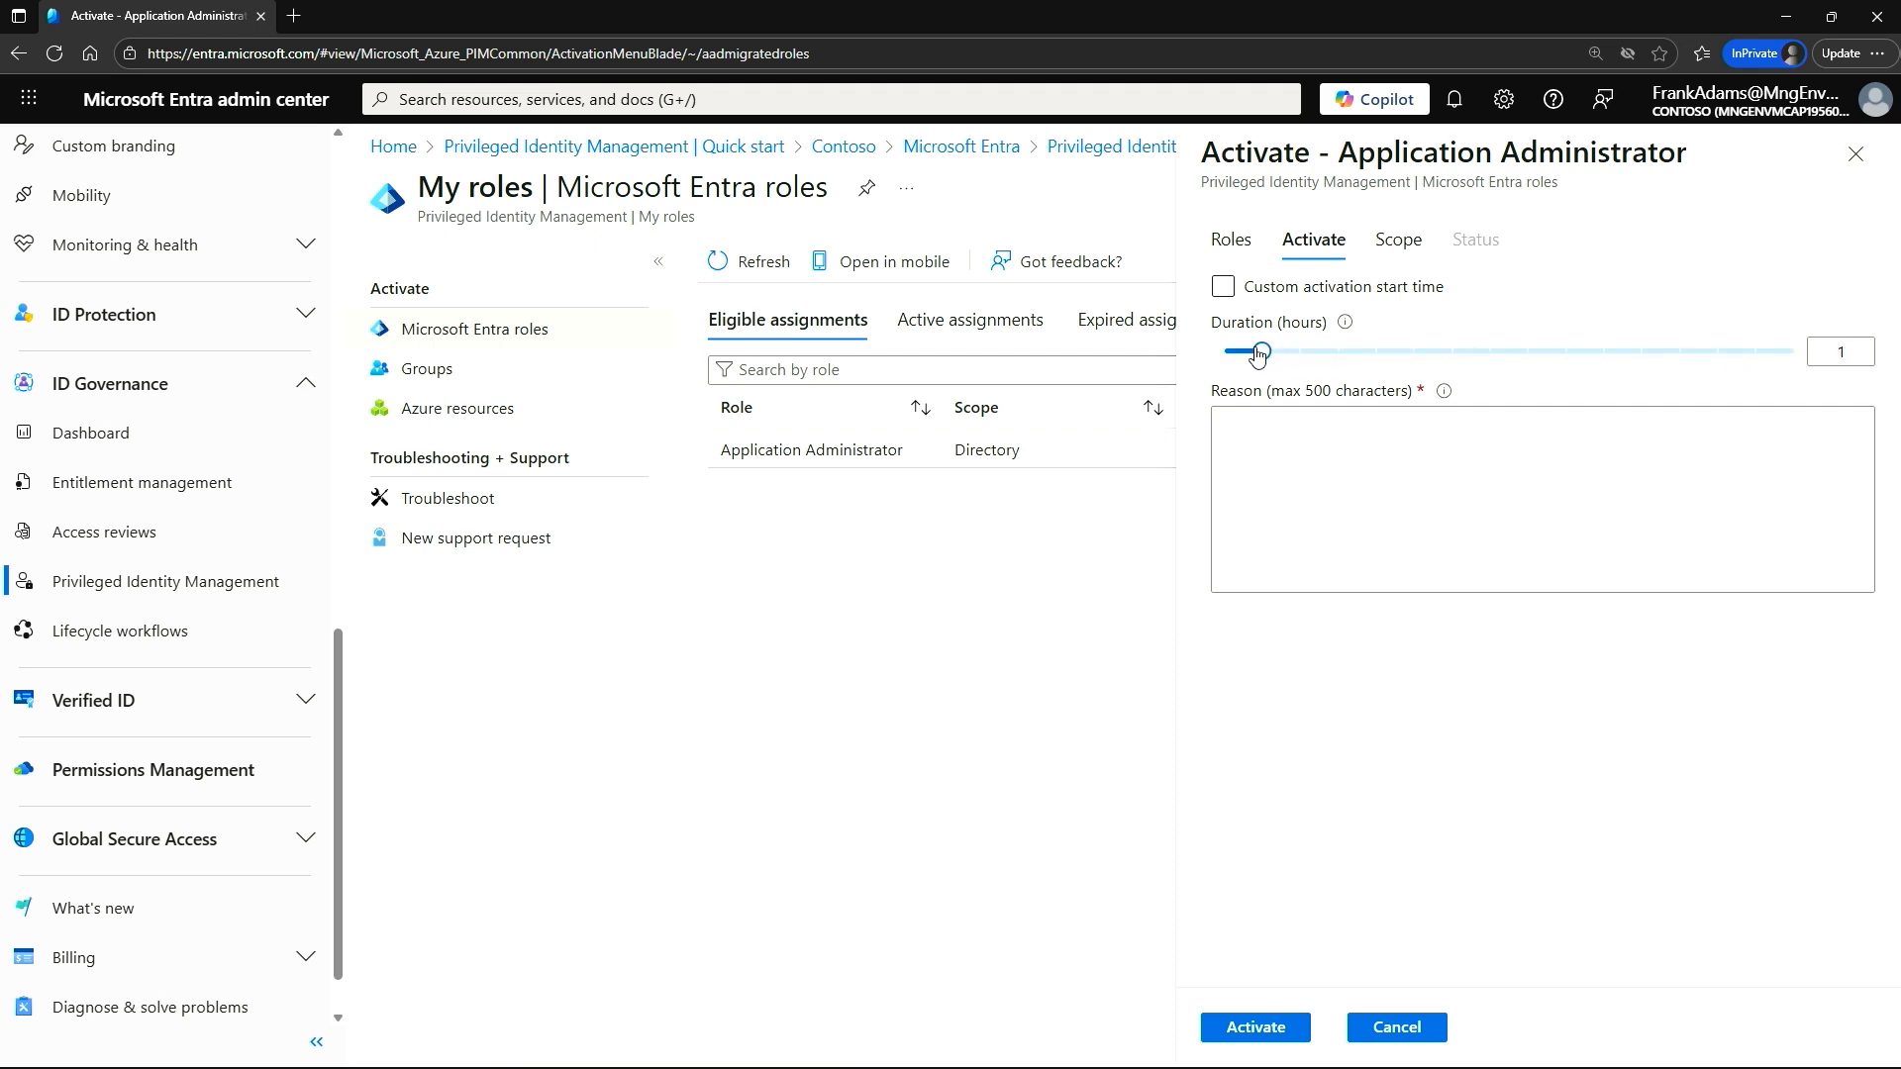
left_click(1225, 289)
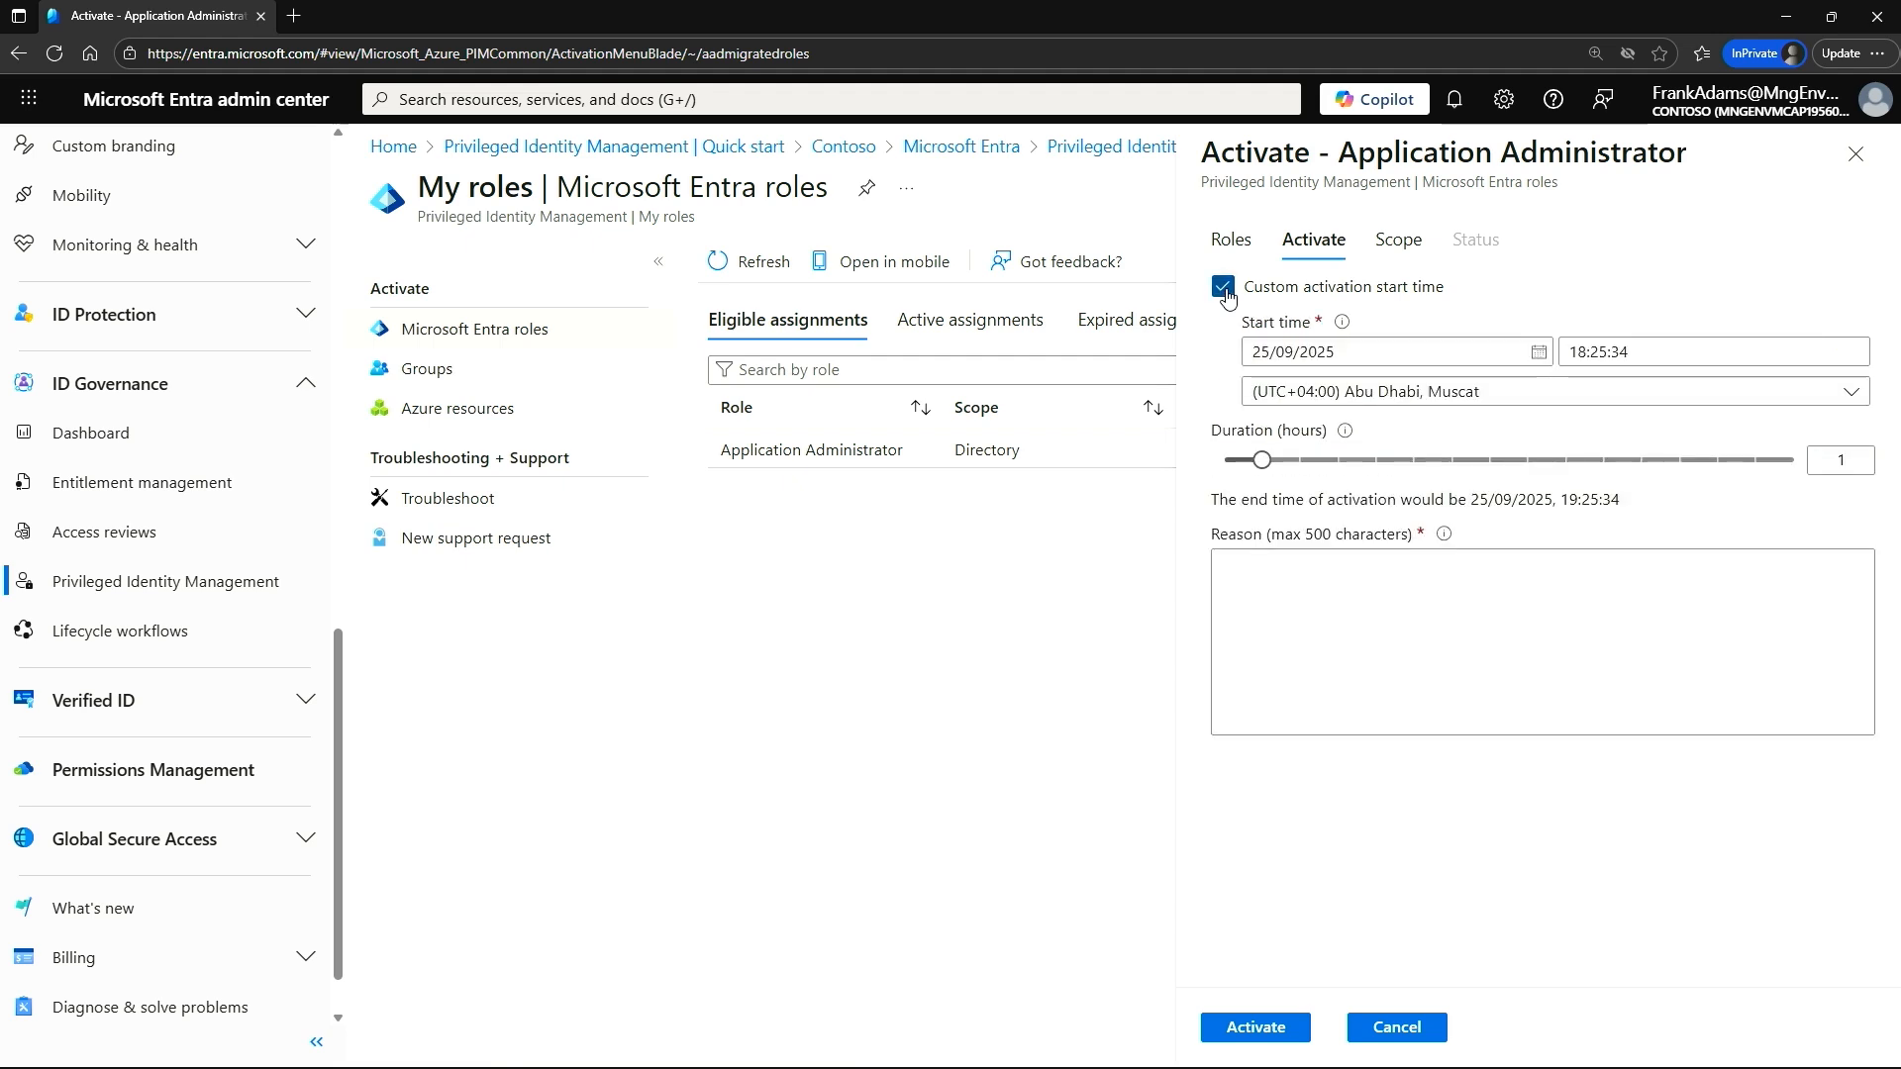
left_click(1224, 288)
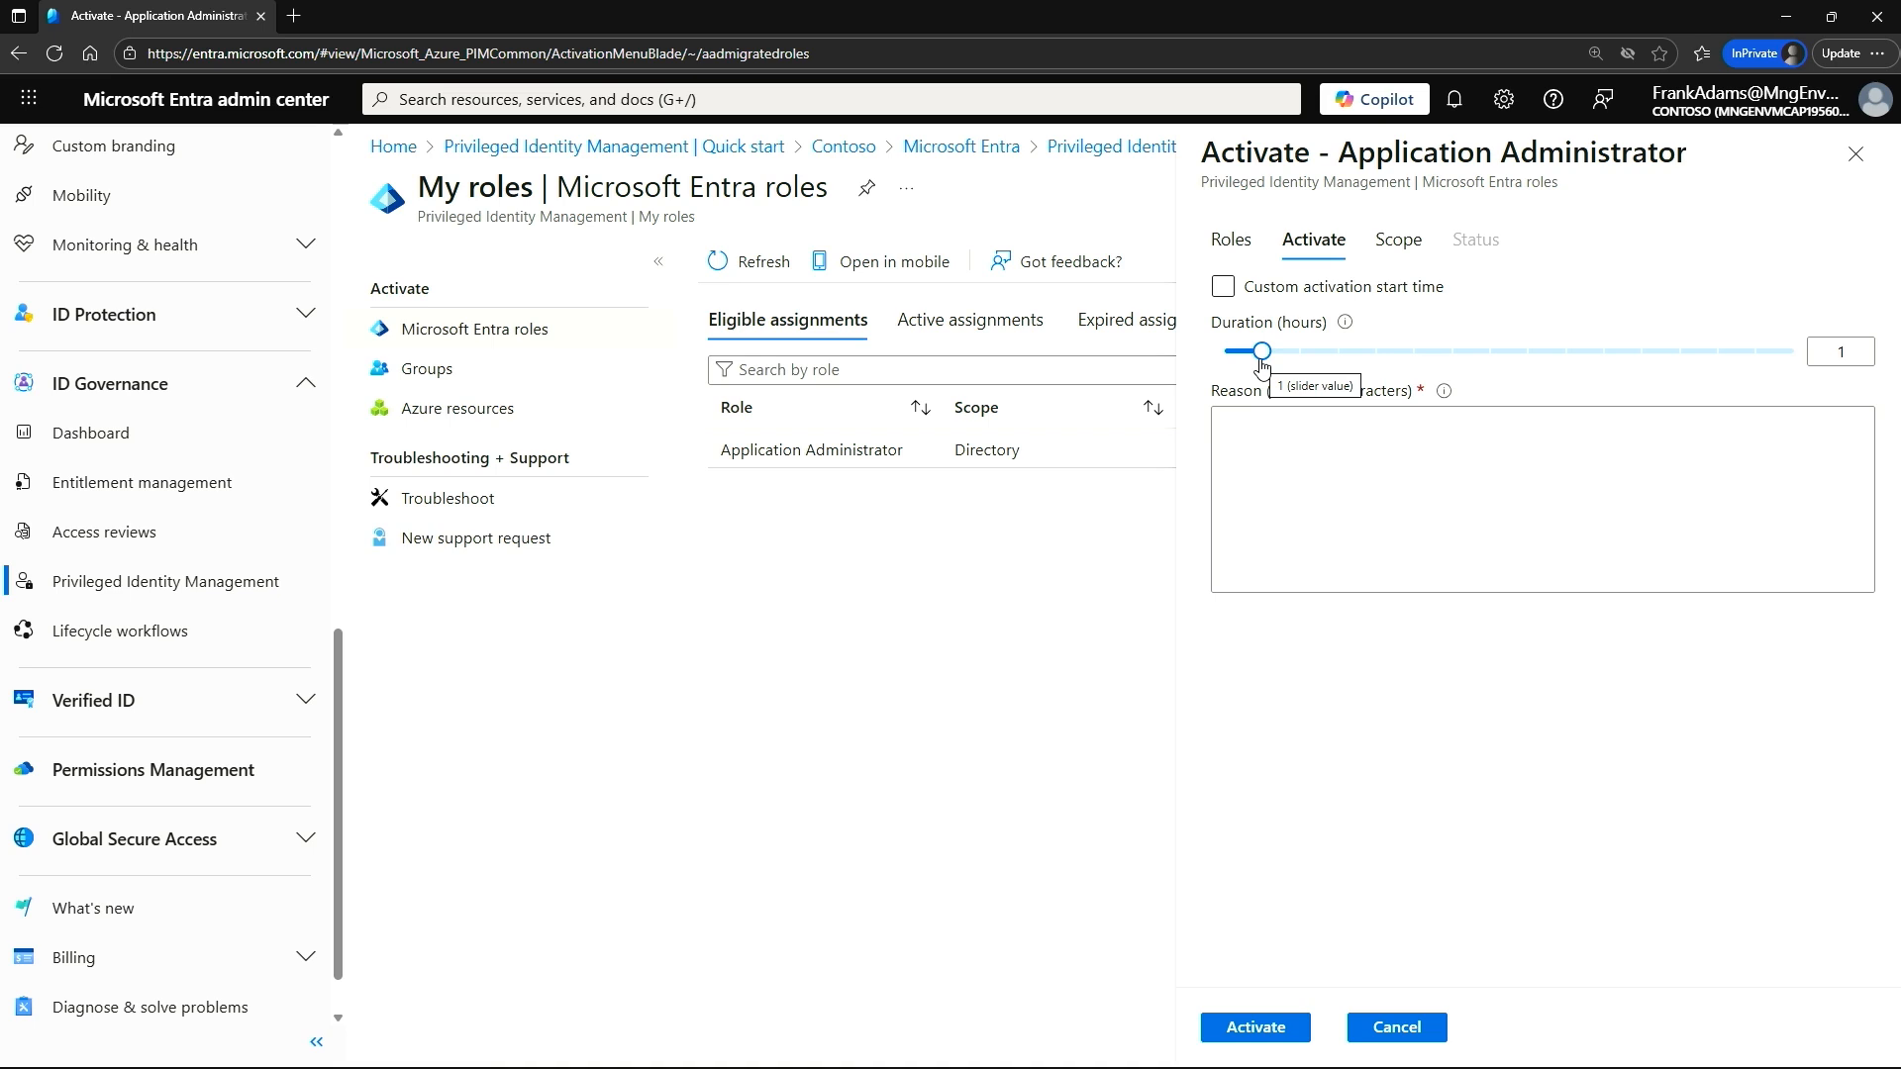
left_click(1302, 293)
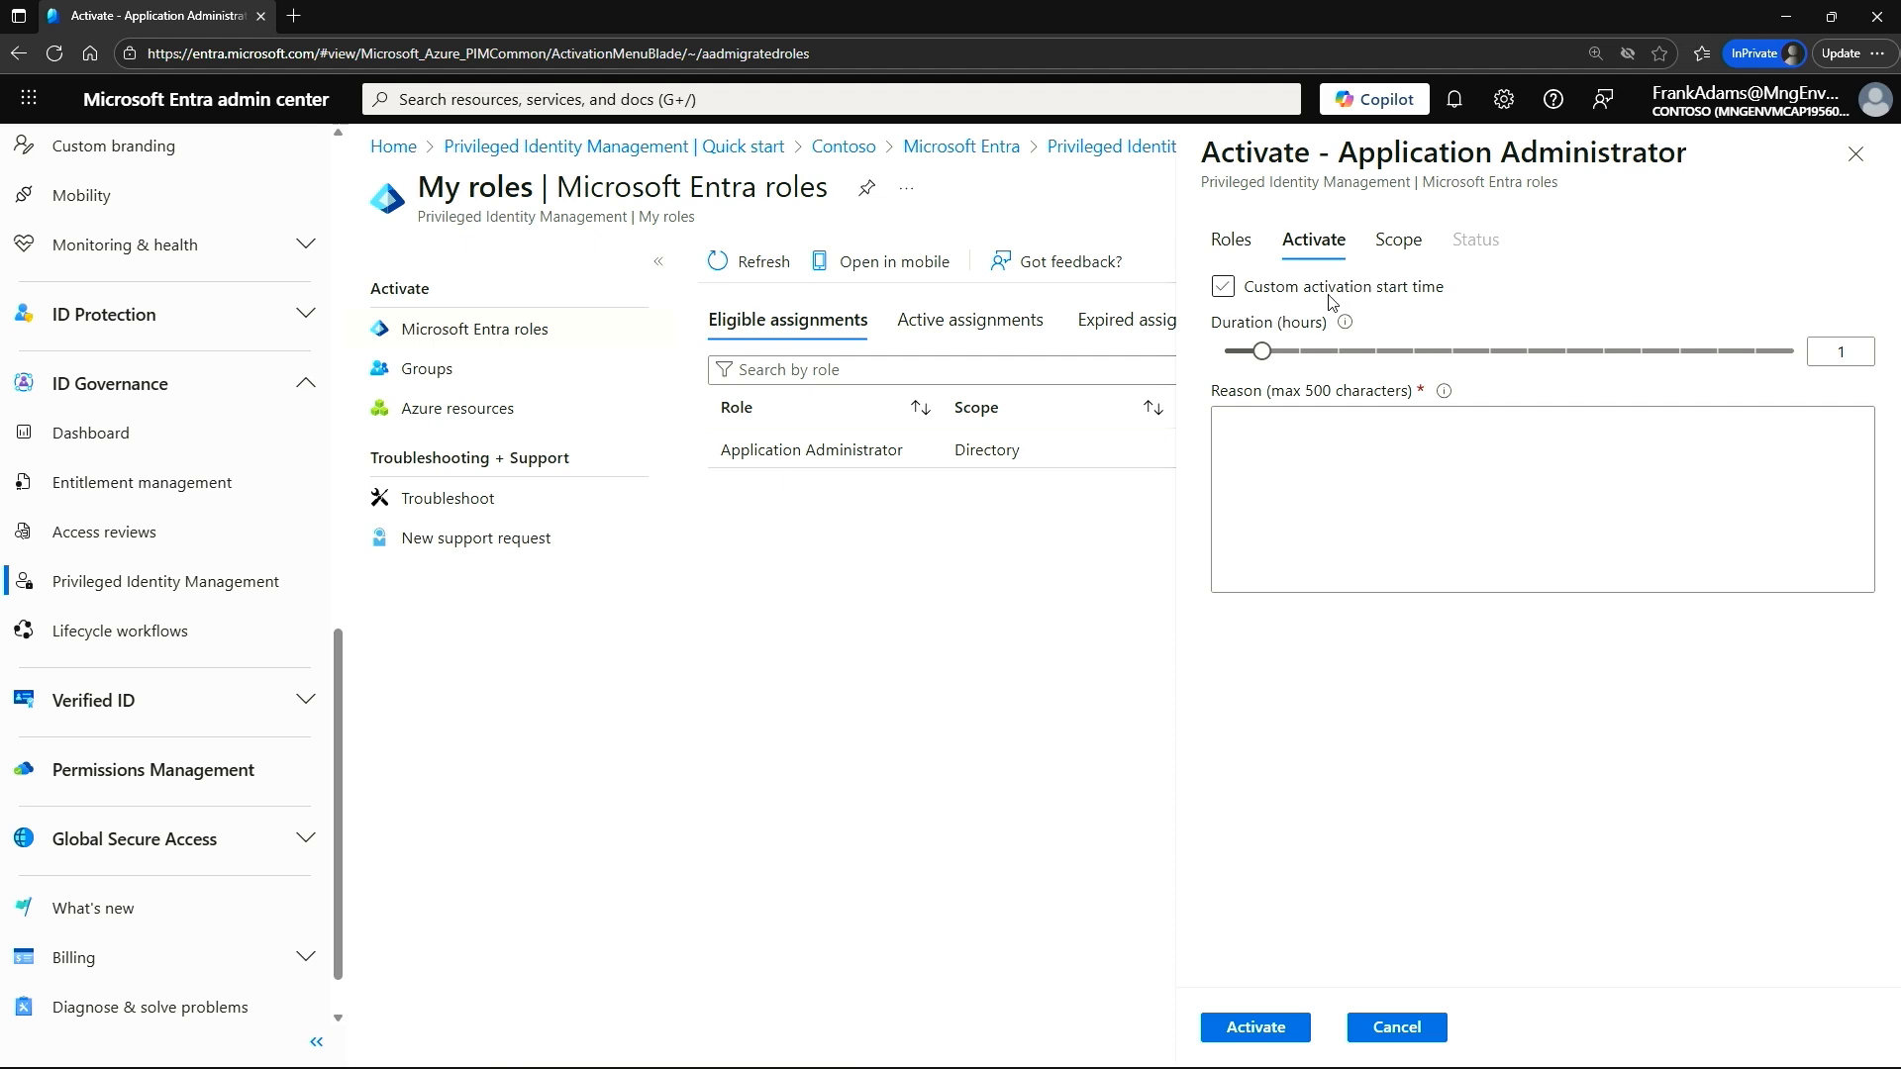
Enter "Updating register" as the activation reason and submit the Application Administrator activation.
mouse_move(1265, 355)
left_click(1278, 435)
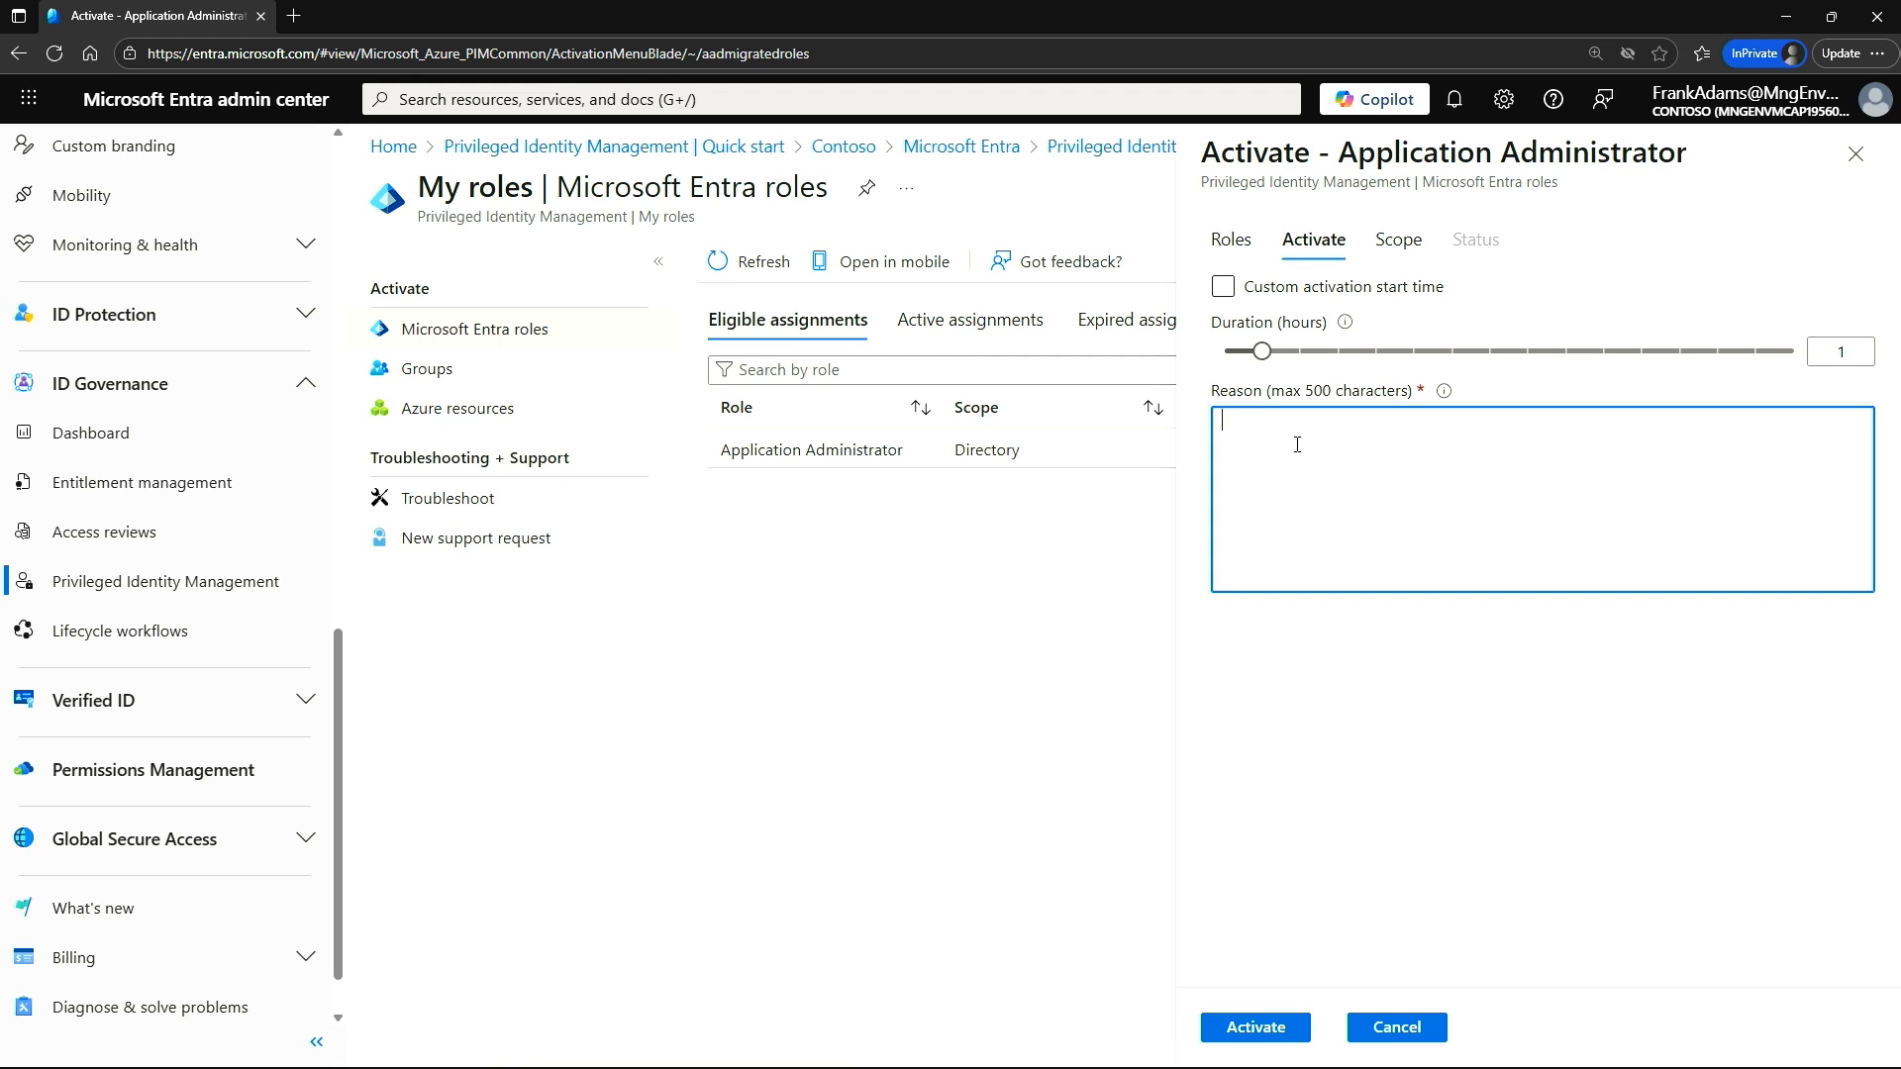
type("creating")
key("BackSpace")
key("BackSpace")
key("BackSpace")
key("BackSpace")
key("BackSpace")
key("BackSpace")
key("BackSpace")
key("BackSpace")
type("Updating")
type("register")
left_click(1255, 1027)
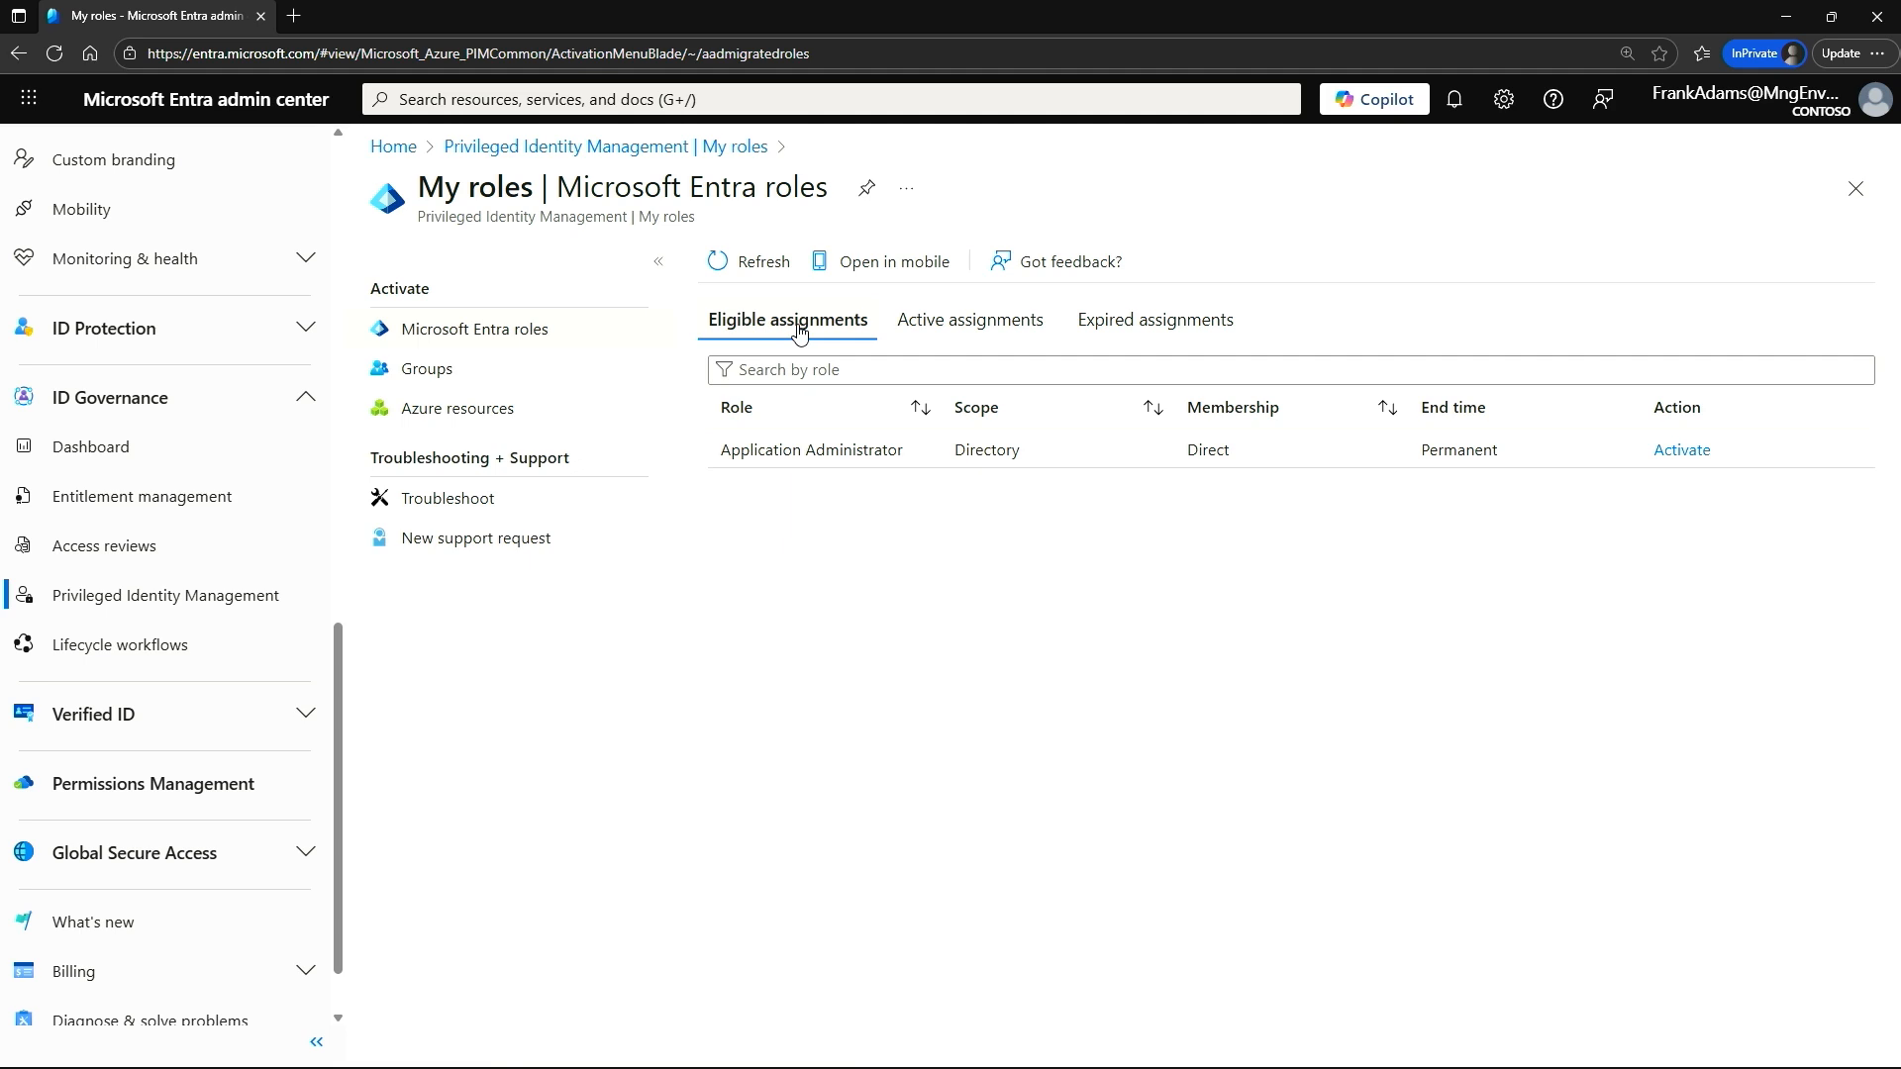
Check the user's active, expired and eligible assignments after the activation, and return to the My roles overview.
left_click(984, 336)
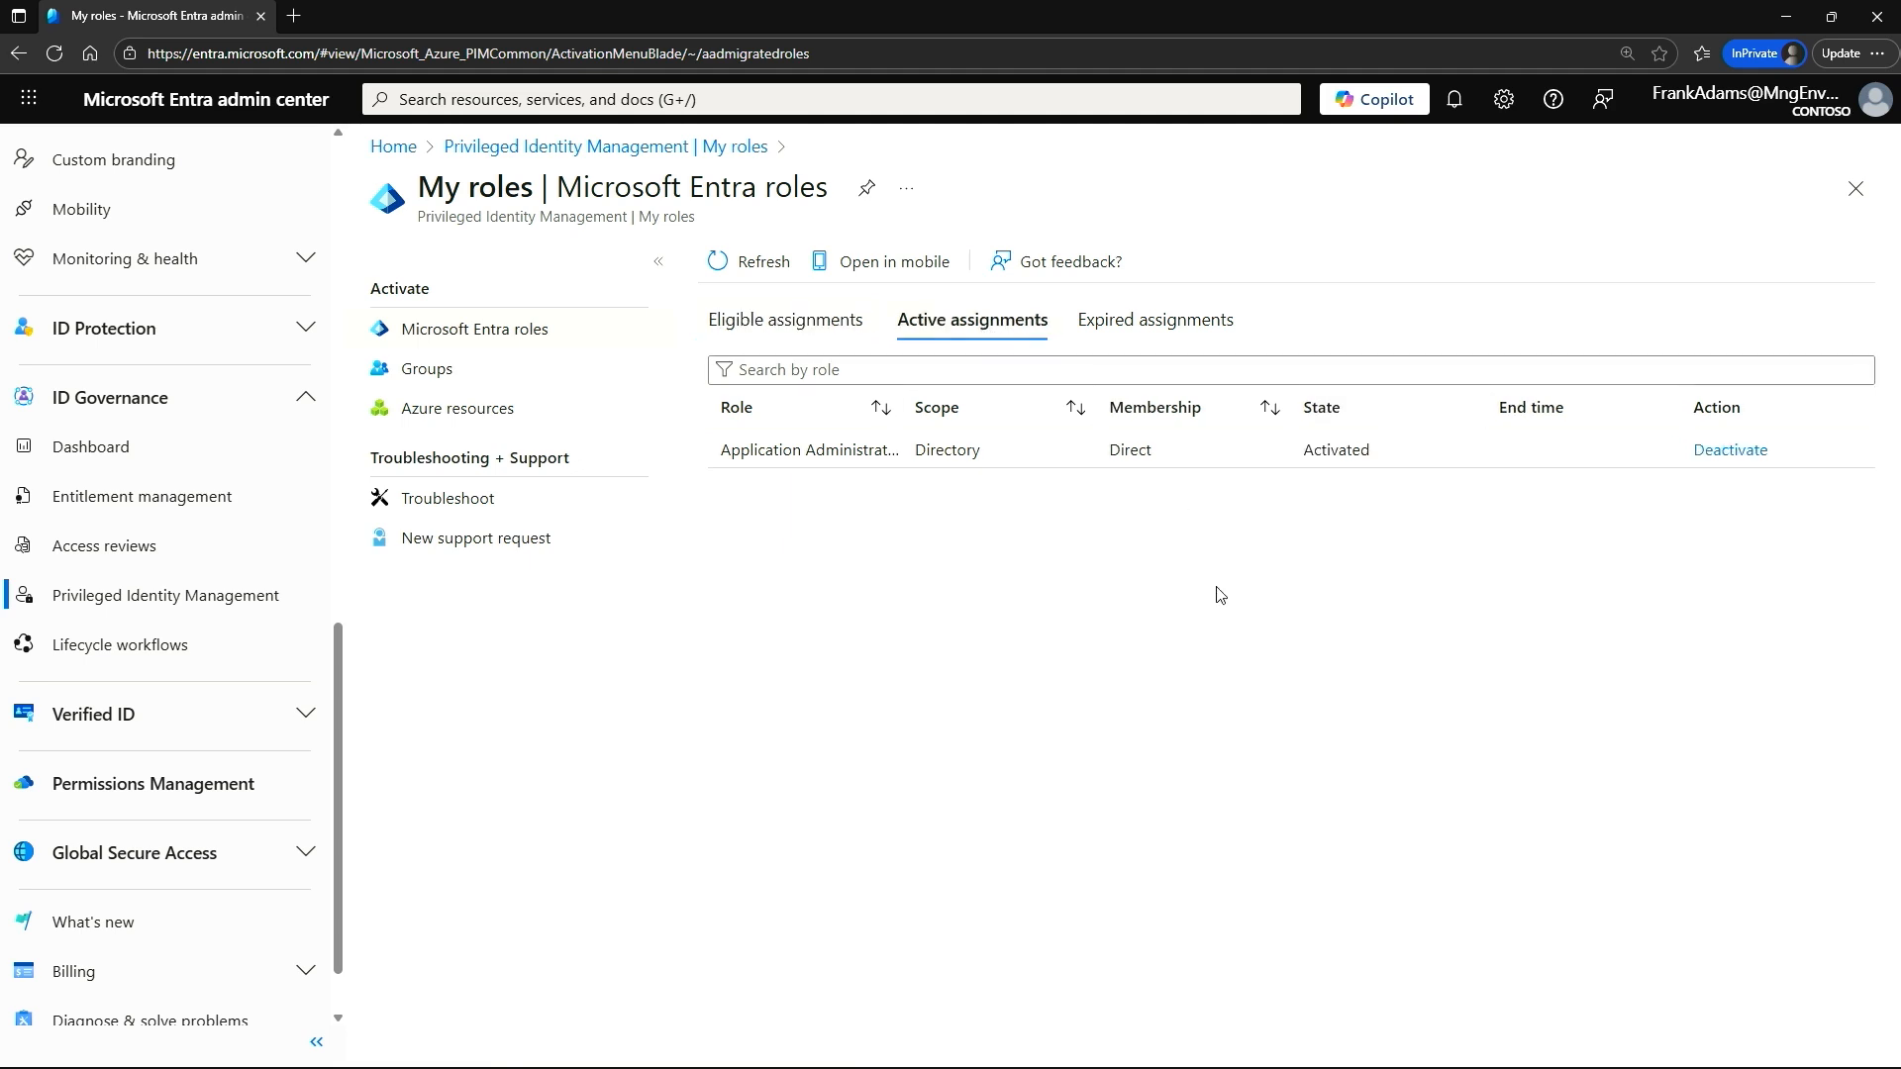
left_click_drag(1303, 450, 1372, 452)
left_click(1134, 331)
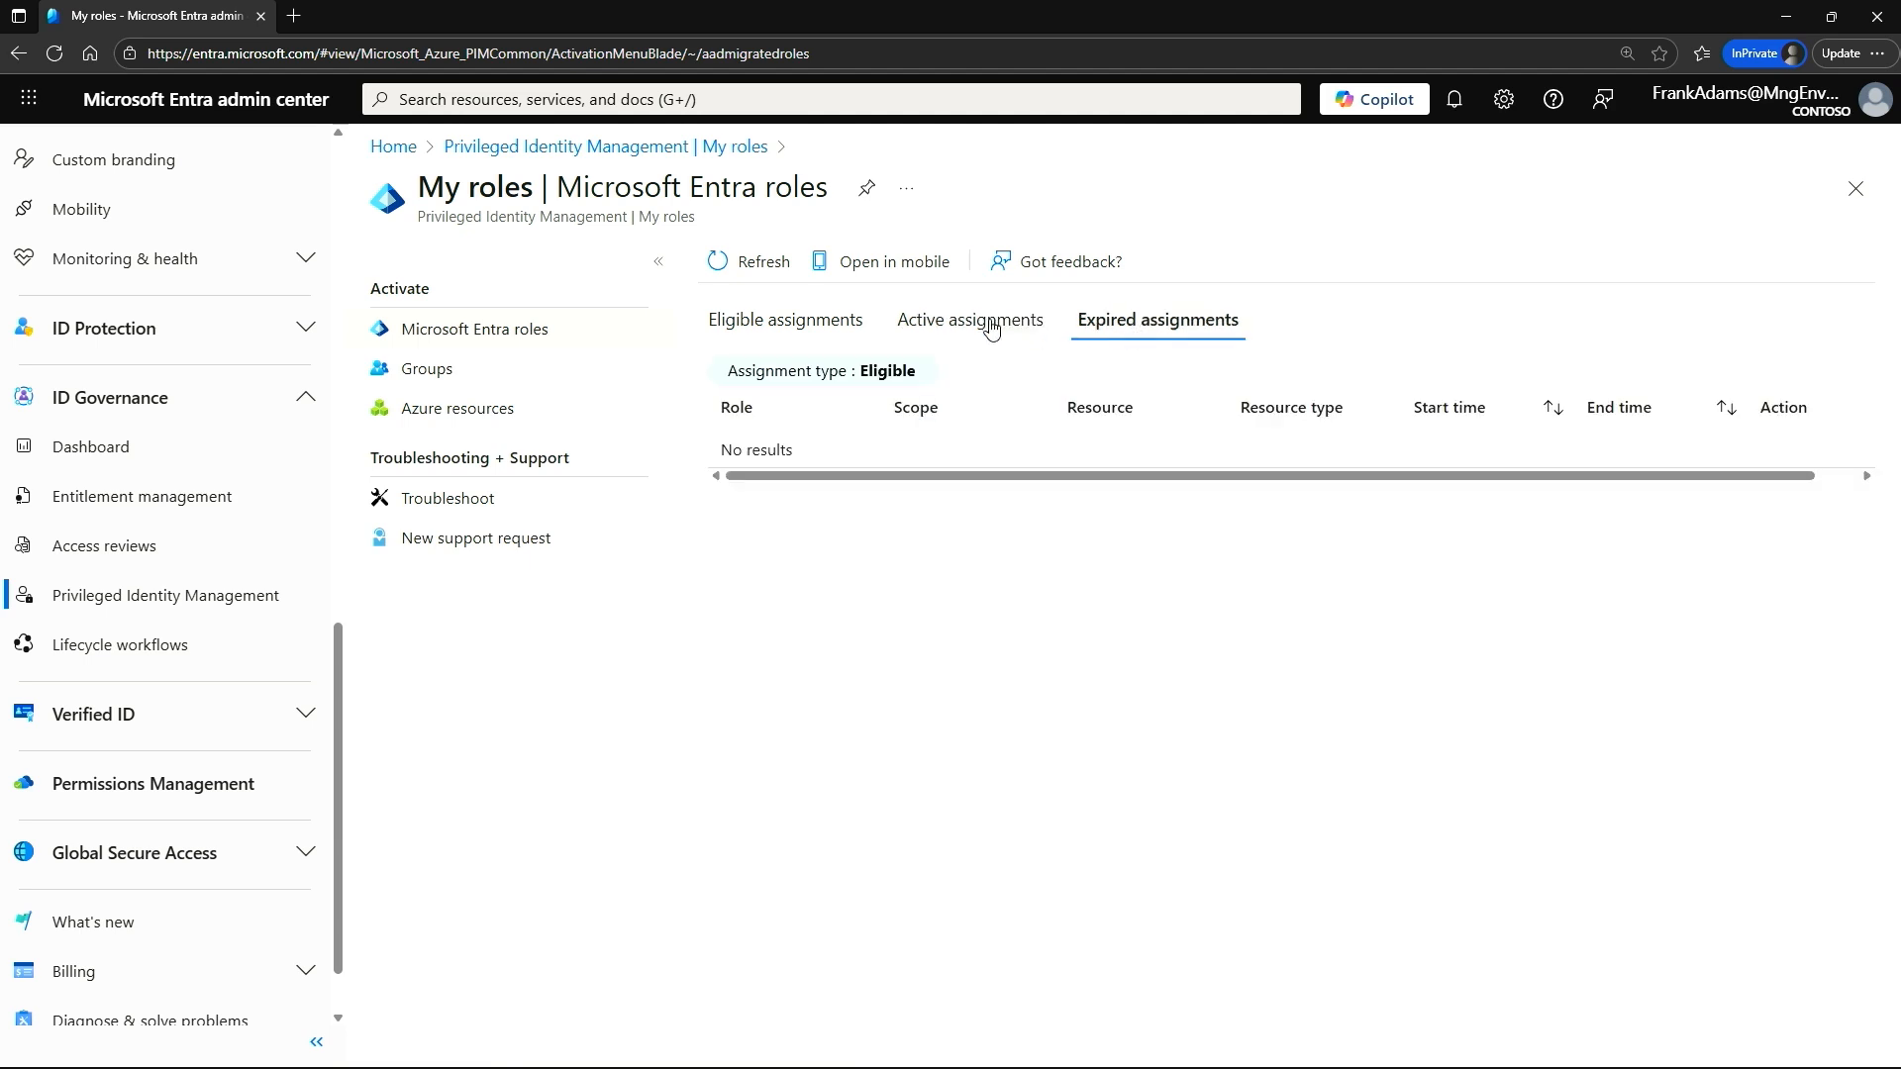
left_click(800, 328)
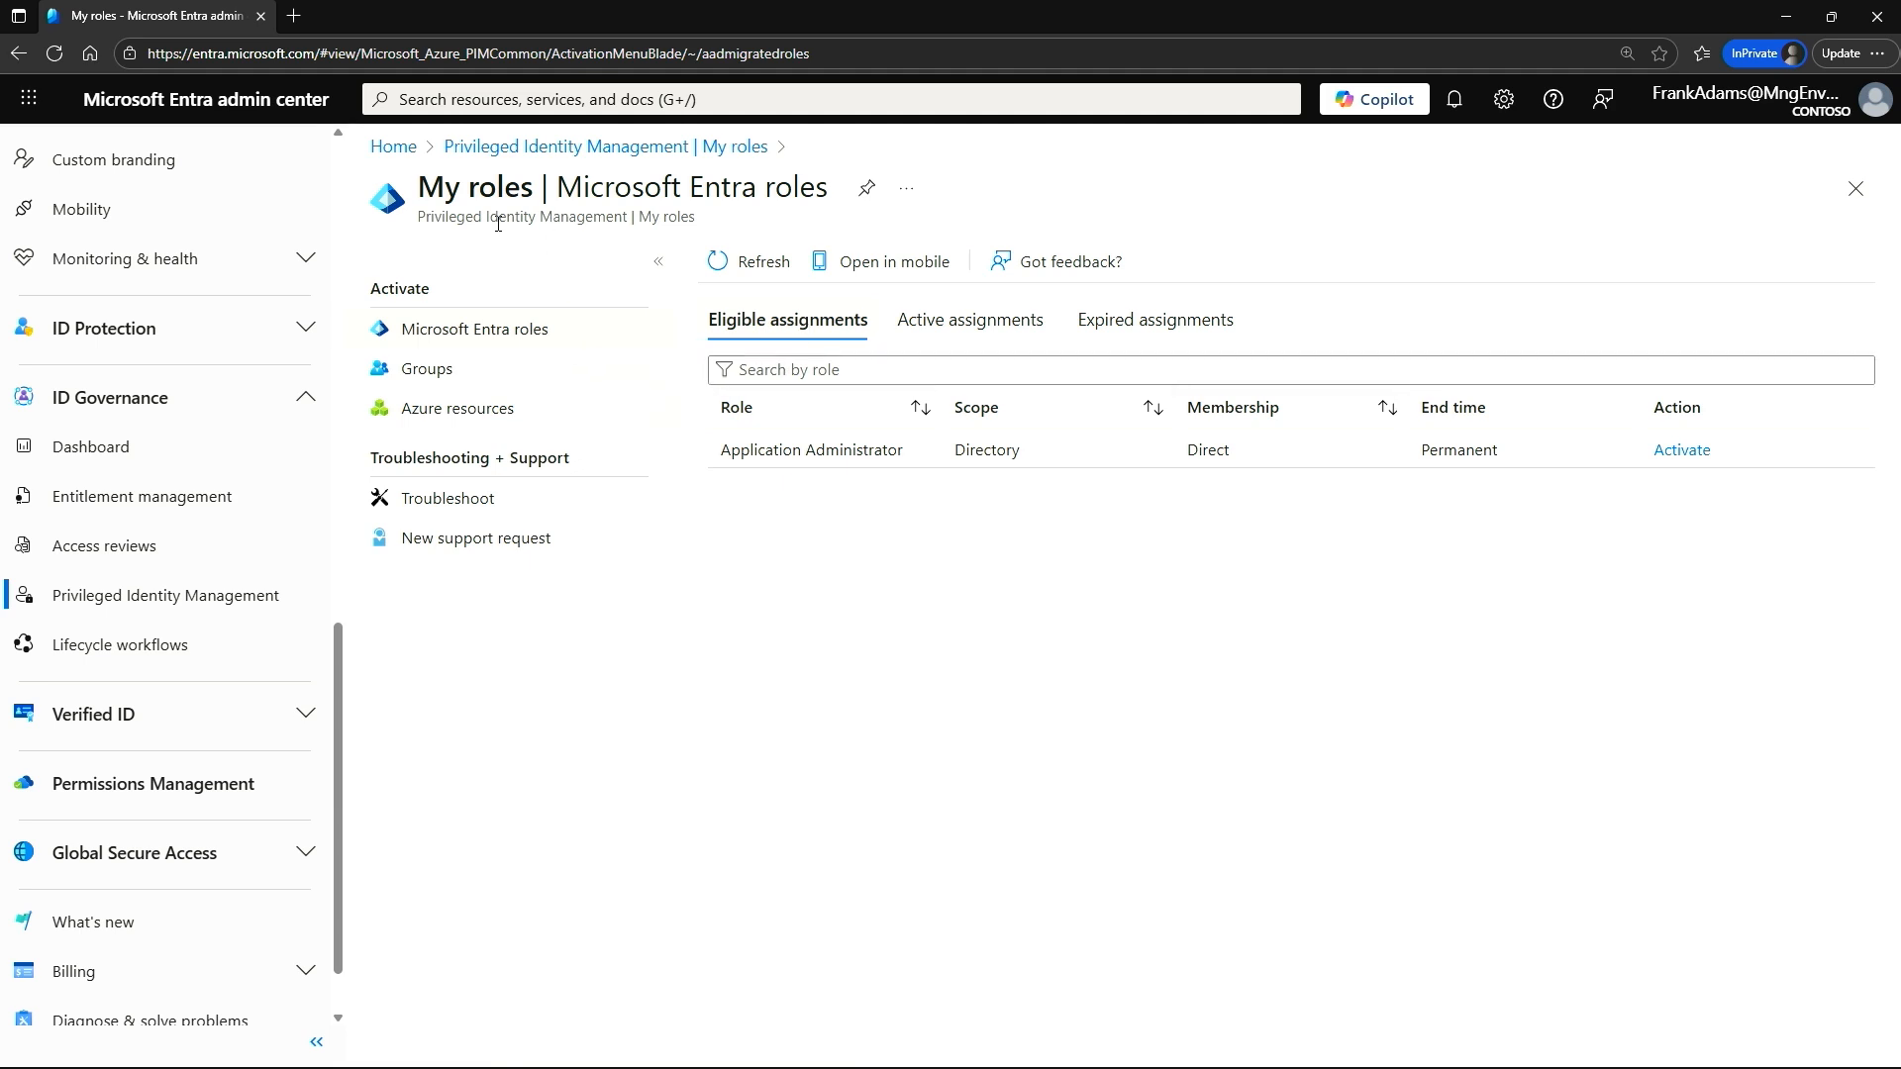
left_click(535, 148)
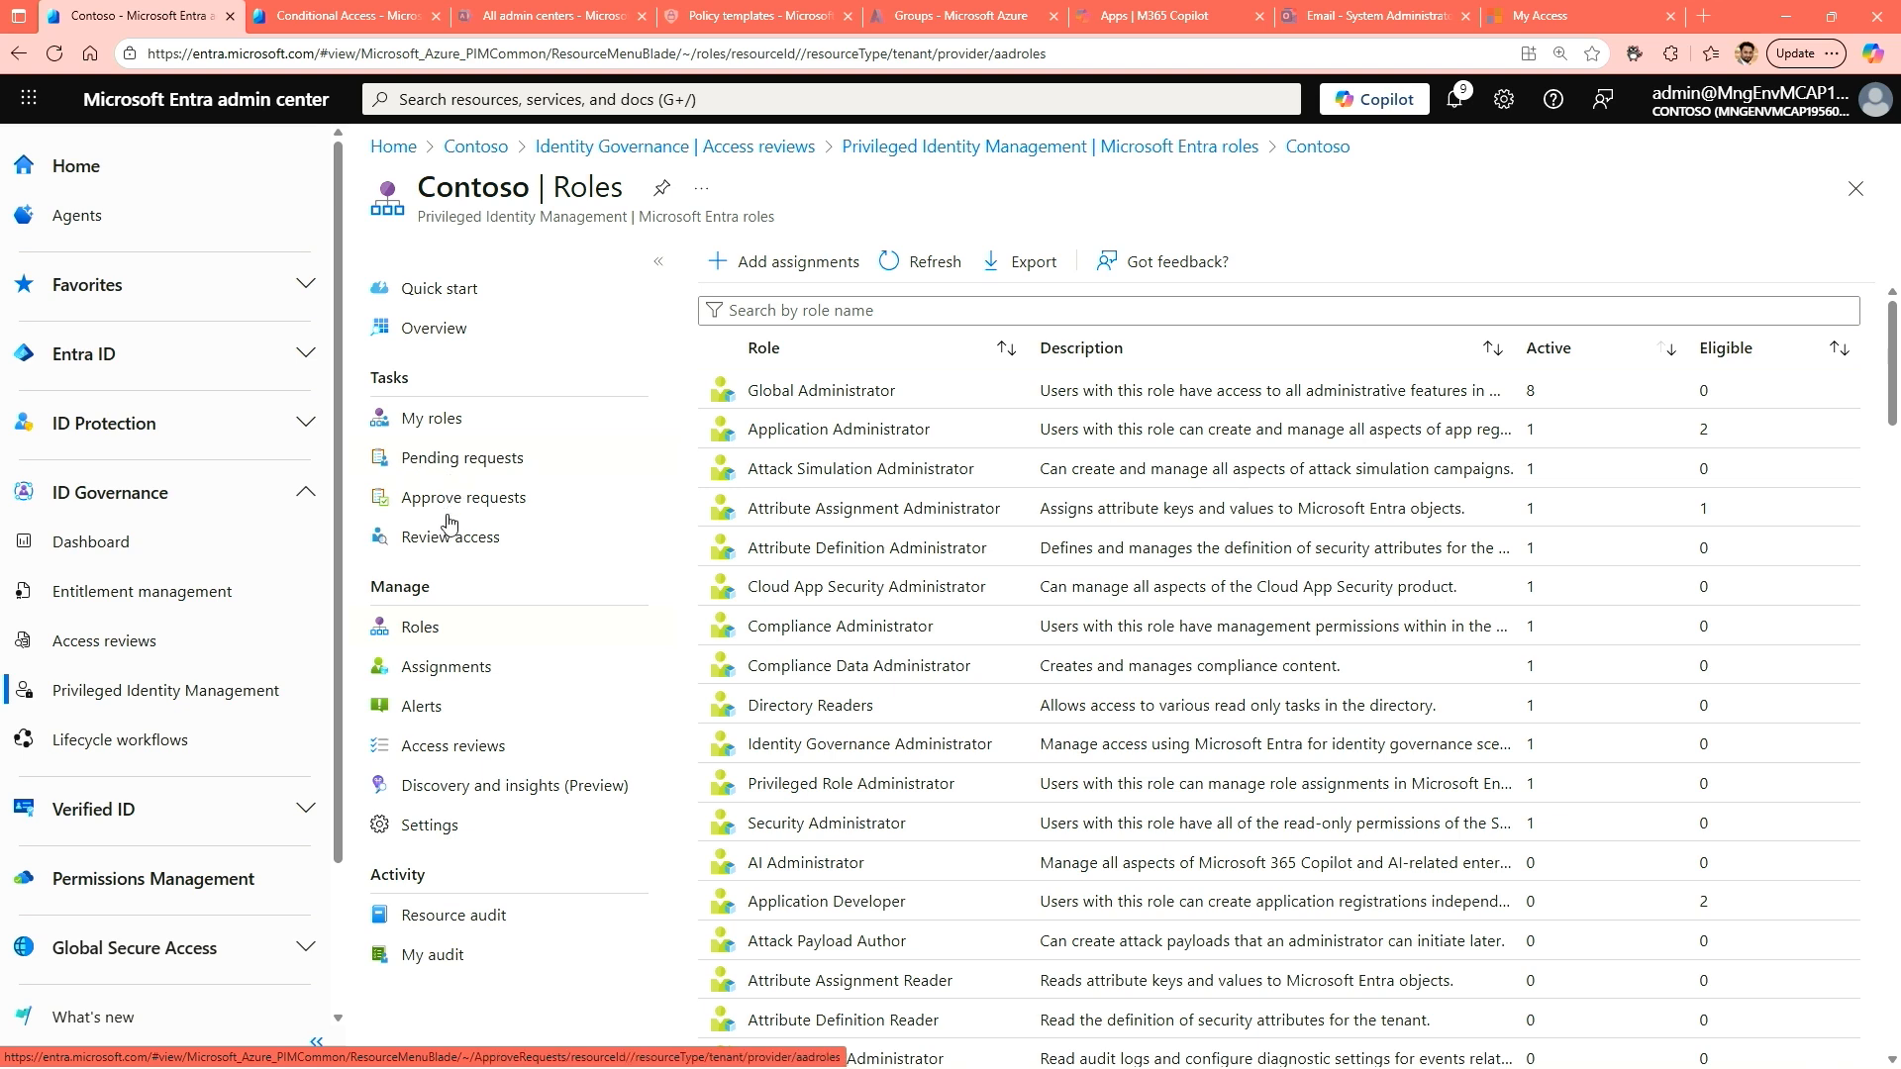
Examine the Privileged Identity Management alerts and open the alert setting for too many global administrators.
left_click(423, 717)
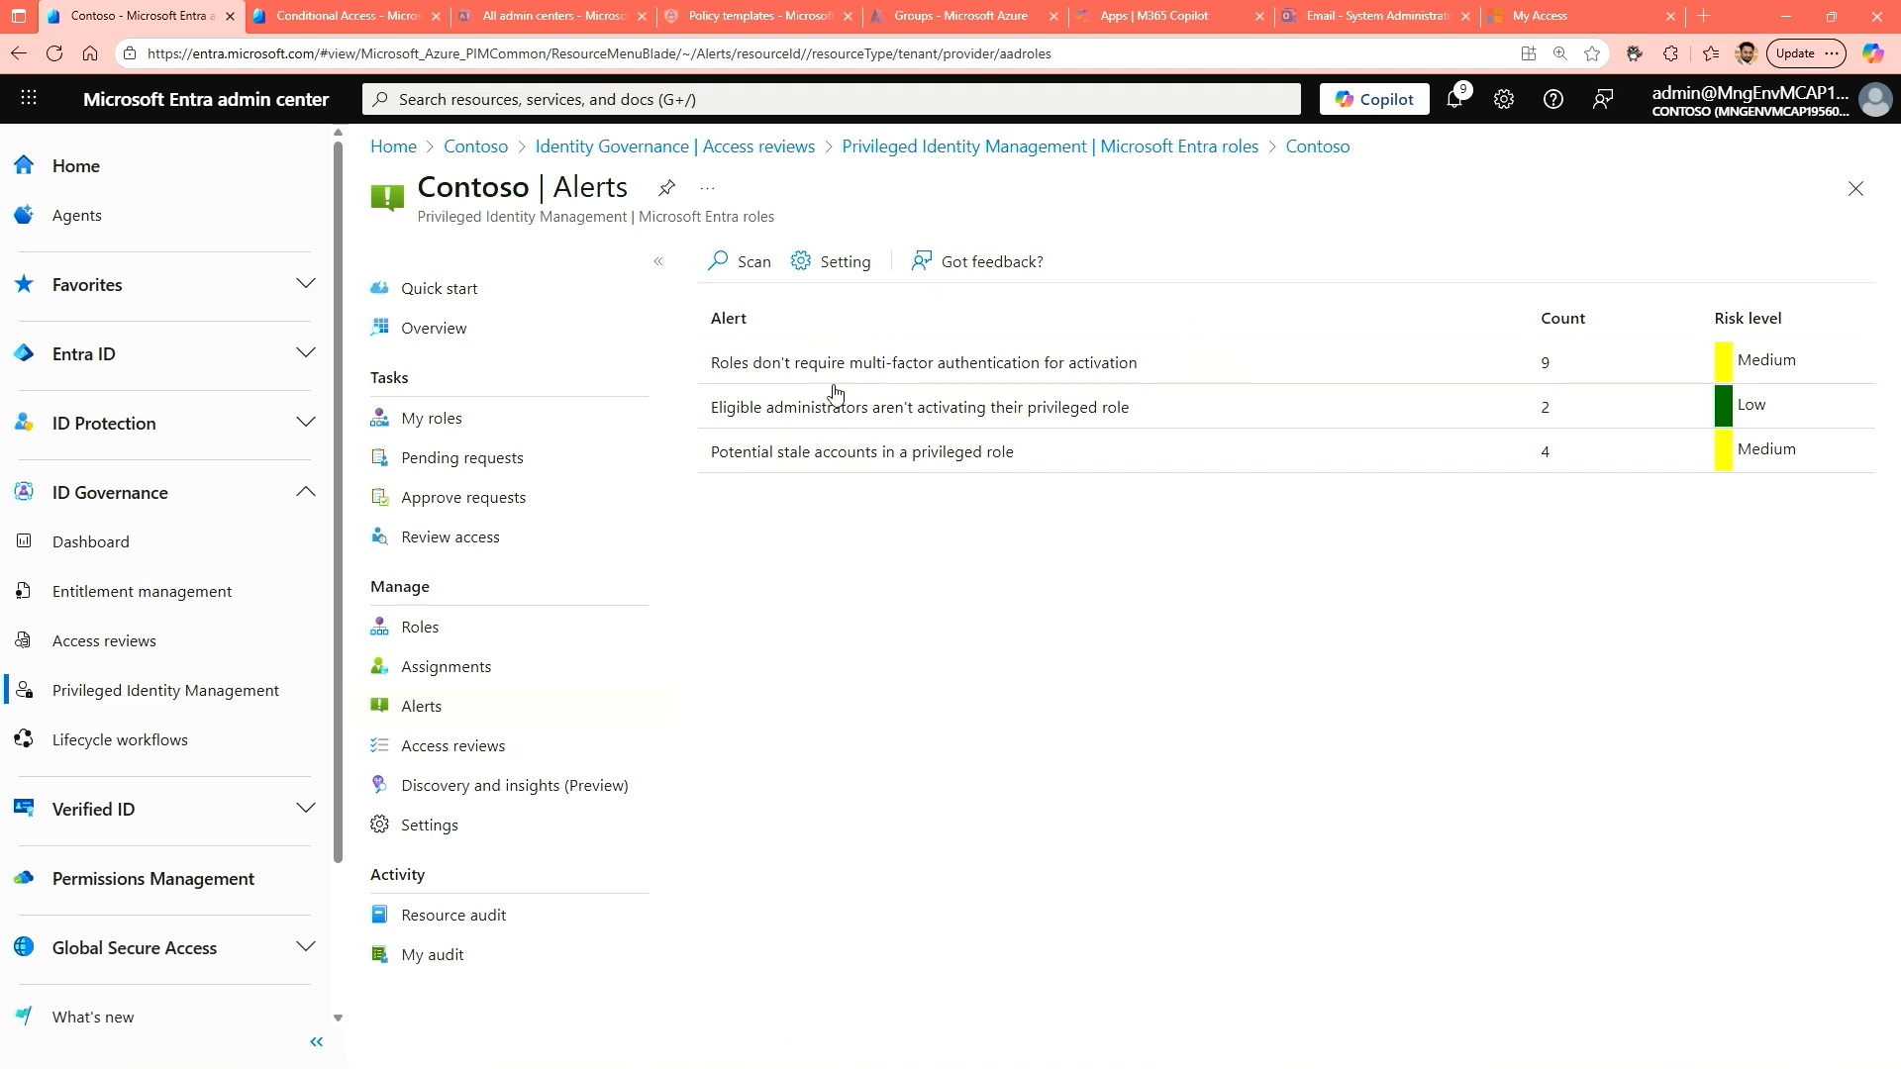
left_click(838, 261)
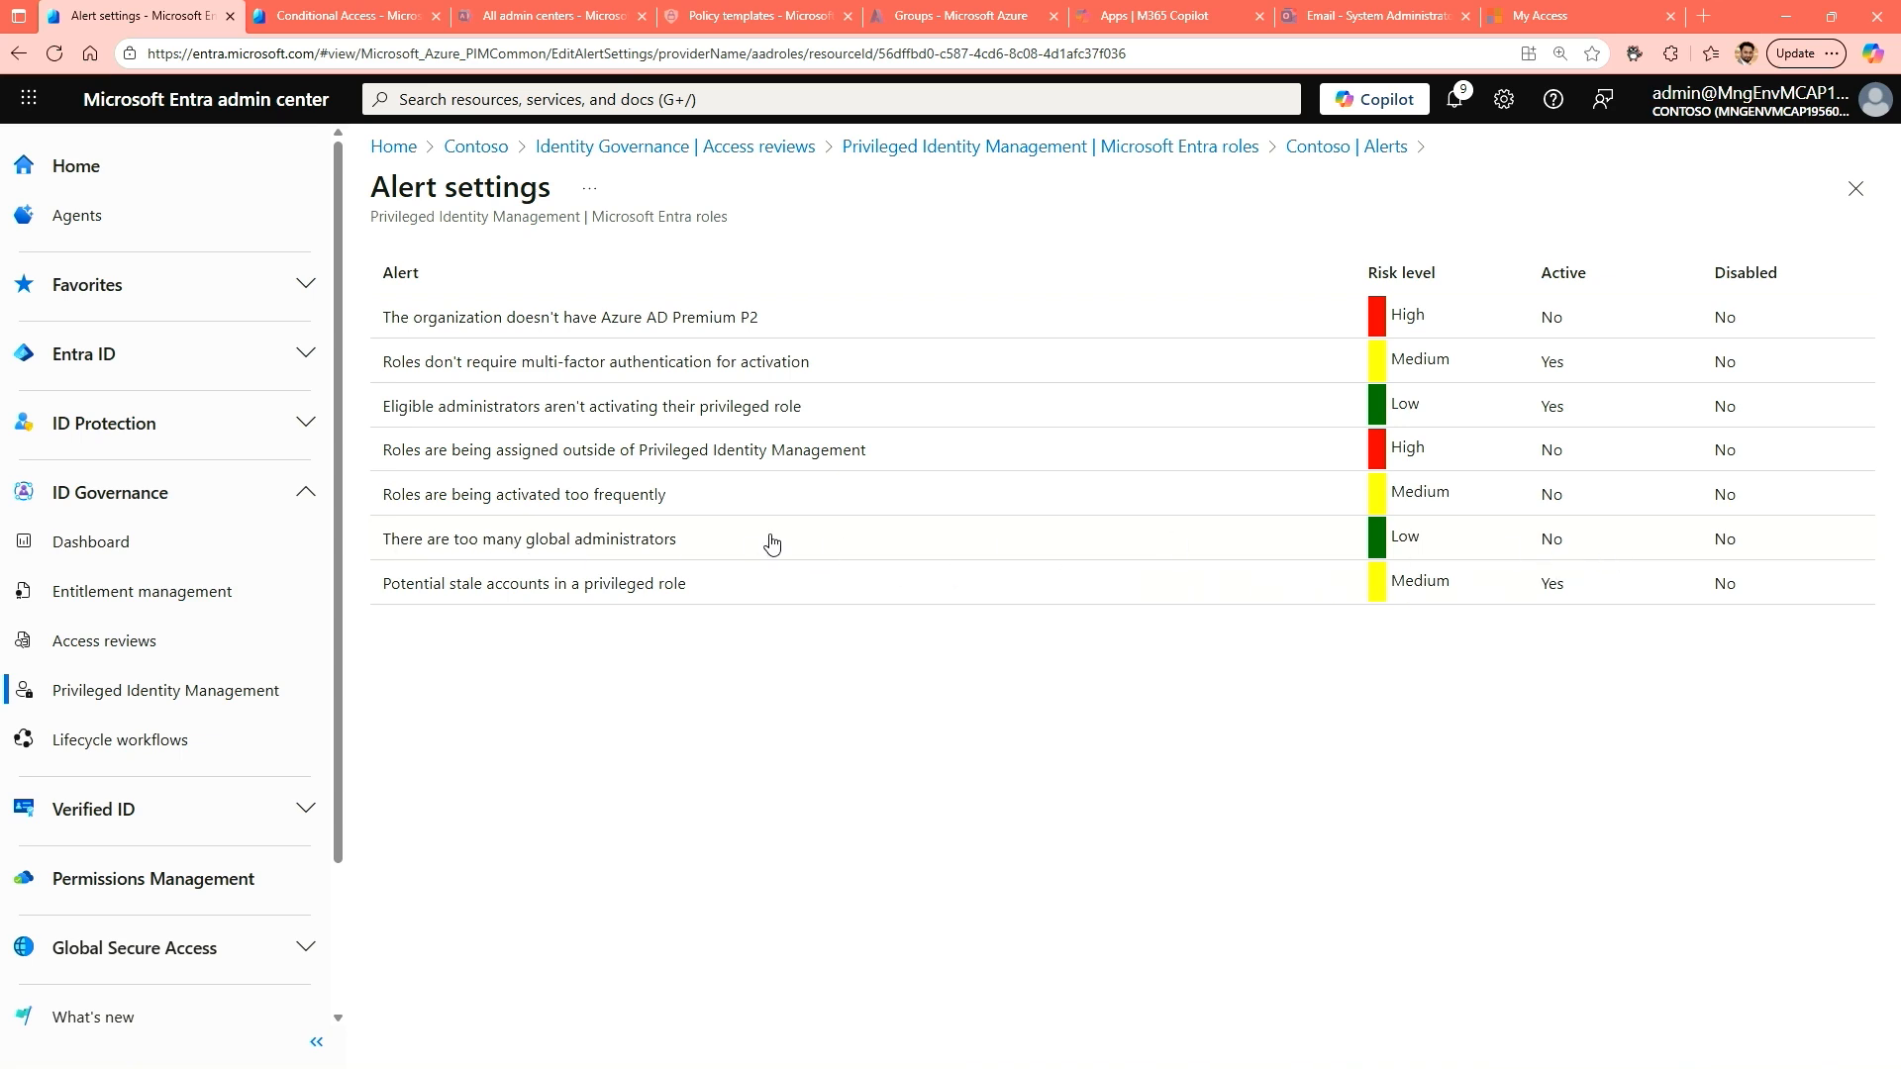
left_click(535, 545)
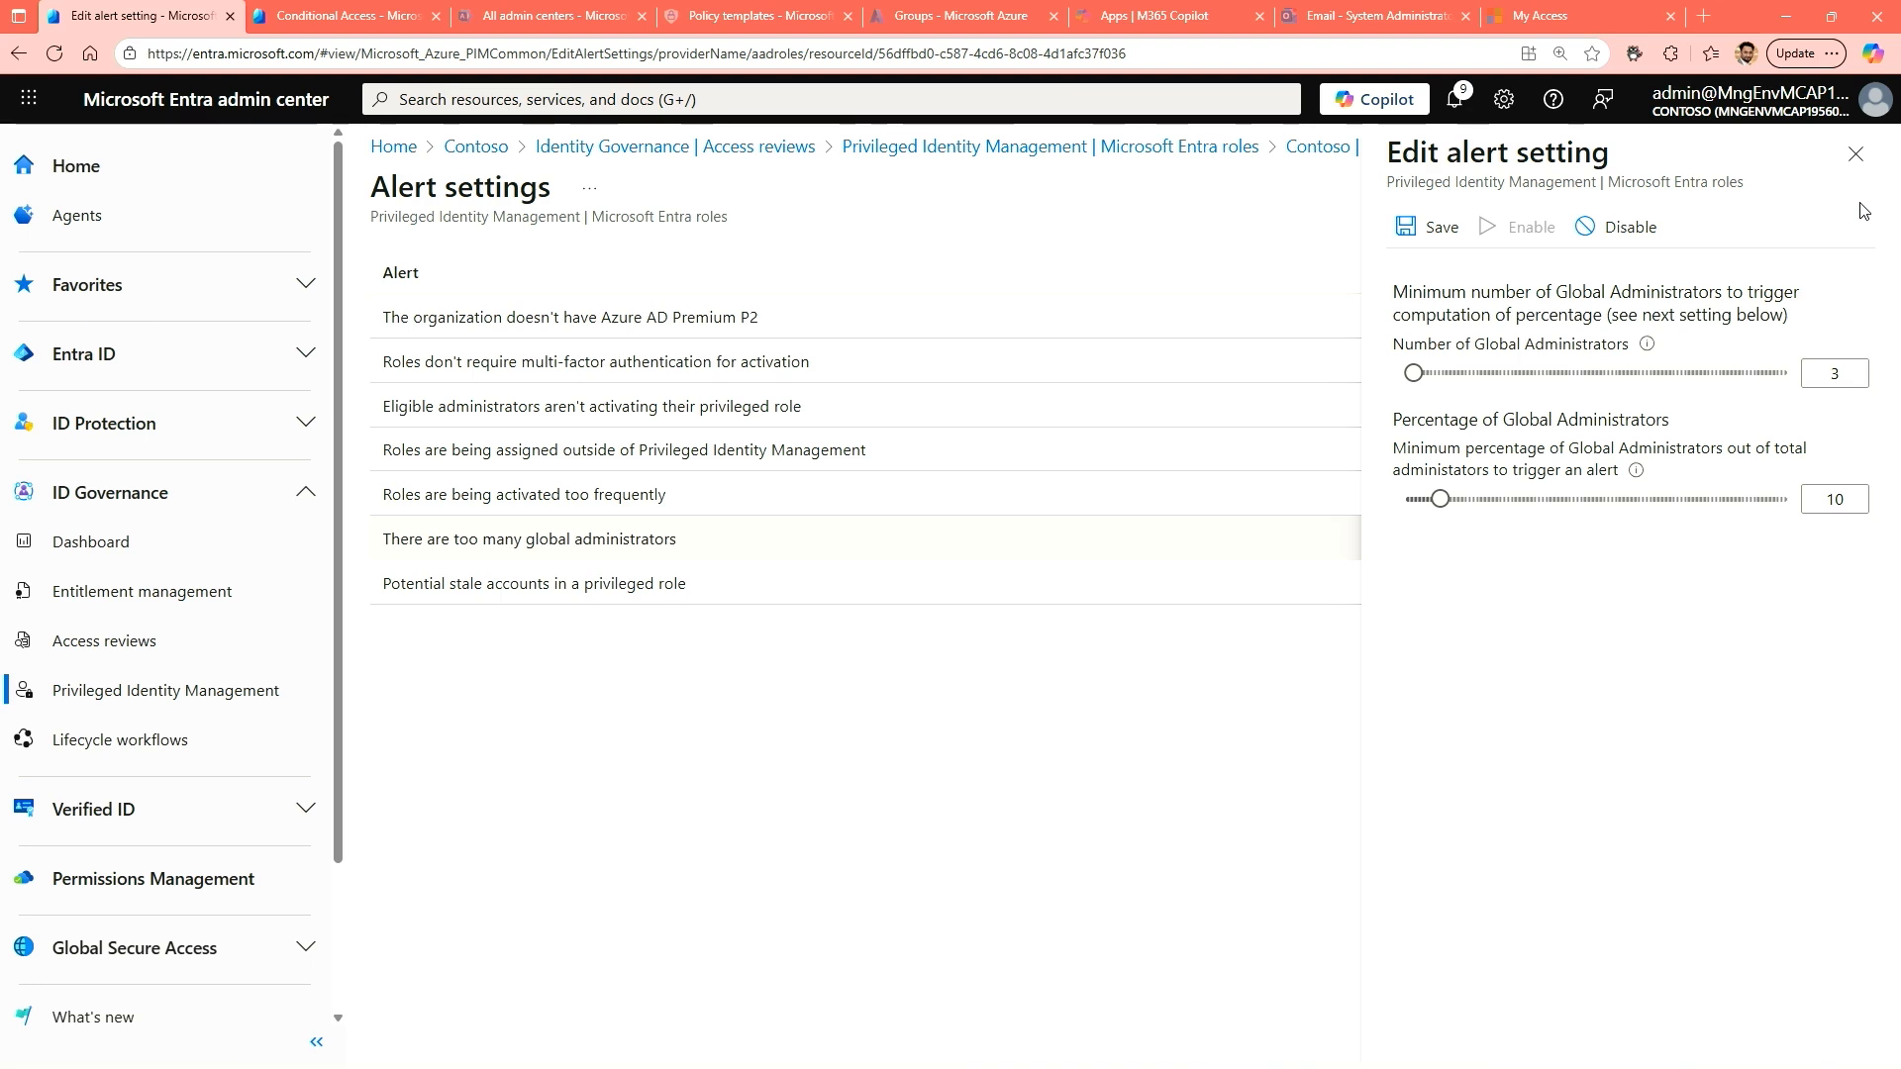
Return to the alerts list and review the potential stale accounts alert, marking the account with the User Administrator role before closing its details.
left_click(1856, 154)
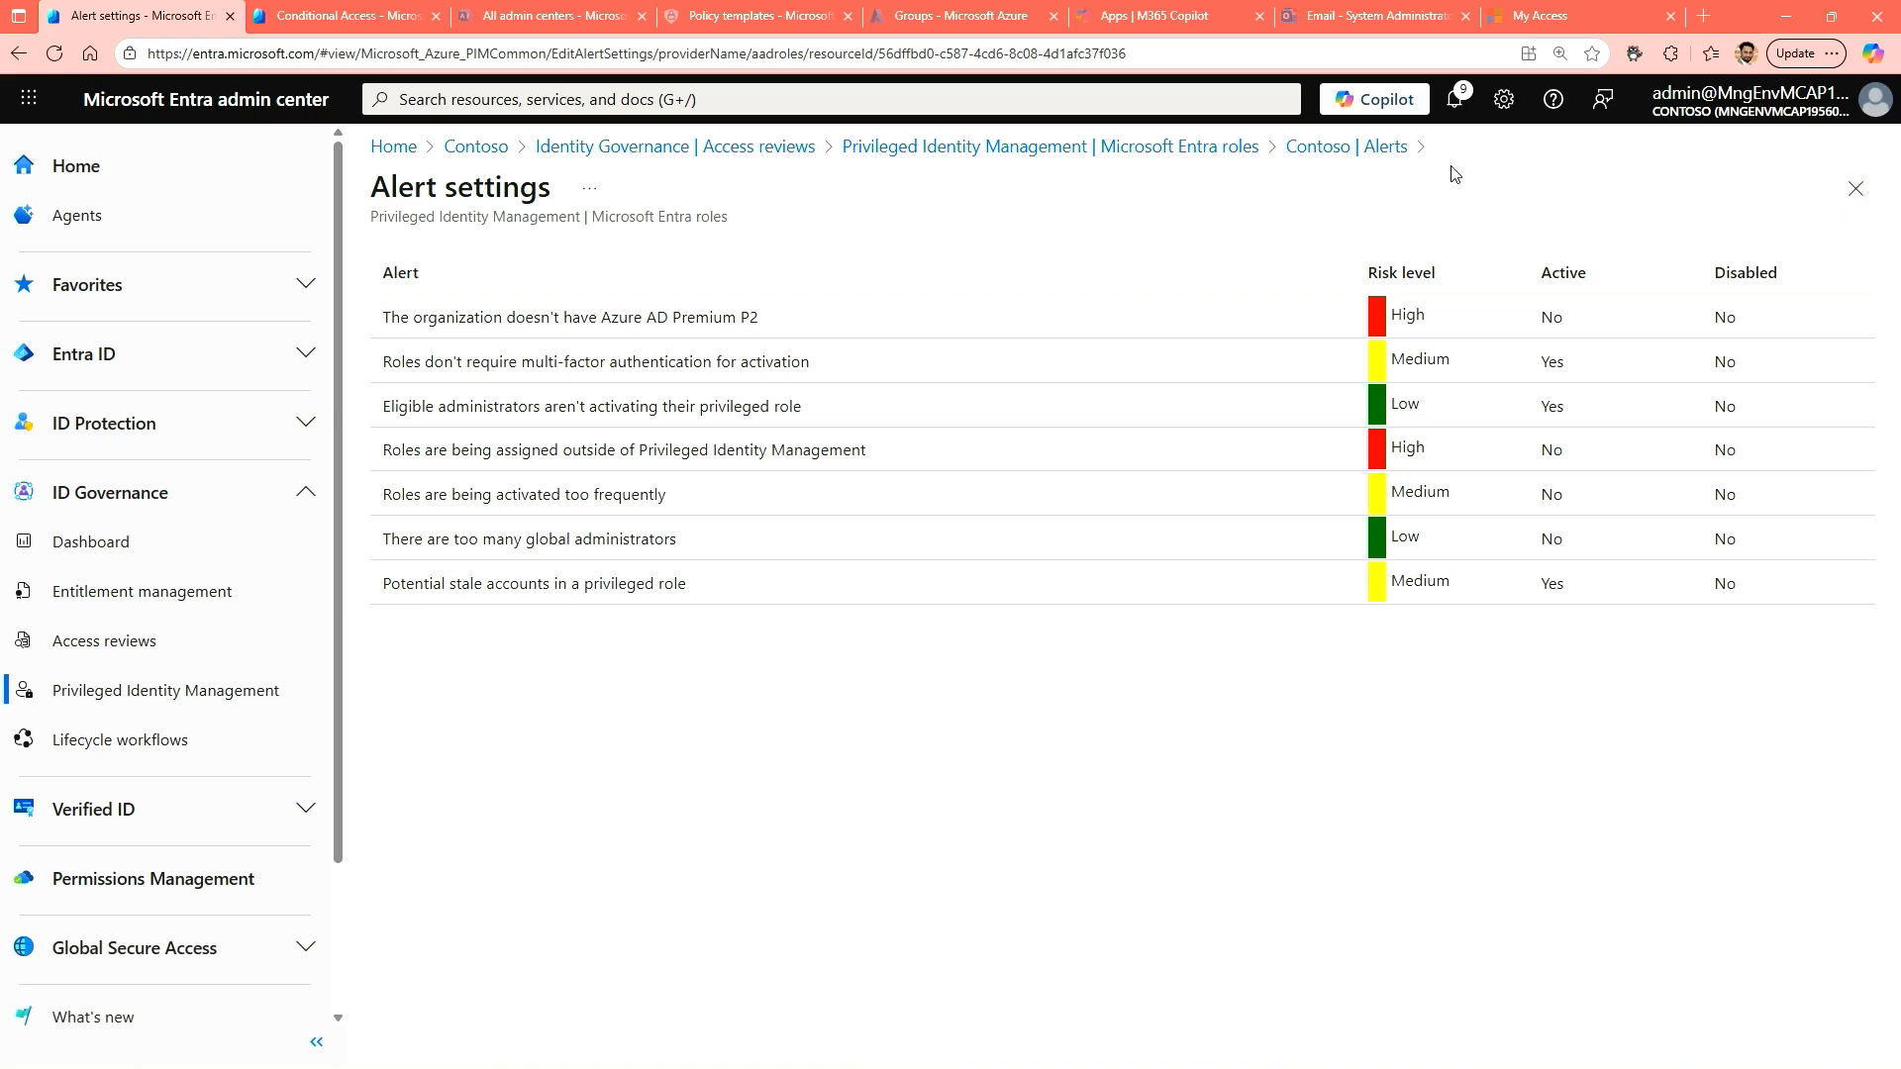
left_click(1366, 149)
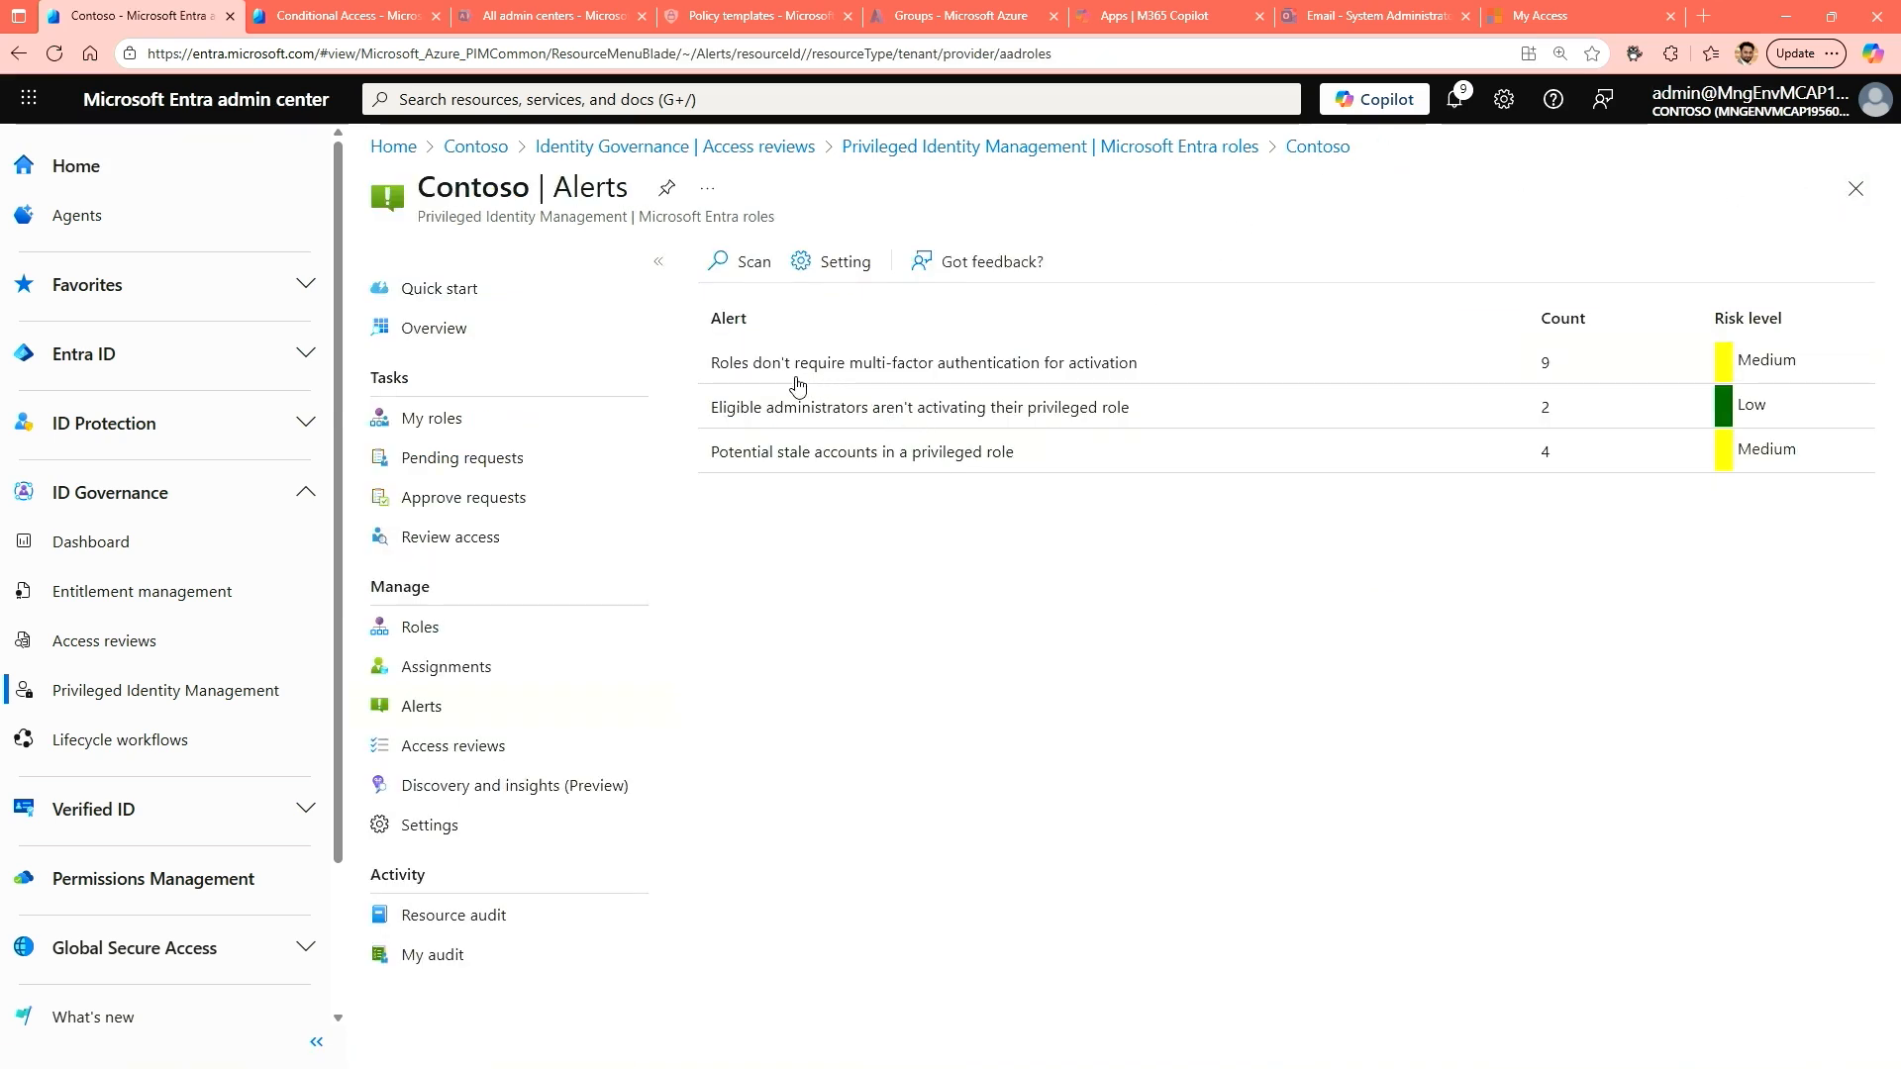
left_click(721, 460)
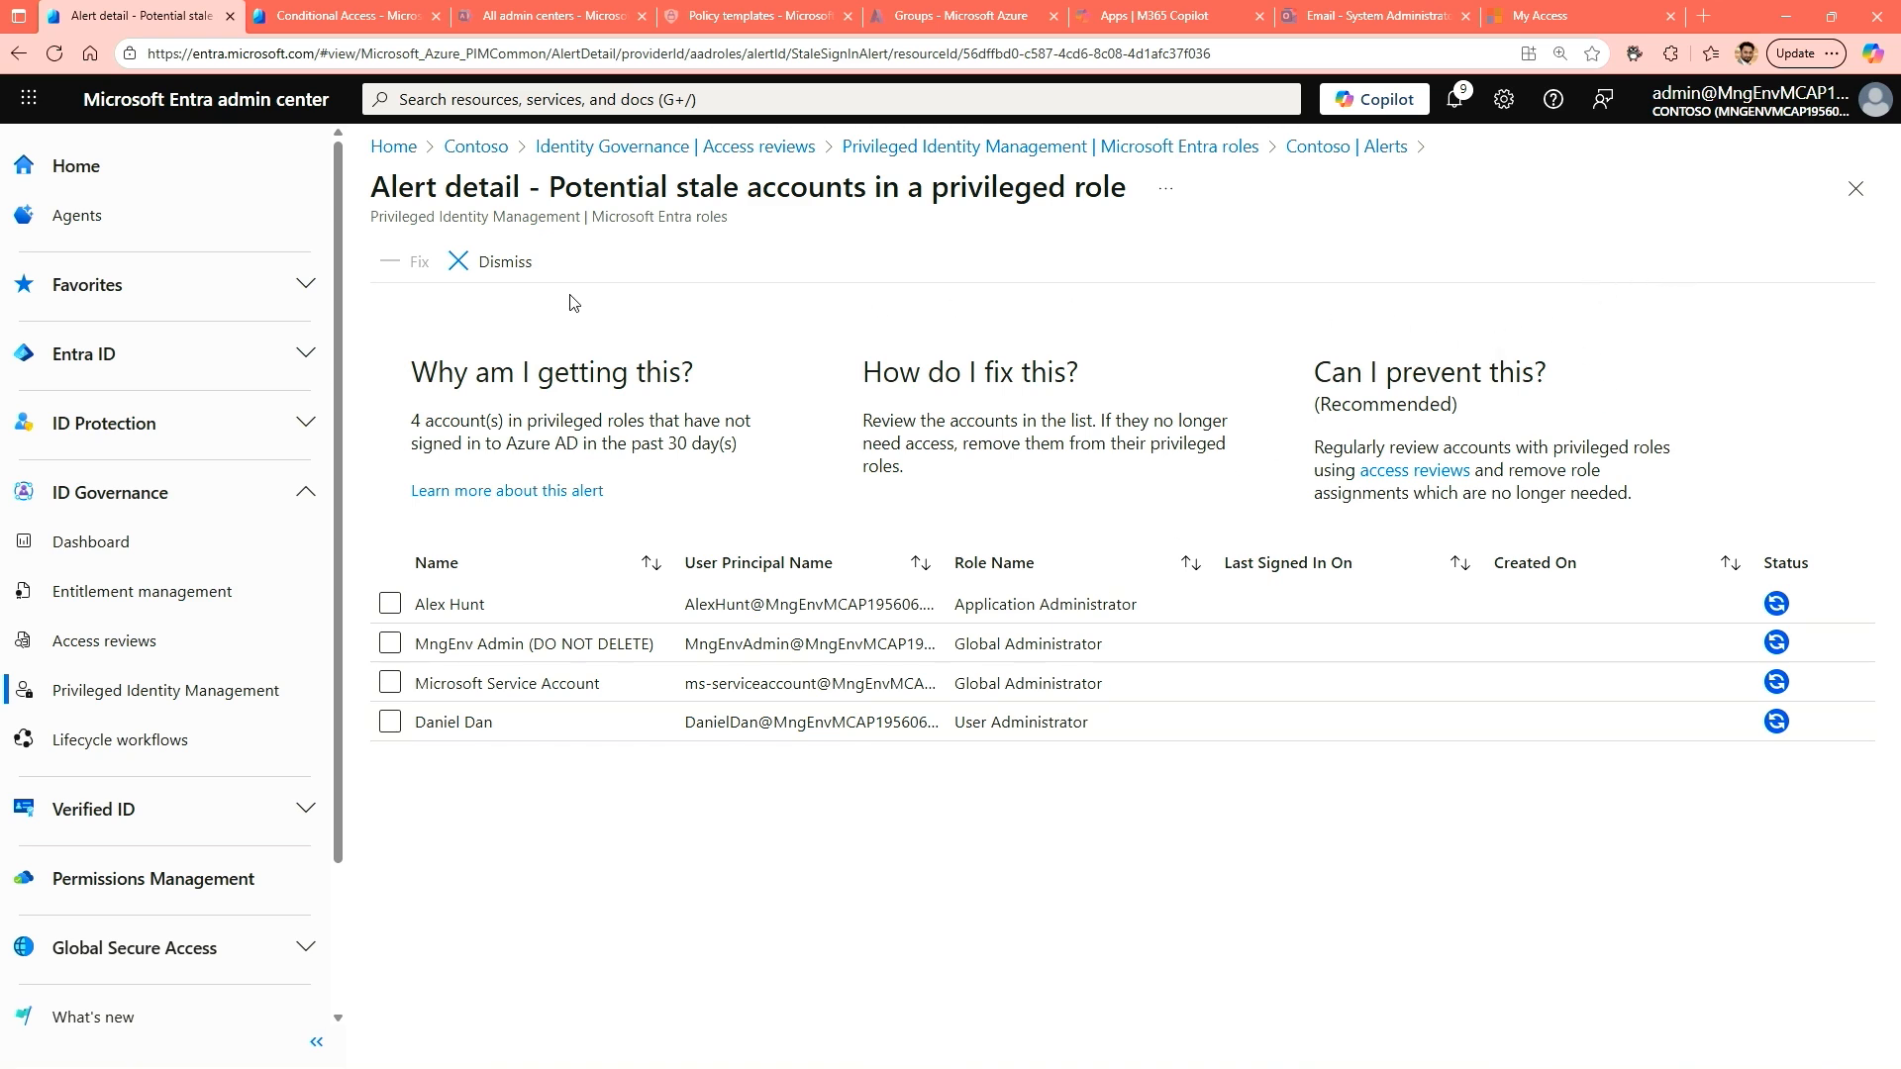
left_click(431, 727)
left_click(421, 265)
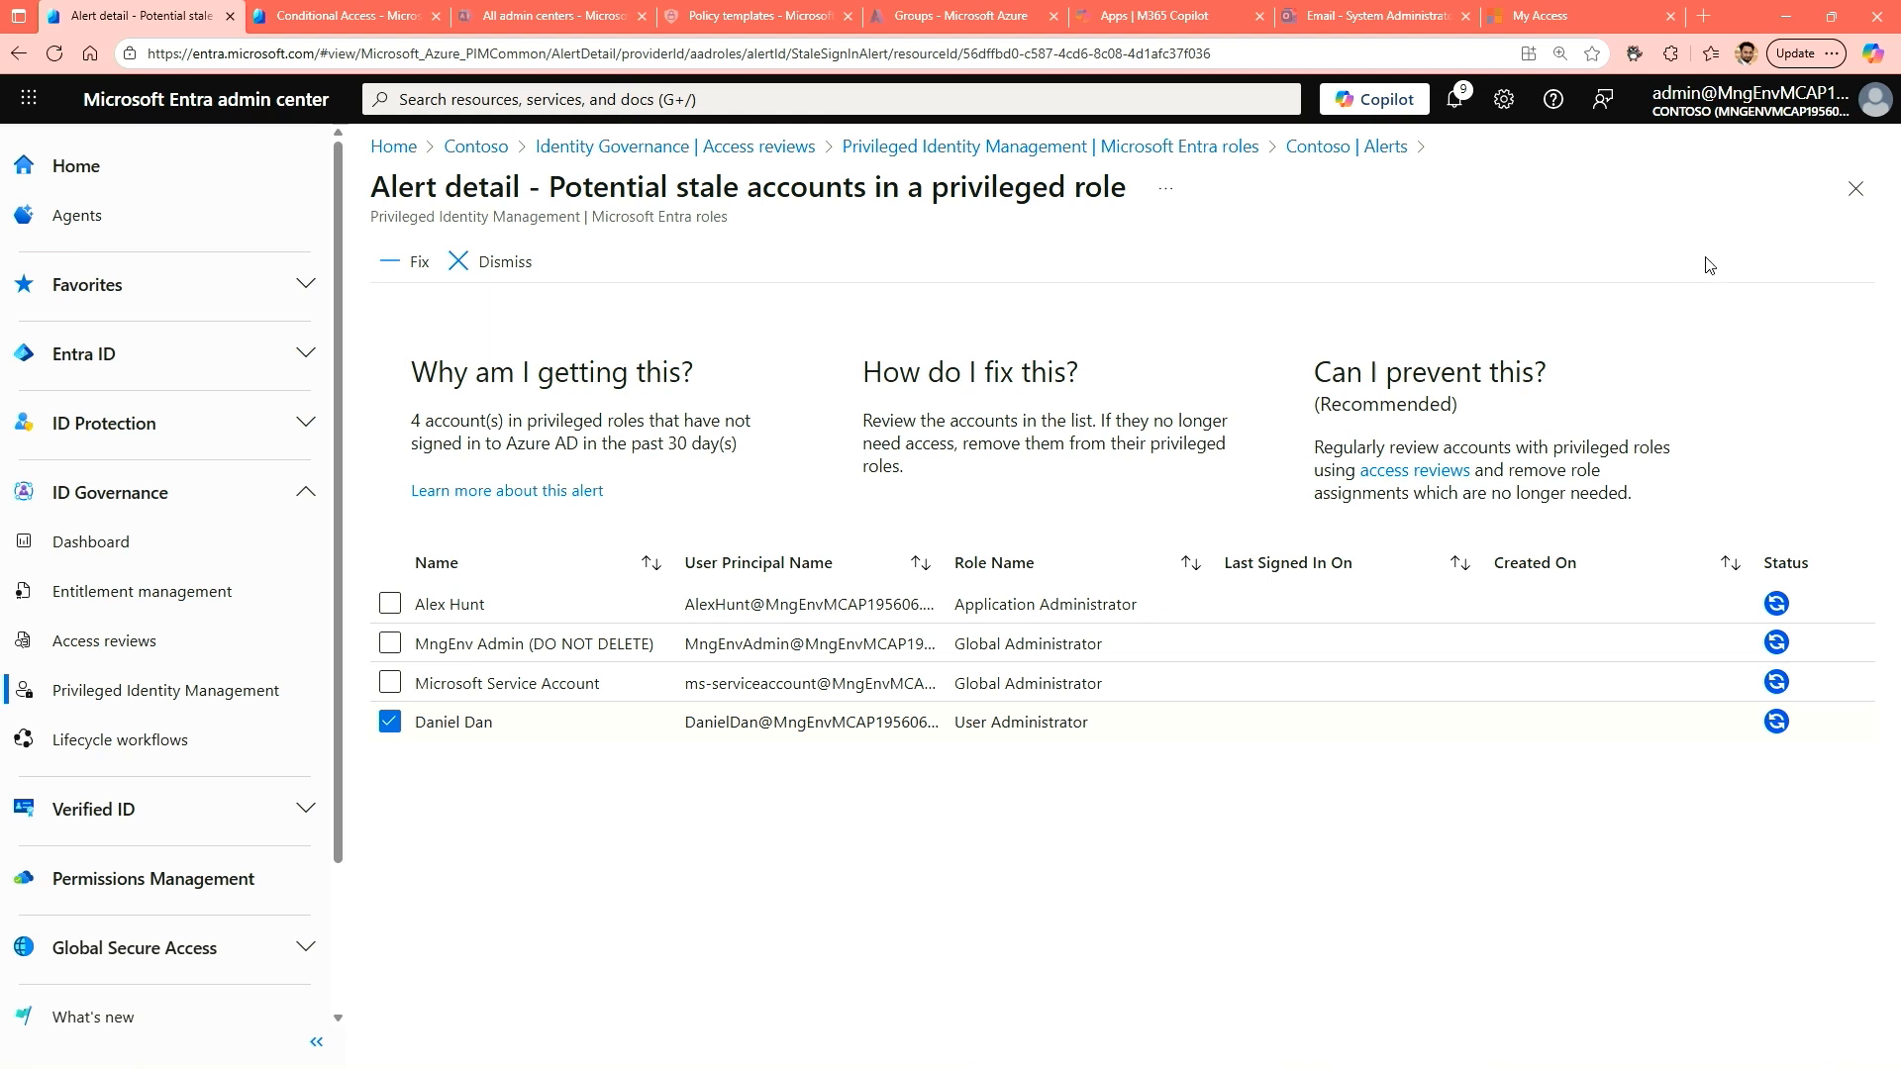
left_click(1855, 189)
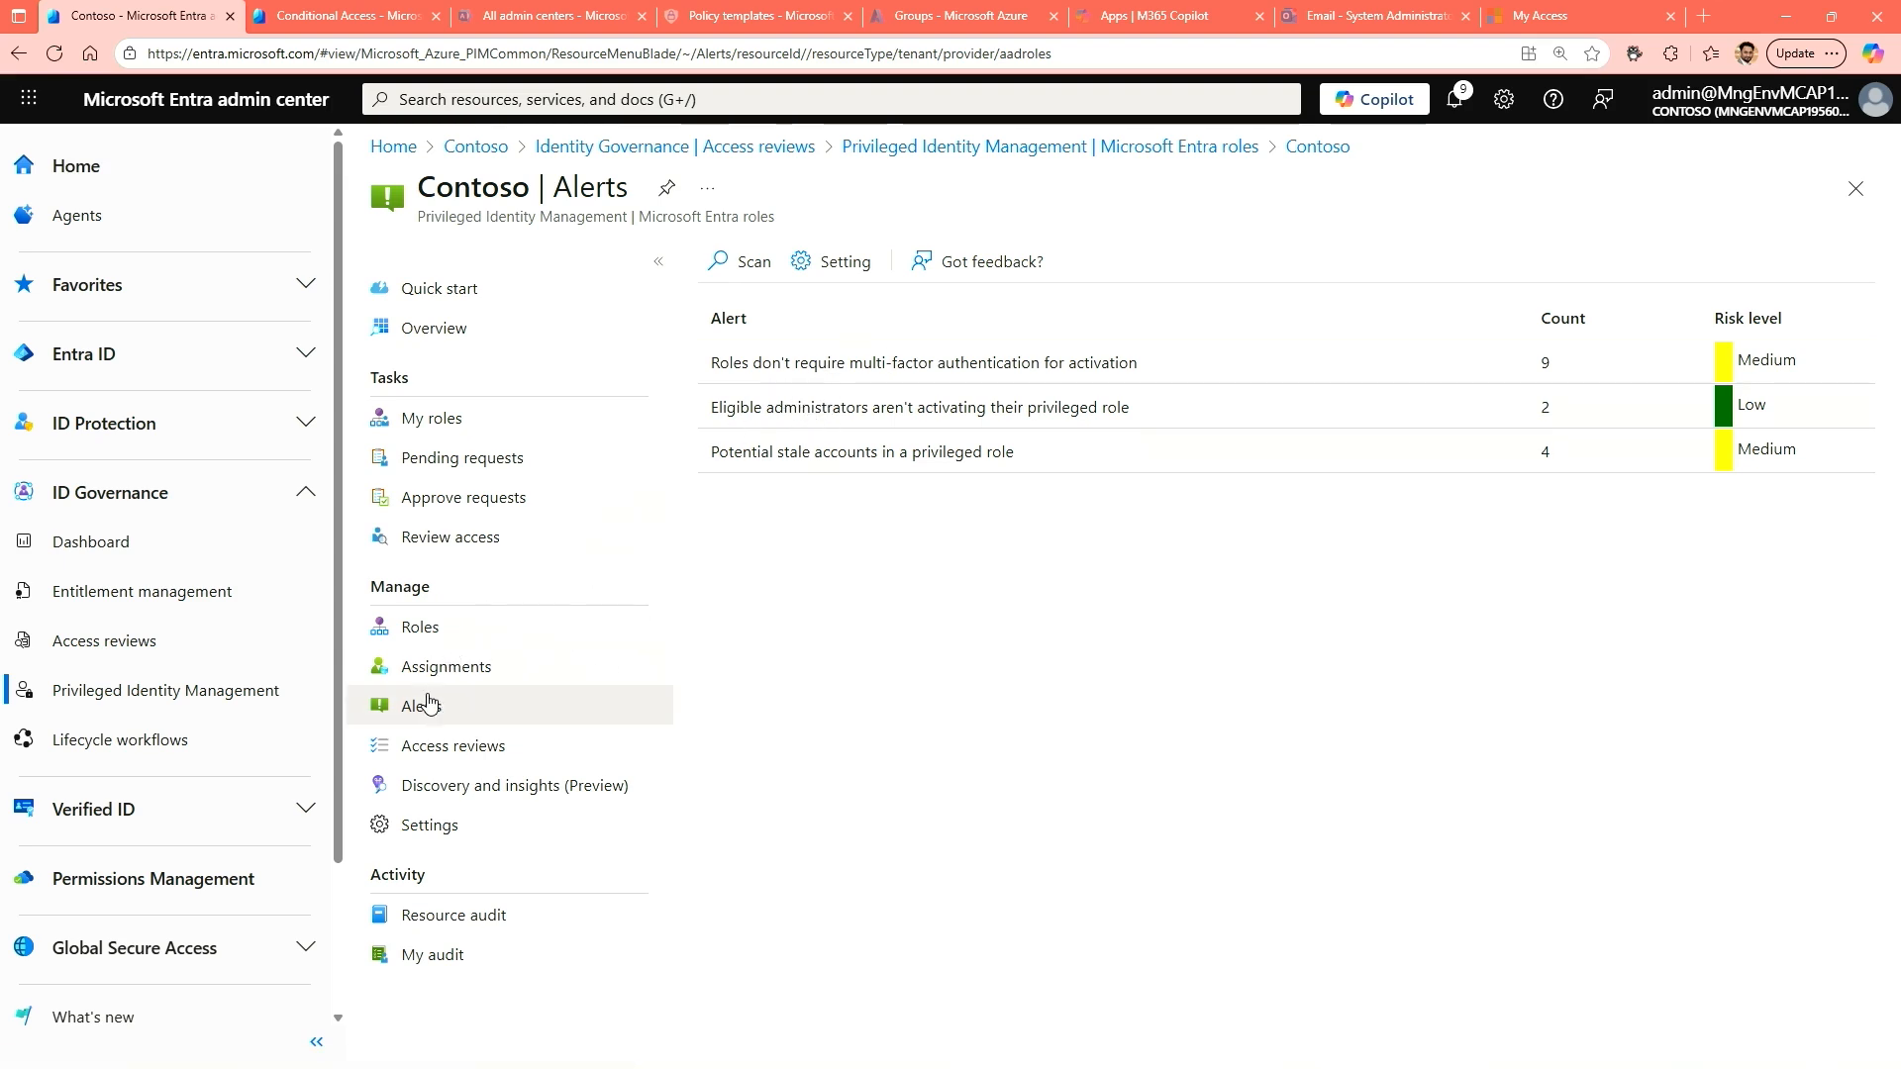
View the access reviews for Microsoft Entra directory roles, and open the groups managed by Privileged Identity Management.
left_click(484, 761)
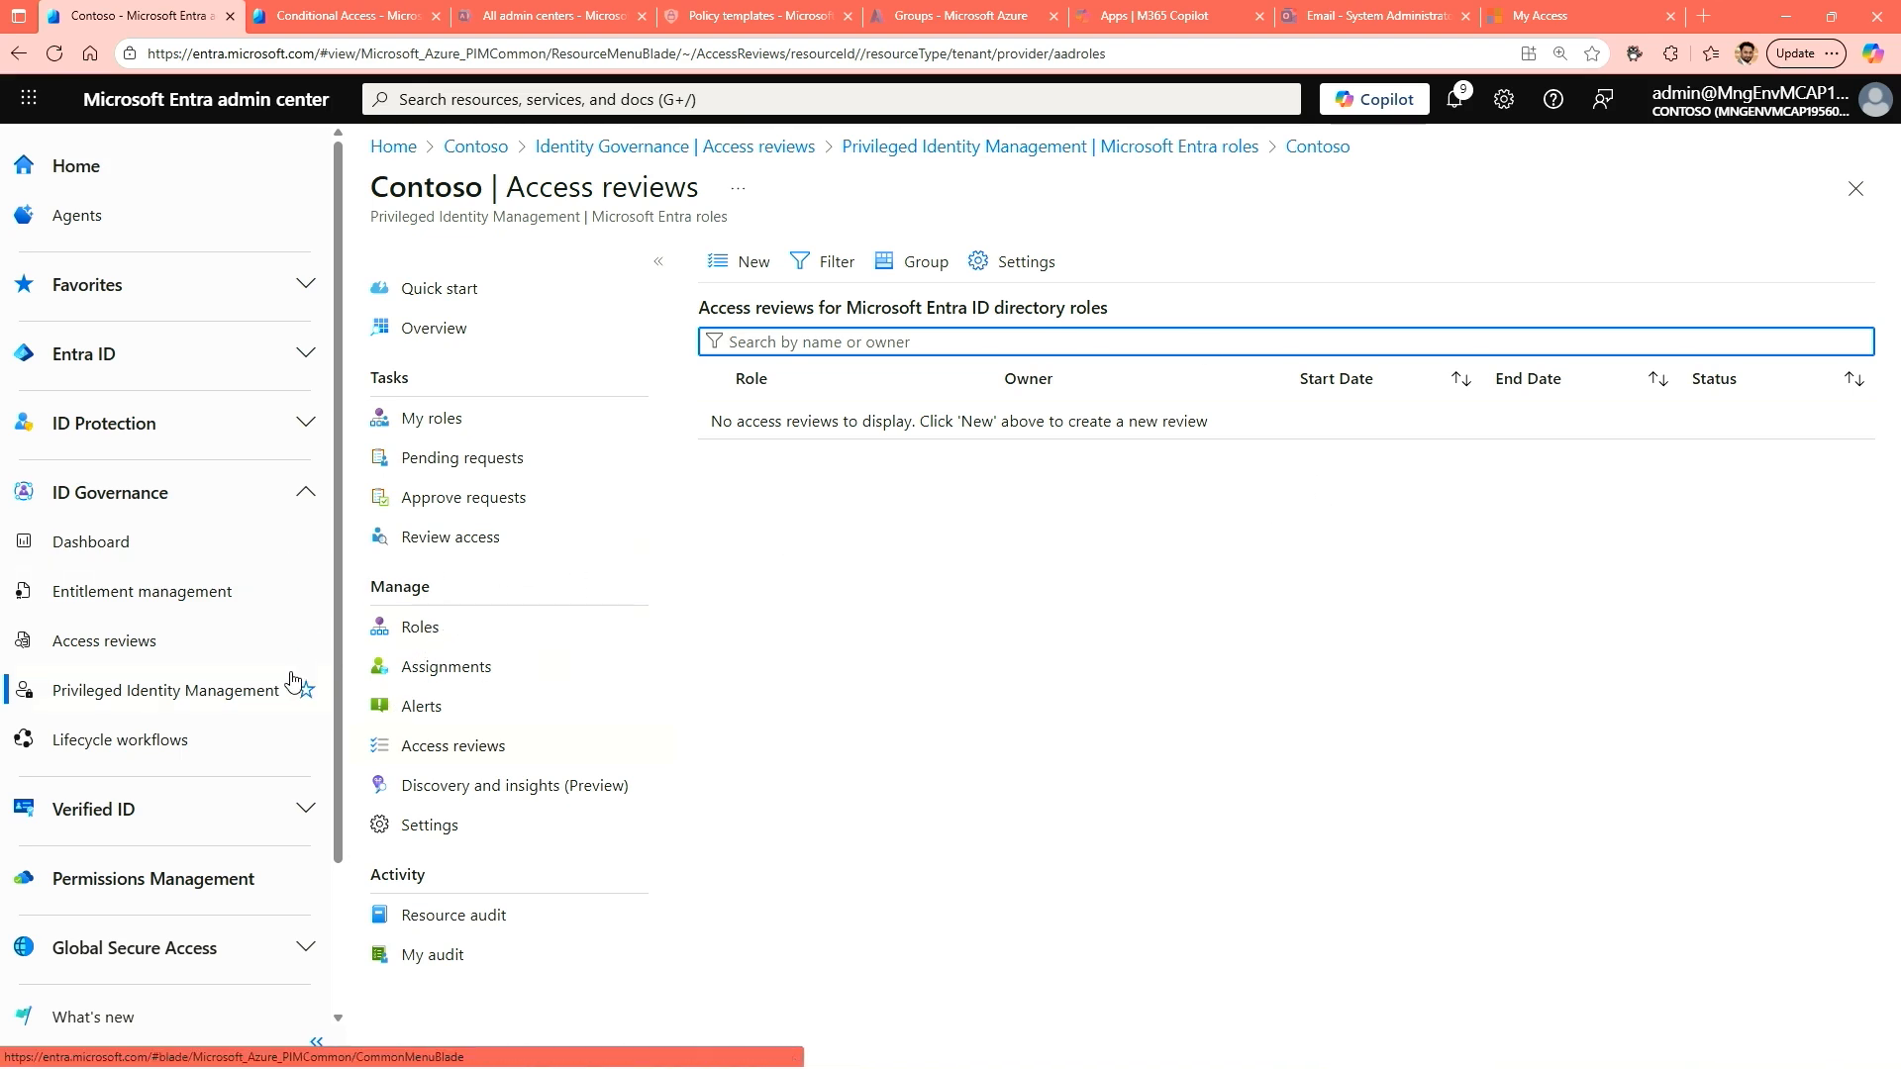
left_click(181, 690)
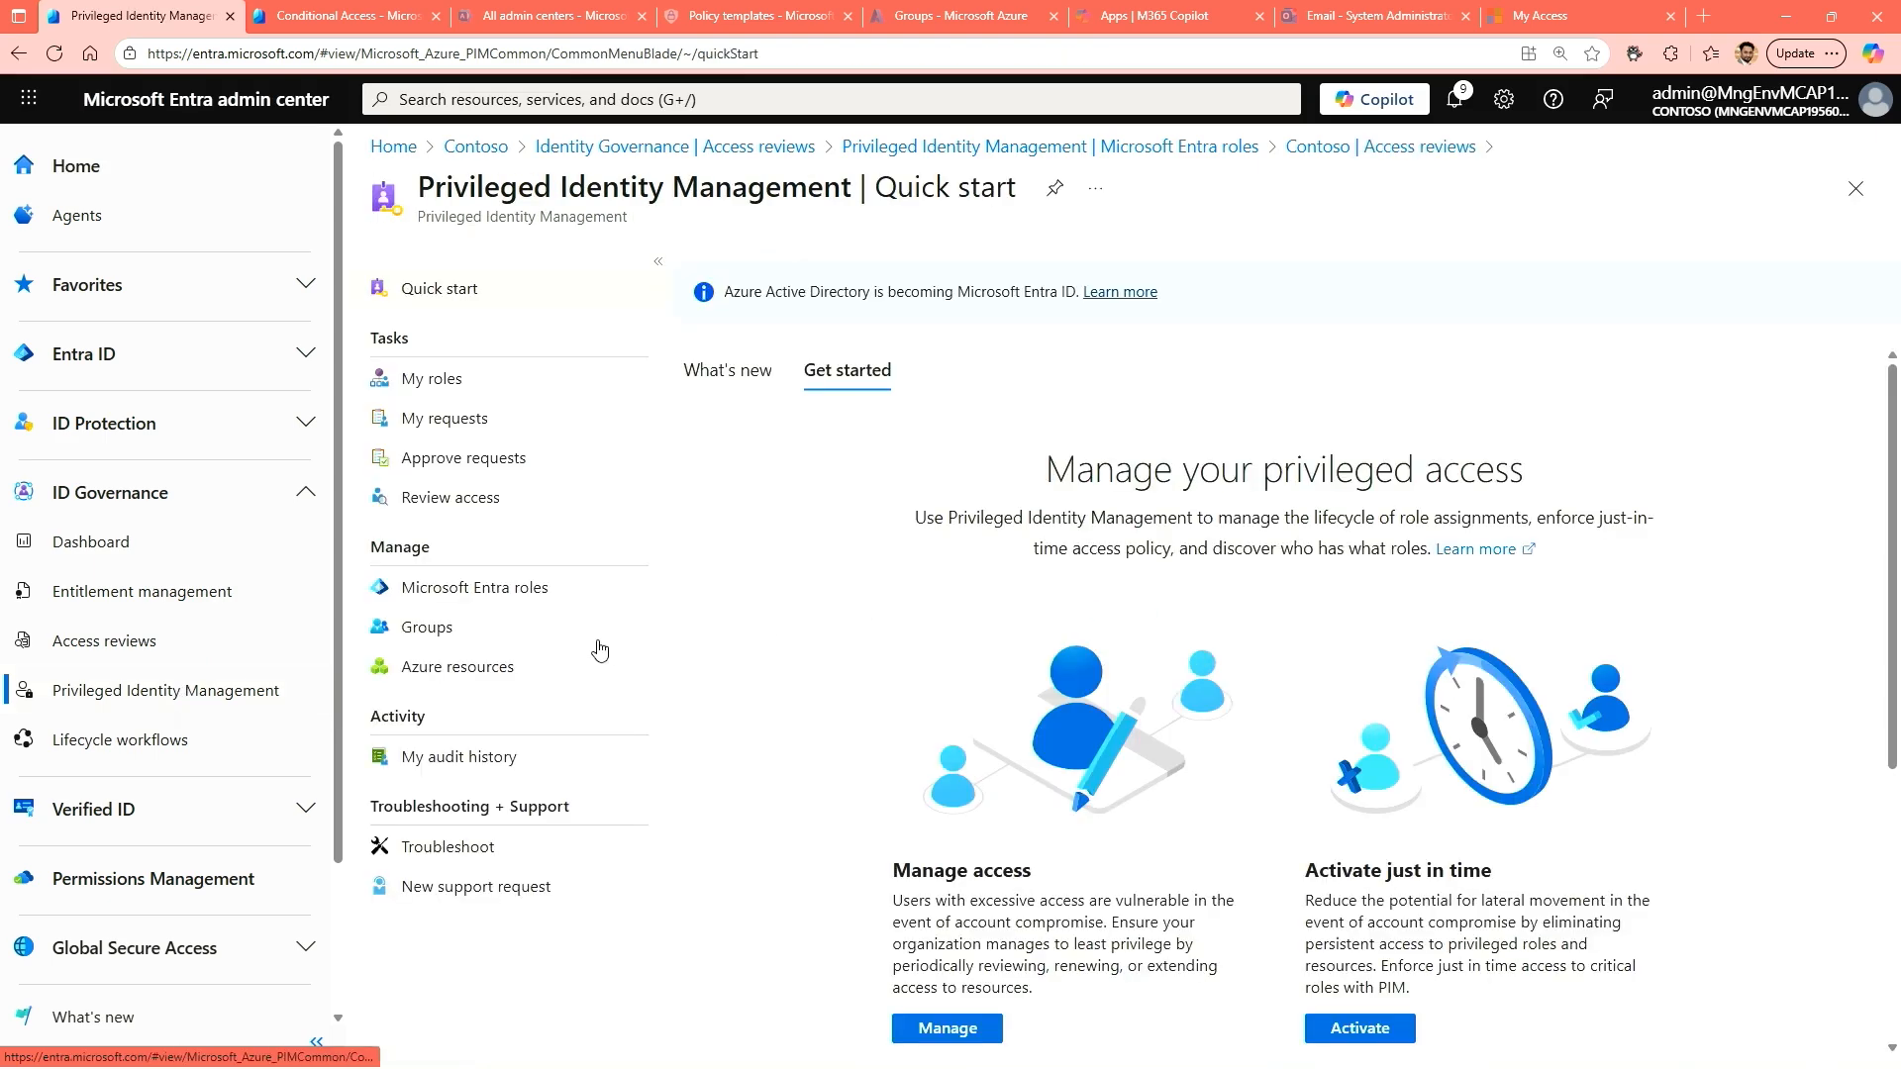
left_click(433, 635)
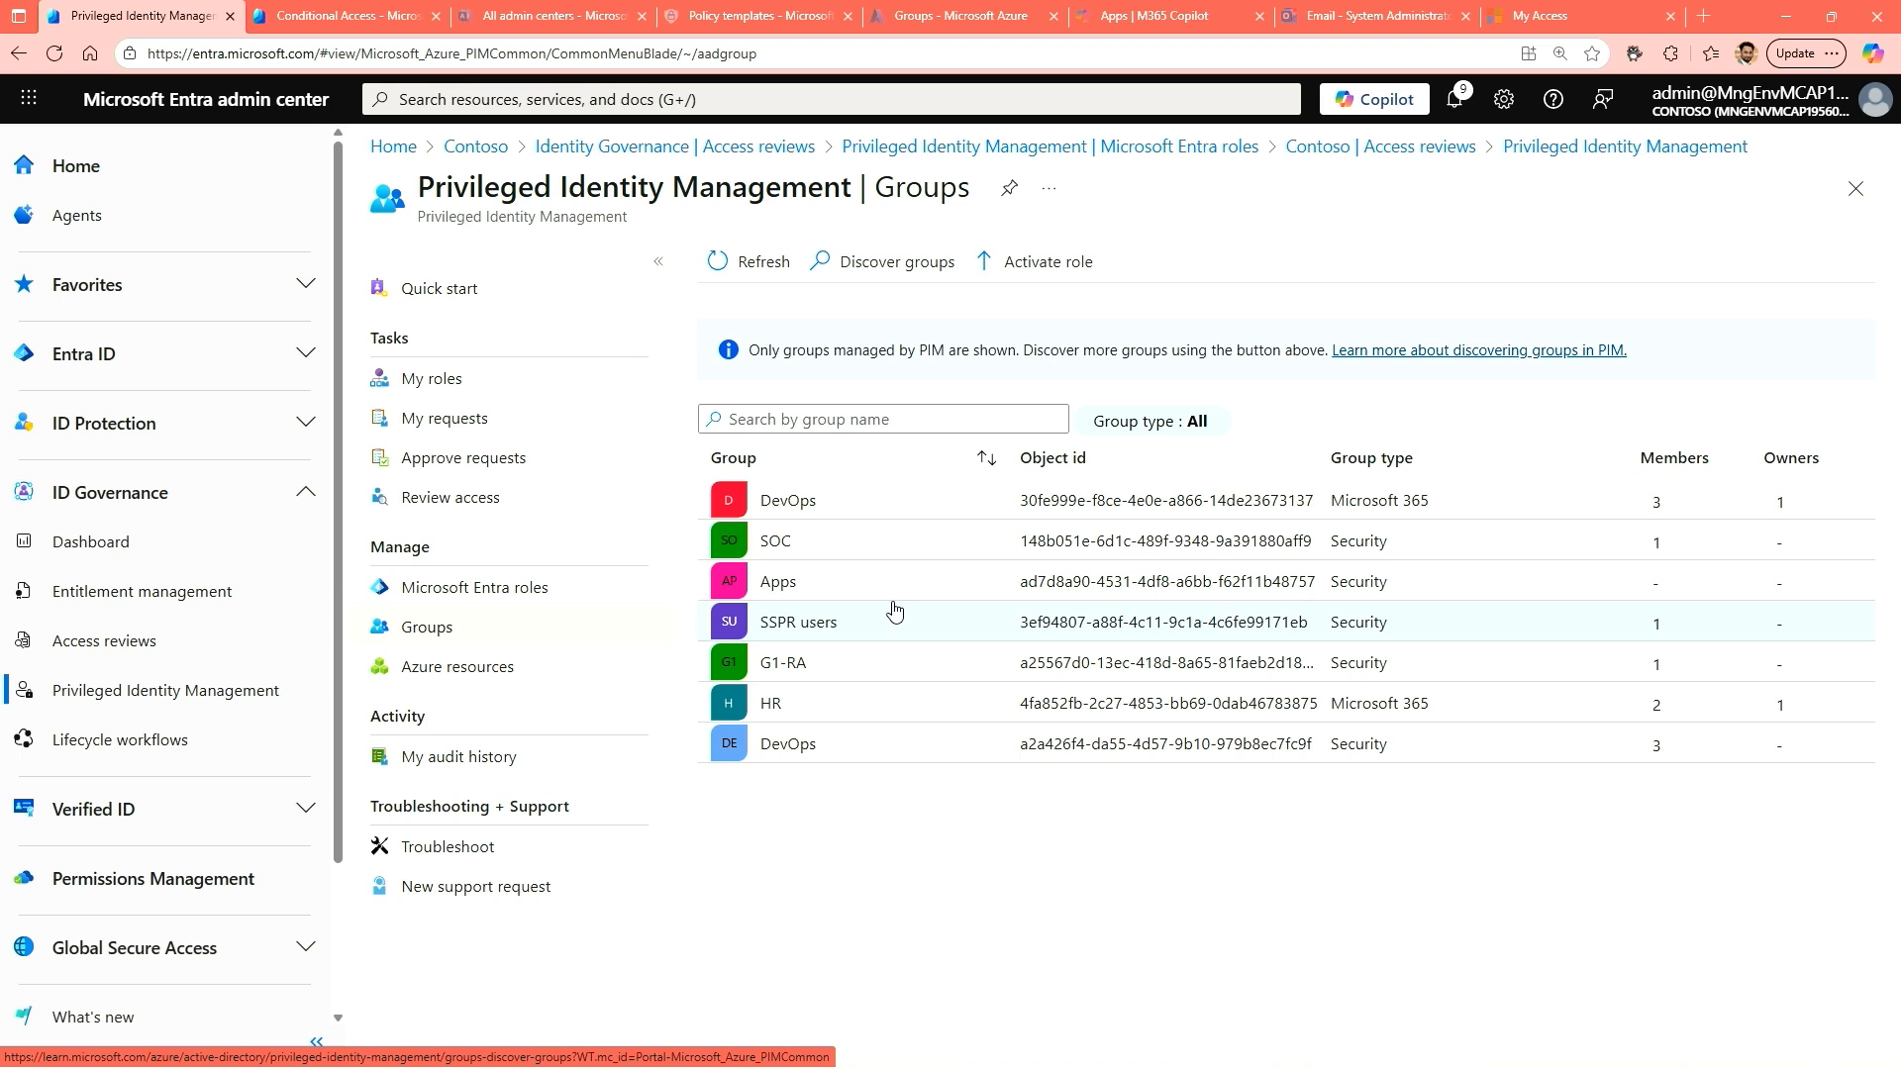
Discover the unmanaged groups and onboard the Security group into Privileged Identity Management.
left_click(889, 279)
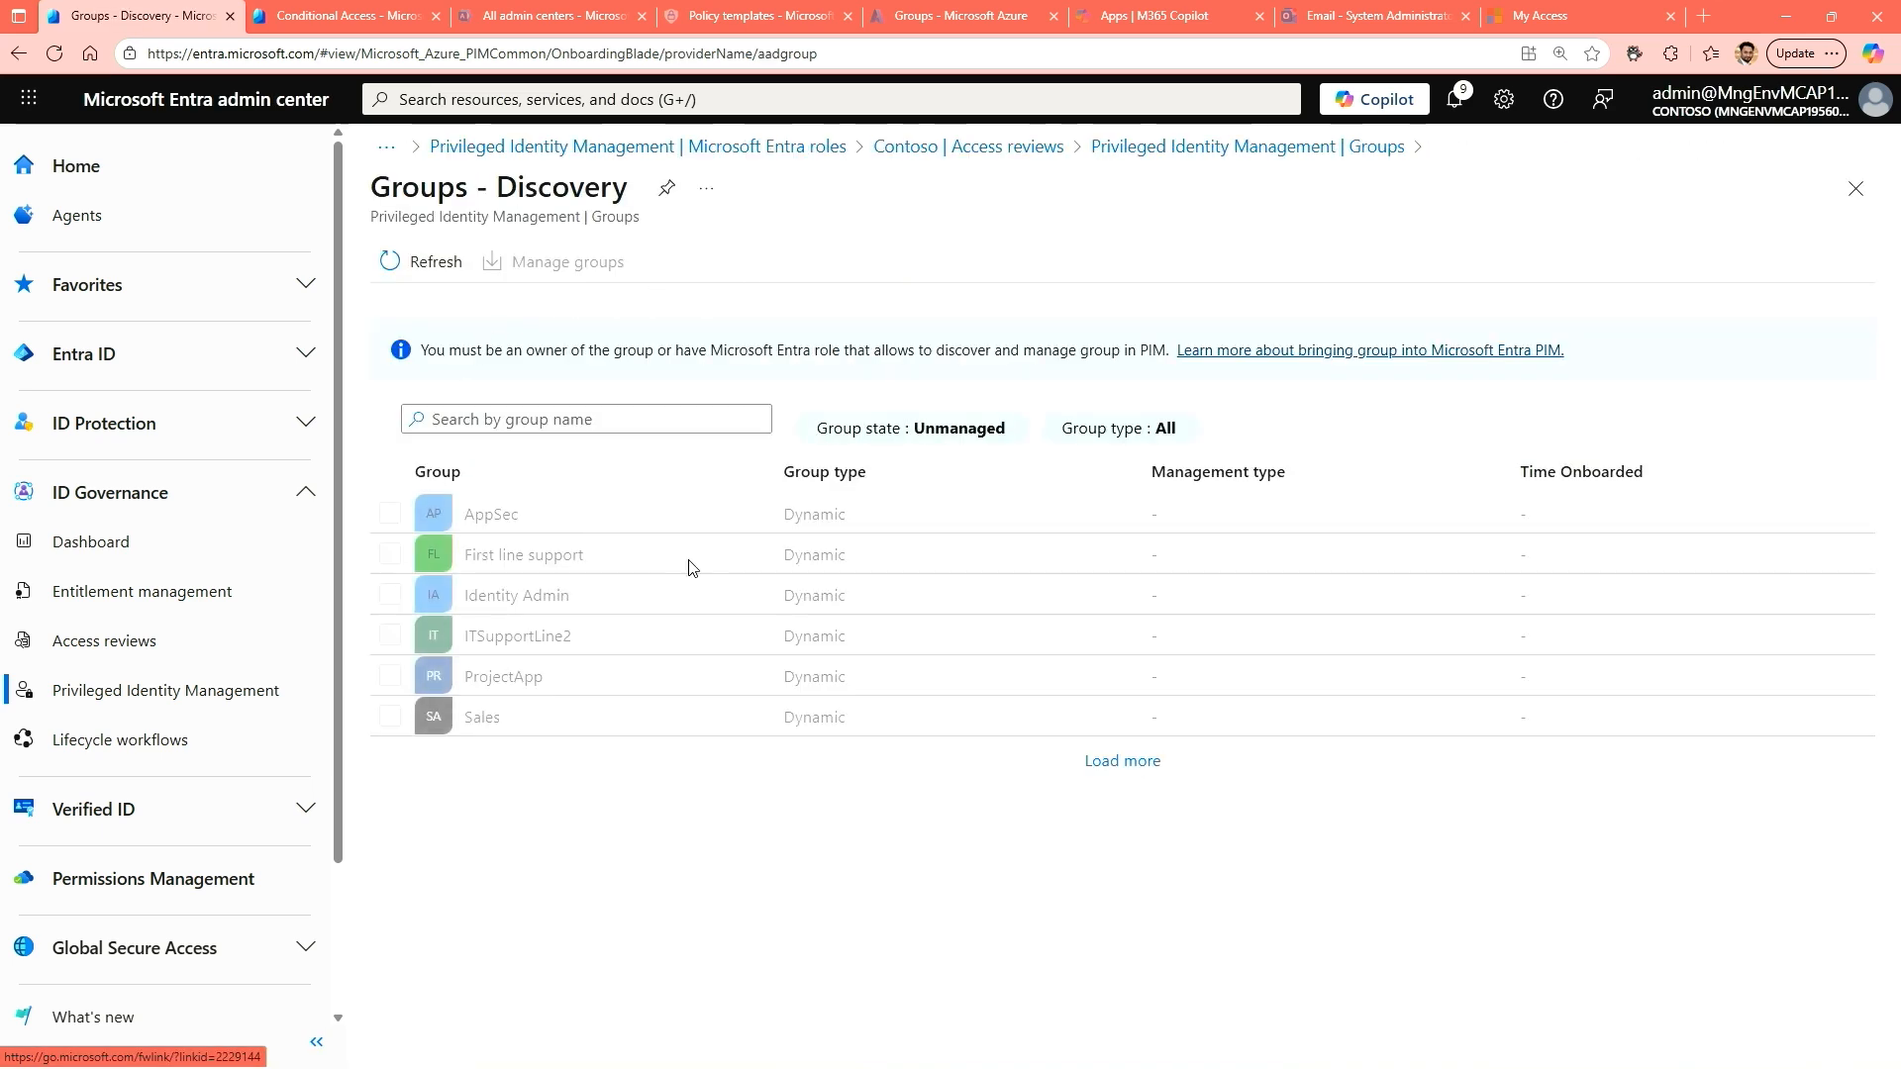
left_click(1127, 761)
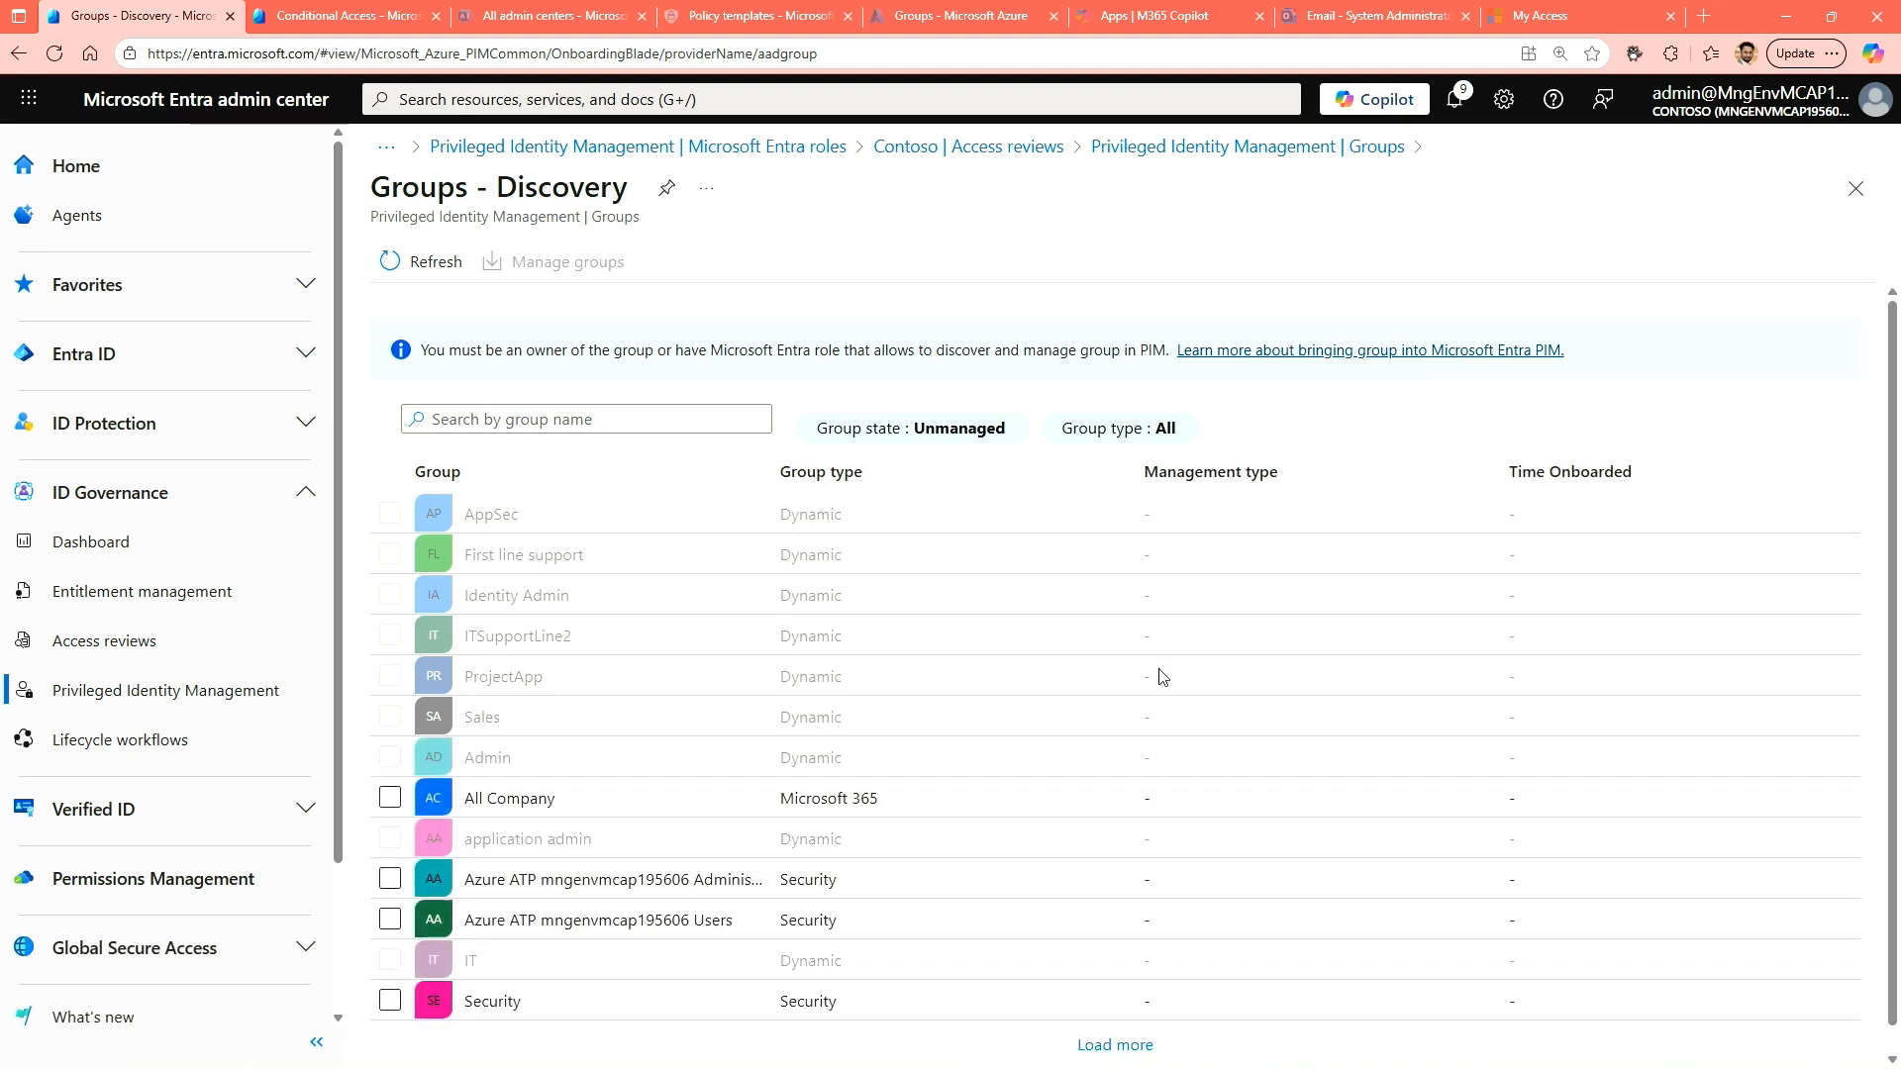
scroll(693, 714, "down", 1)
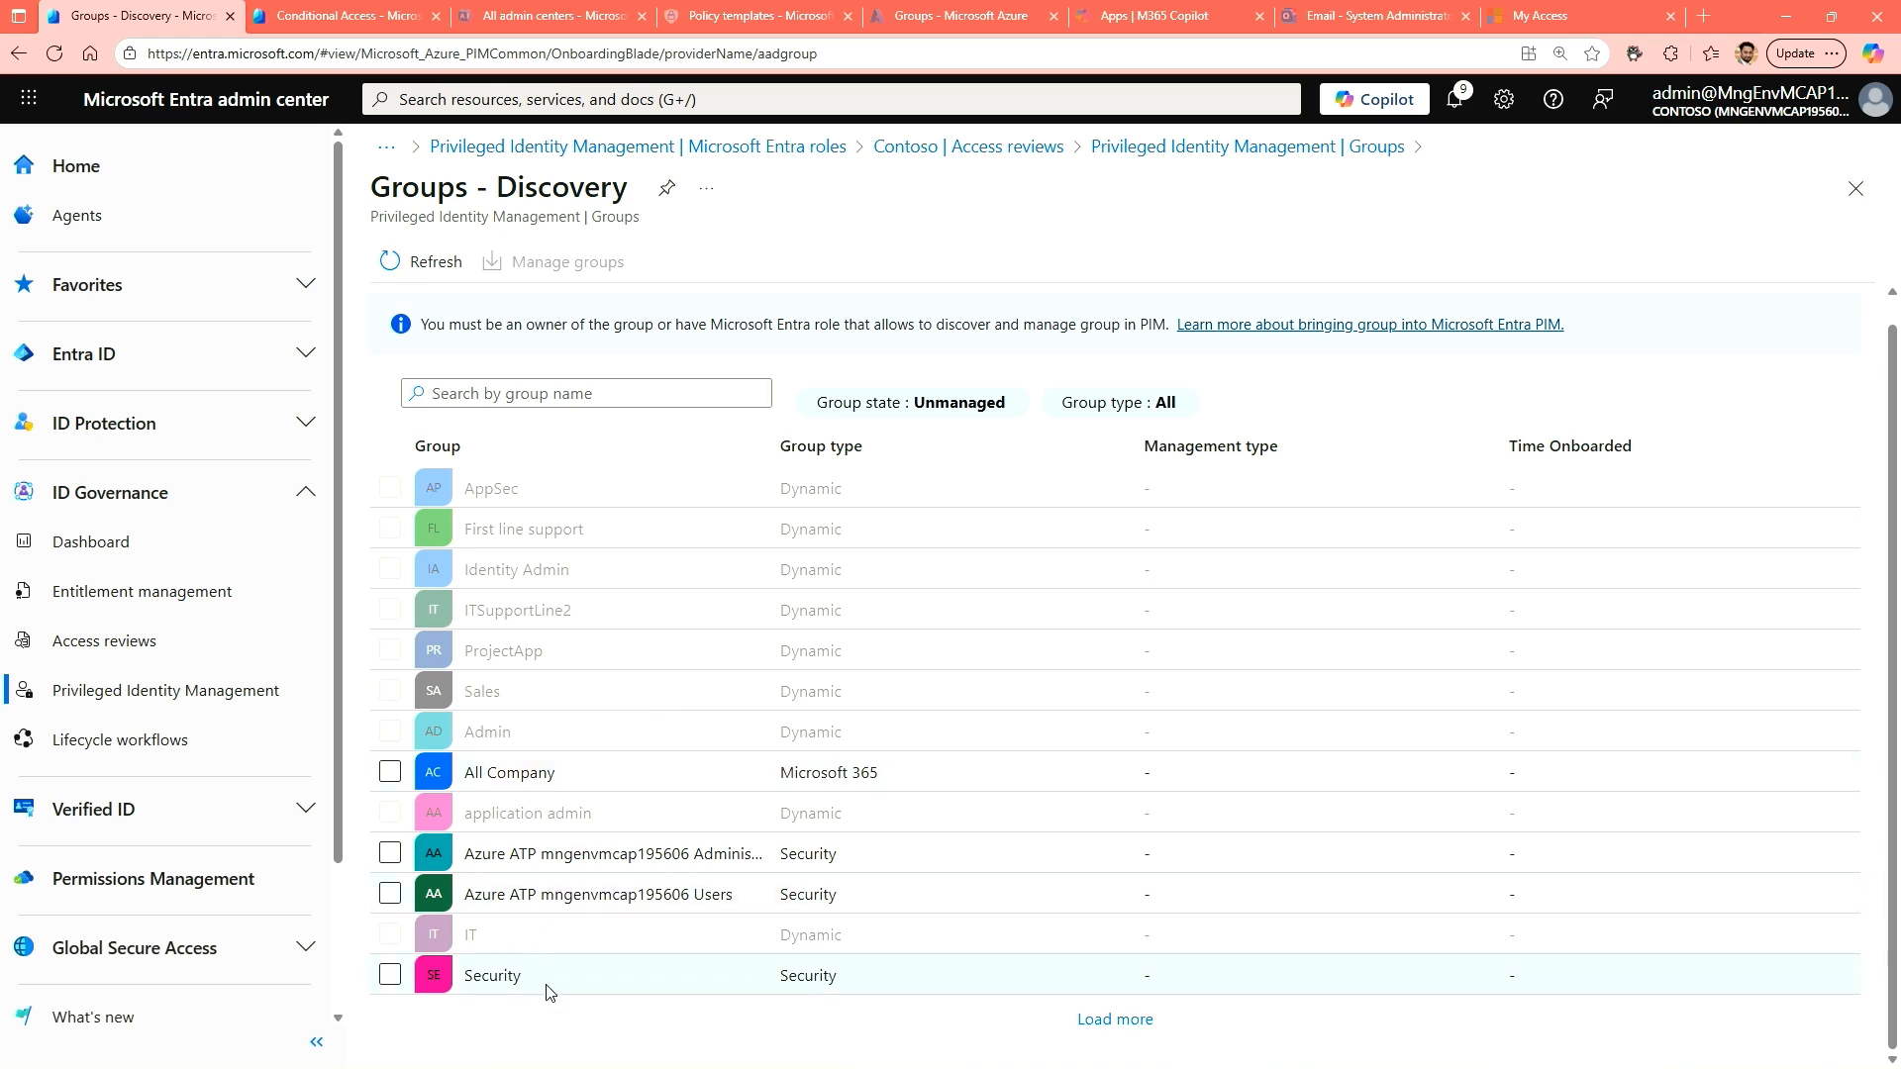
left_click(390, 976)
left_click(1132, 1025)
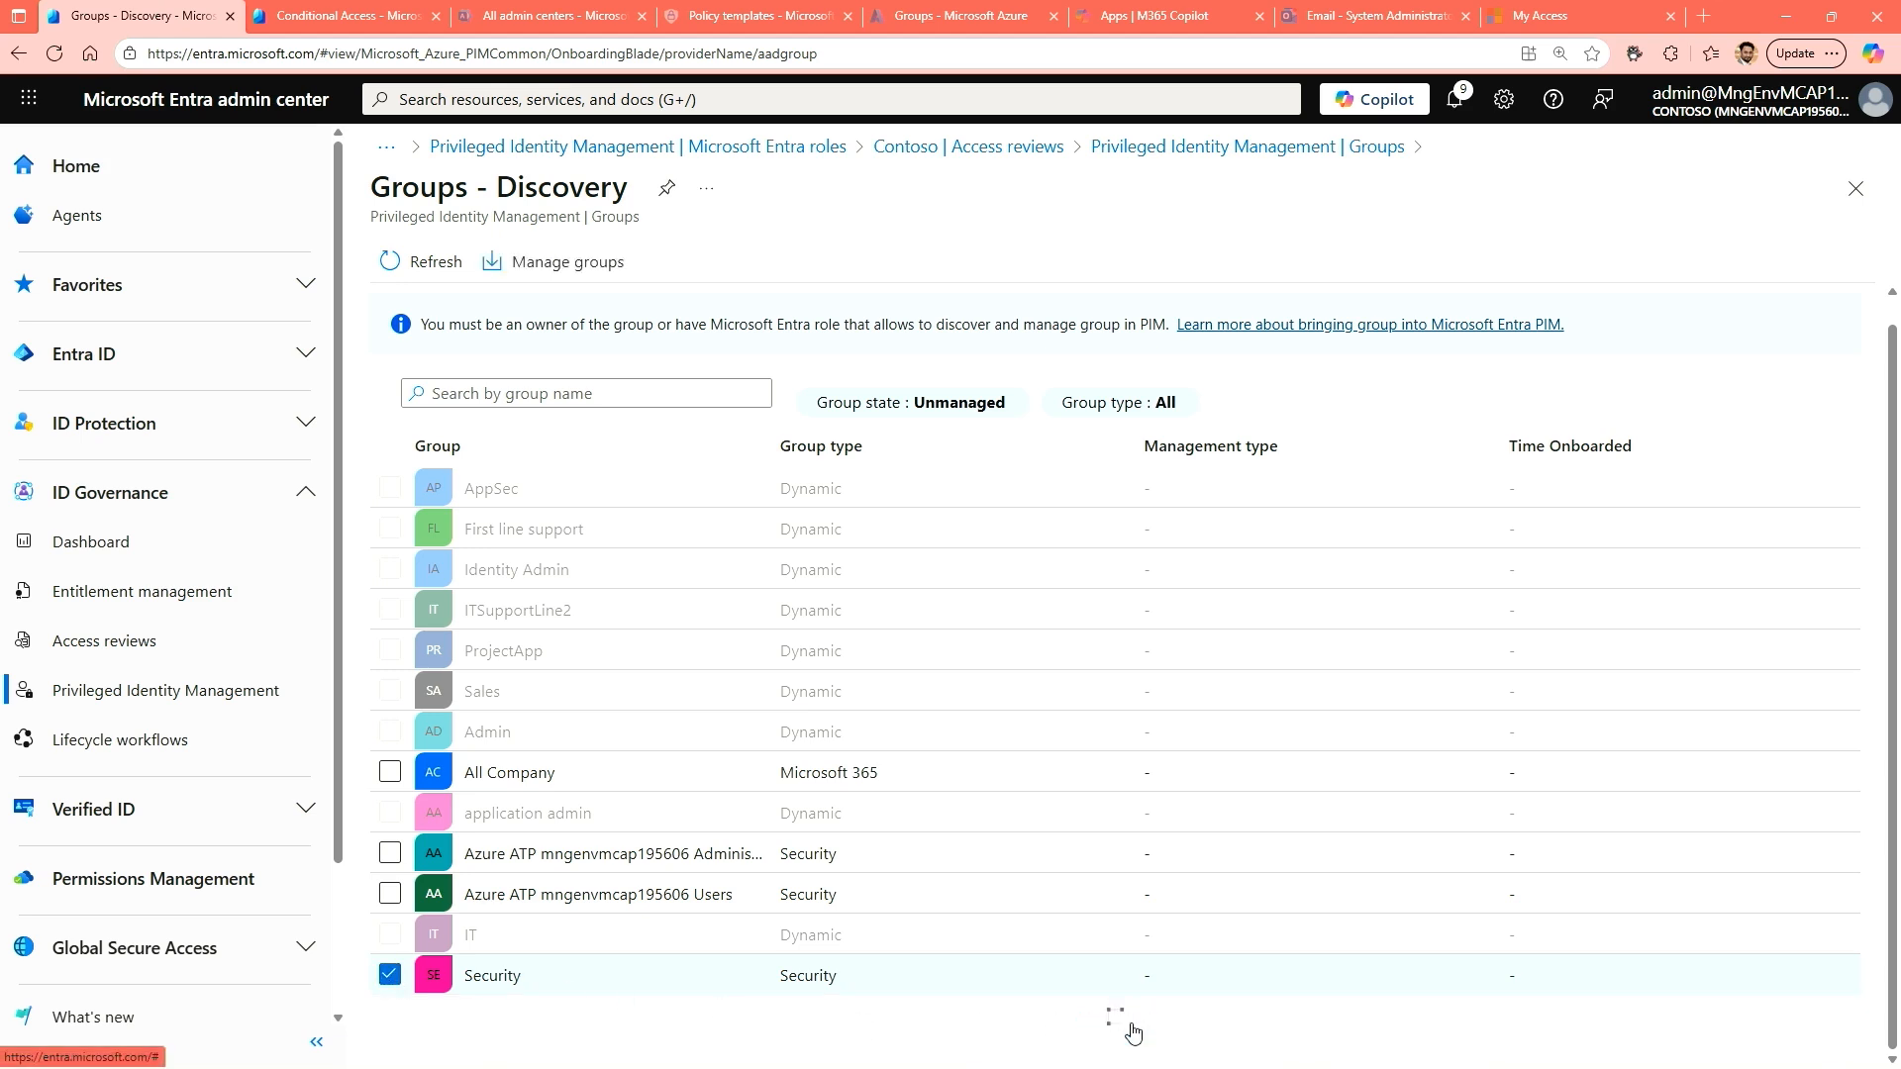
scroll(871, 861, "down", 2)
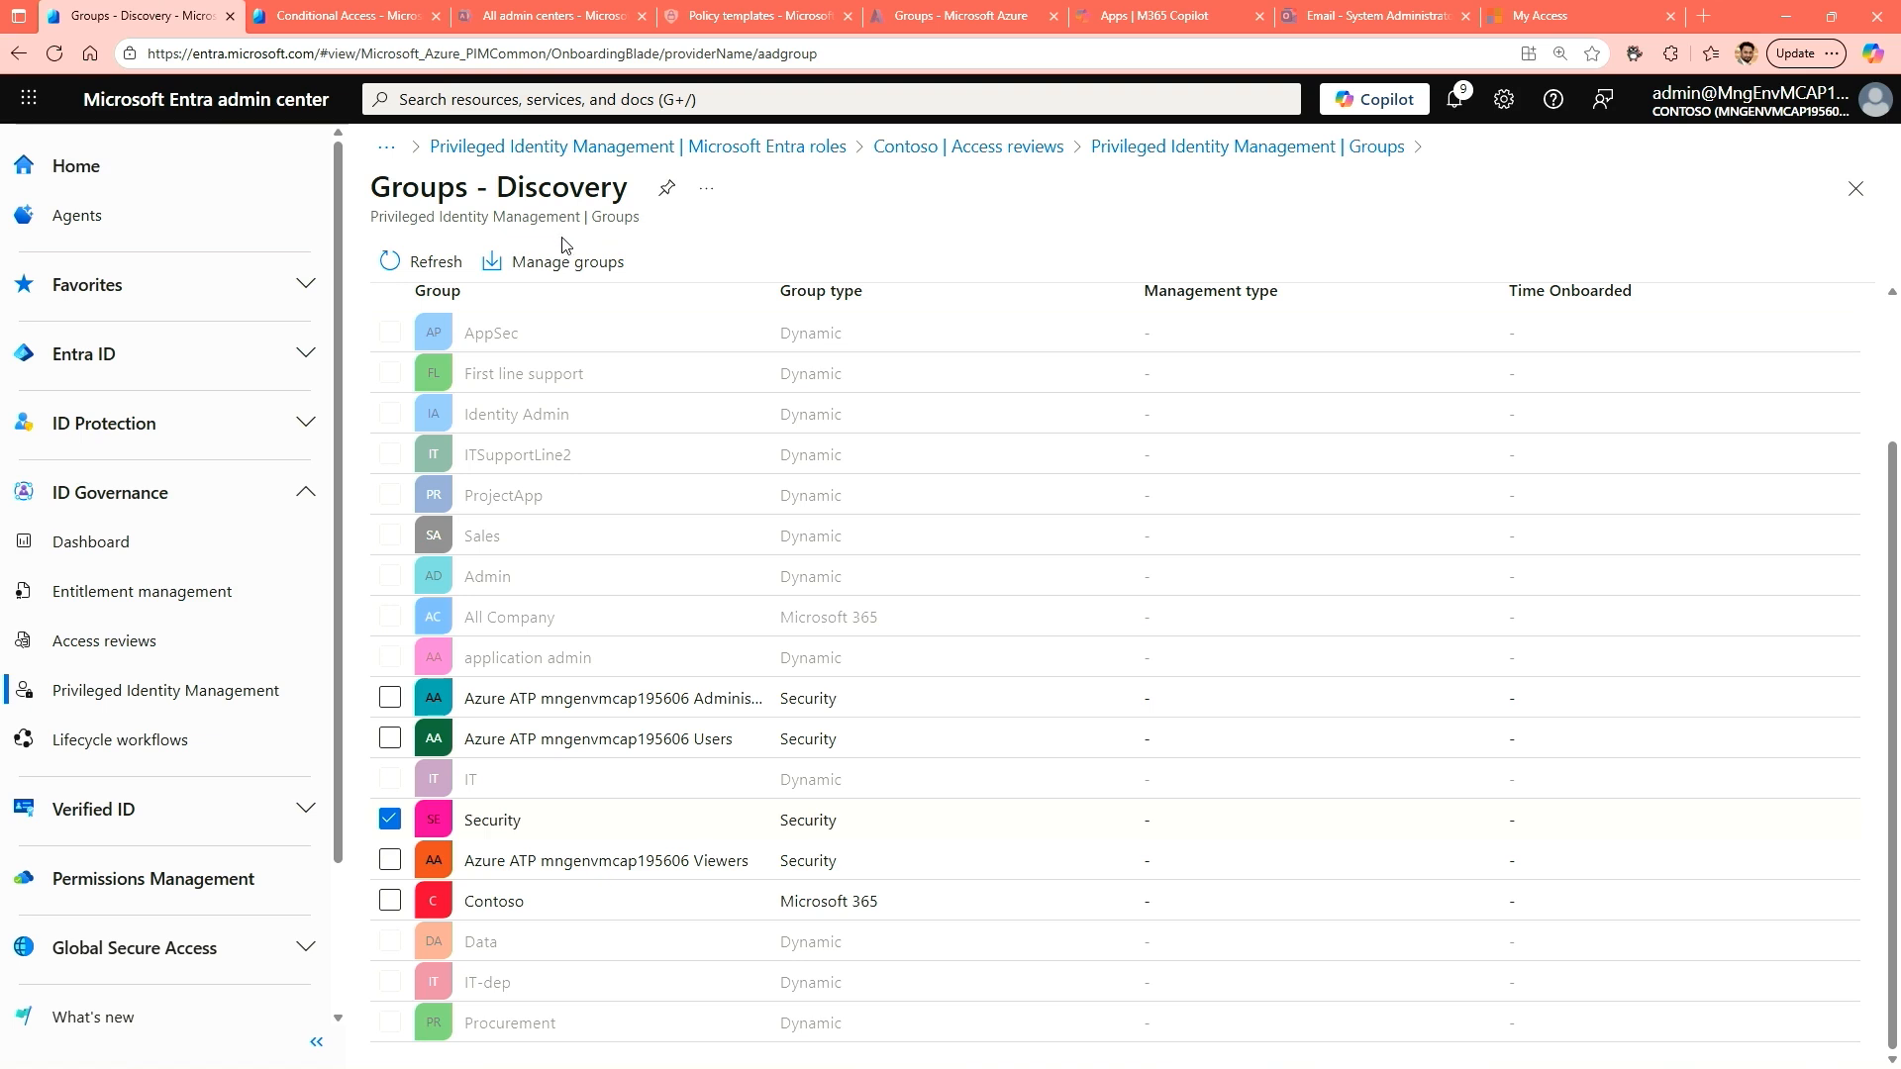
left_click(579, 266)
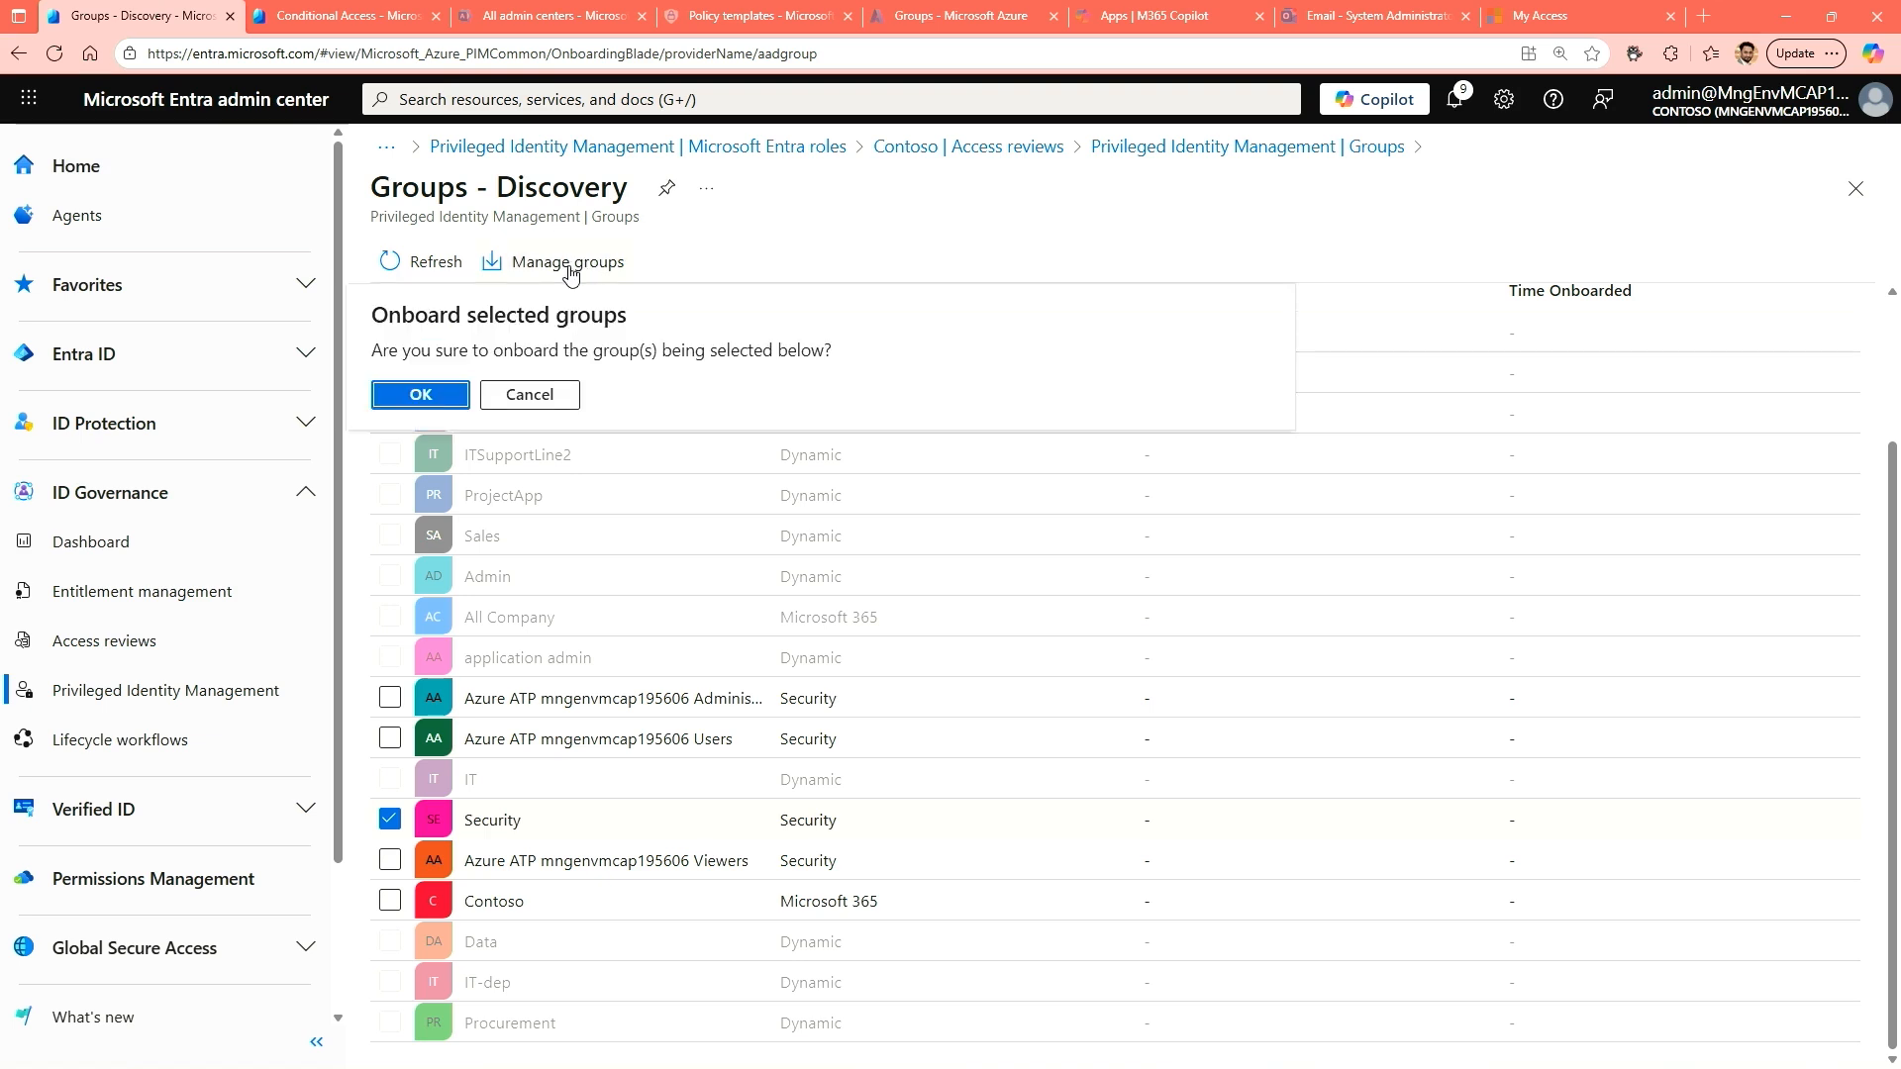
left_click(411, 397)
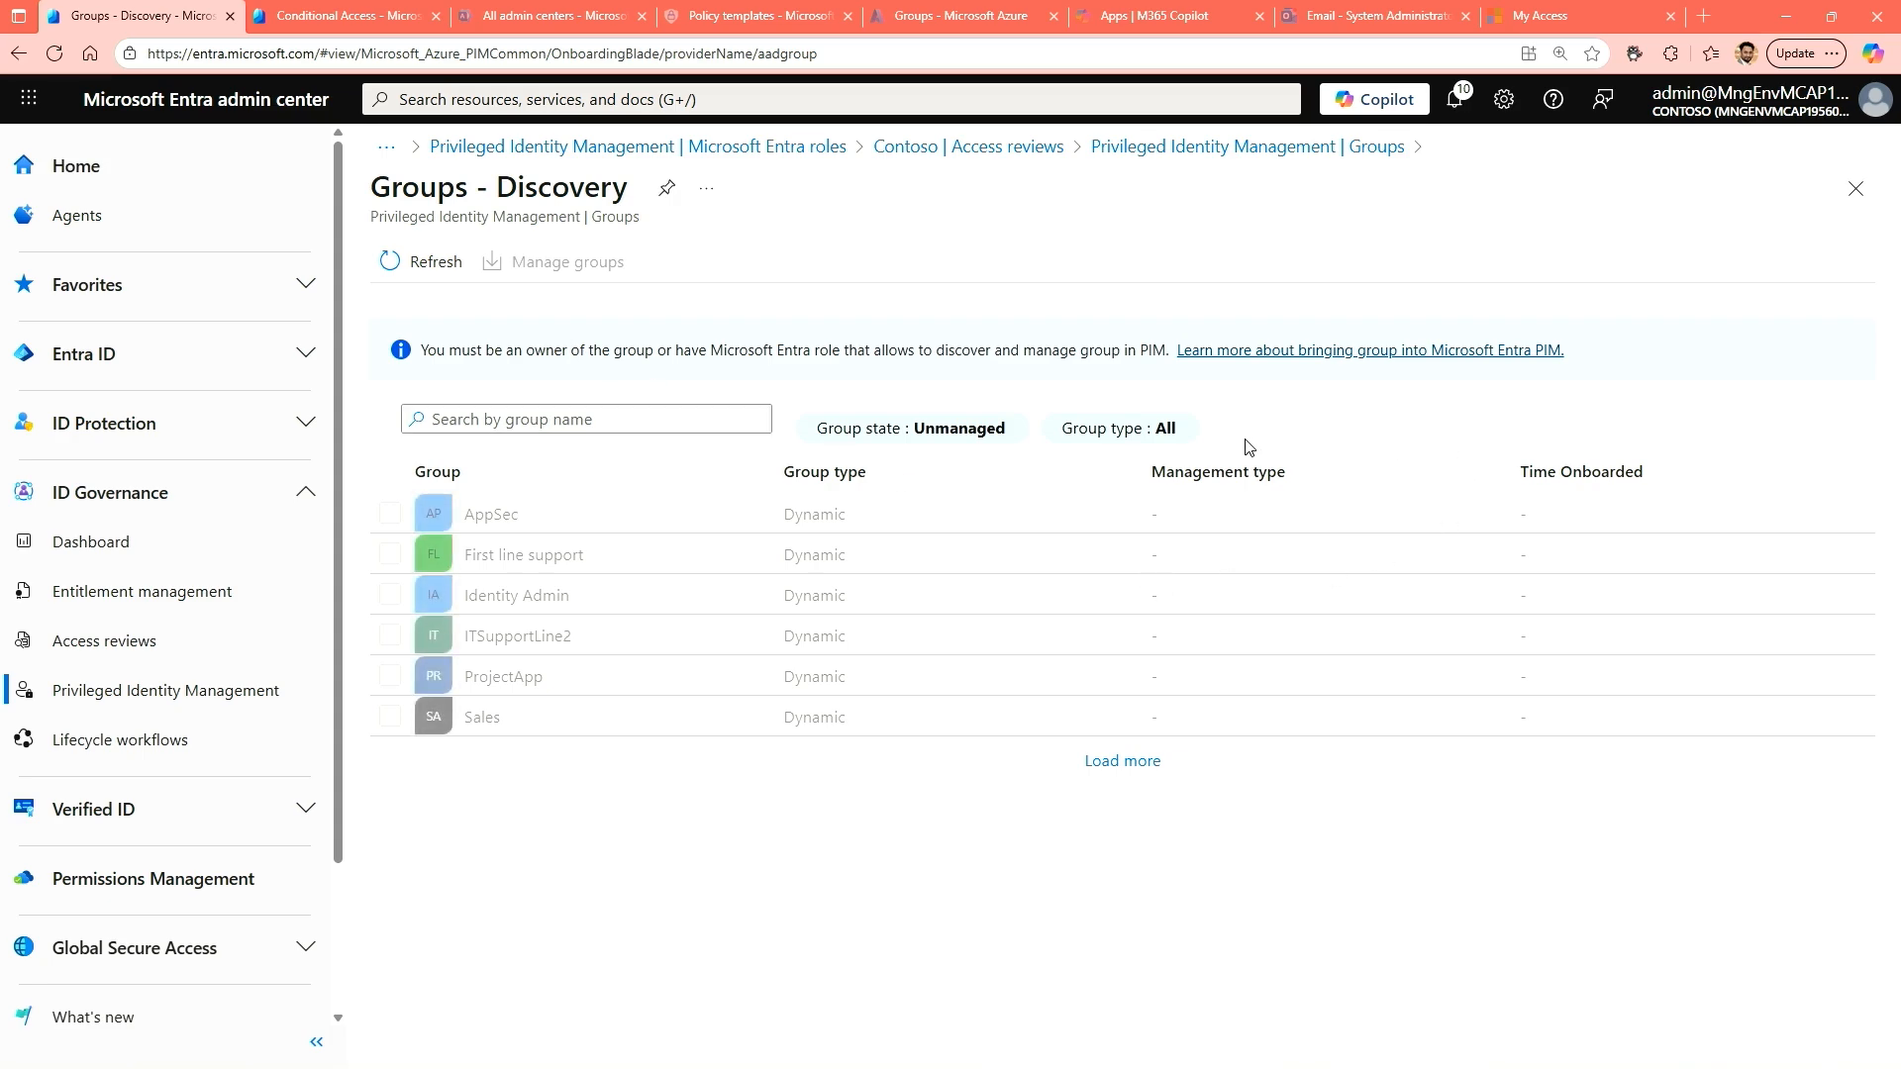
Open the Security group from the managed groups and check its active, expired and eligible assignments under your own roles.
left_click(1294, 149)
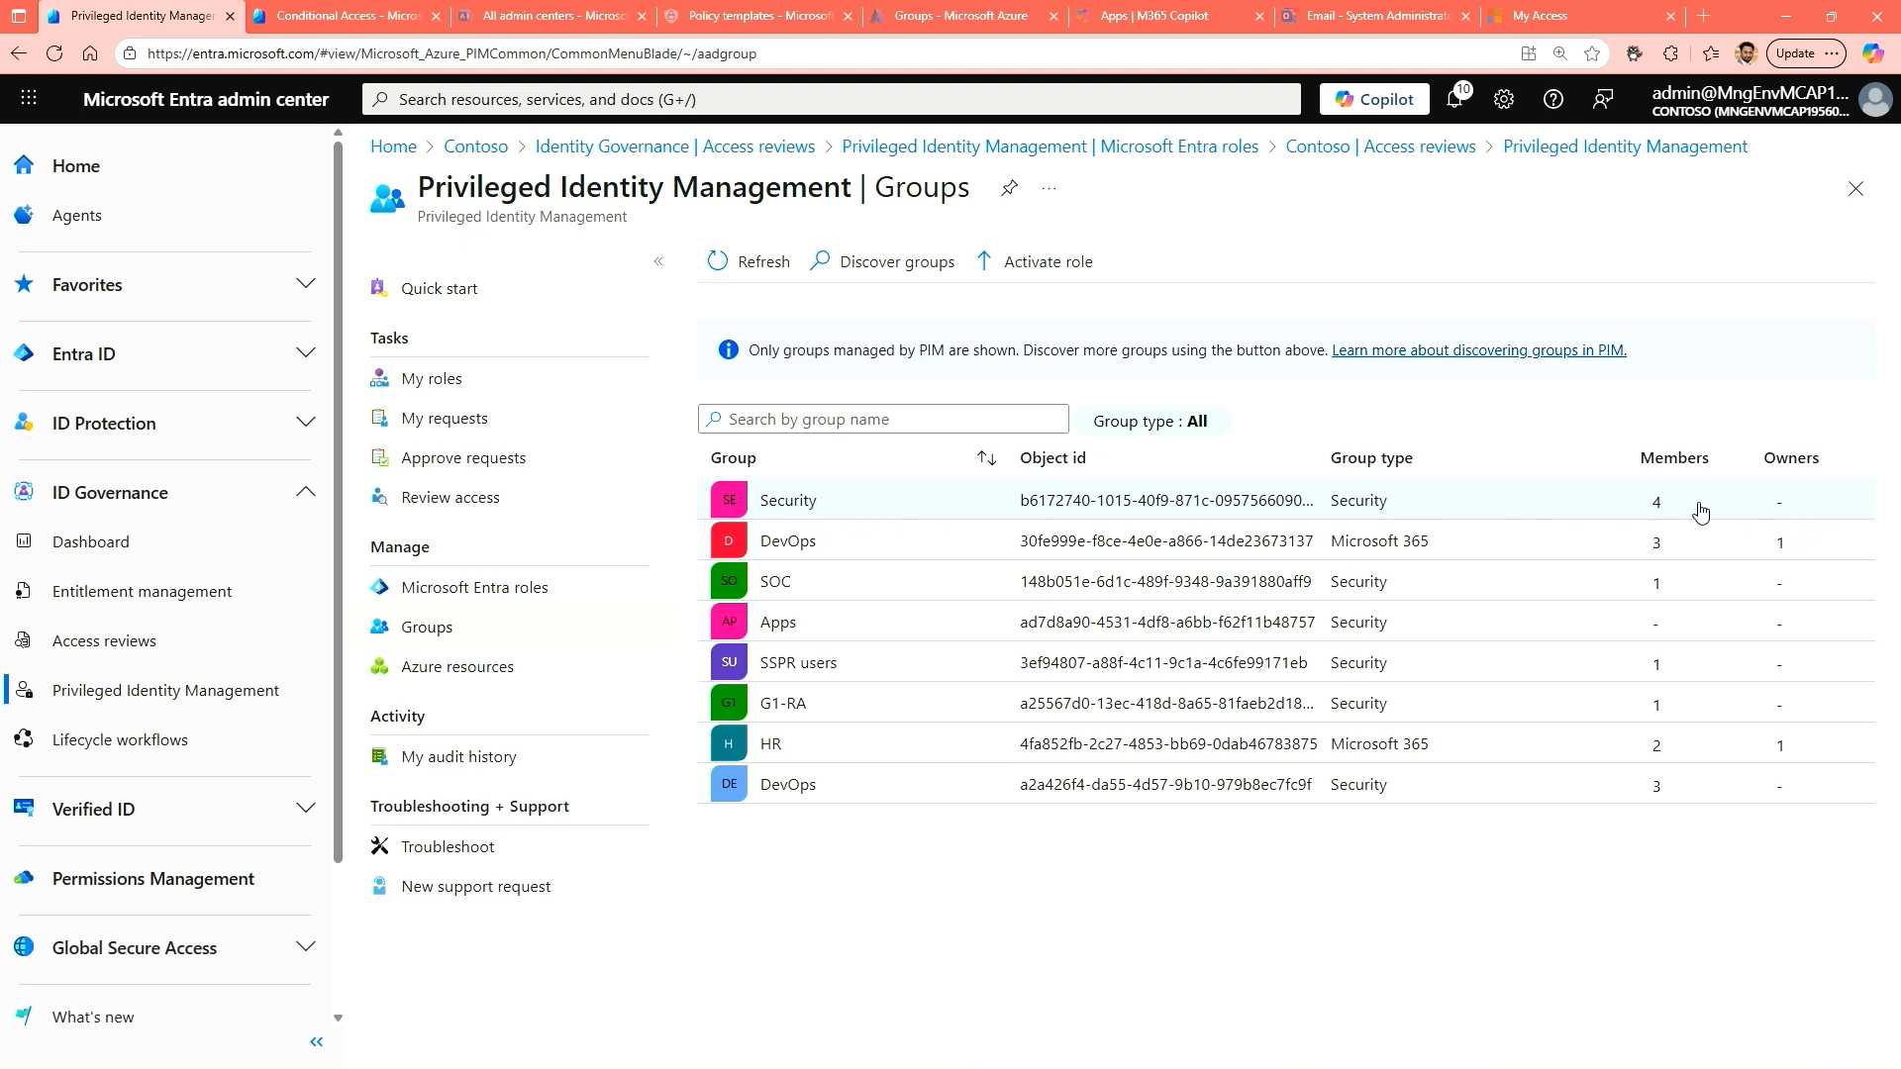
left_click(792, 502)
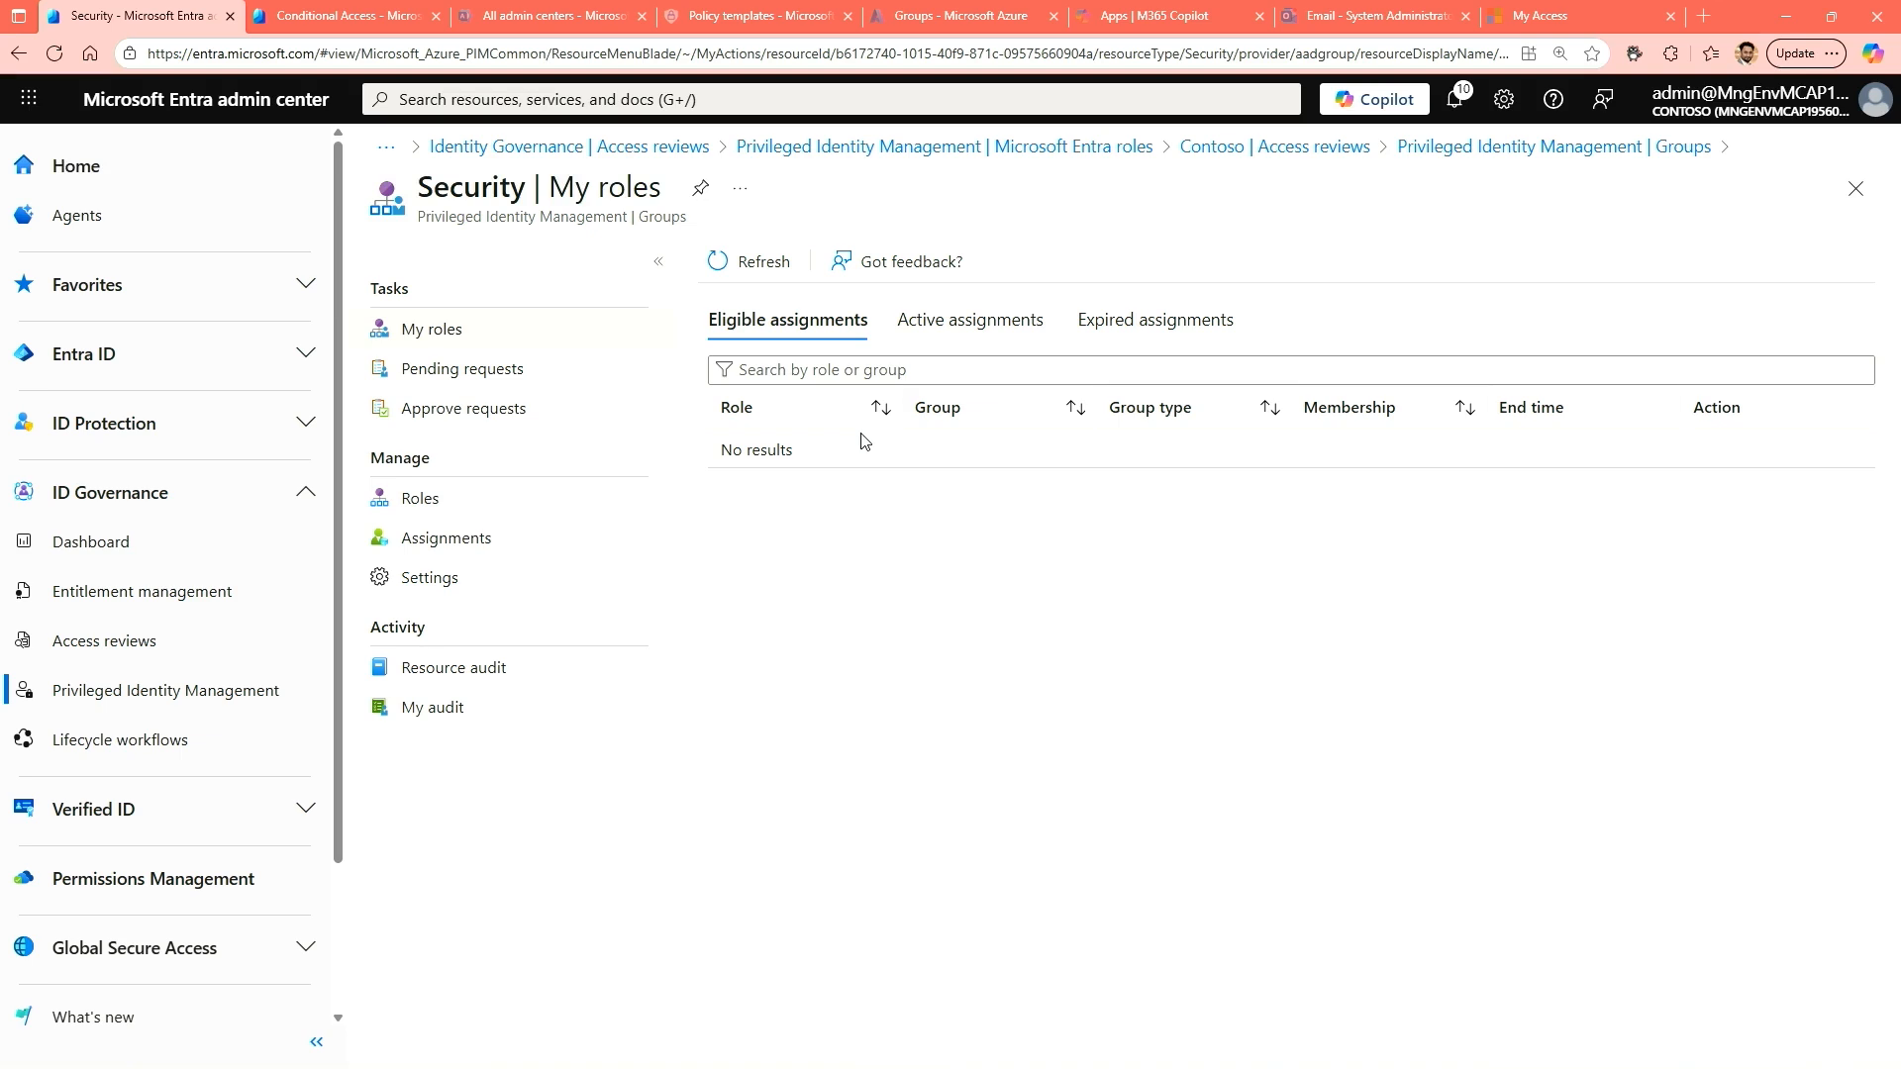
left_click(958, 324)
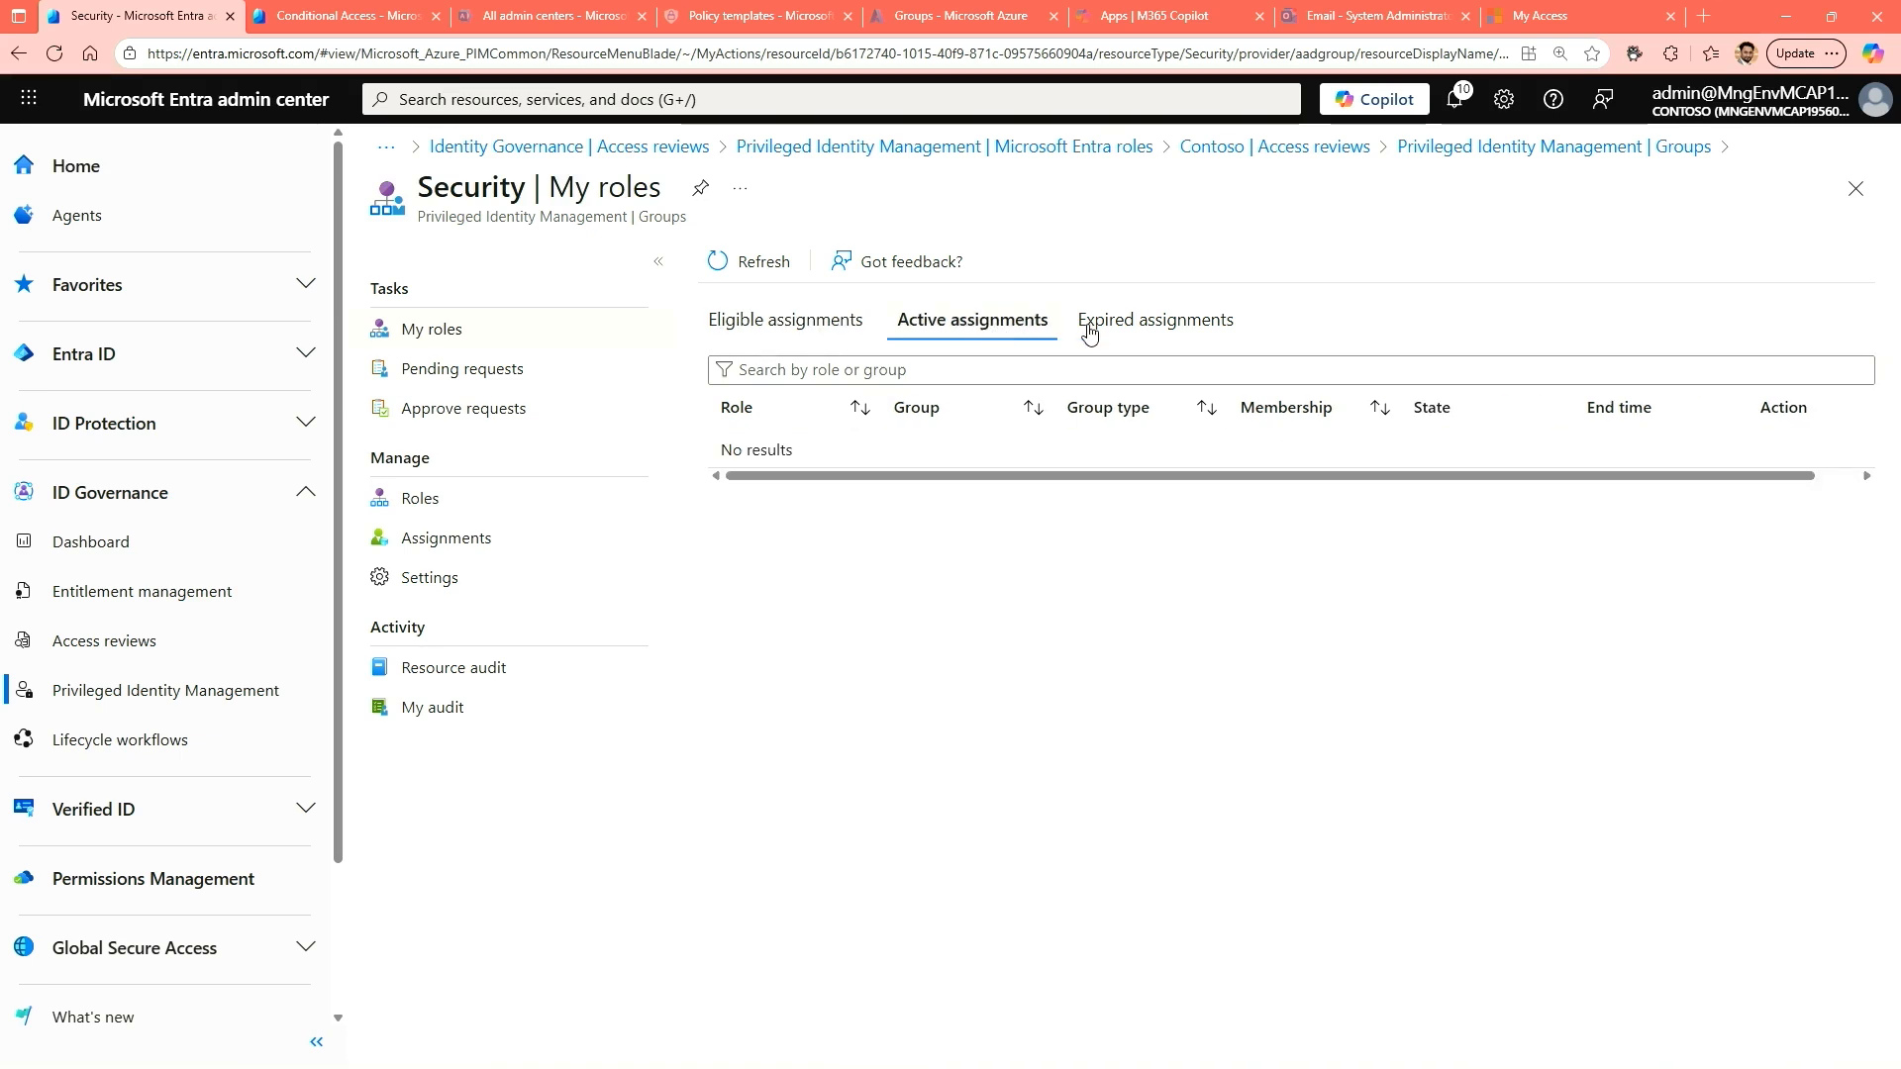
left_click(1158, 327)
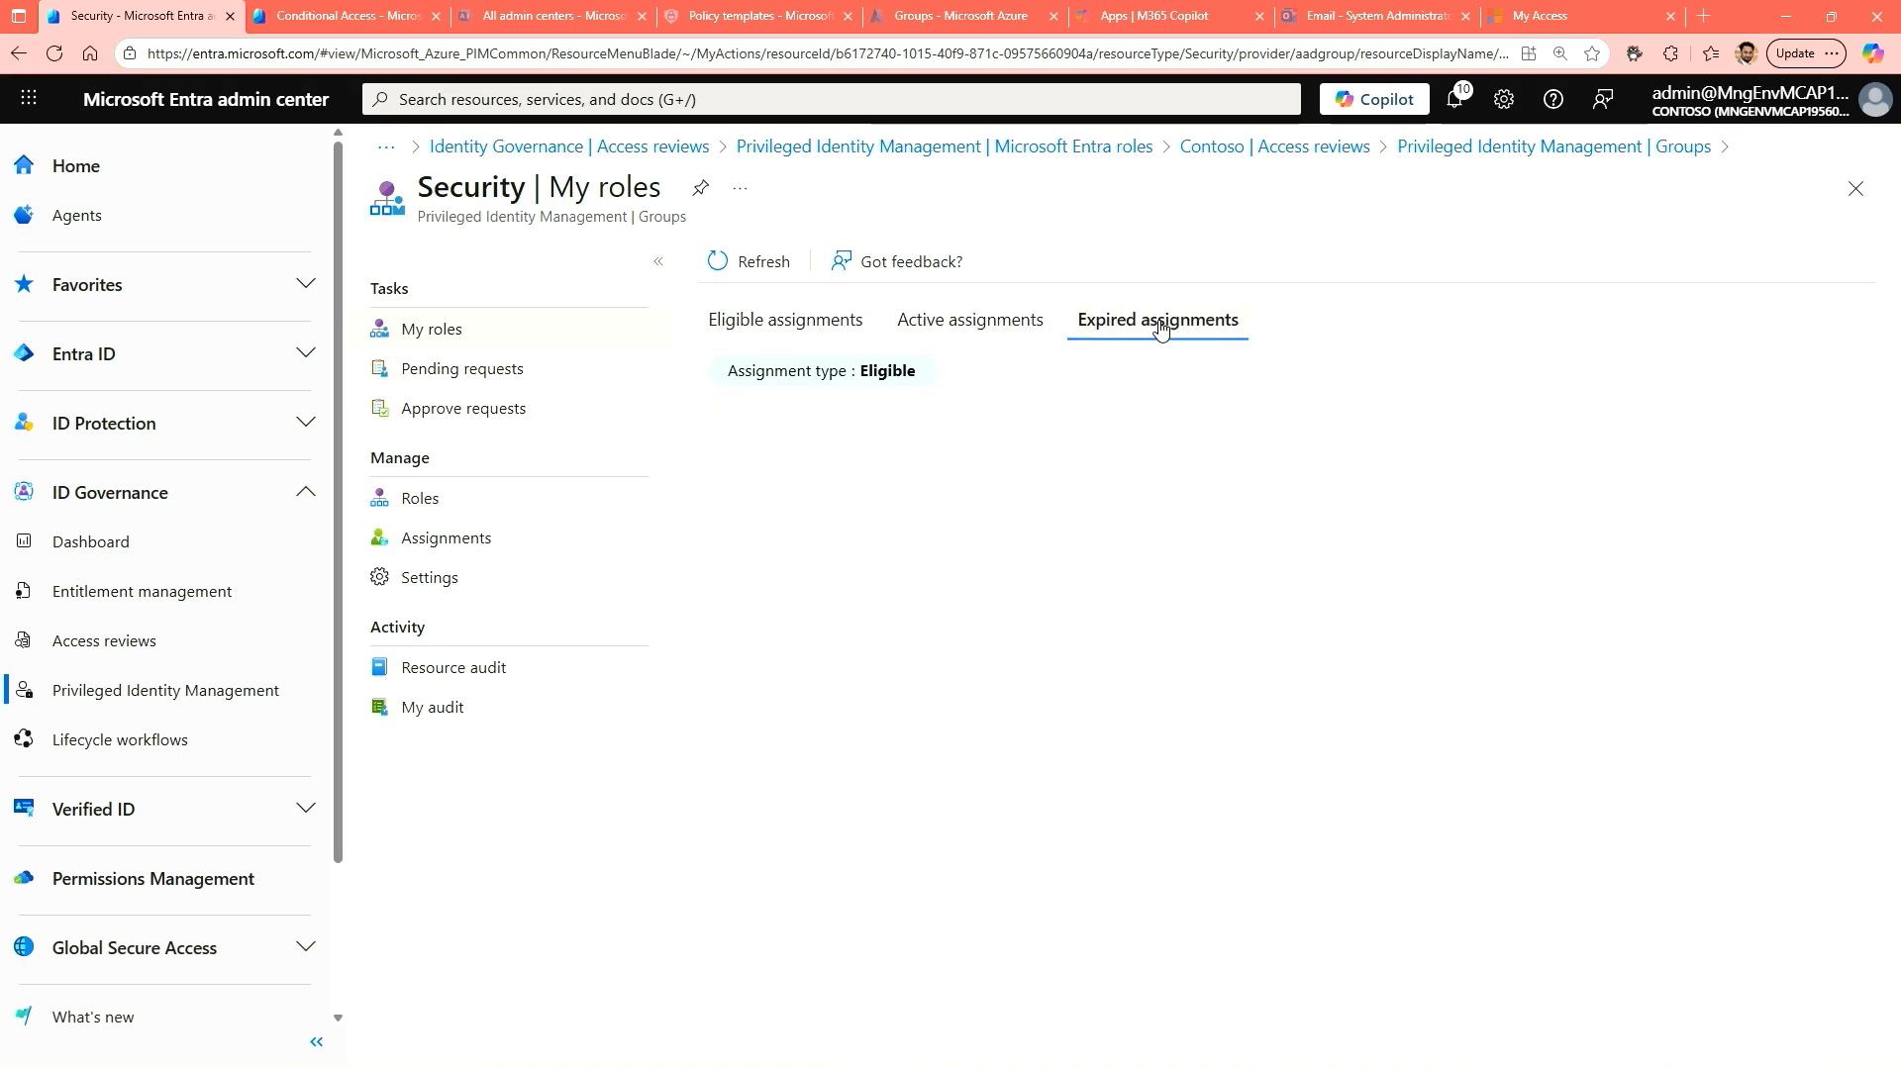
left_click(758, 327)
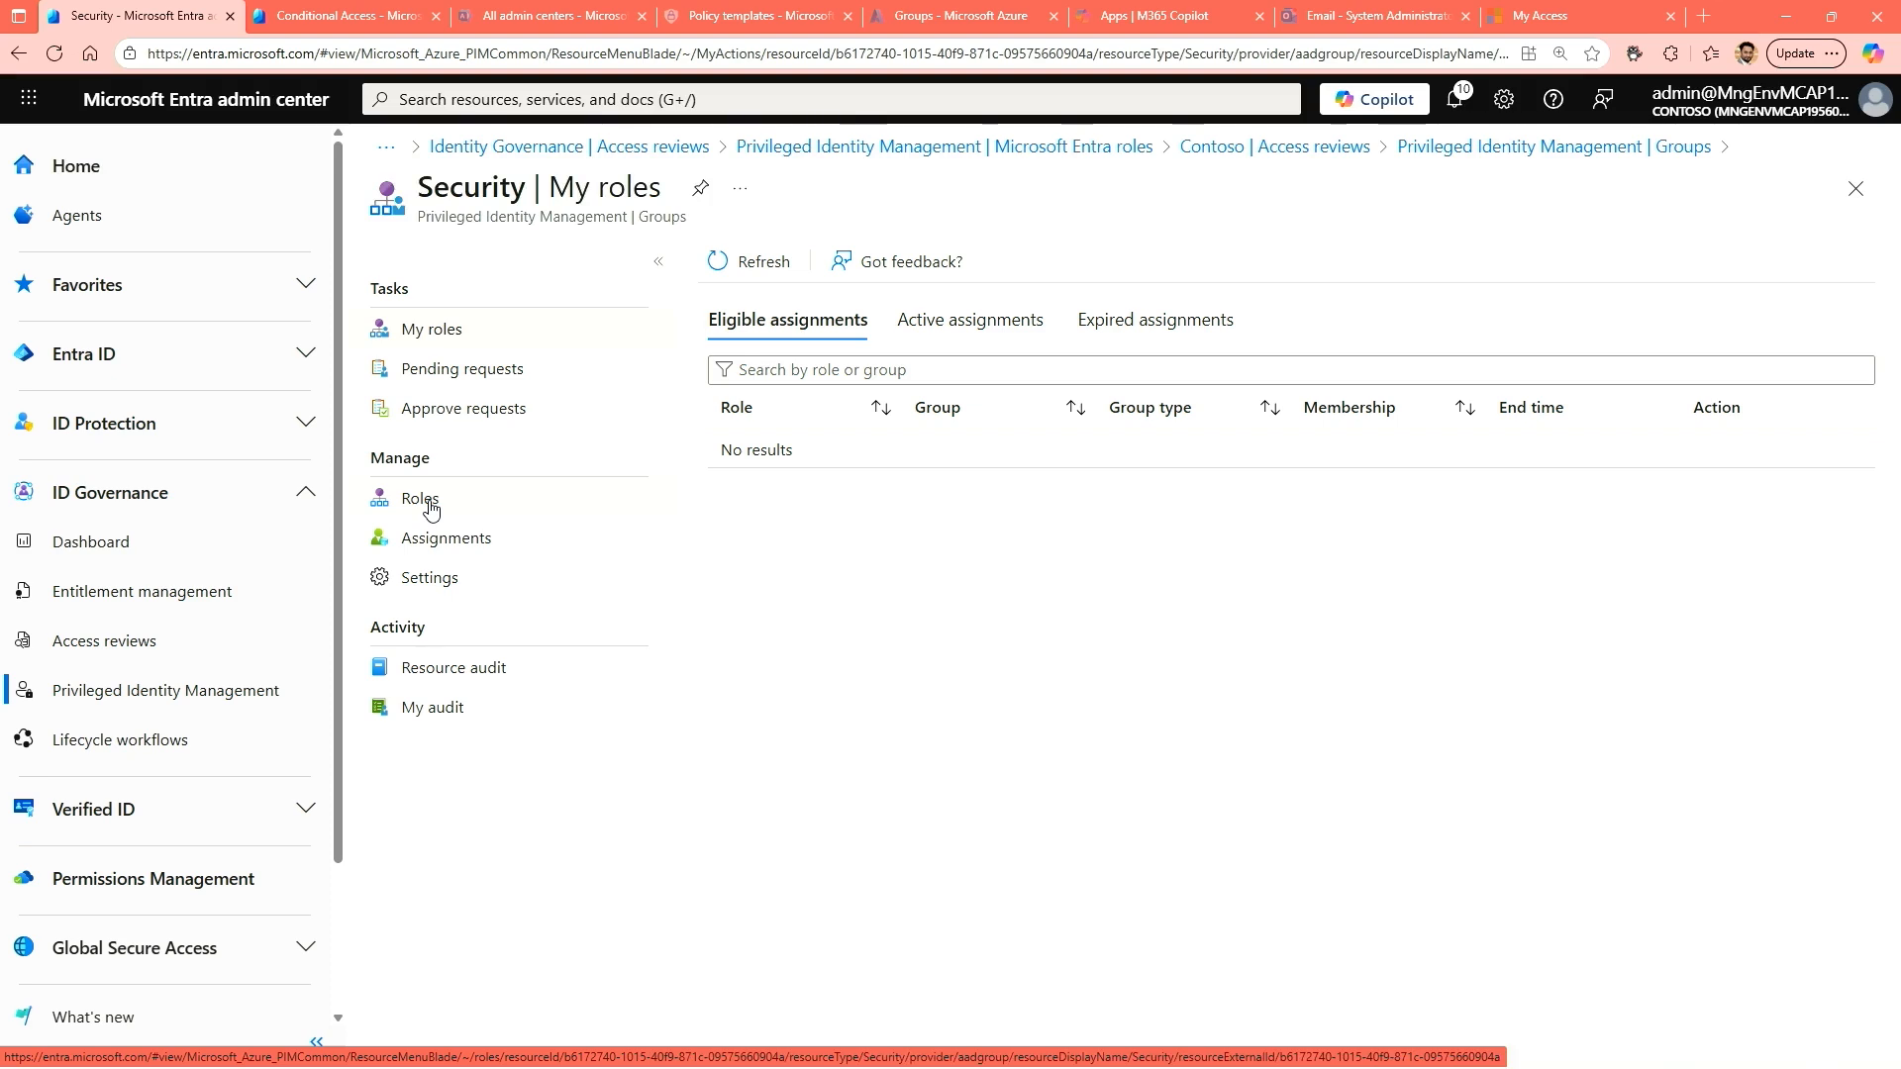
Start a new role assignment for the Security group with the Owner role.
left_click(422, 500)
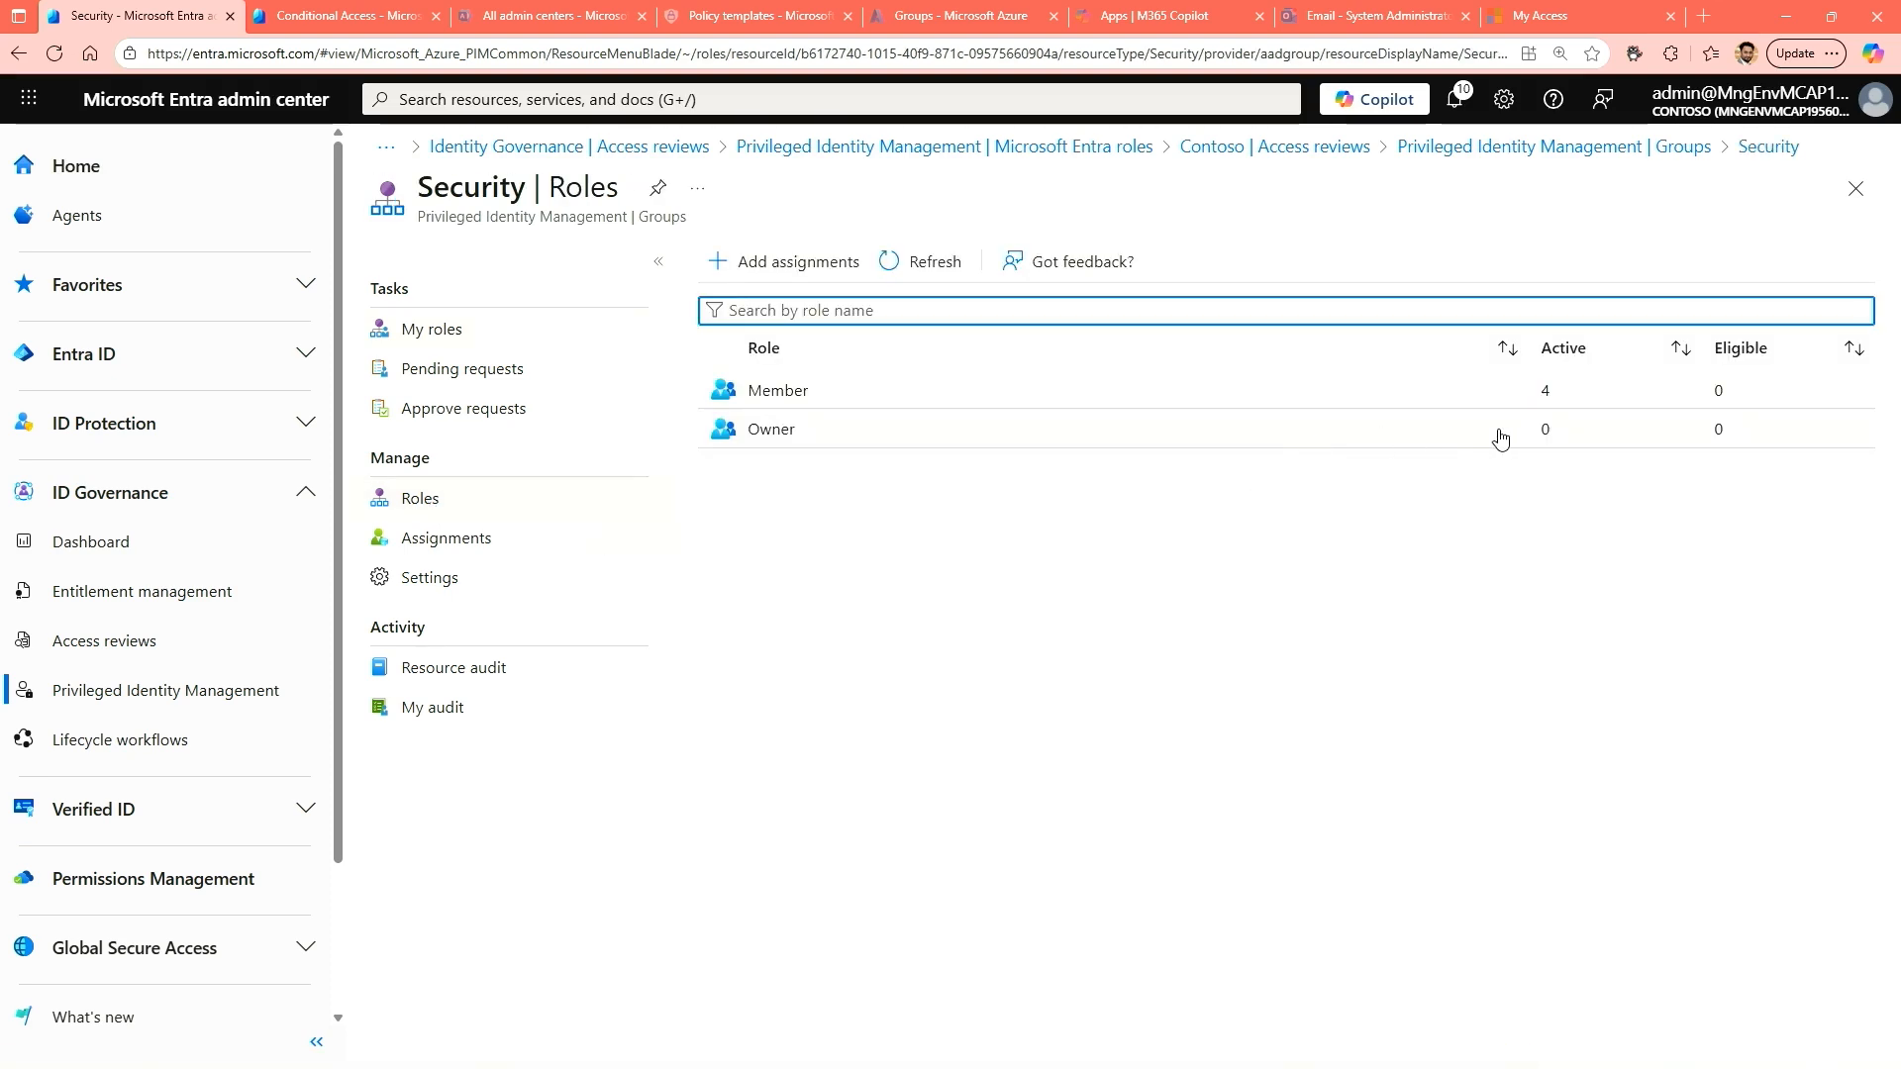
left_click(718, 451)
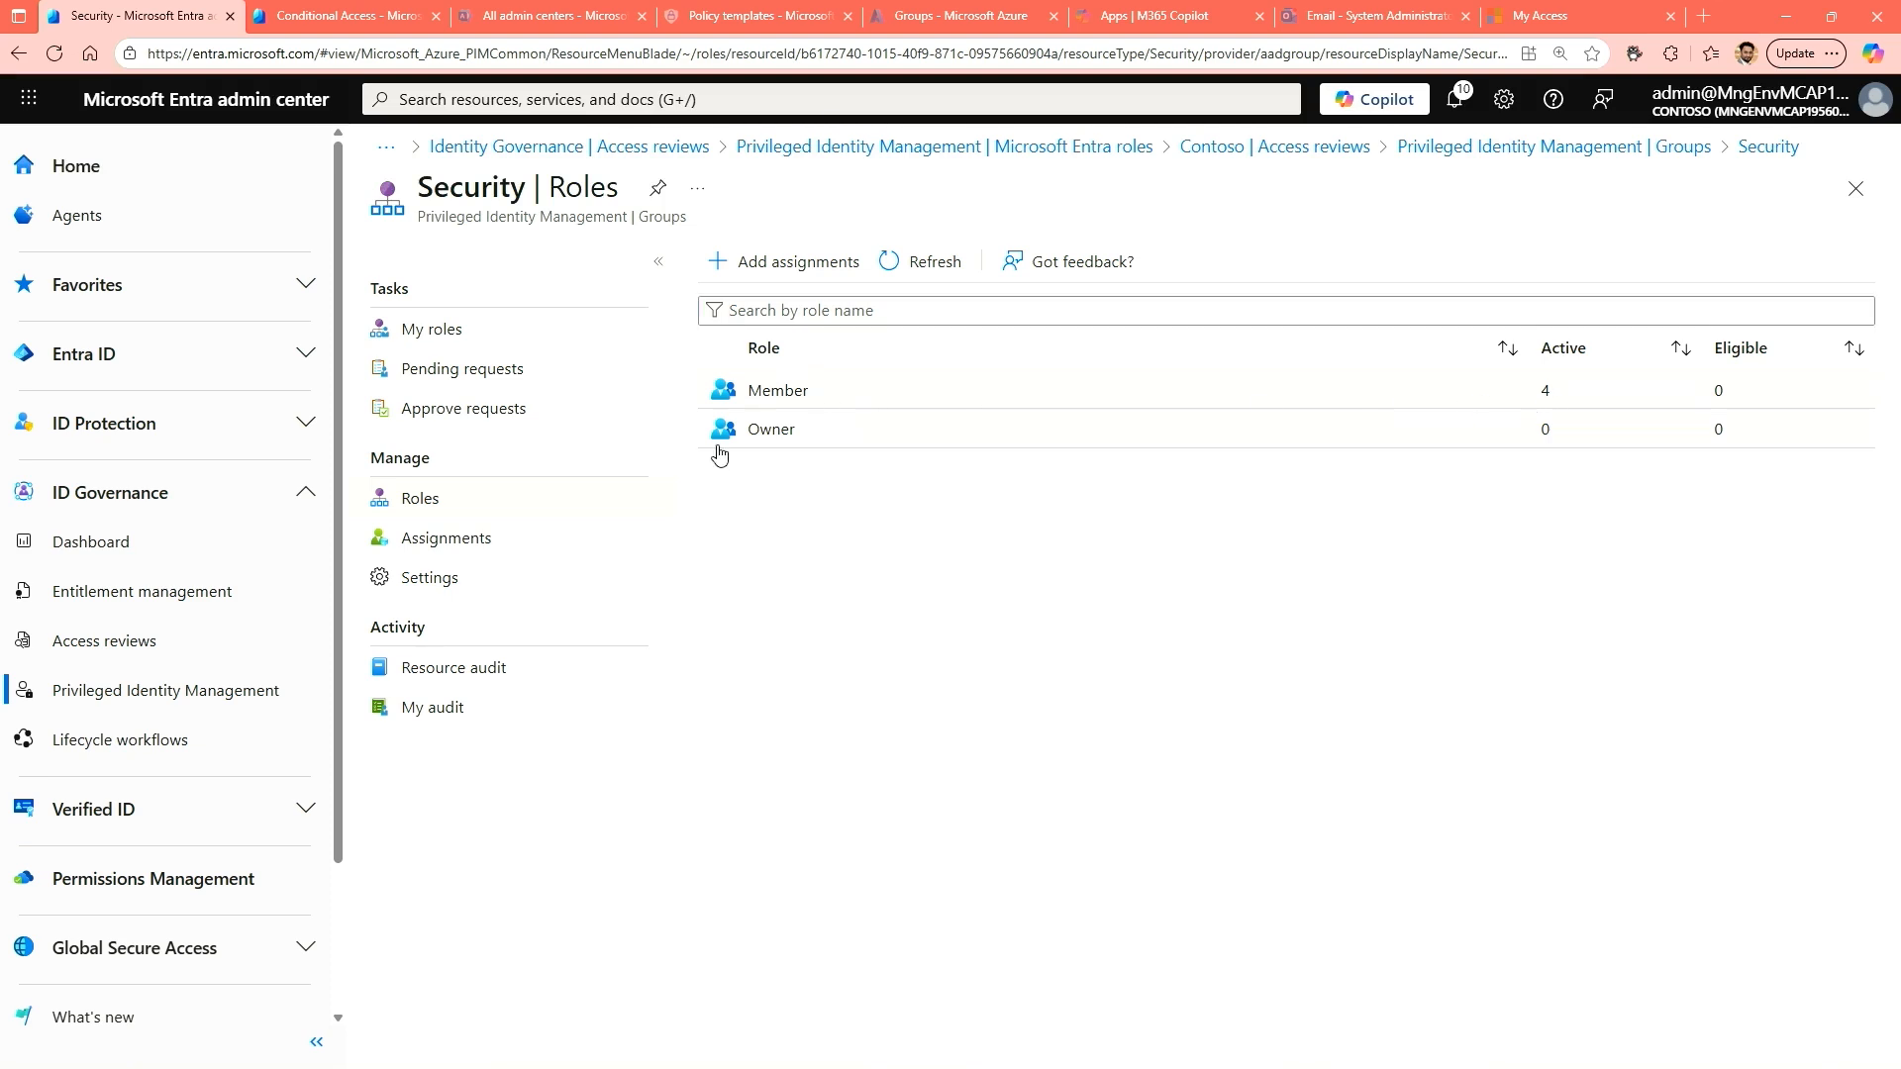
left_click(790, 266)
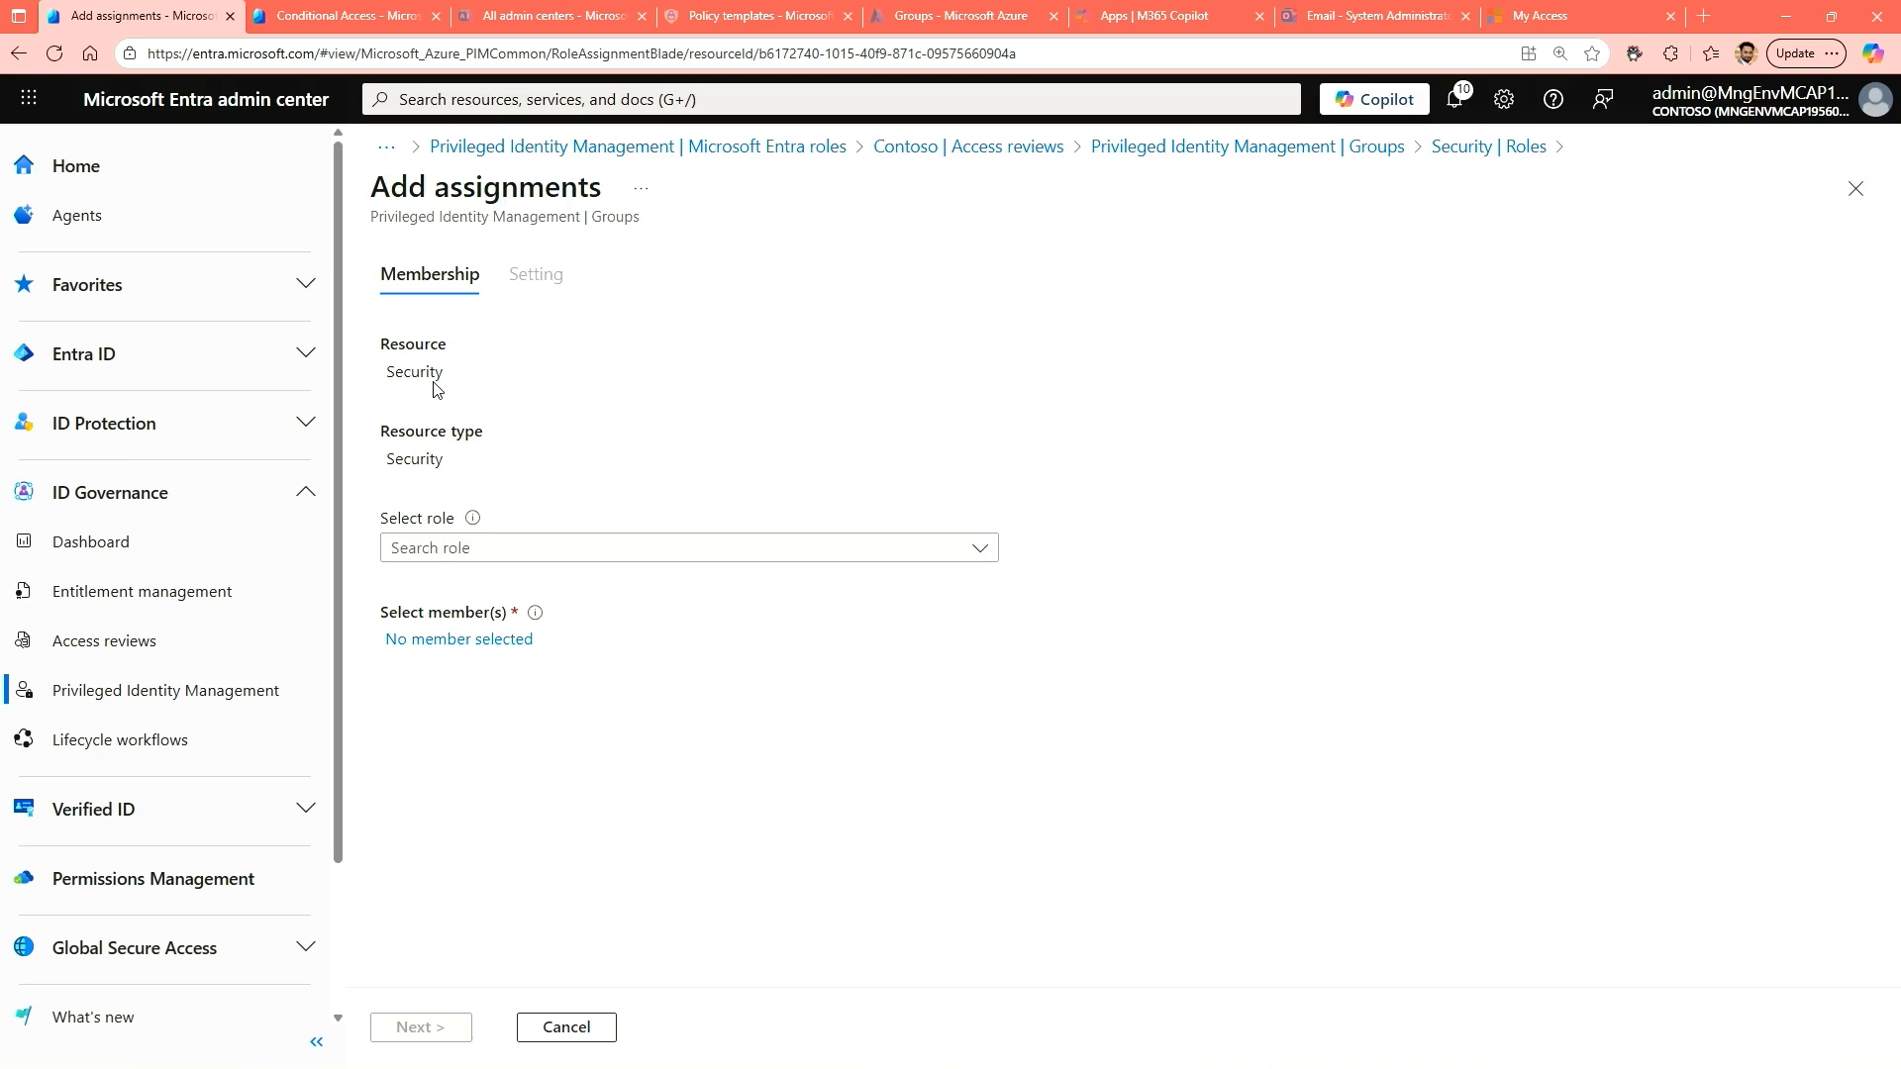
left_click(501, 551)
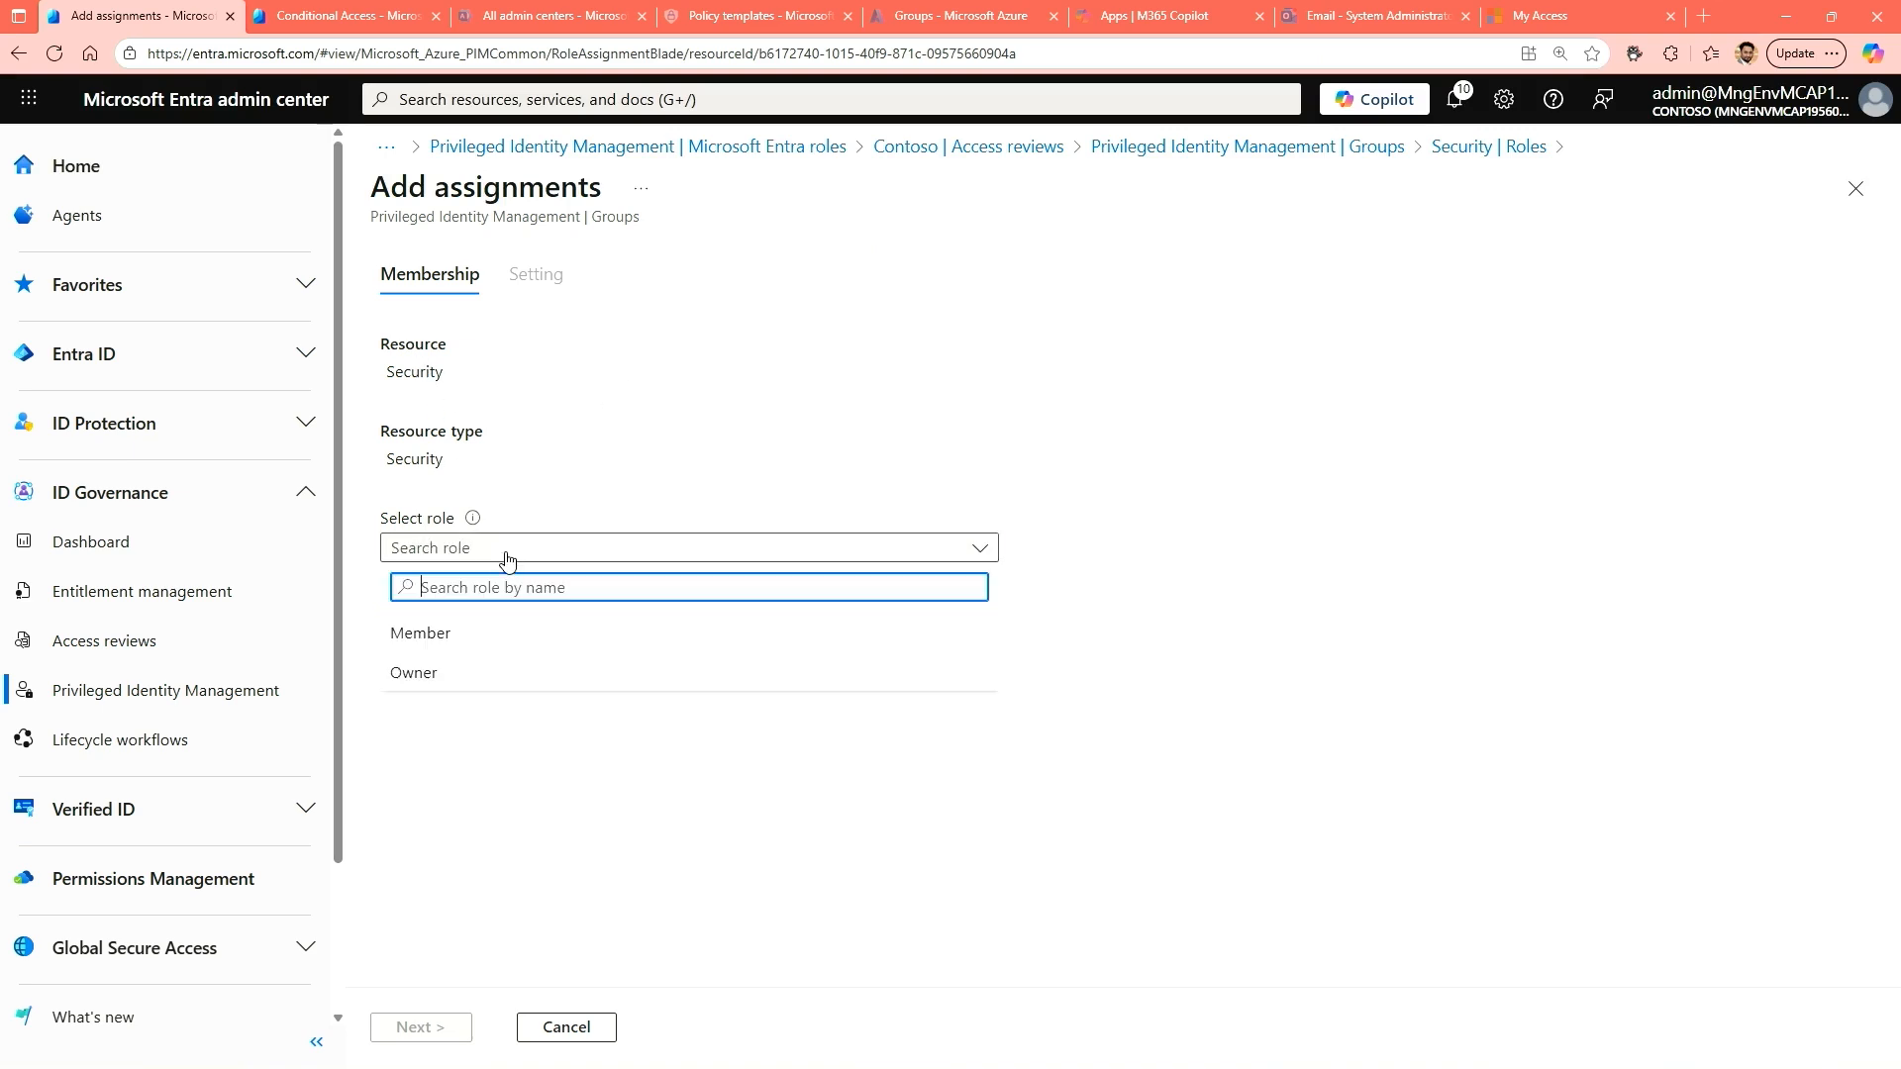
left_click(414, 674)
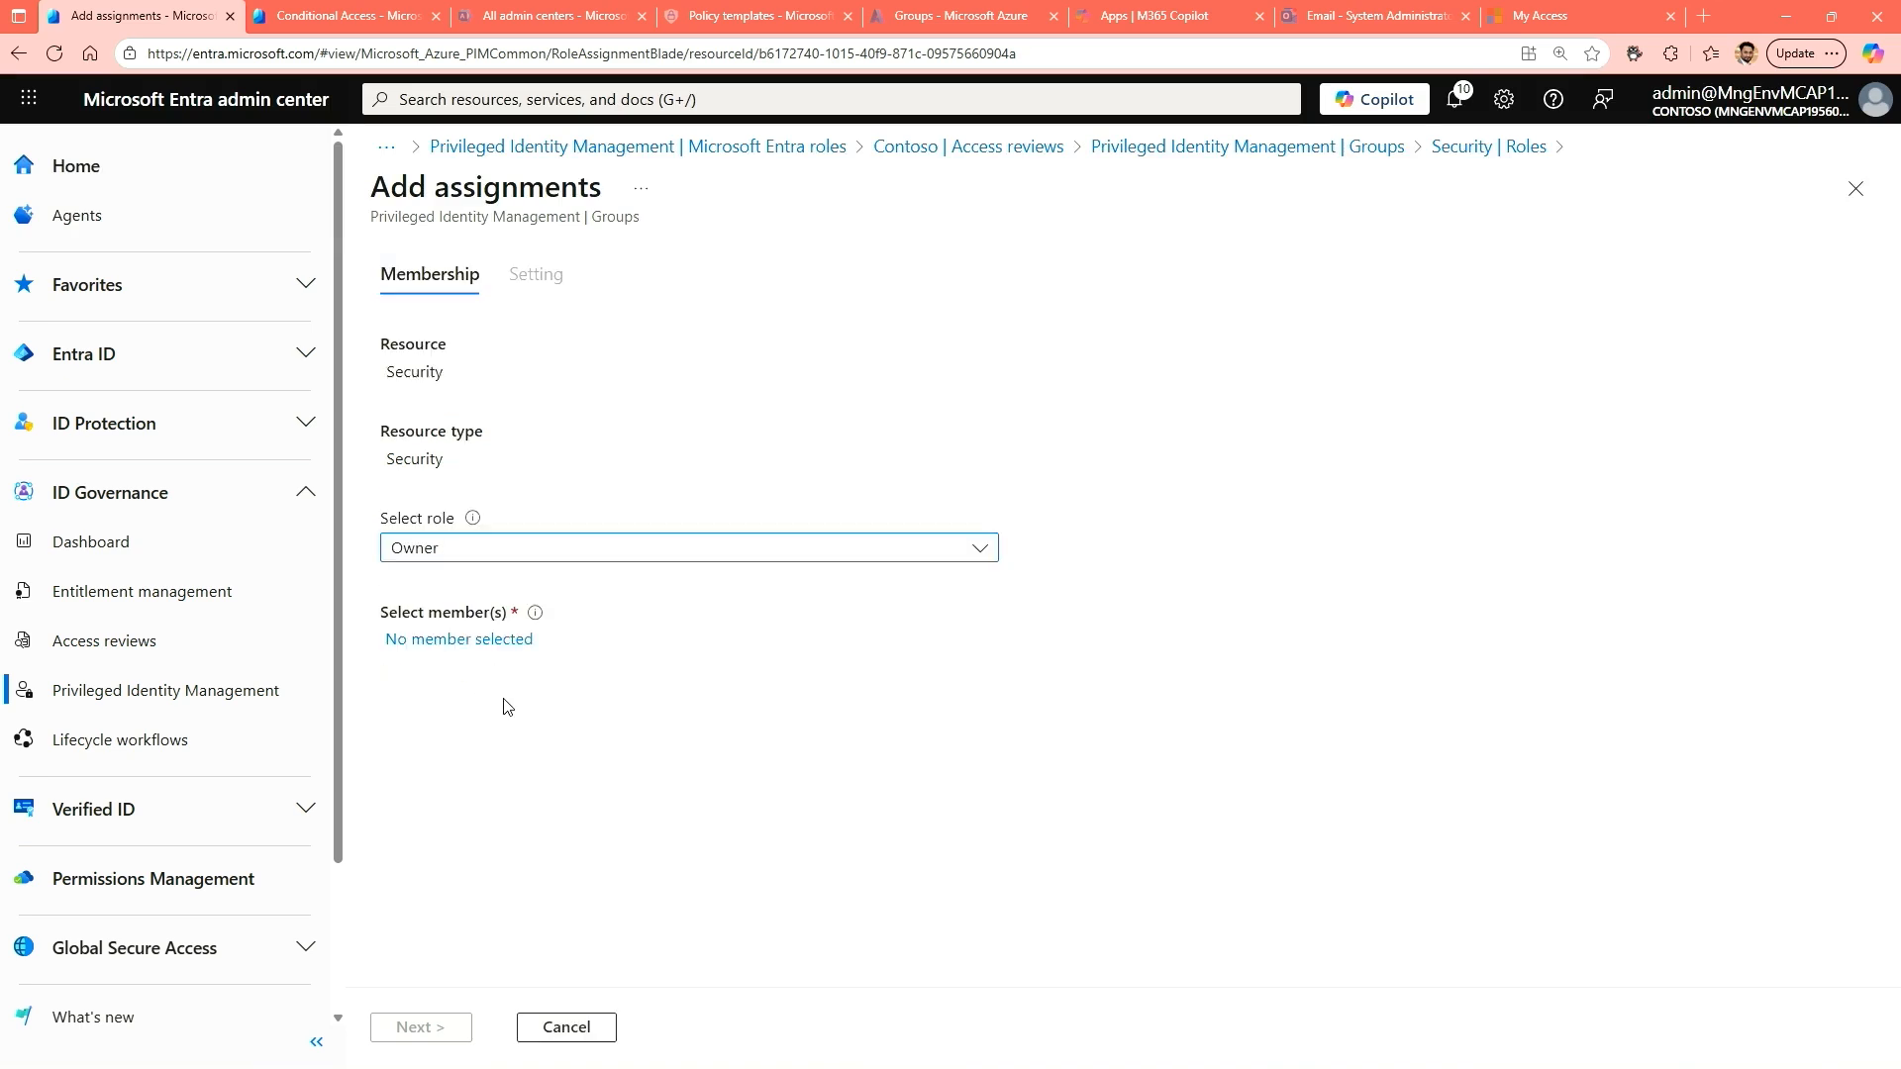
Search for the intended owner by first name, select that user as the member, and submit the assignment as Eligible.
left_click(467, 649)
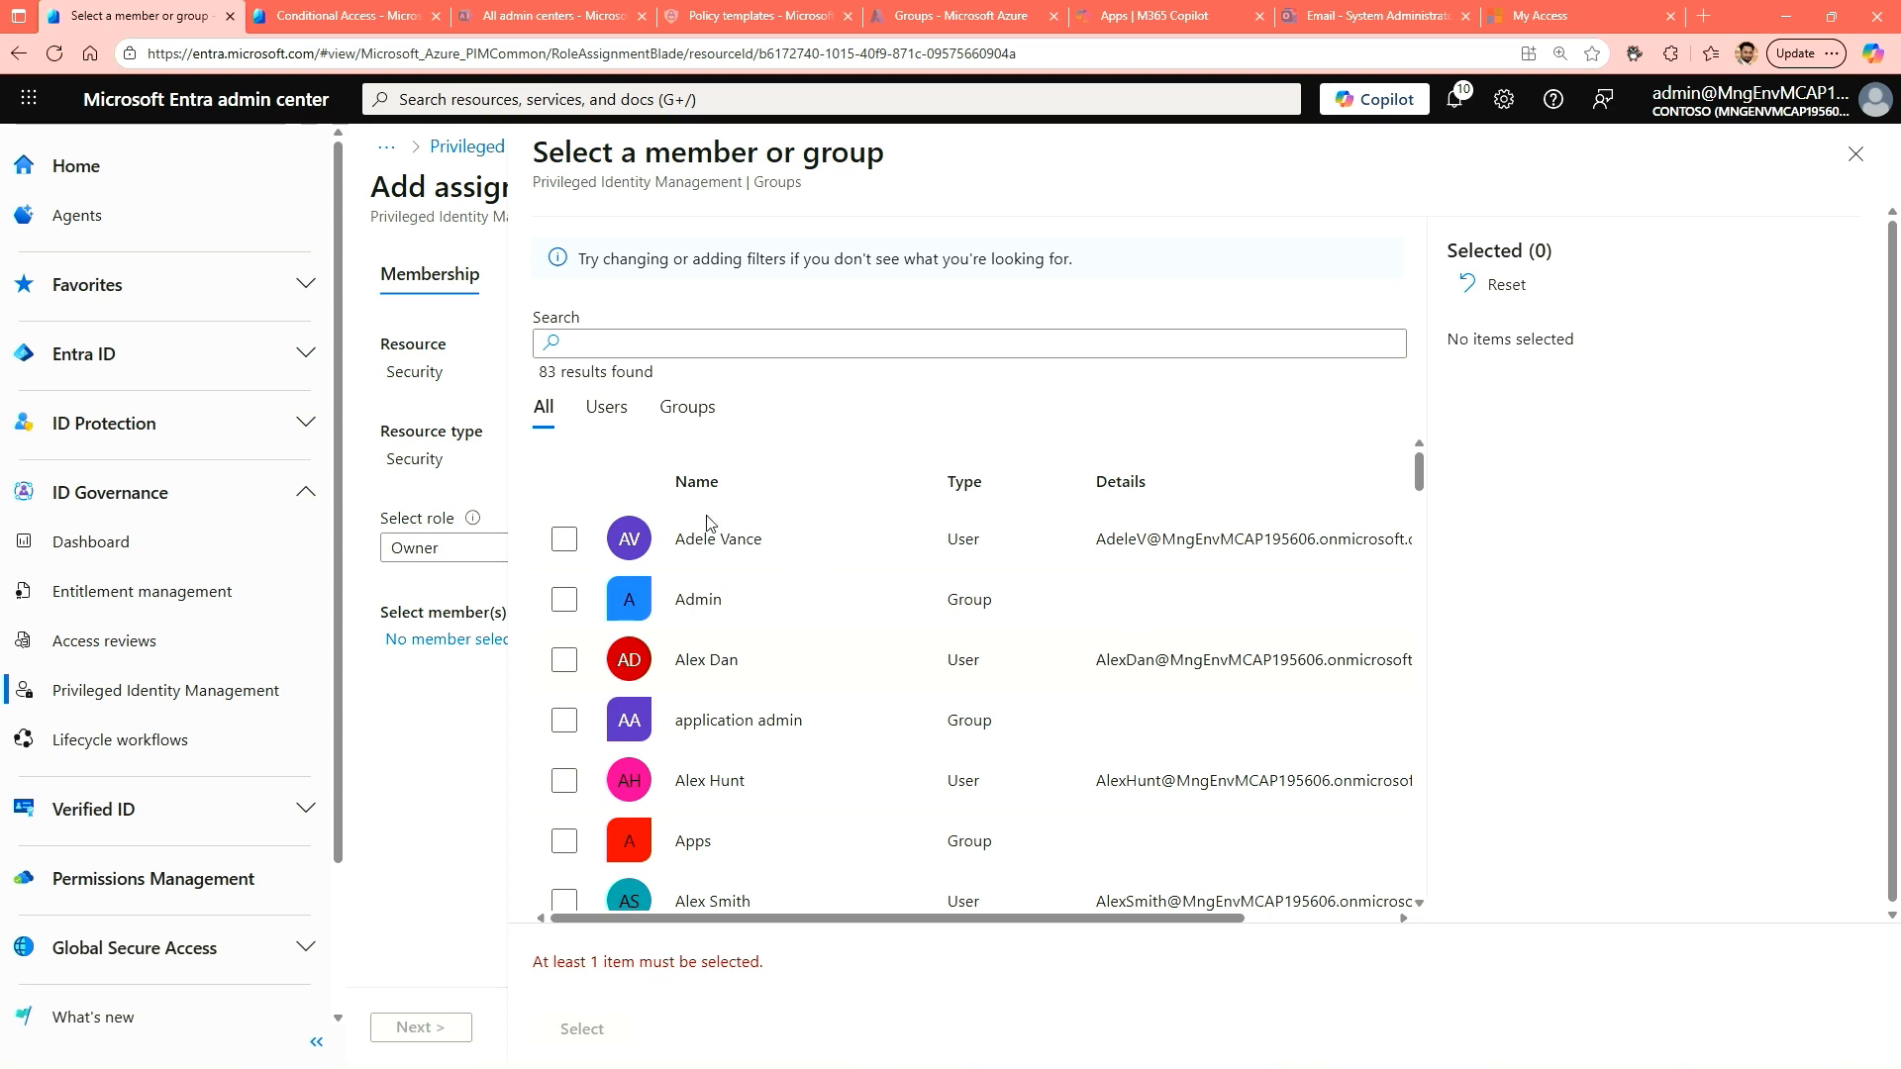
left_click(772, 349)
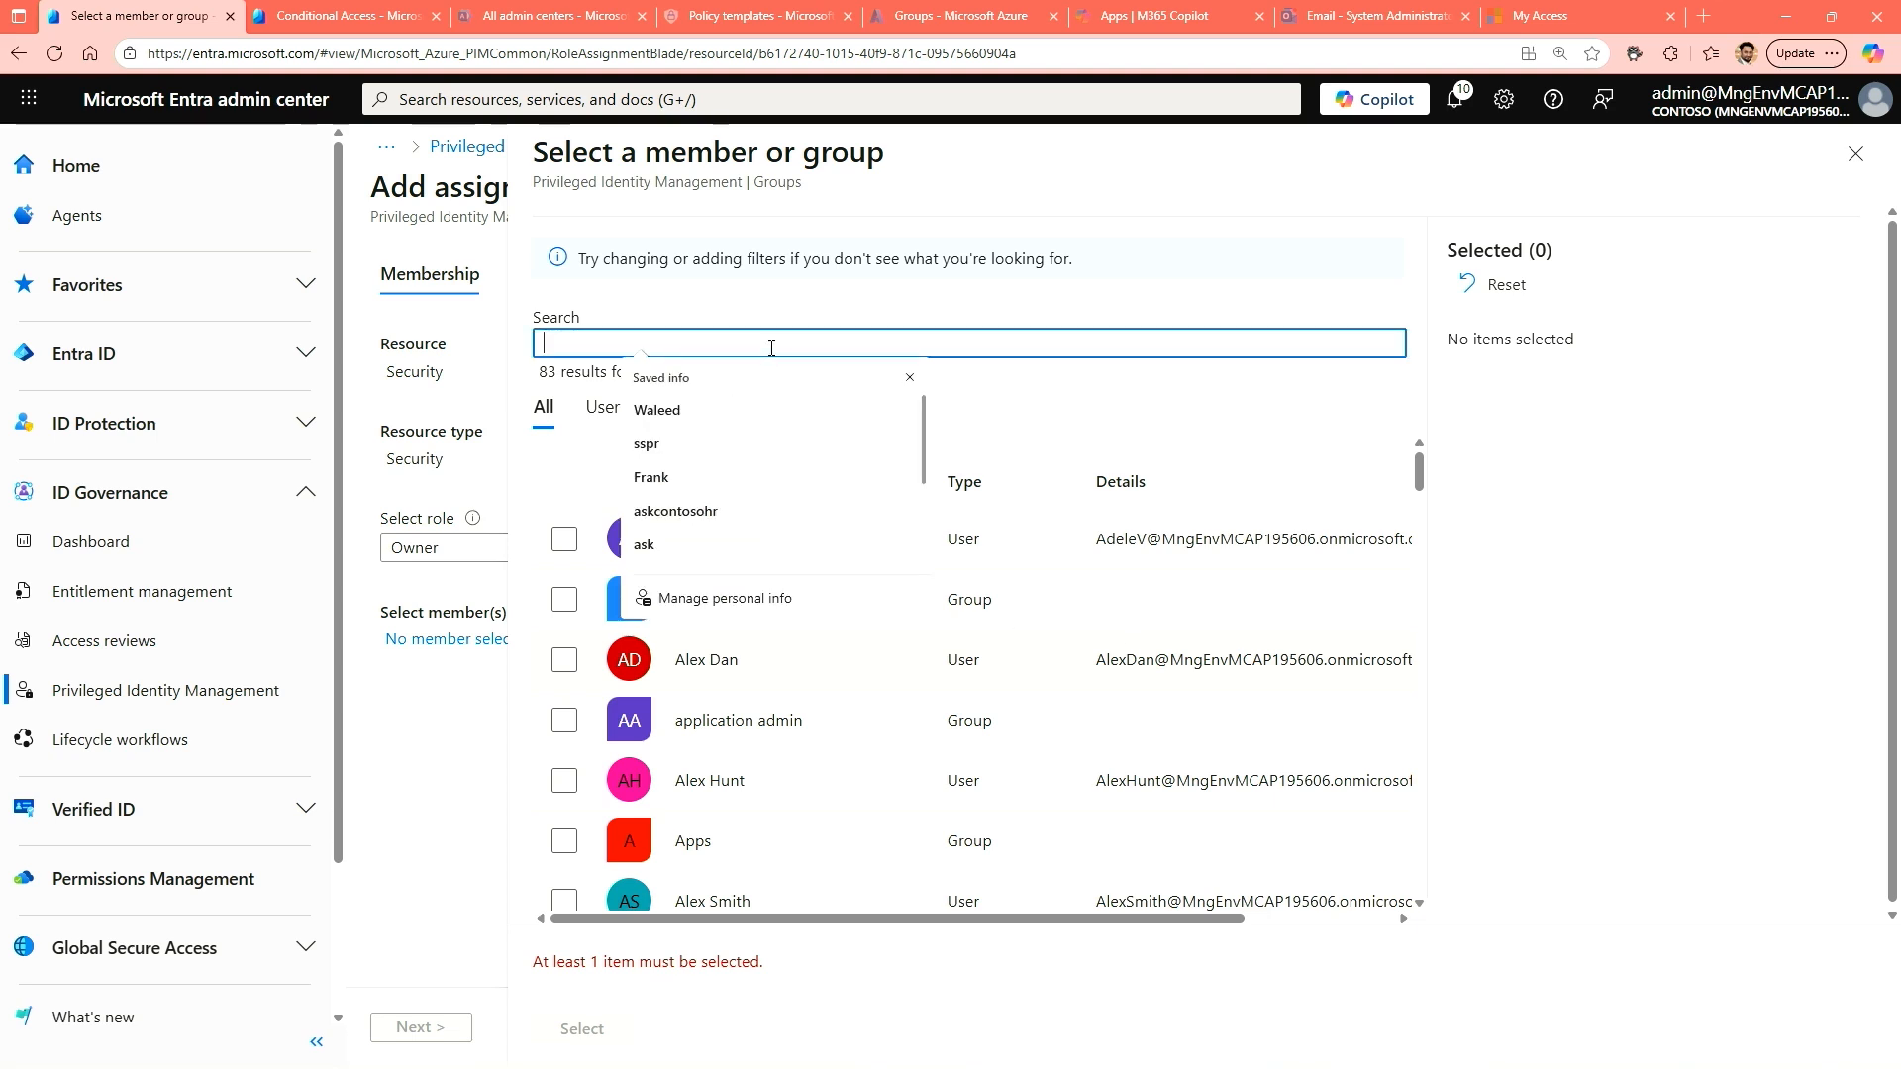
type("FRank")
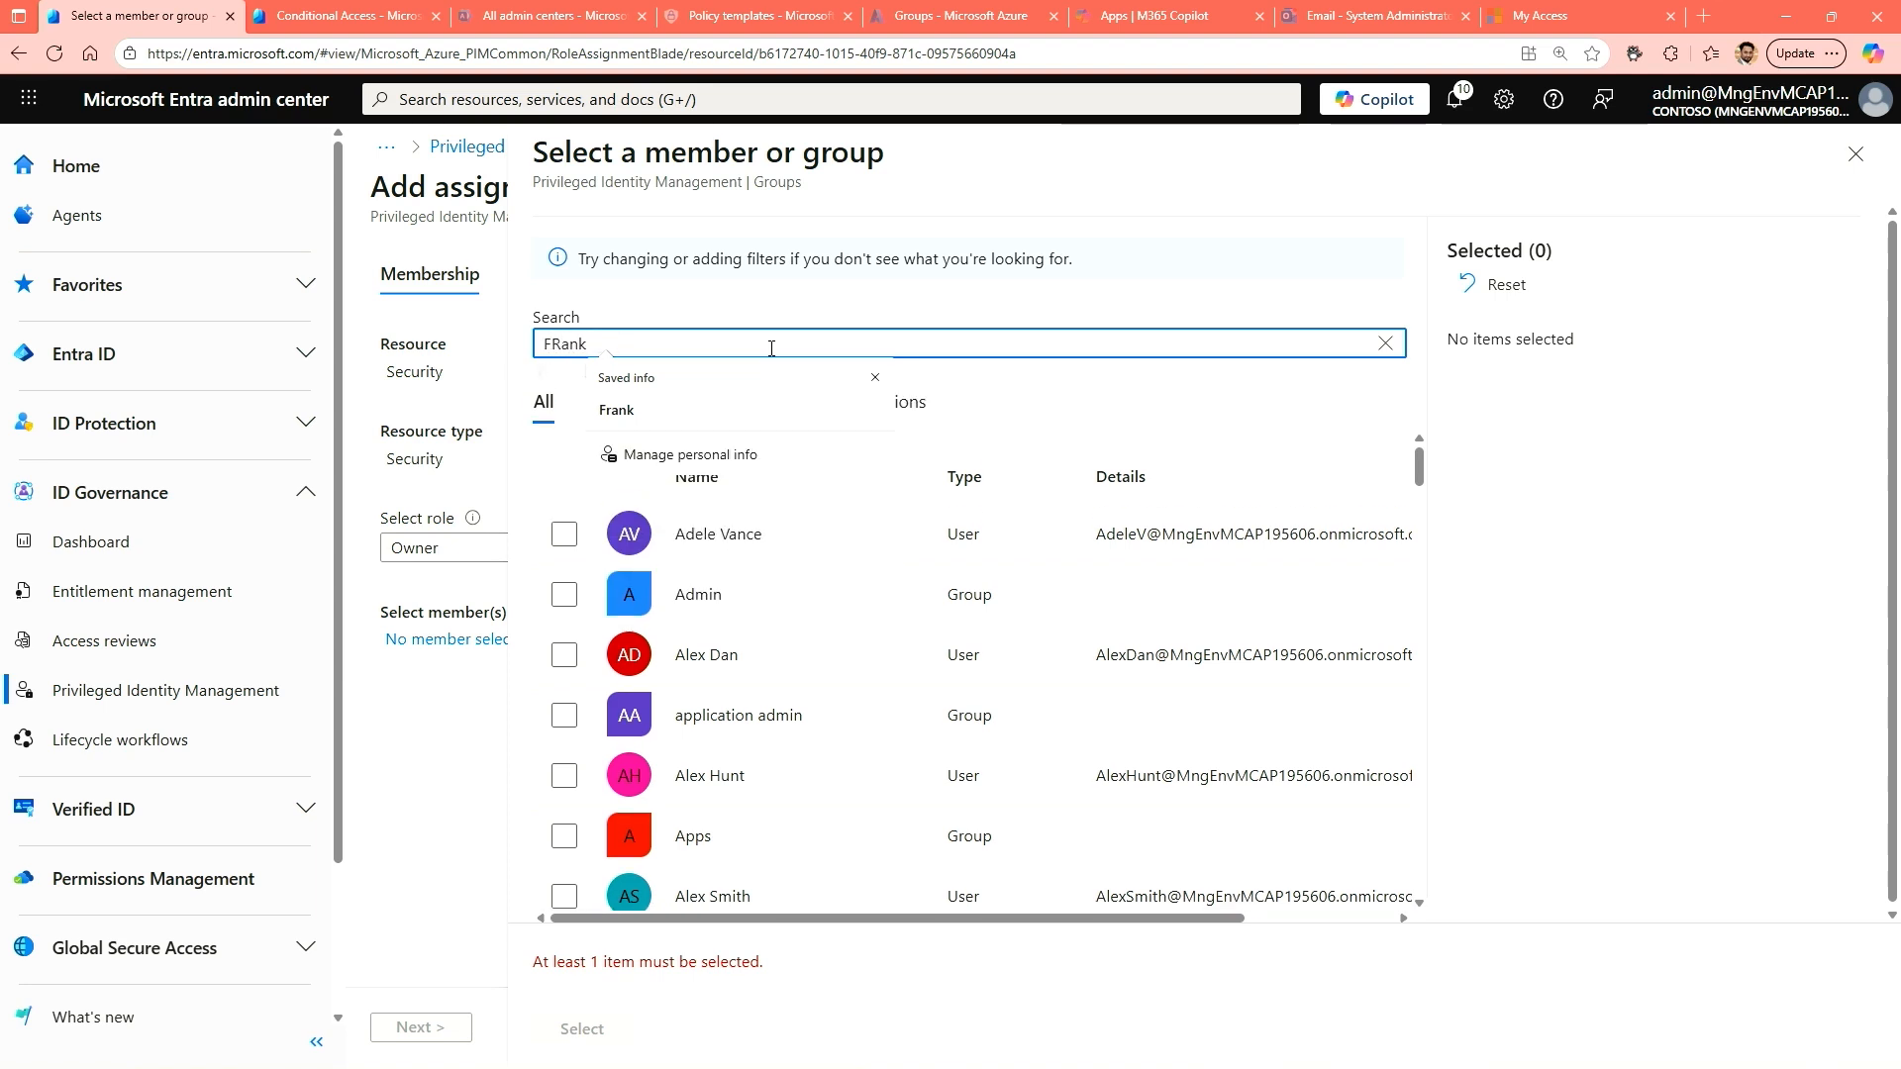
left_click(574, 553)
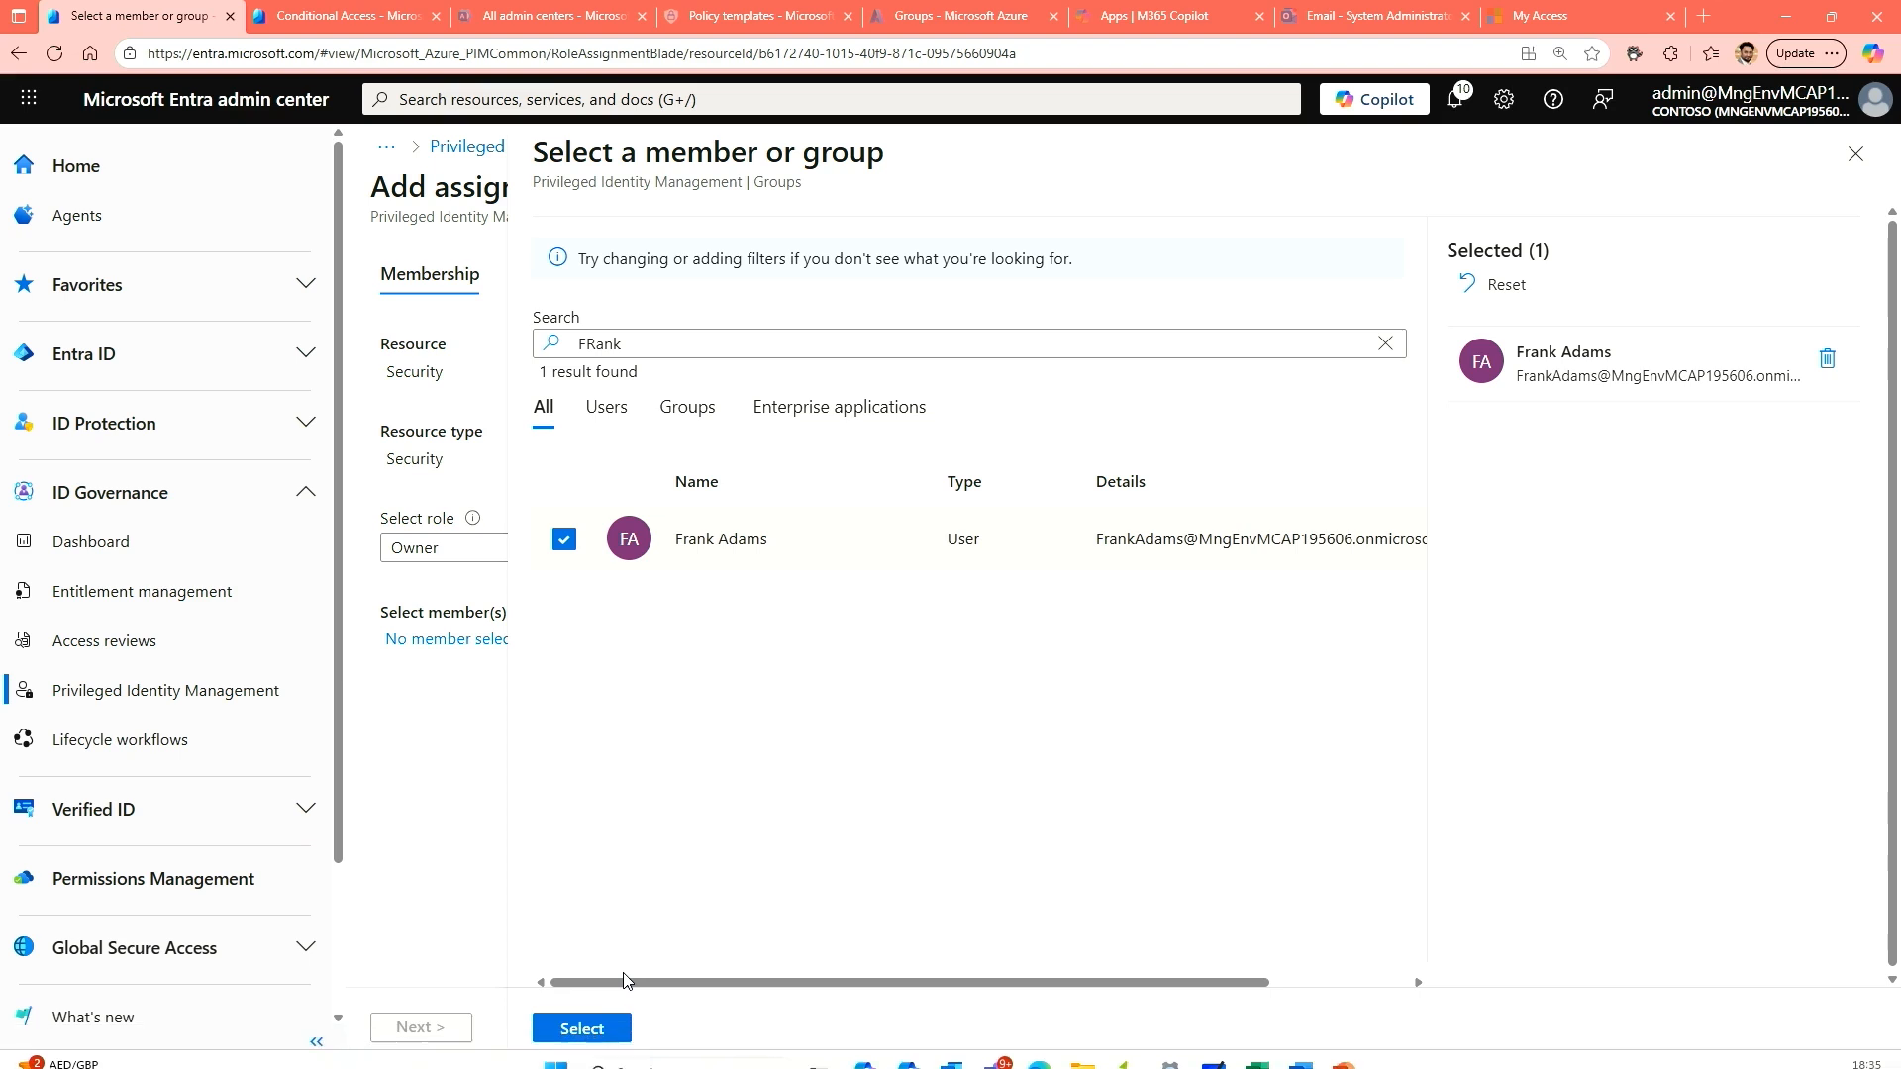
left_click(594, 1028)
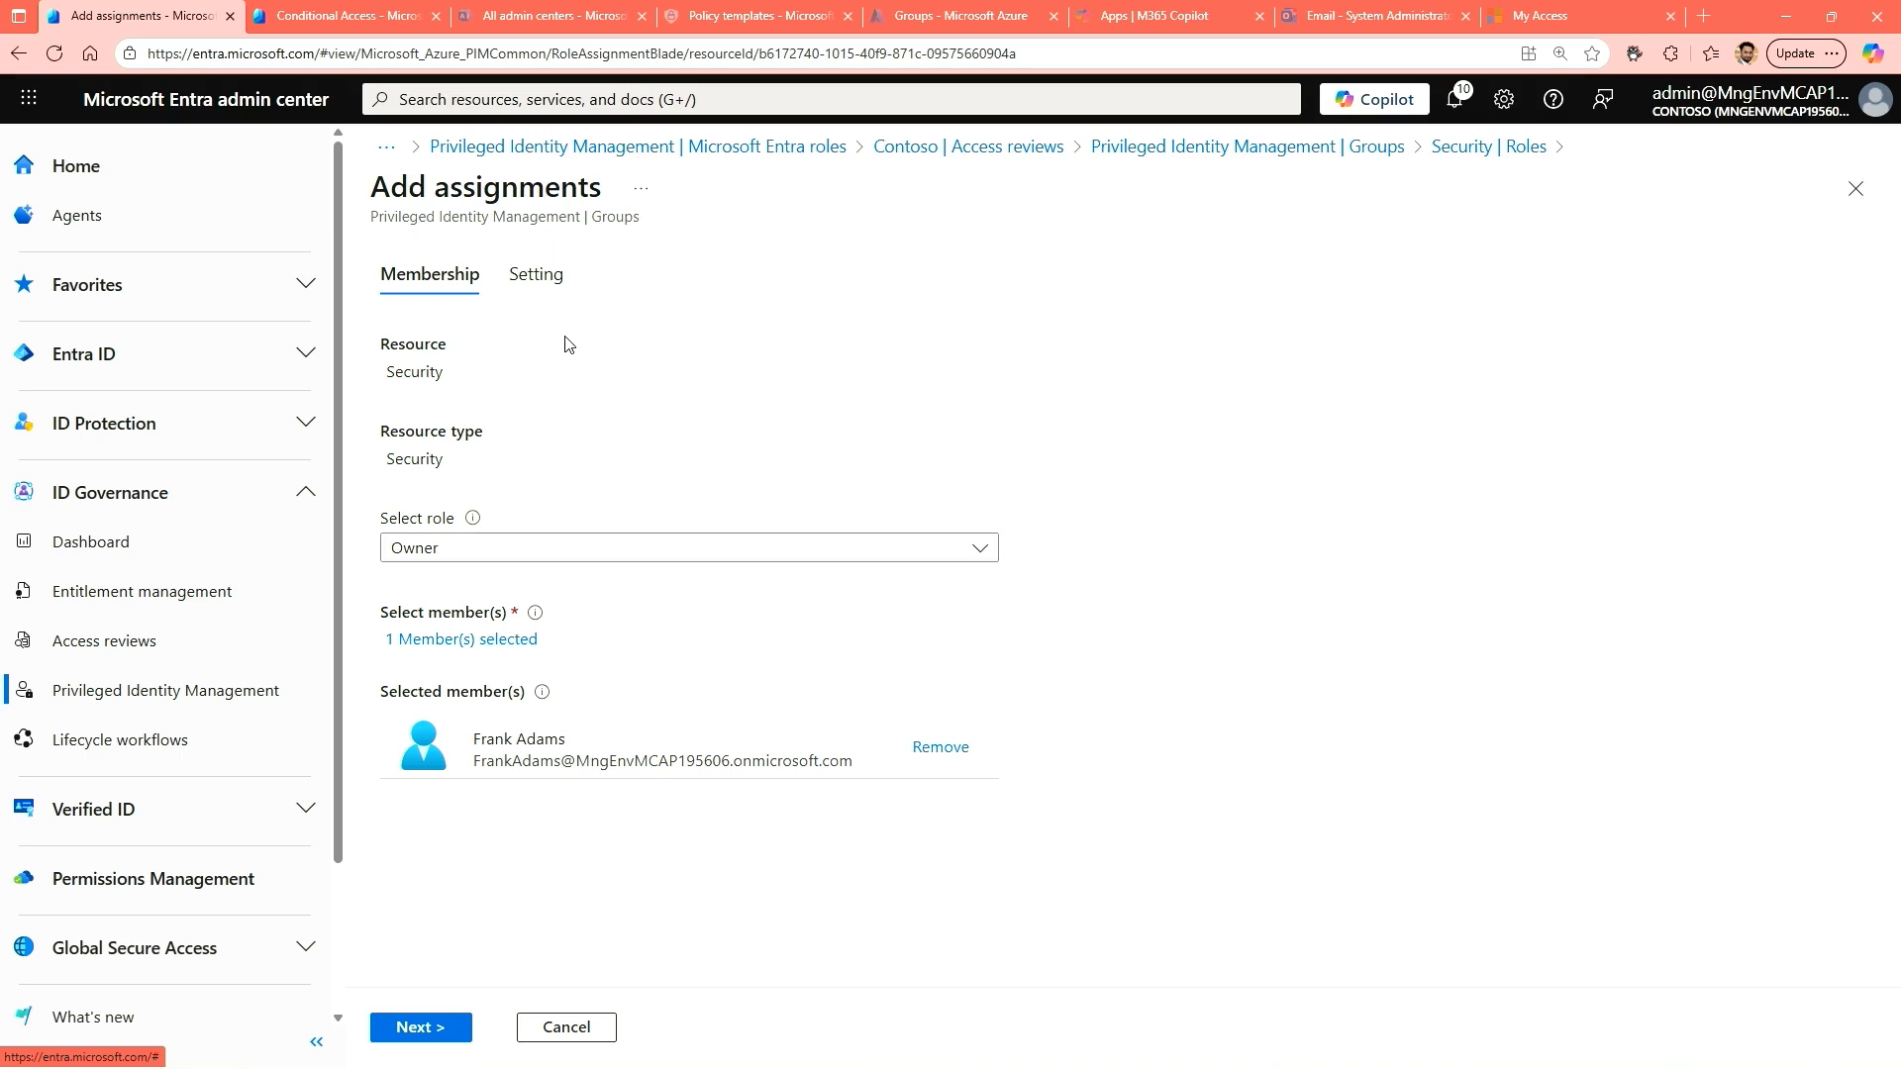
left_click(538, 278)
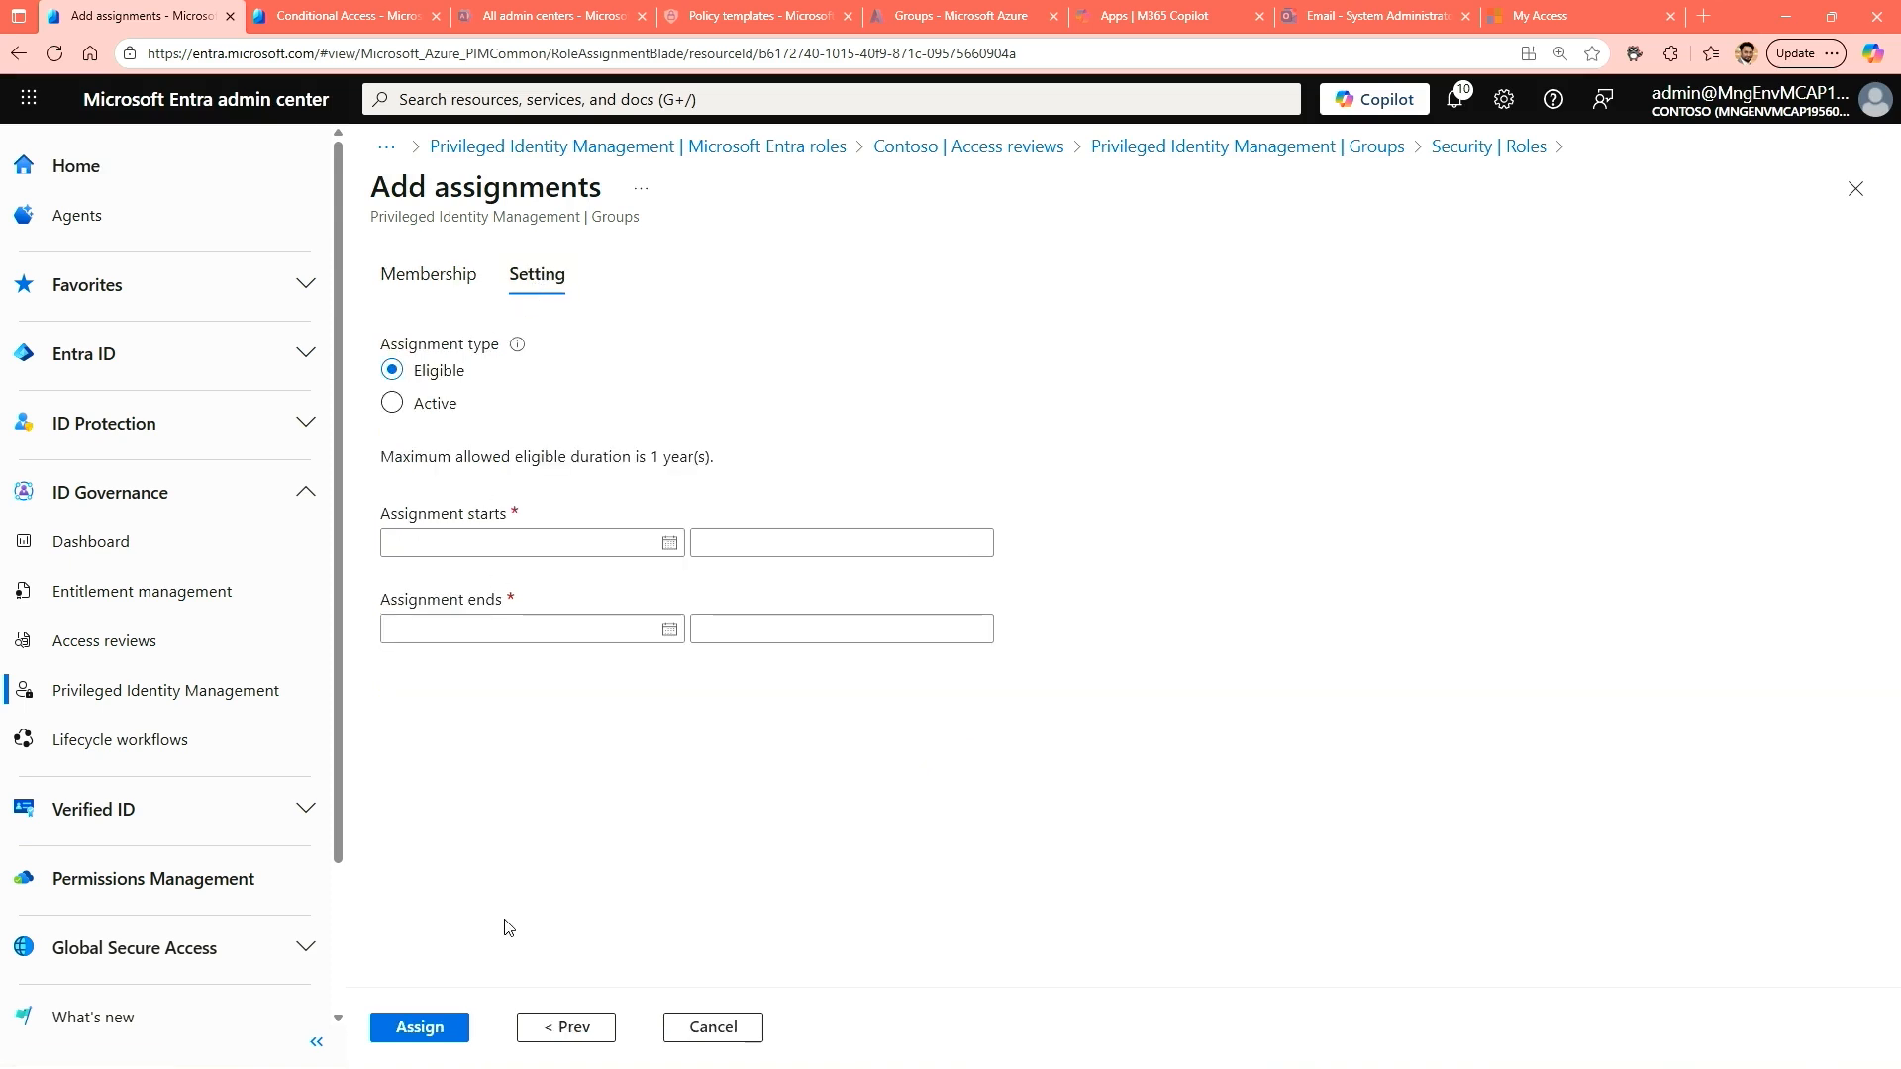
left_click(432, 1038)
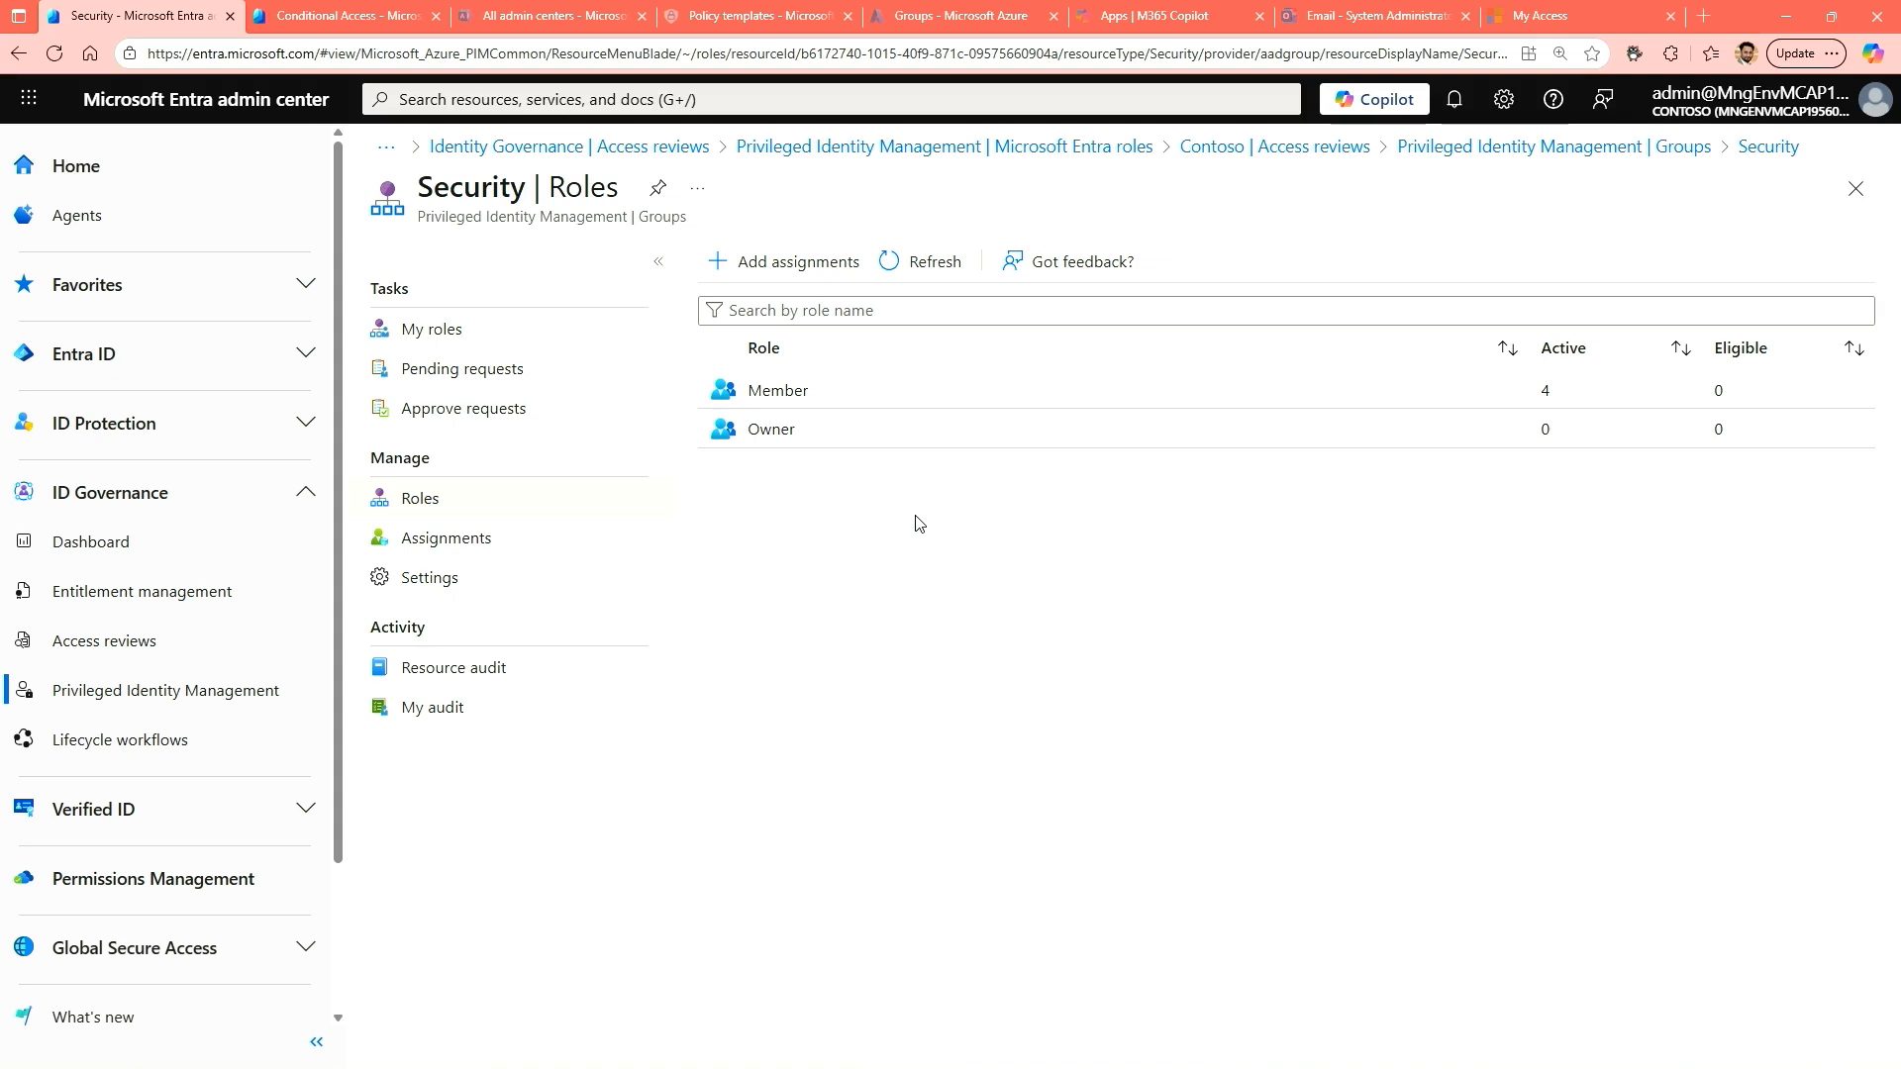
Refresh the Security group's roles to check the Owner role's eligible assignments, and switch to the assigned user's private browser window.
left_click(940, 265)
left_click(941, 275)
left_click(771, 429)
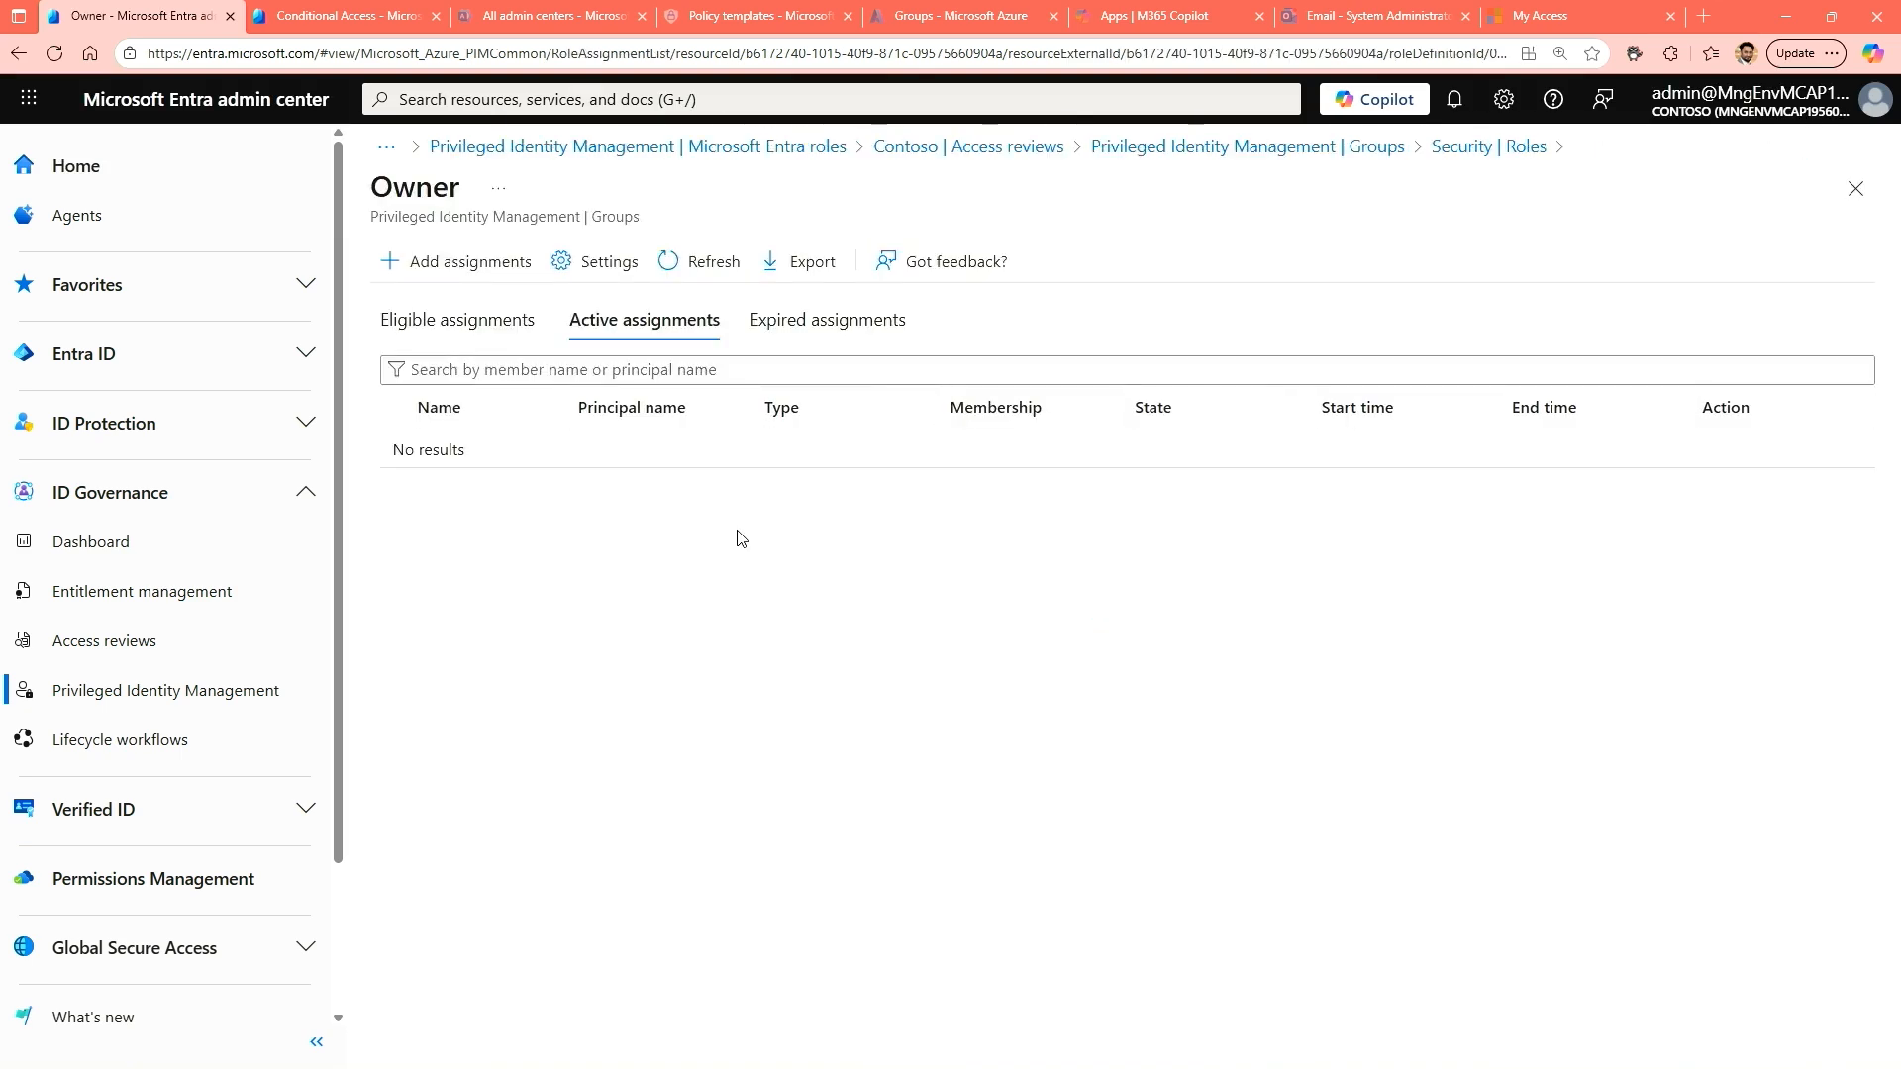
left_click(525, 332)
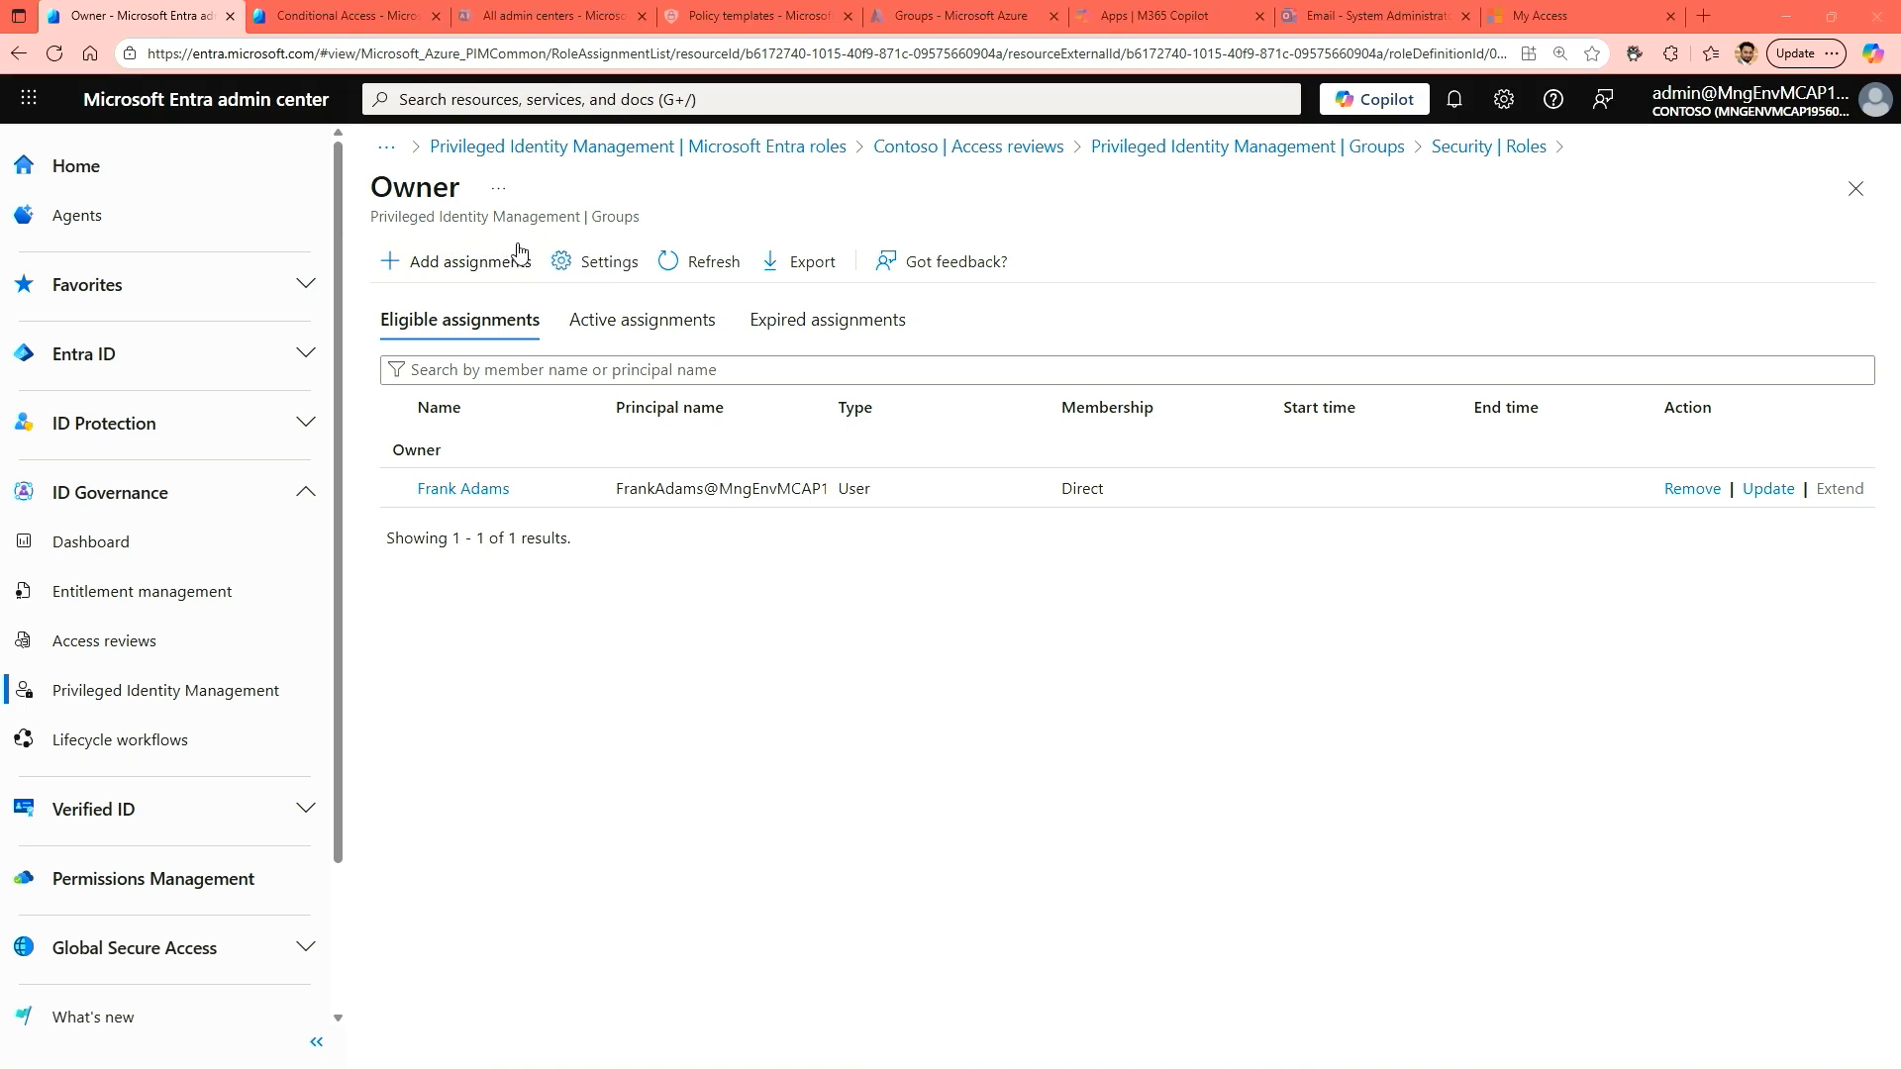
key("ctrl+Tab")
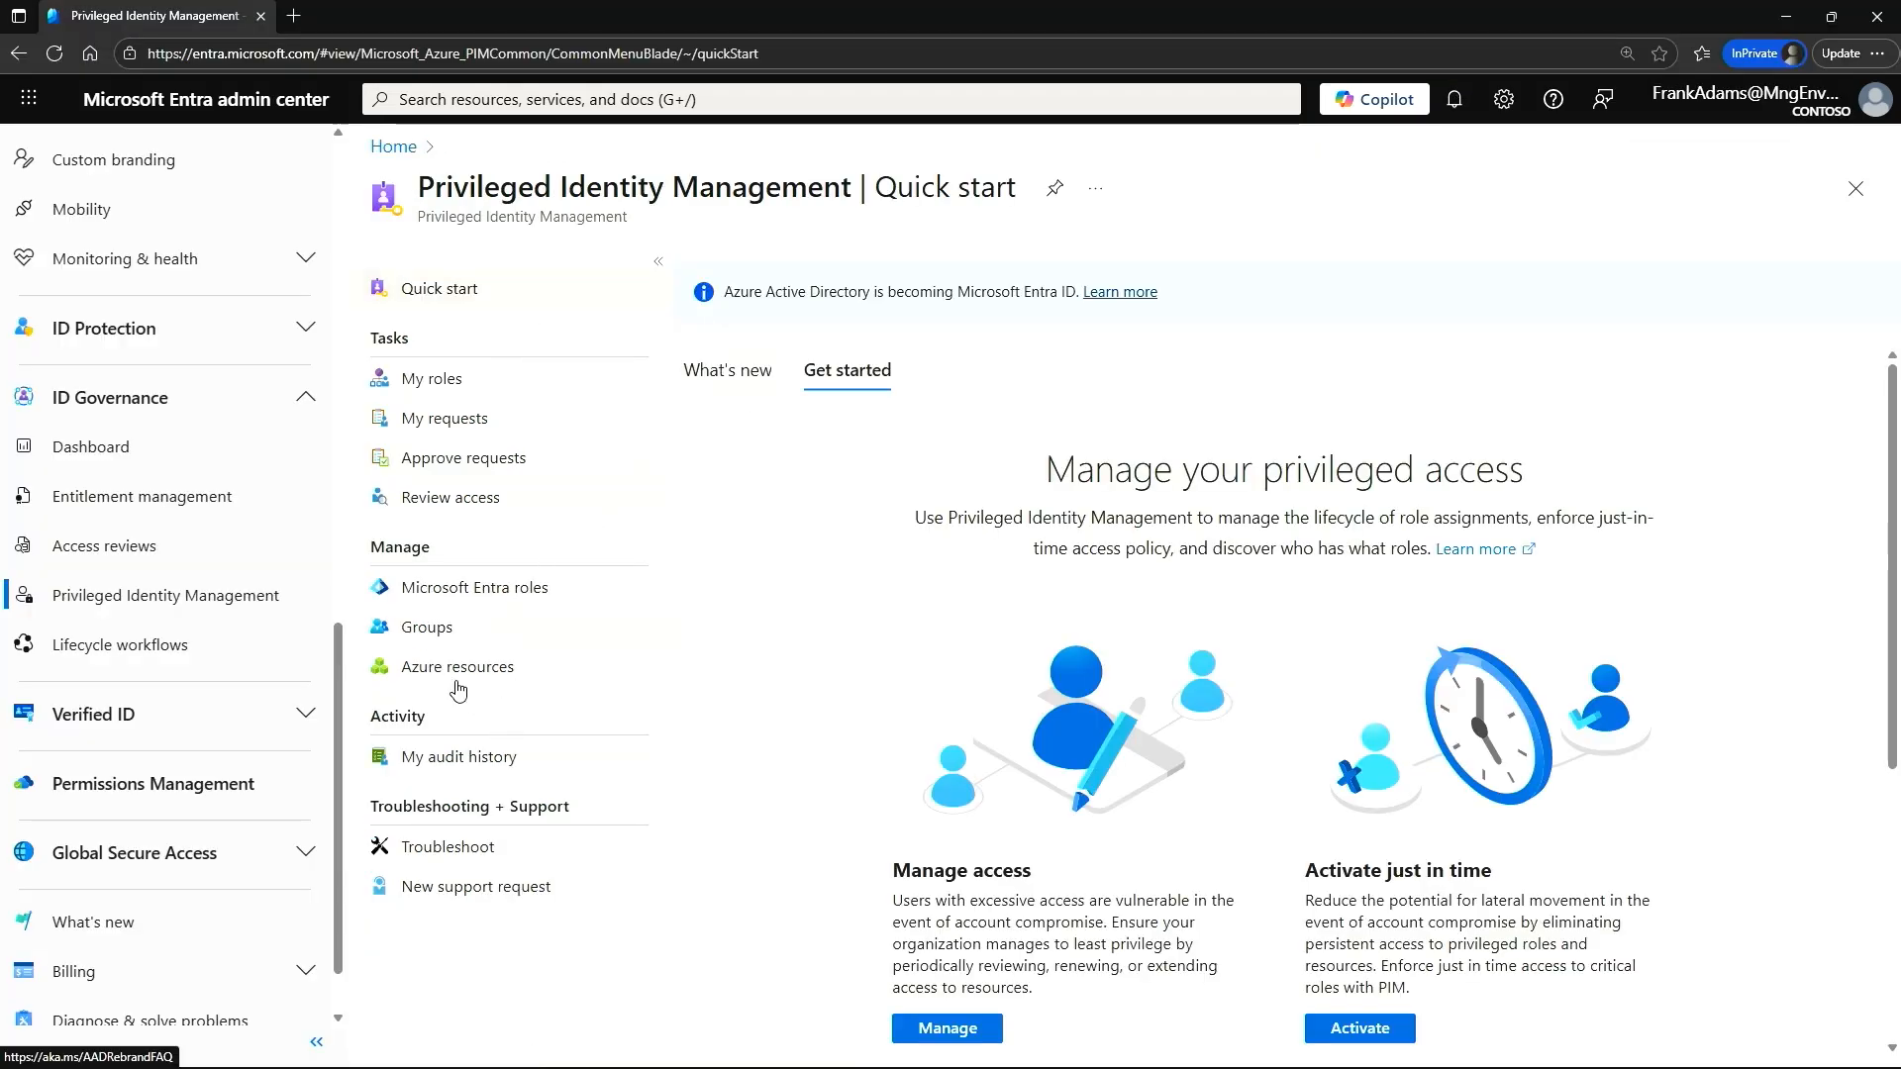
Open the Security group from the PIM-managed groups and start activating its eligible Owner role.
left_click(434, 639)
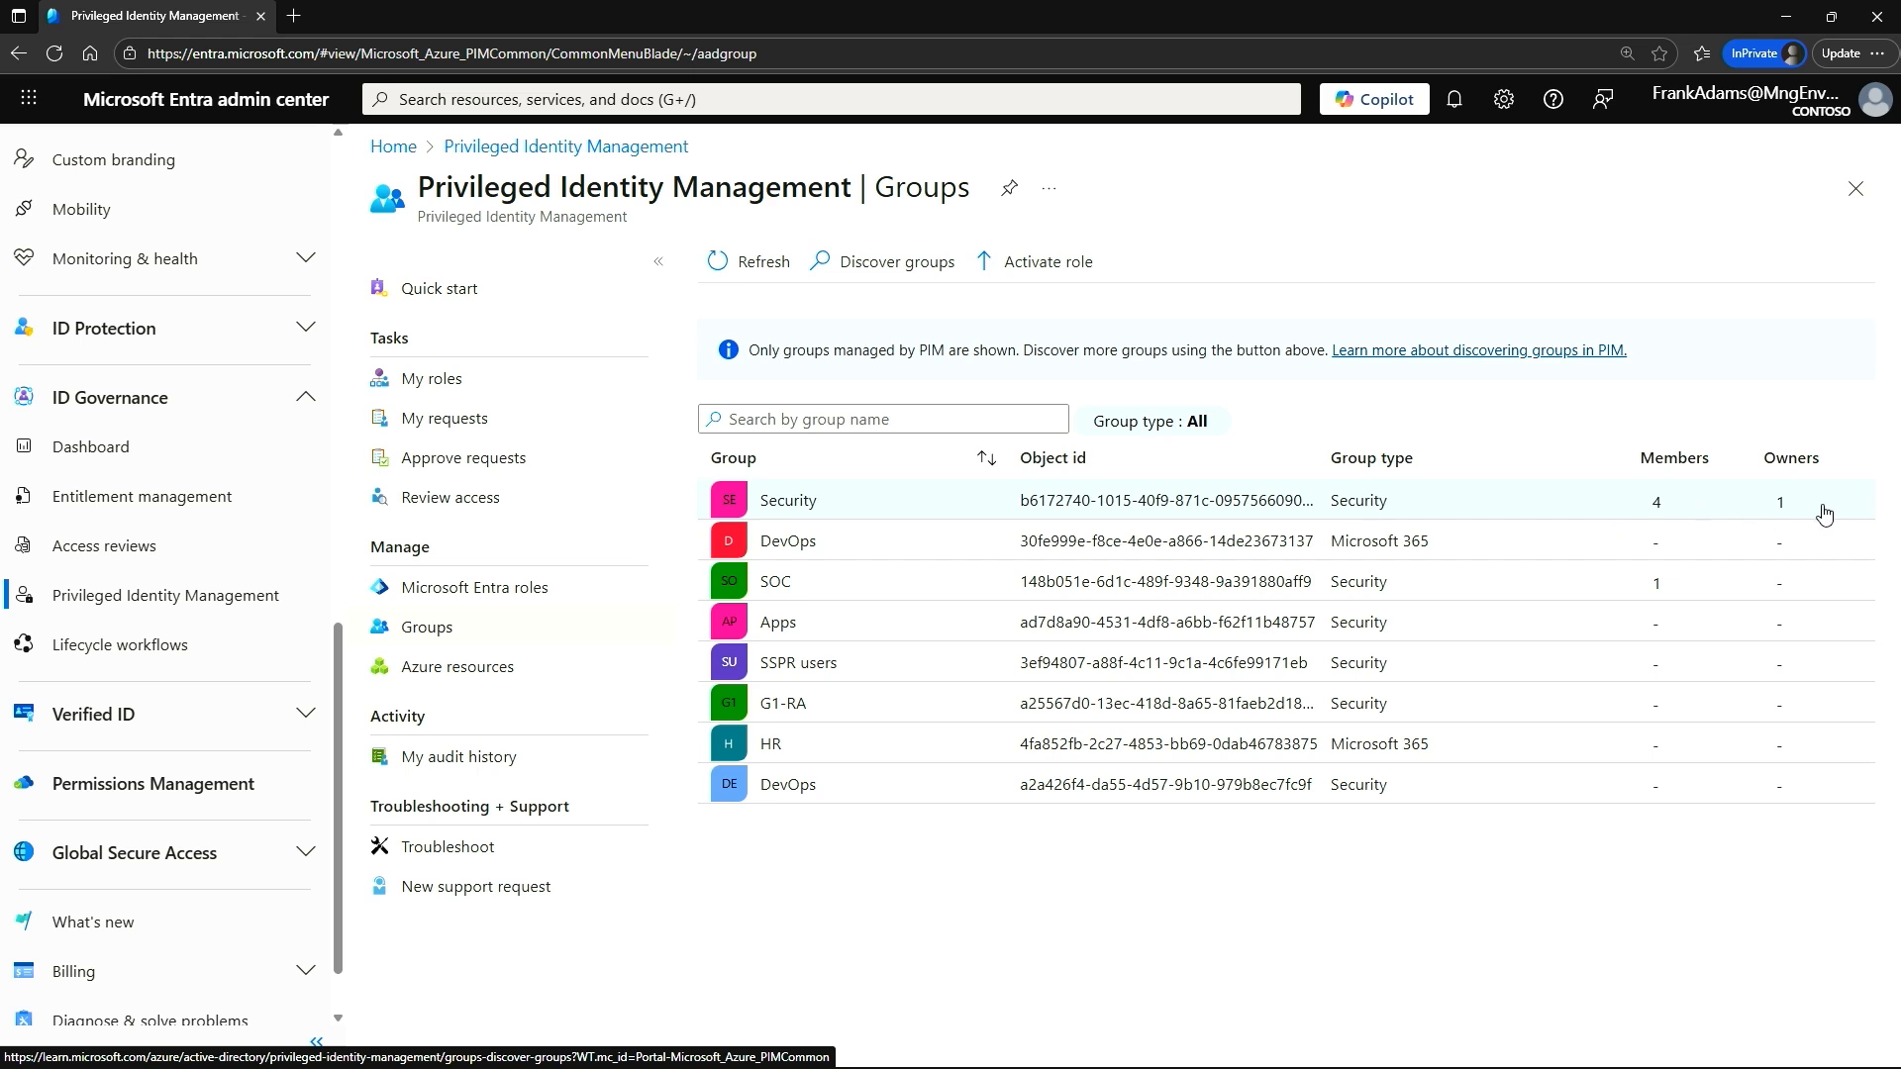
left_click(820, 503)
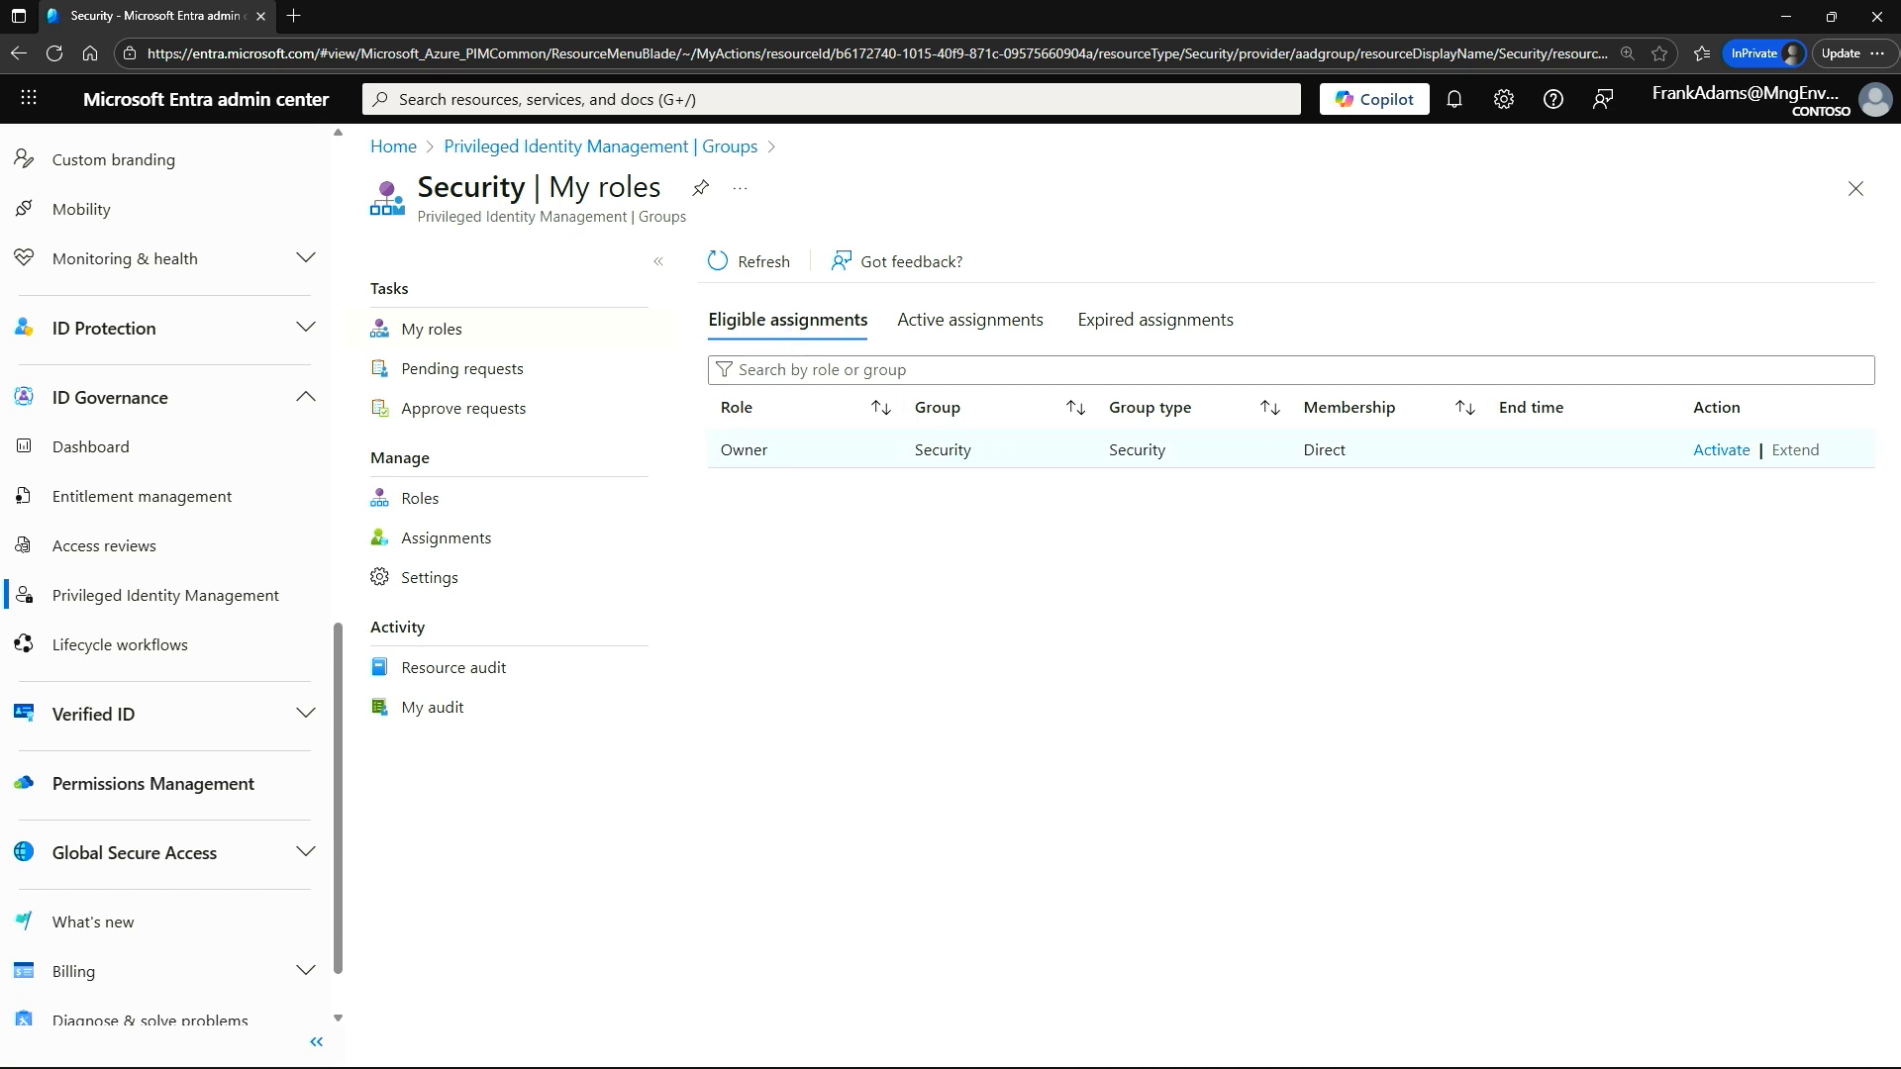
left_click(1723, 452)
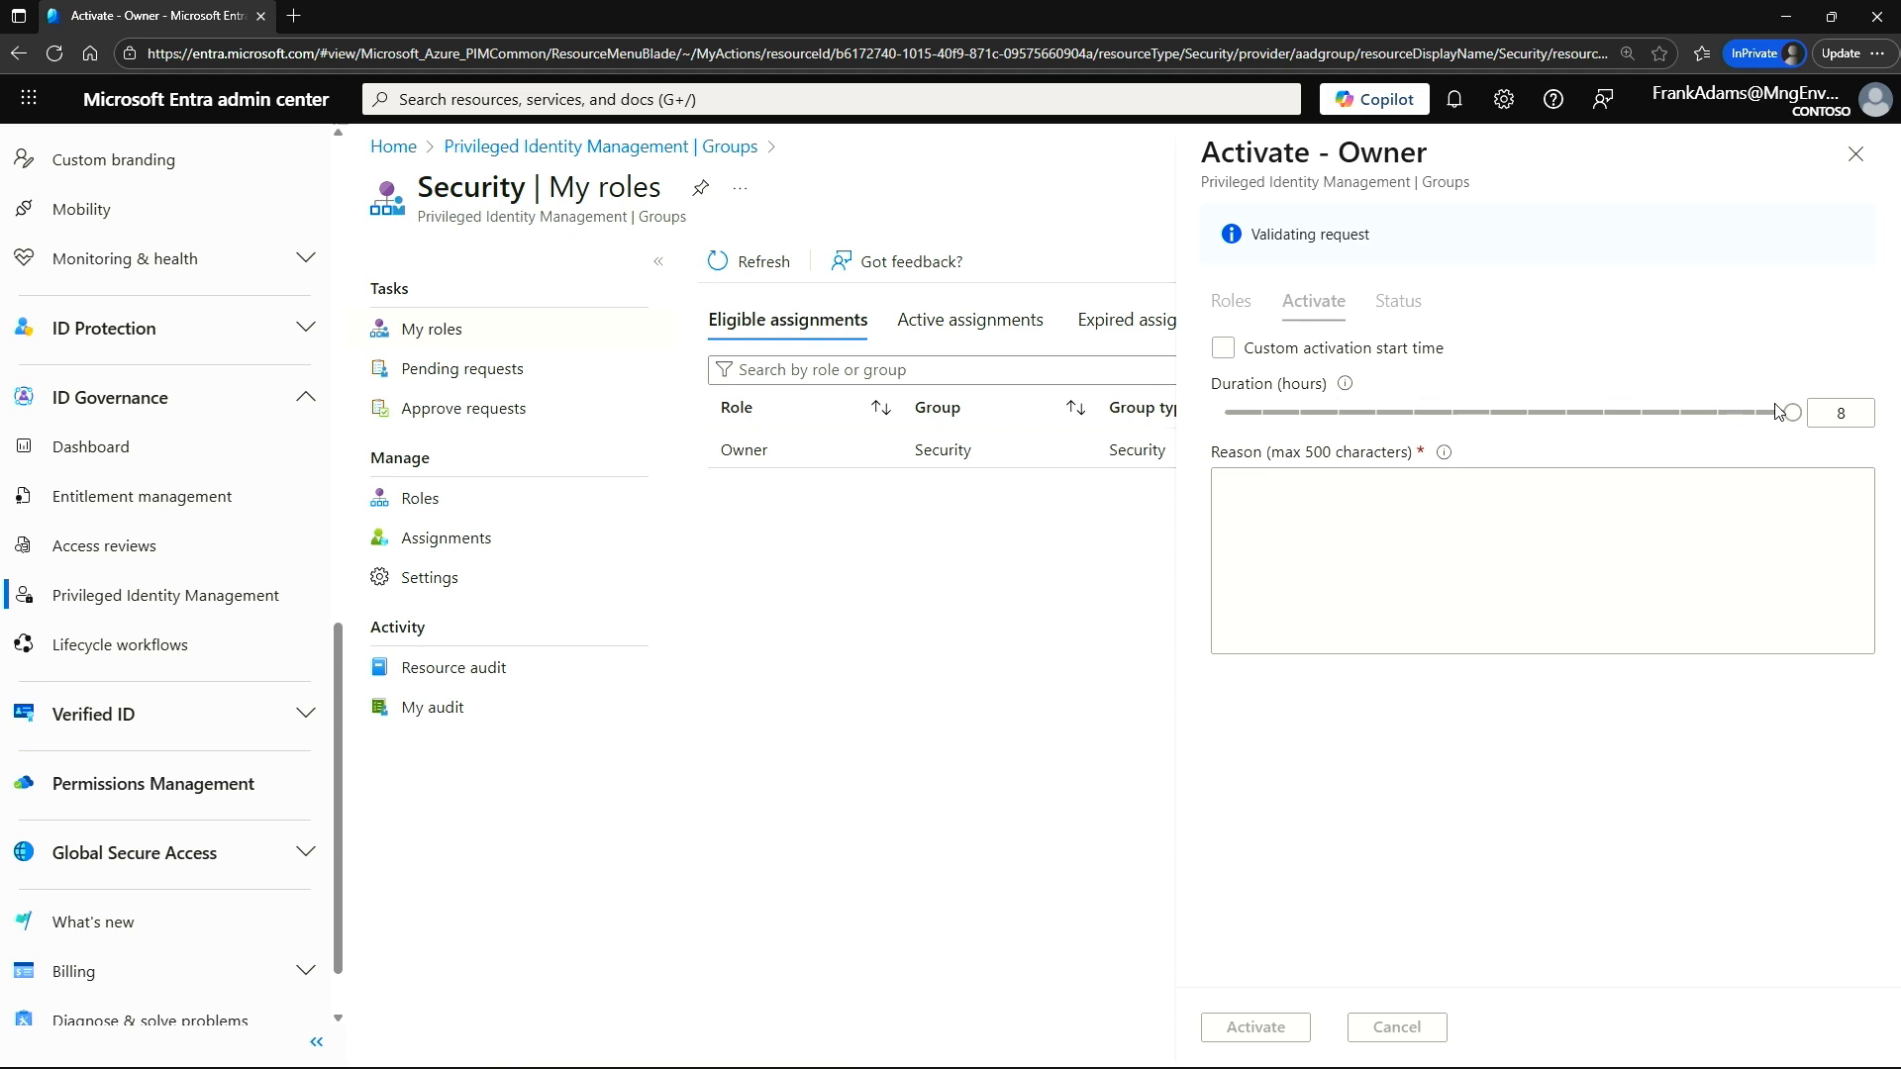
Set the Owner activation duration to 0.5 hours without a custom start time, enter "adding a" as the reason, and submit the activation.
left_click_drag(1795, 364, 1245, 365)
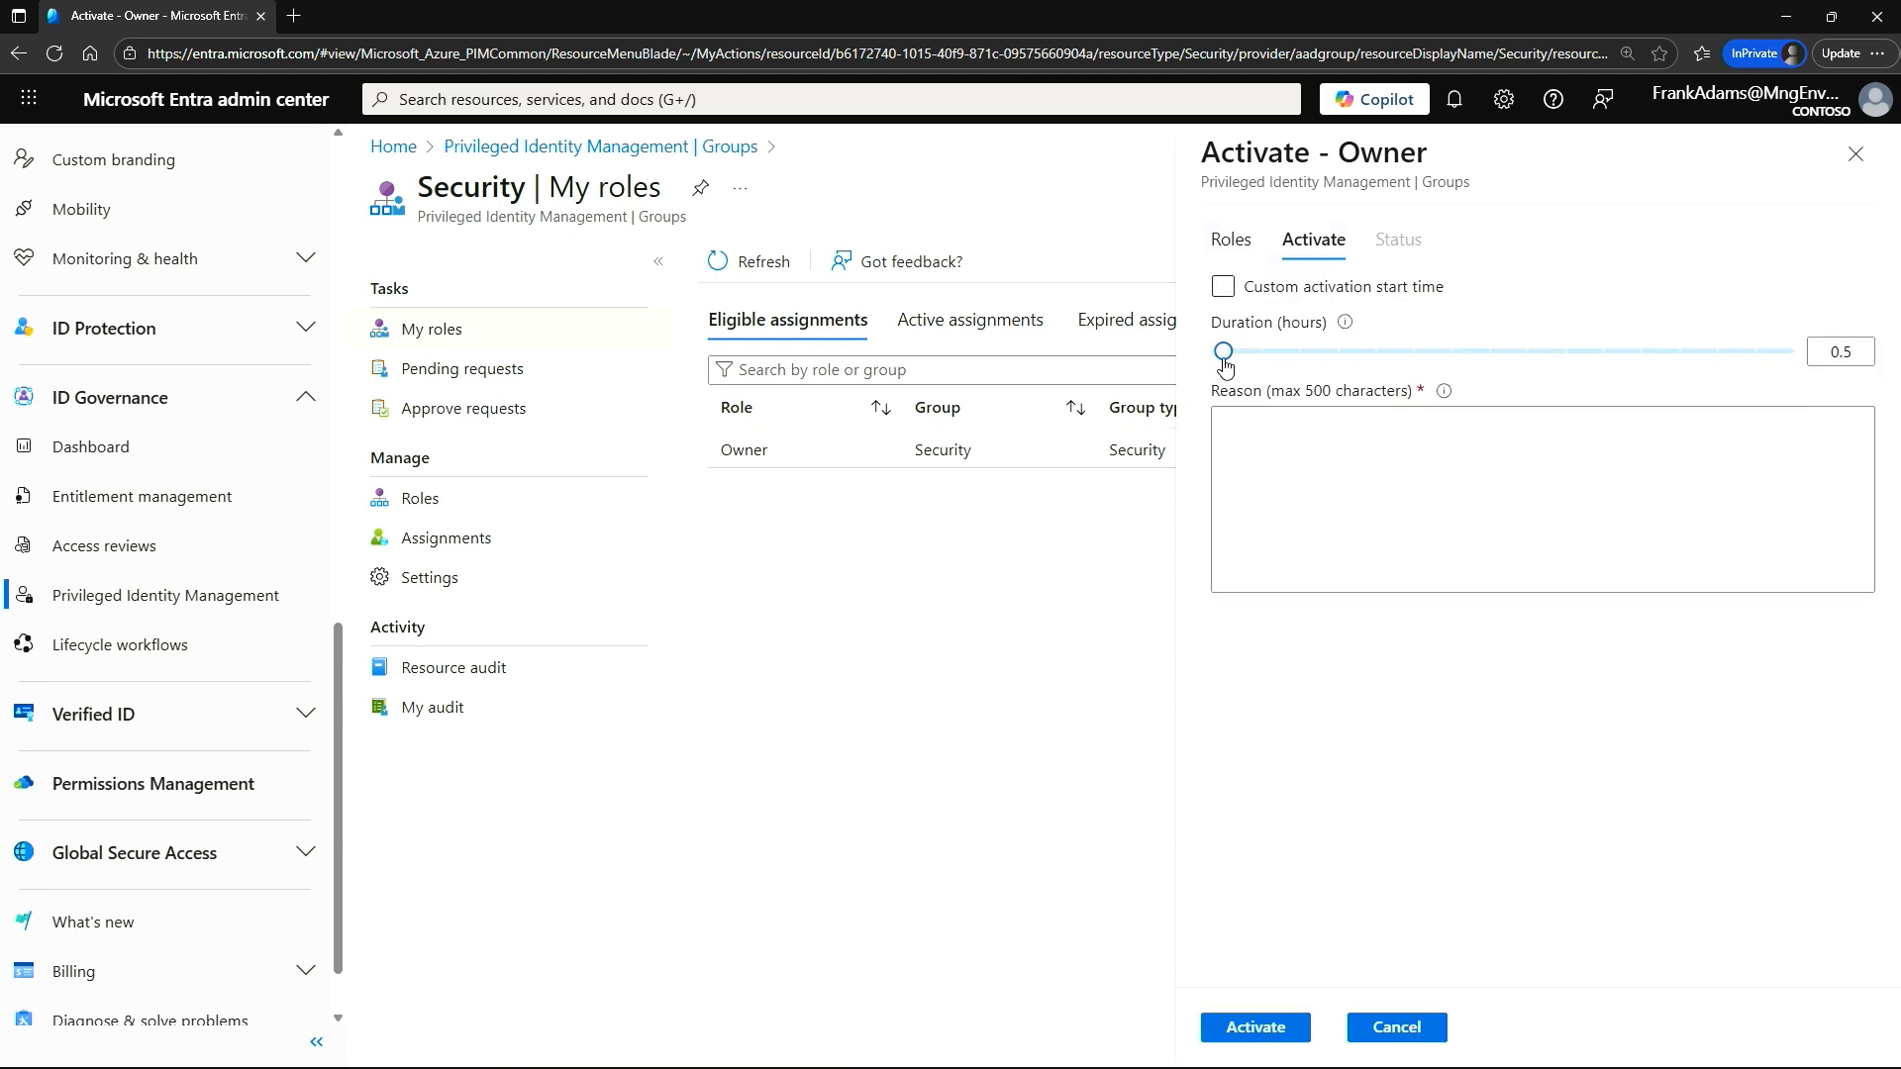
left_click(1223, 288)
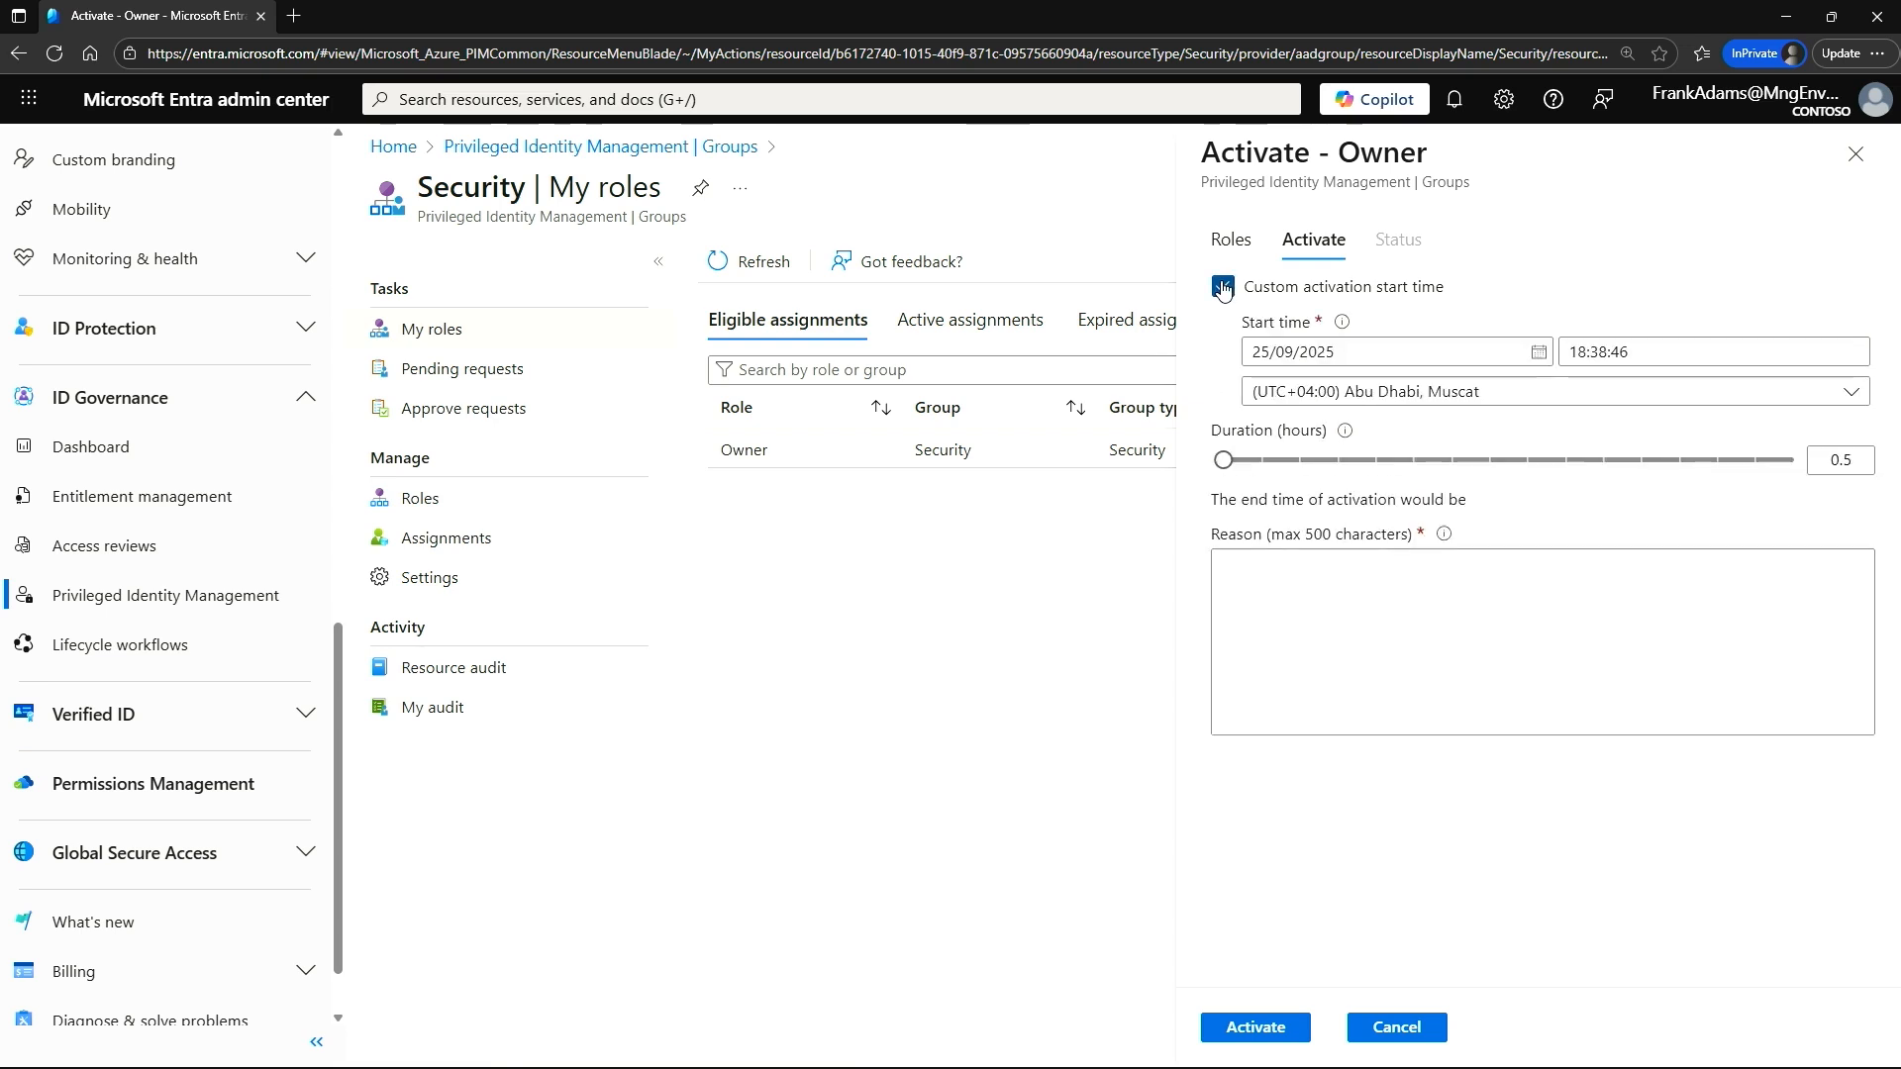
left_click(1222, 287)
left_click(1292, 439)
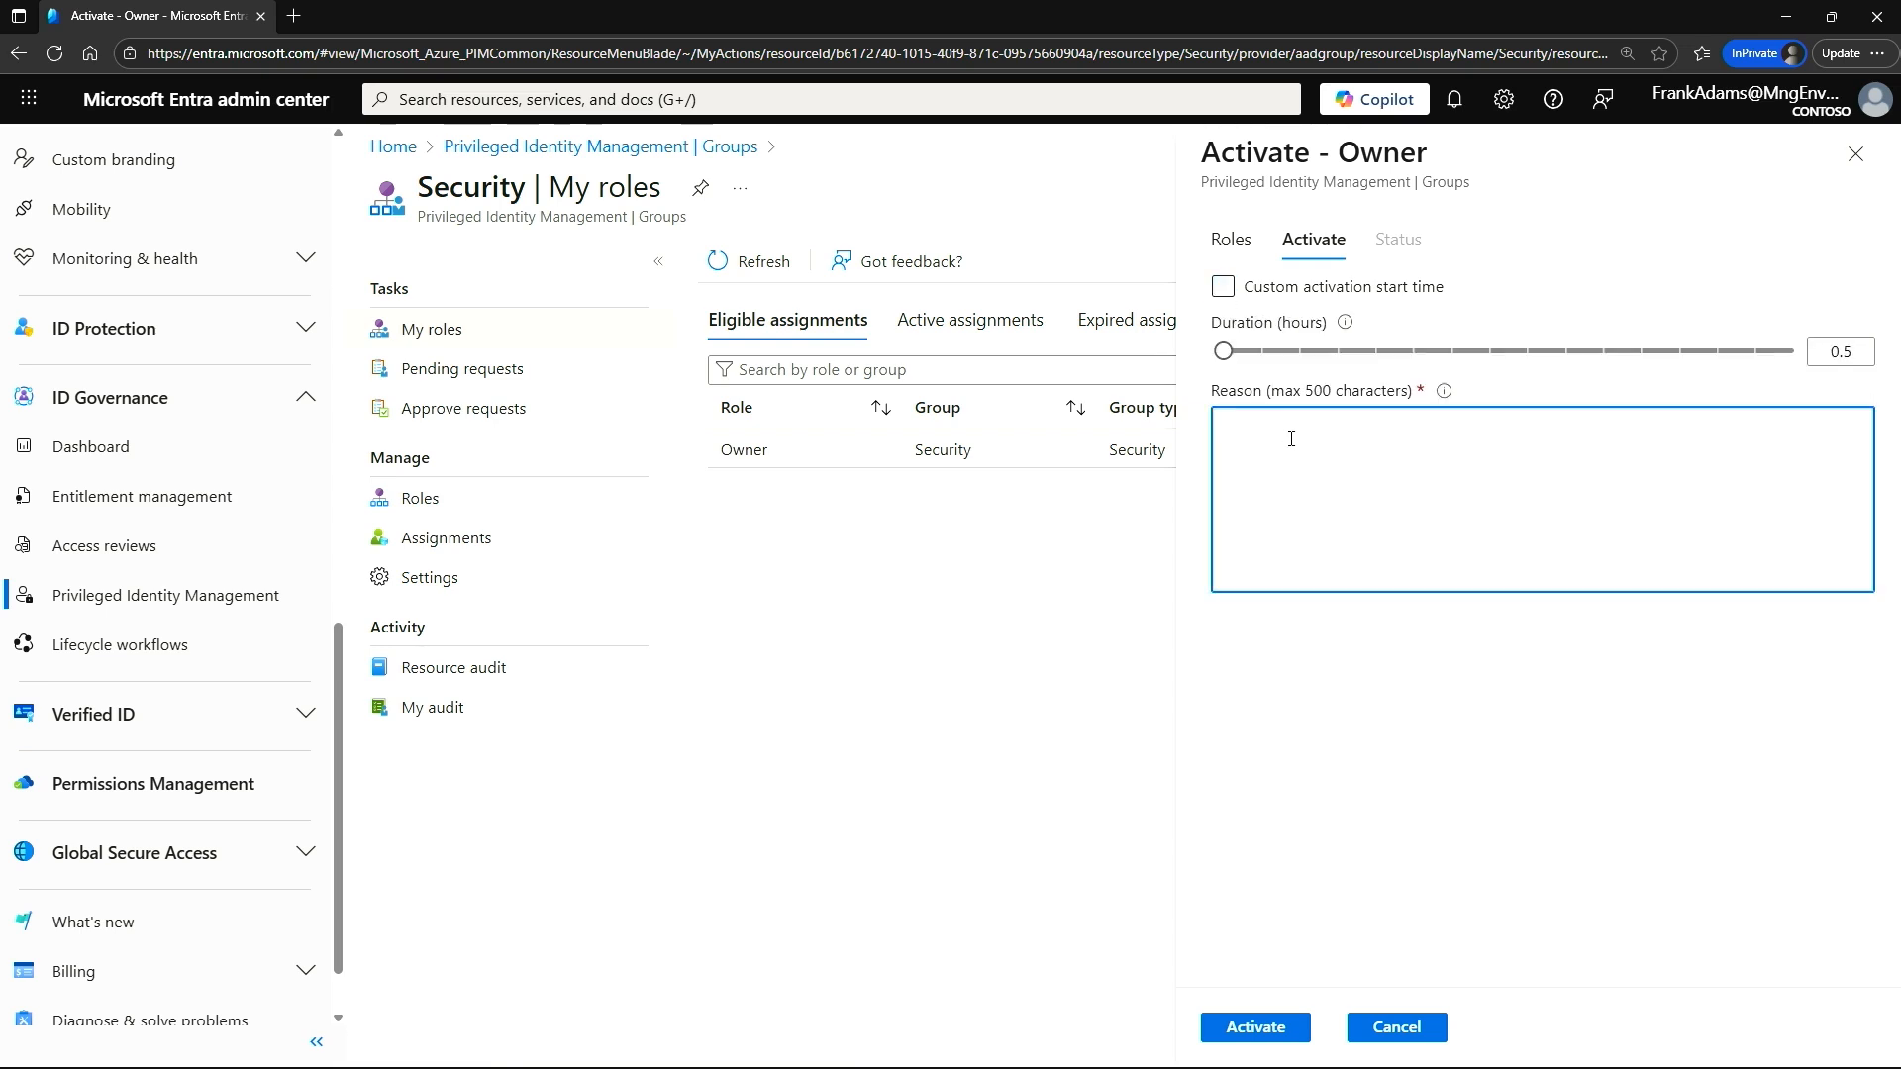
type("adding a new user to the group")
left_click(1255, 1028)
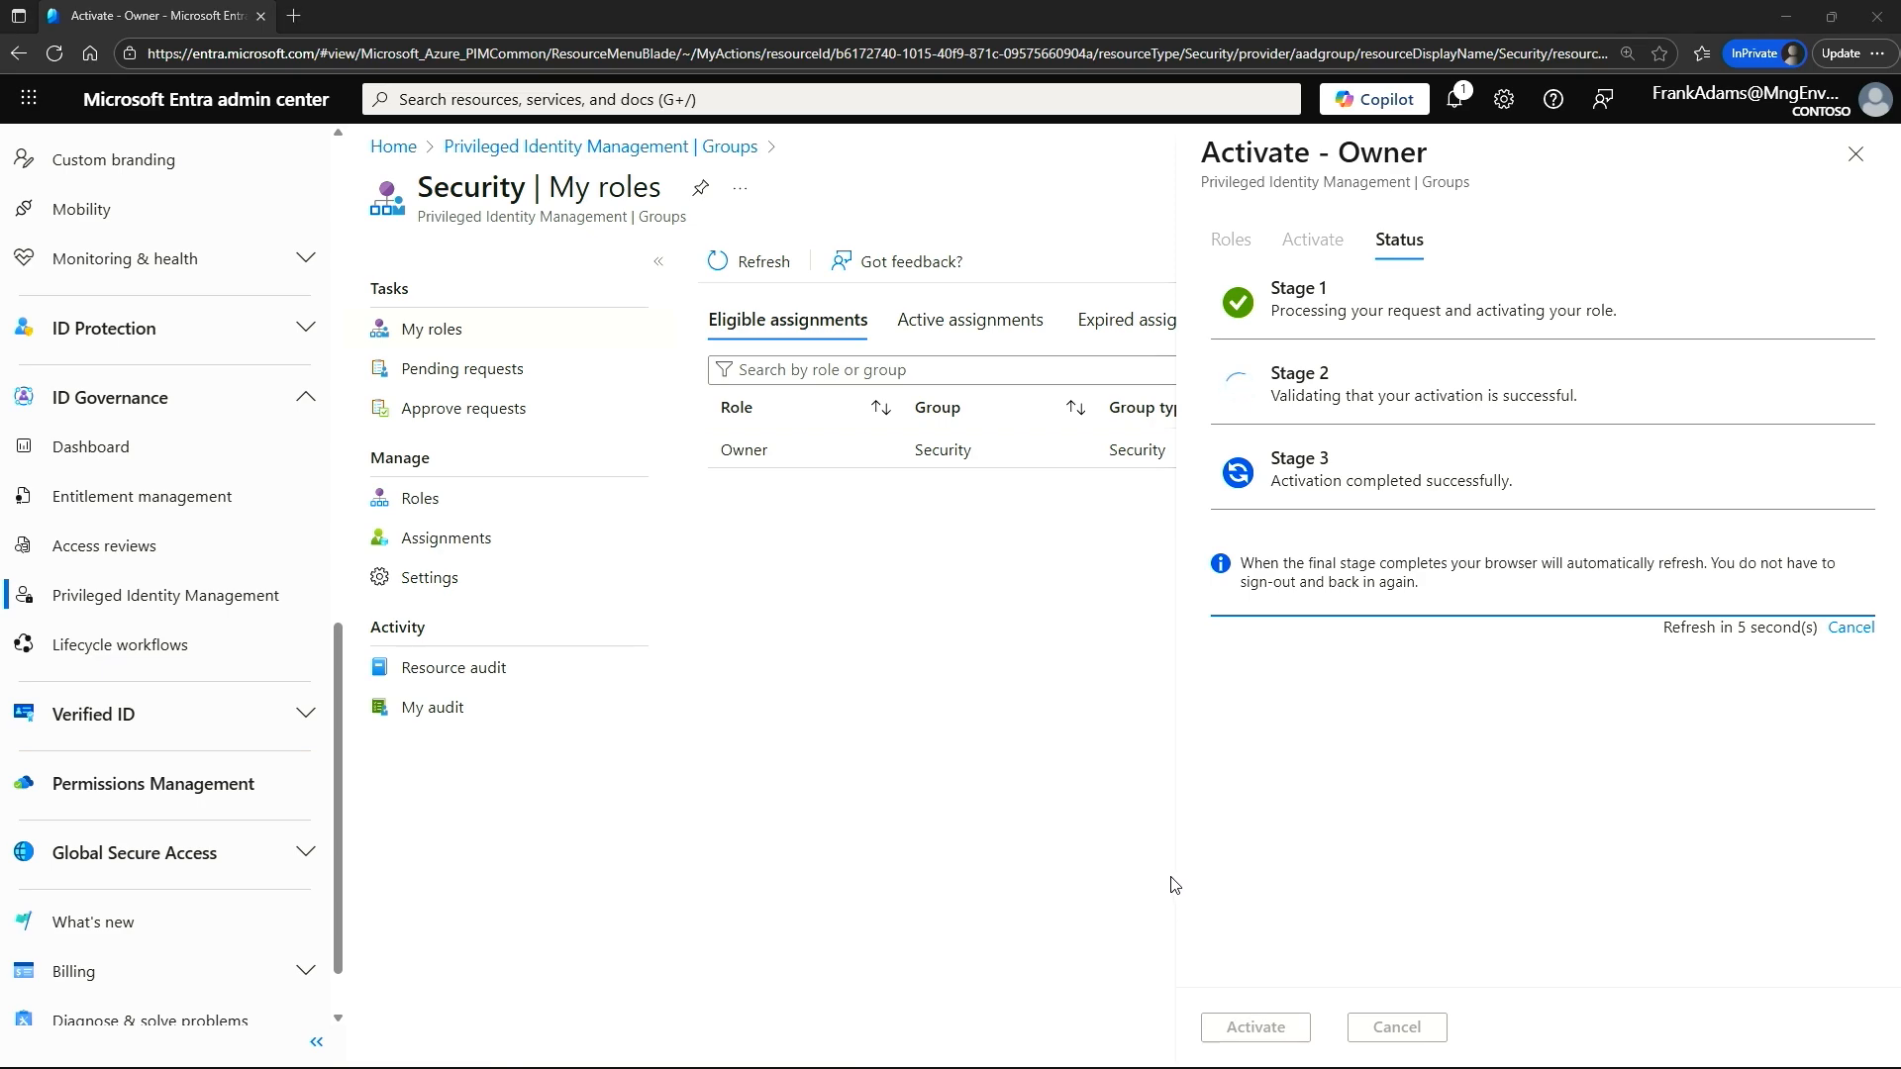
Switch to the administrator's browser window and return from the Owner assignments to the Privileged Identity Management start page.
key("alt+Tab")
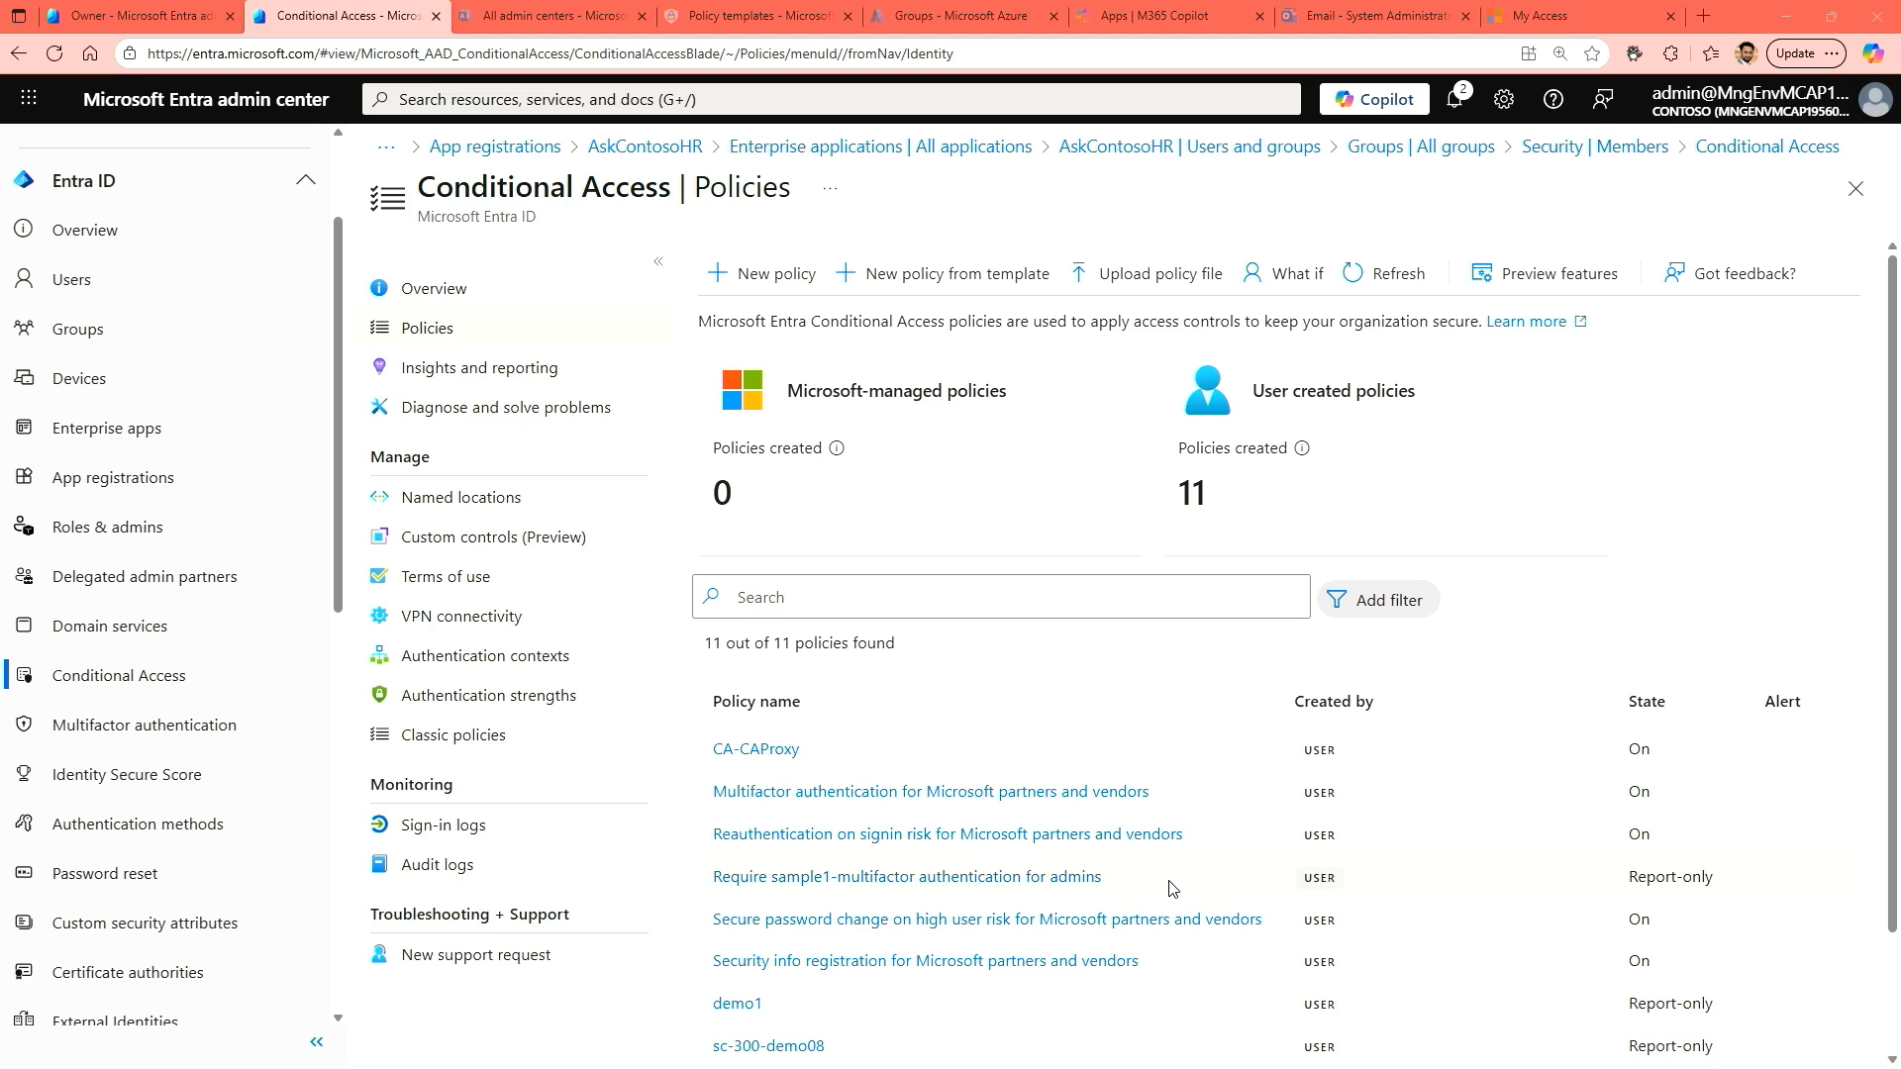
key("ctrl+shift+Tab")
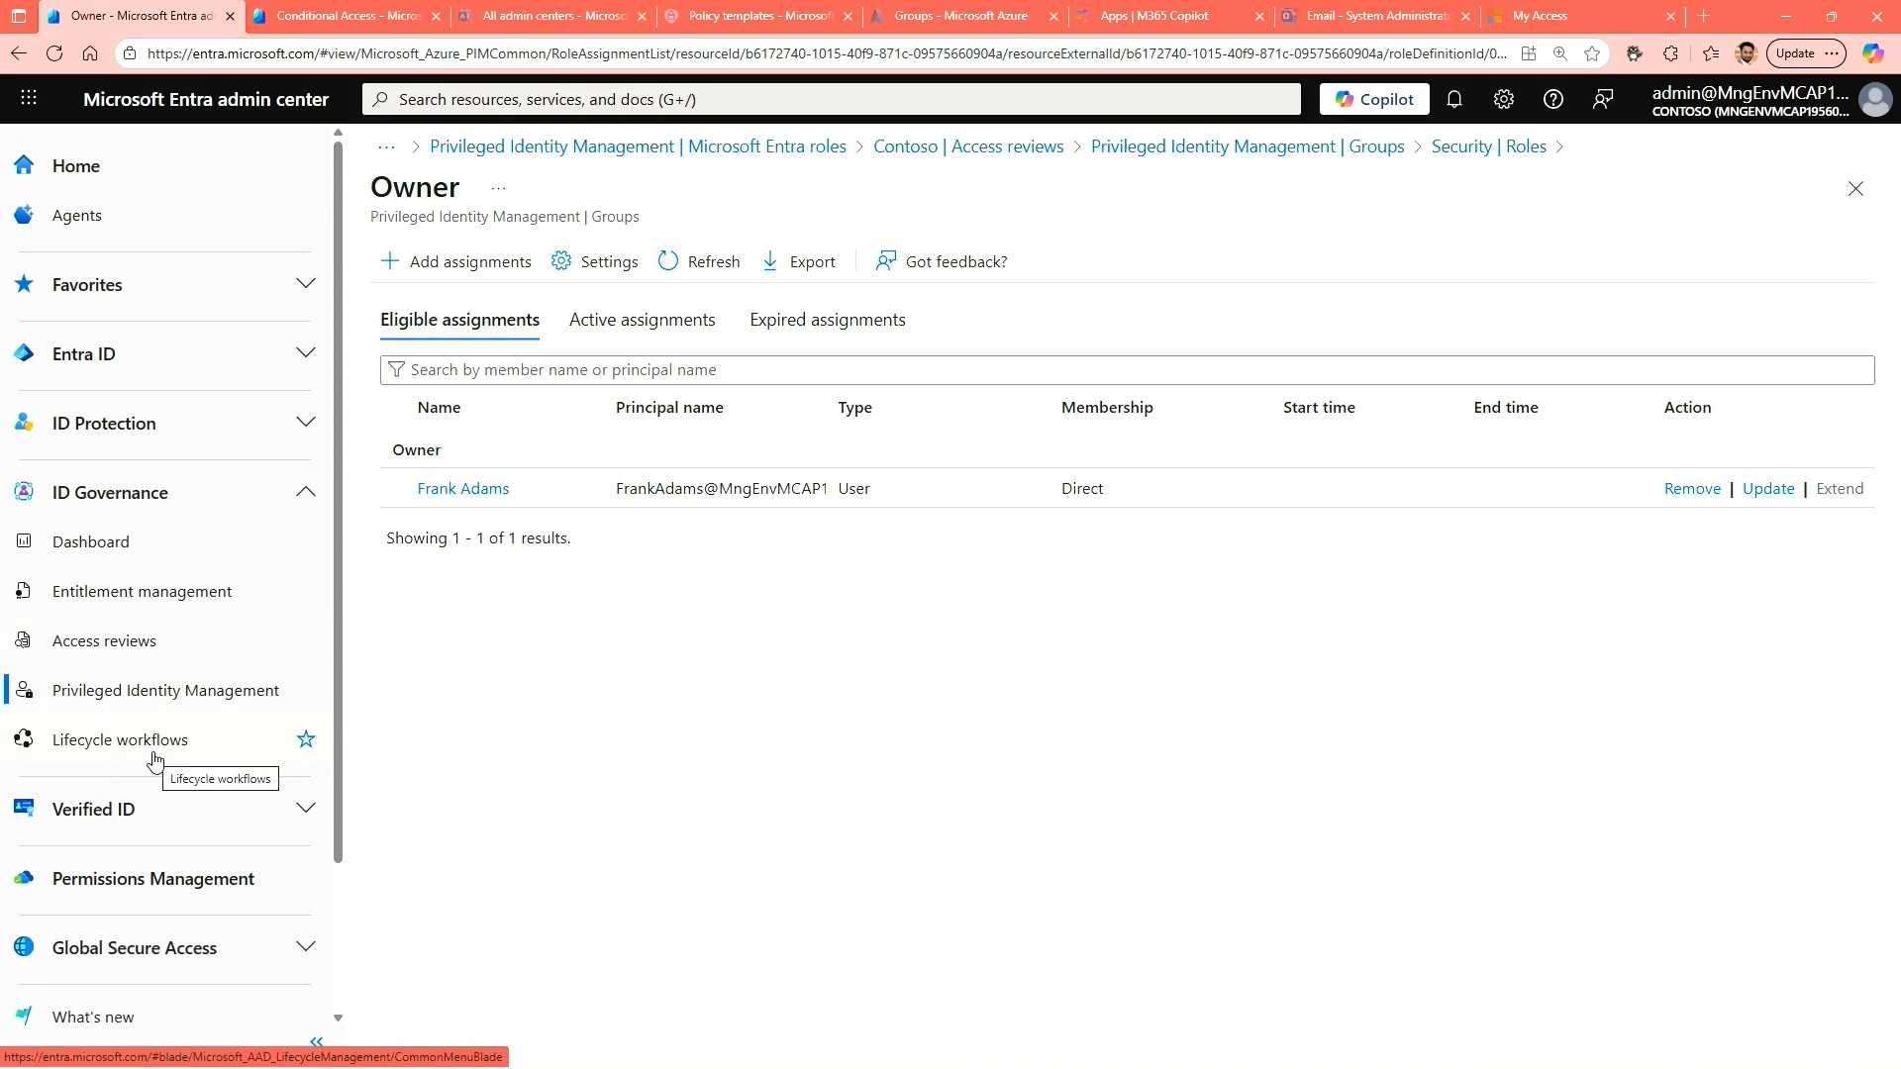
left_click(134, 698)
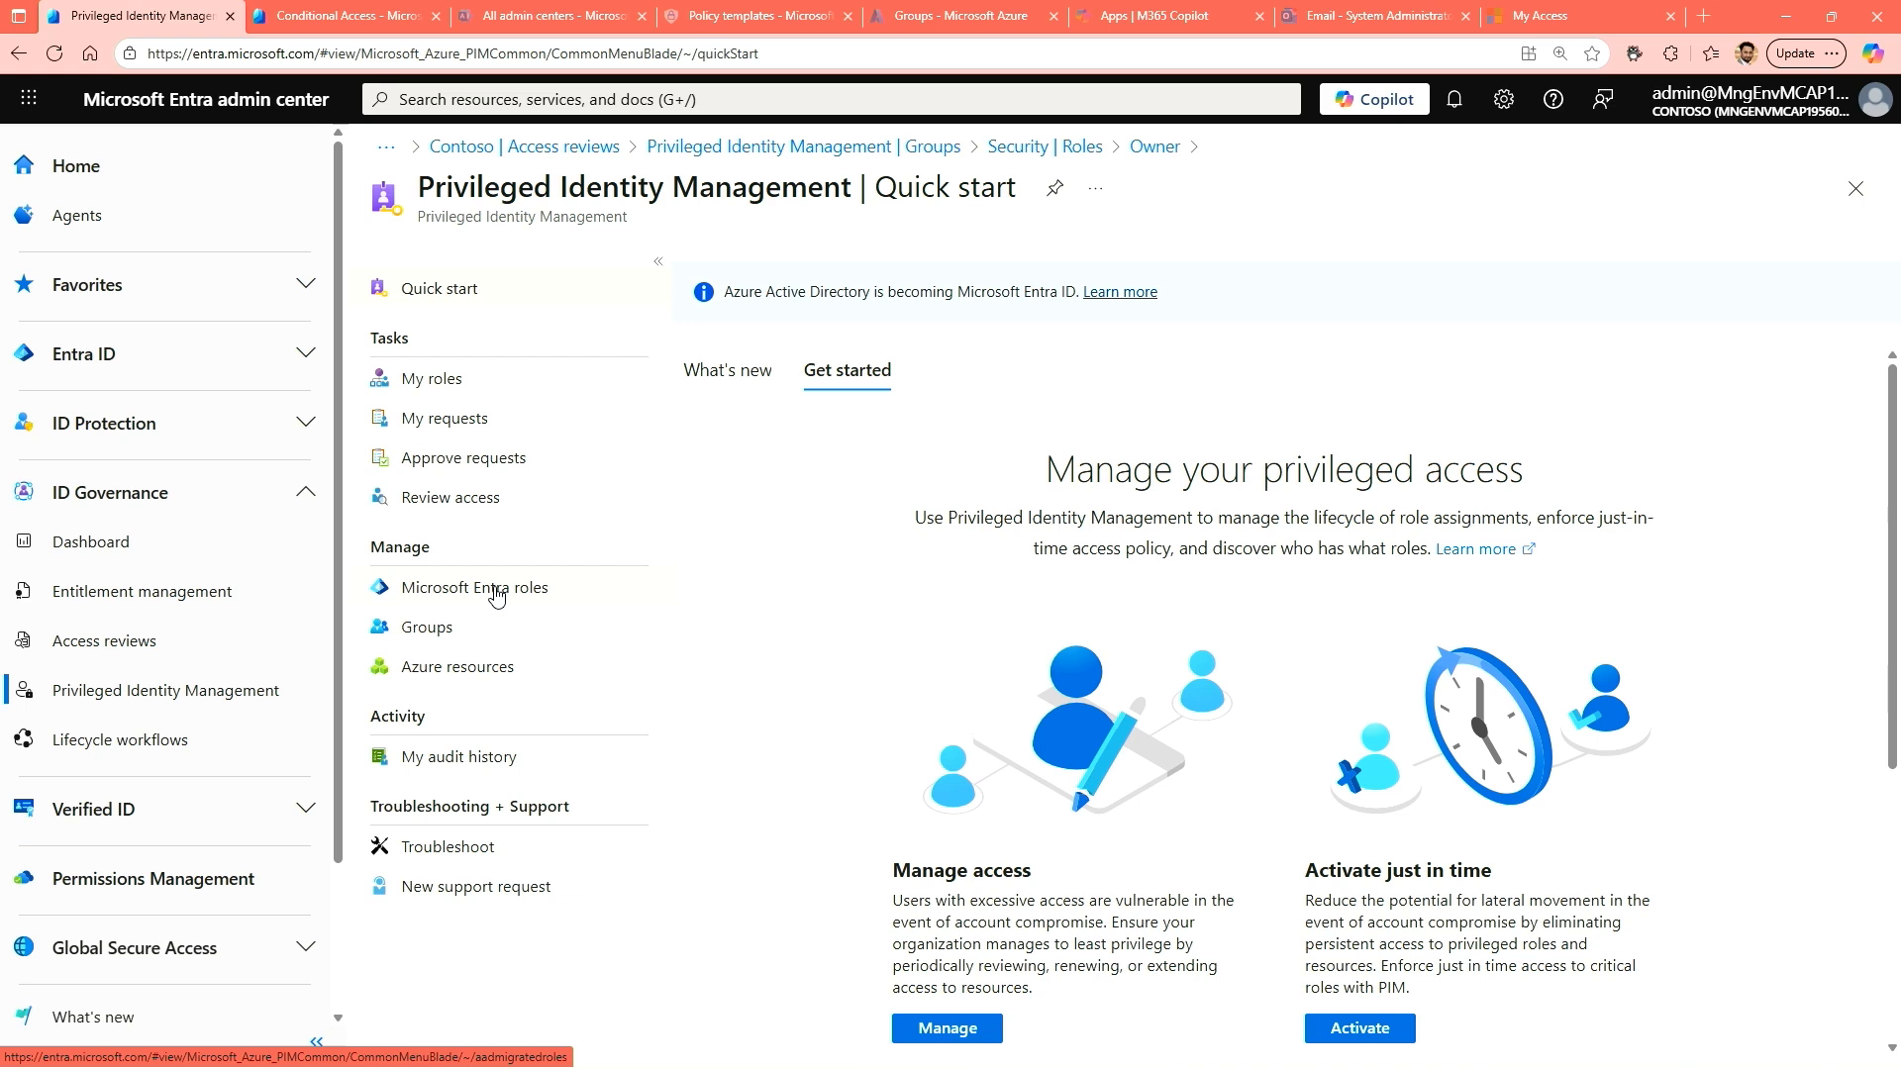
Open the Azure resources in Privileged Identity Management, select the ME-MngEnvMCAP195606 subscription, and start managing it.
left_click(442, 649)
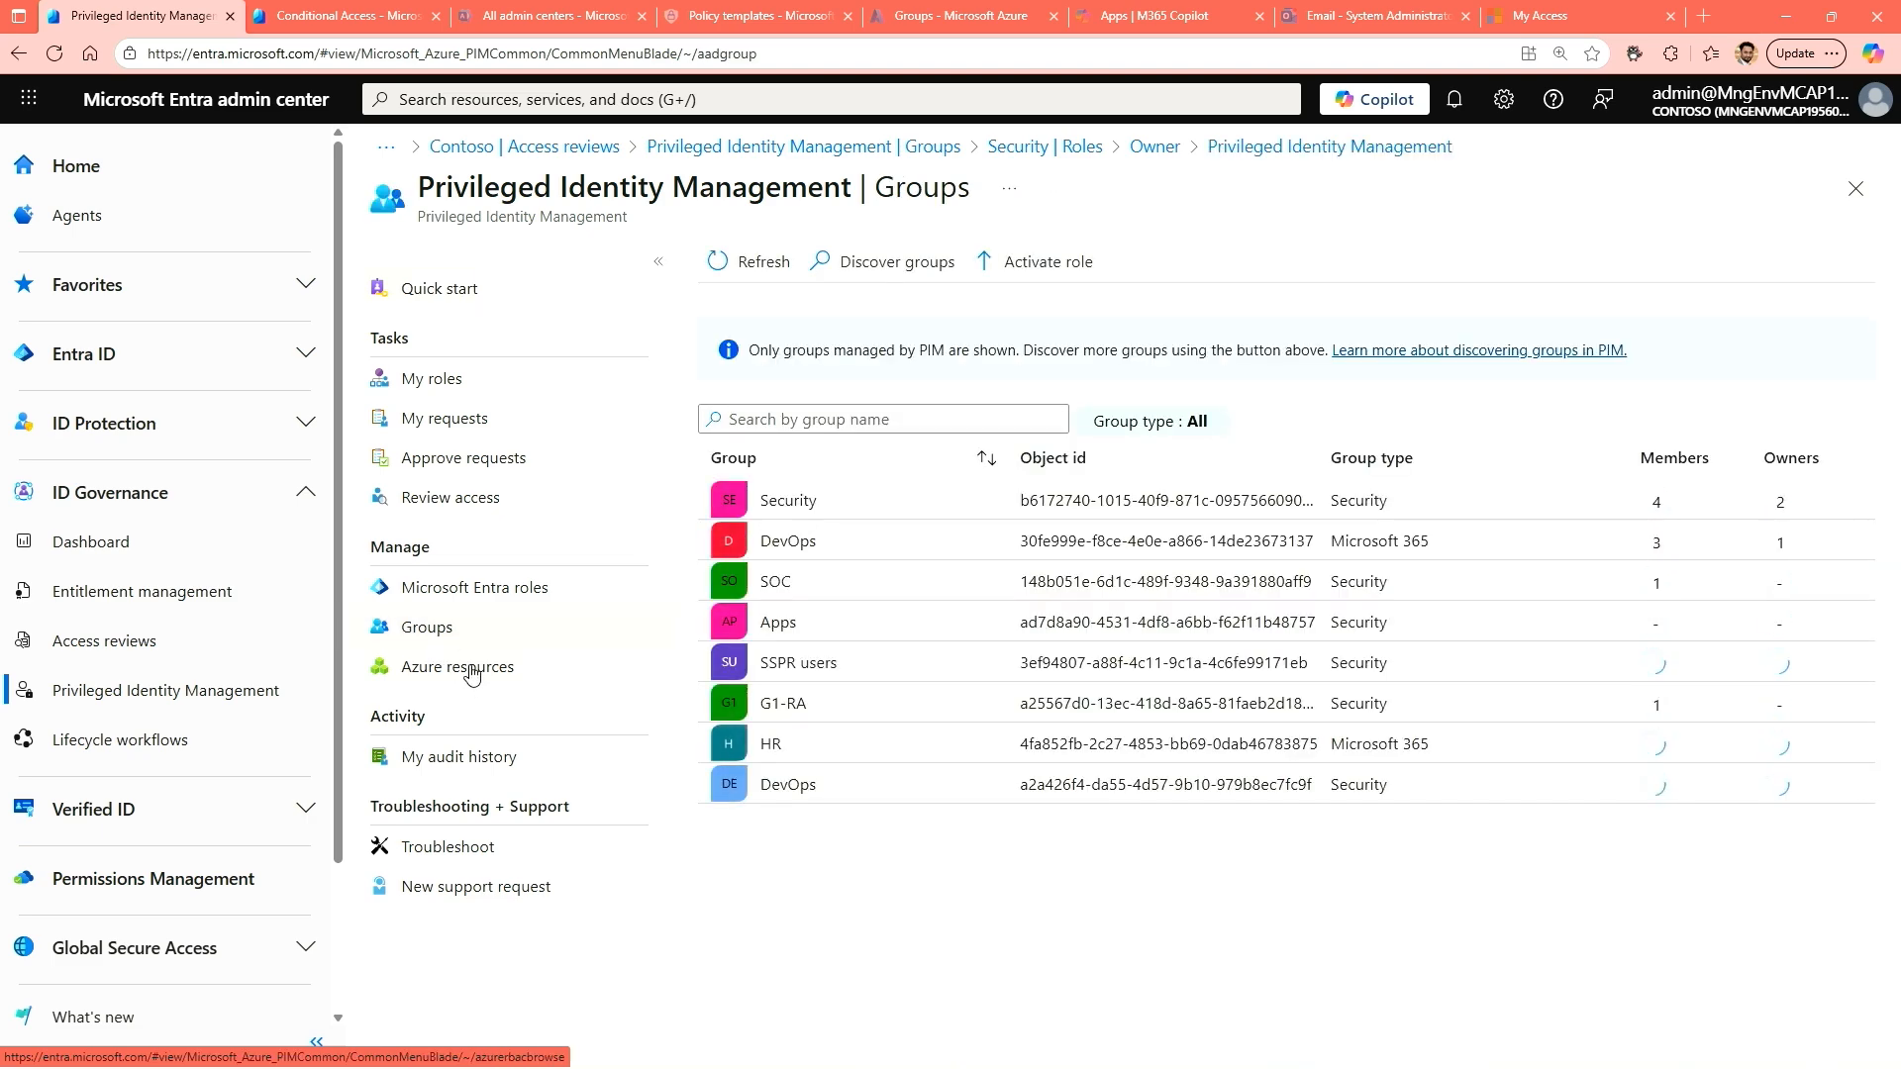
left_click(471, 675)
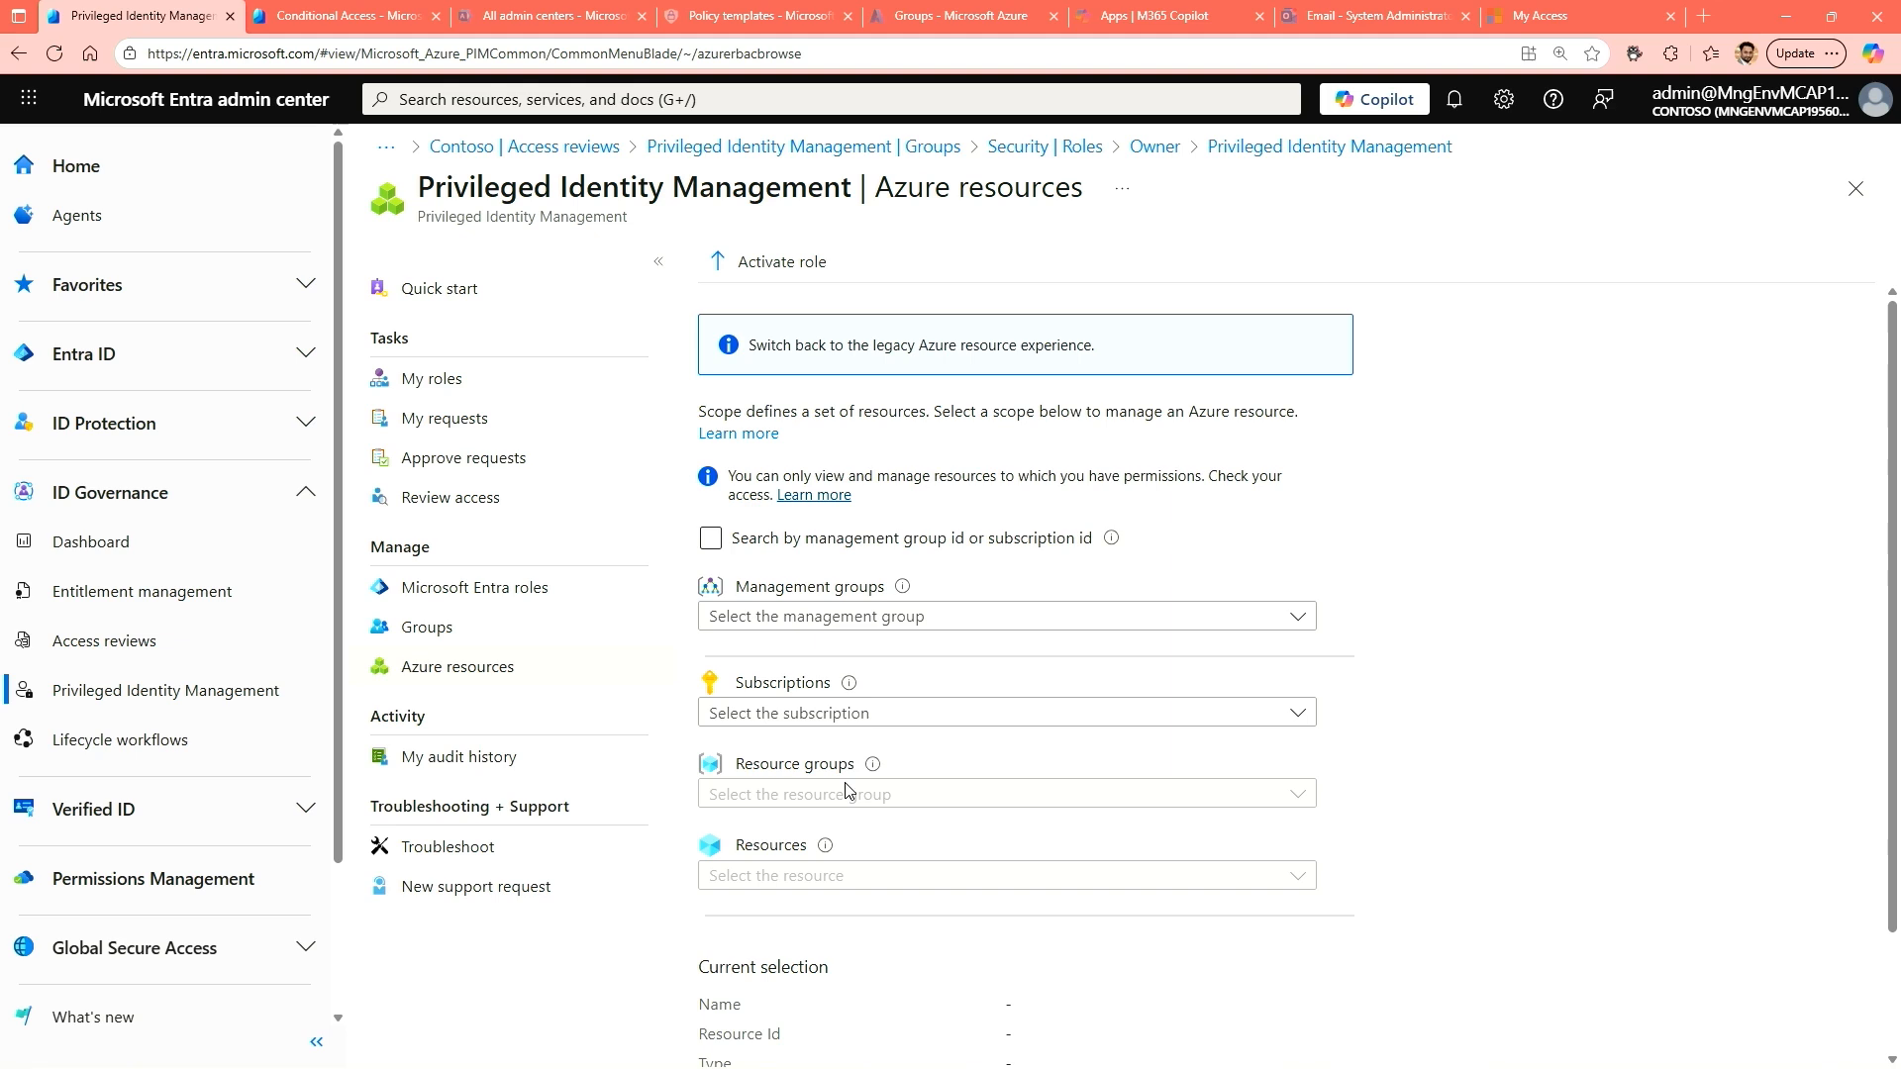
left_click(863, 729)
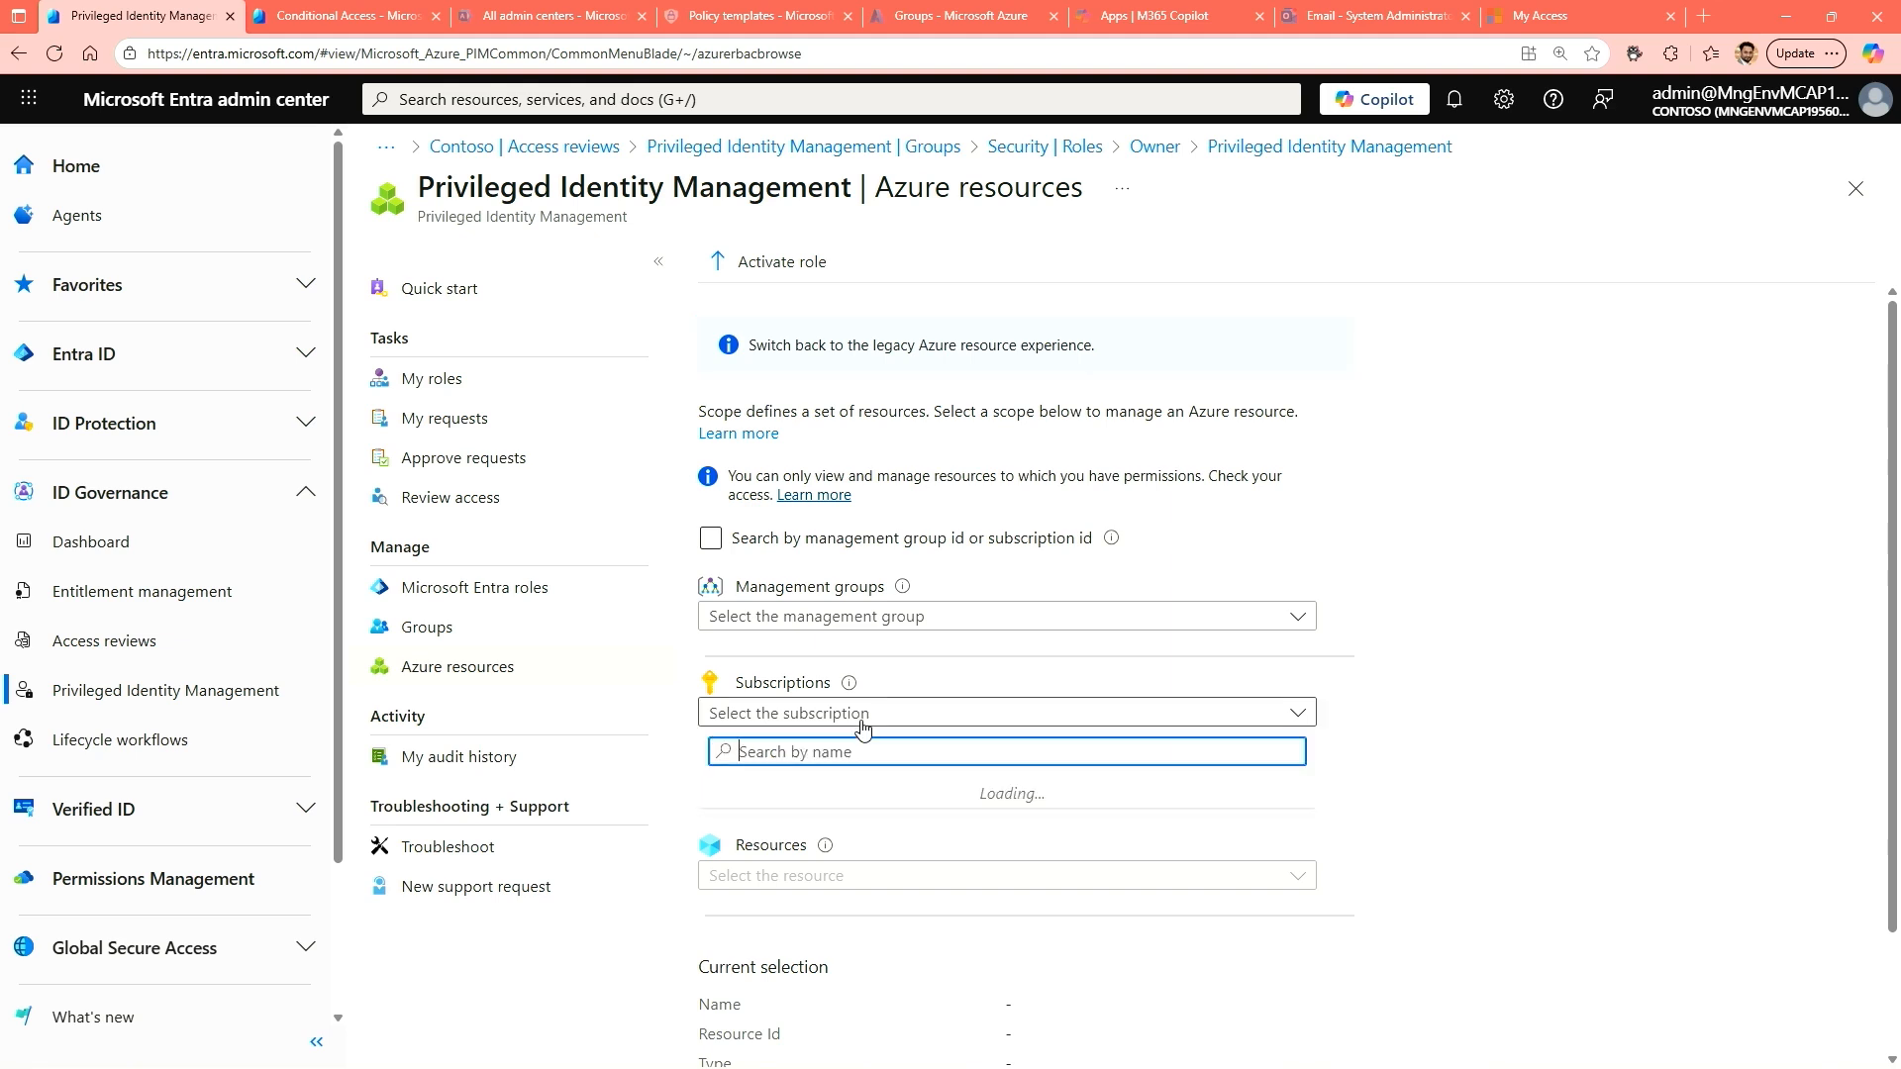
left_click(837, 832)
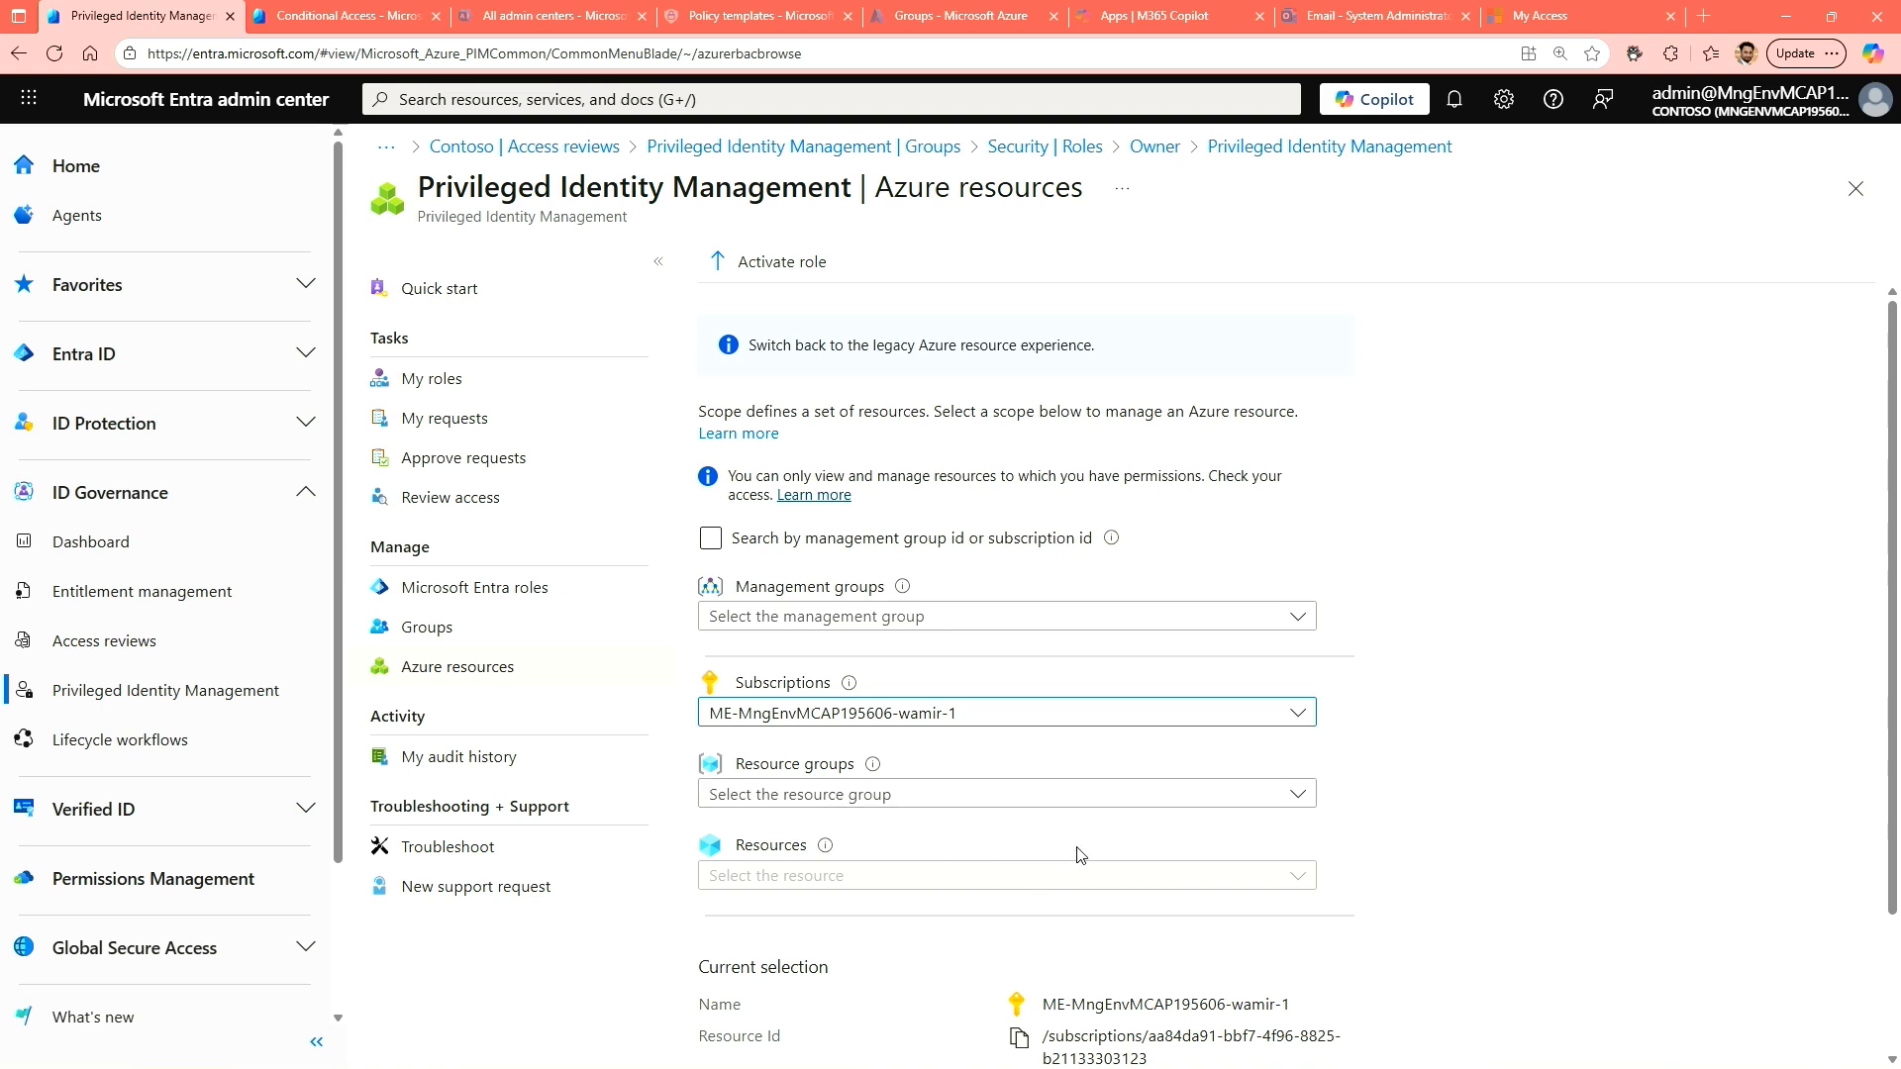
scroll(1475, 764, "down", 2)
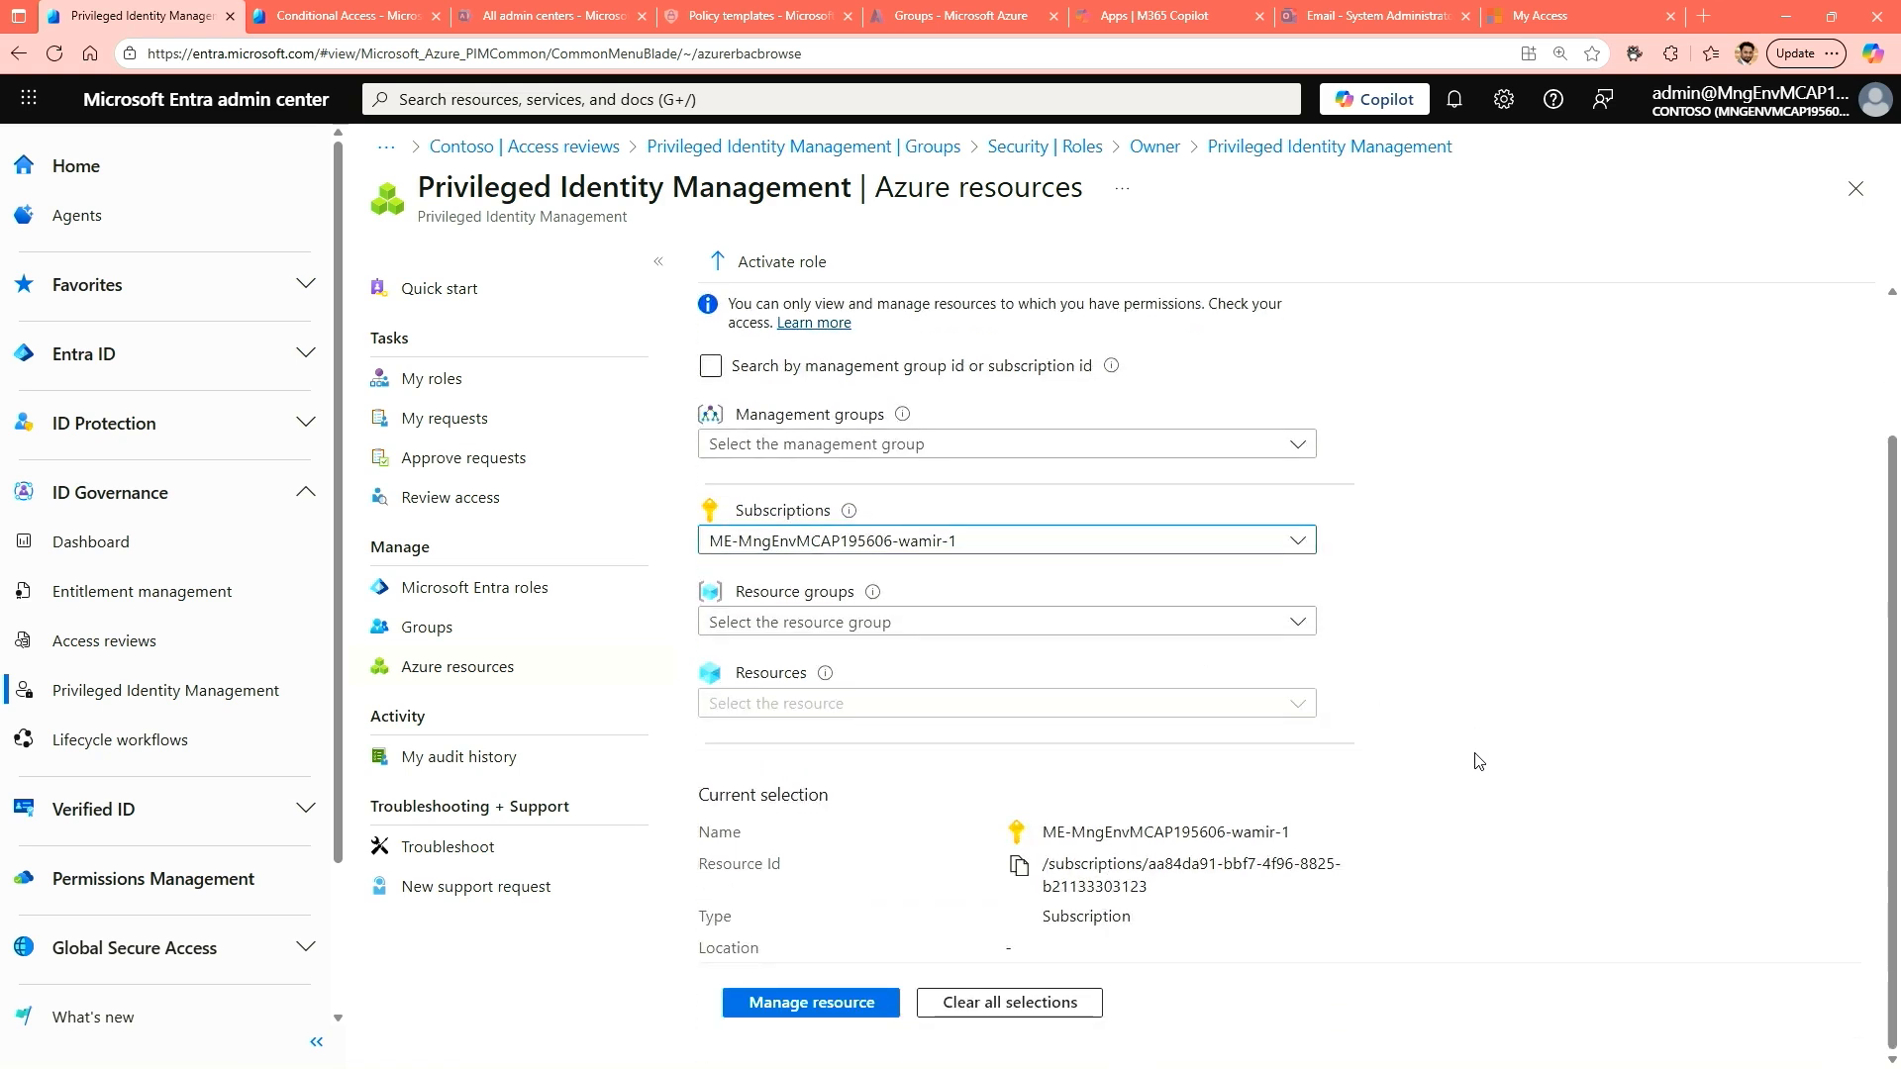
left_click(798, 1006)
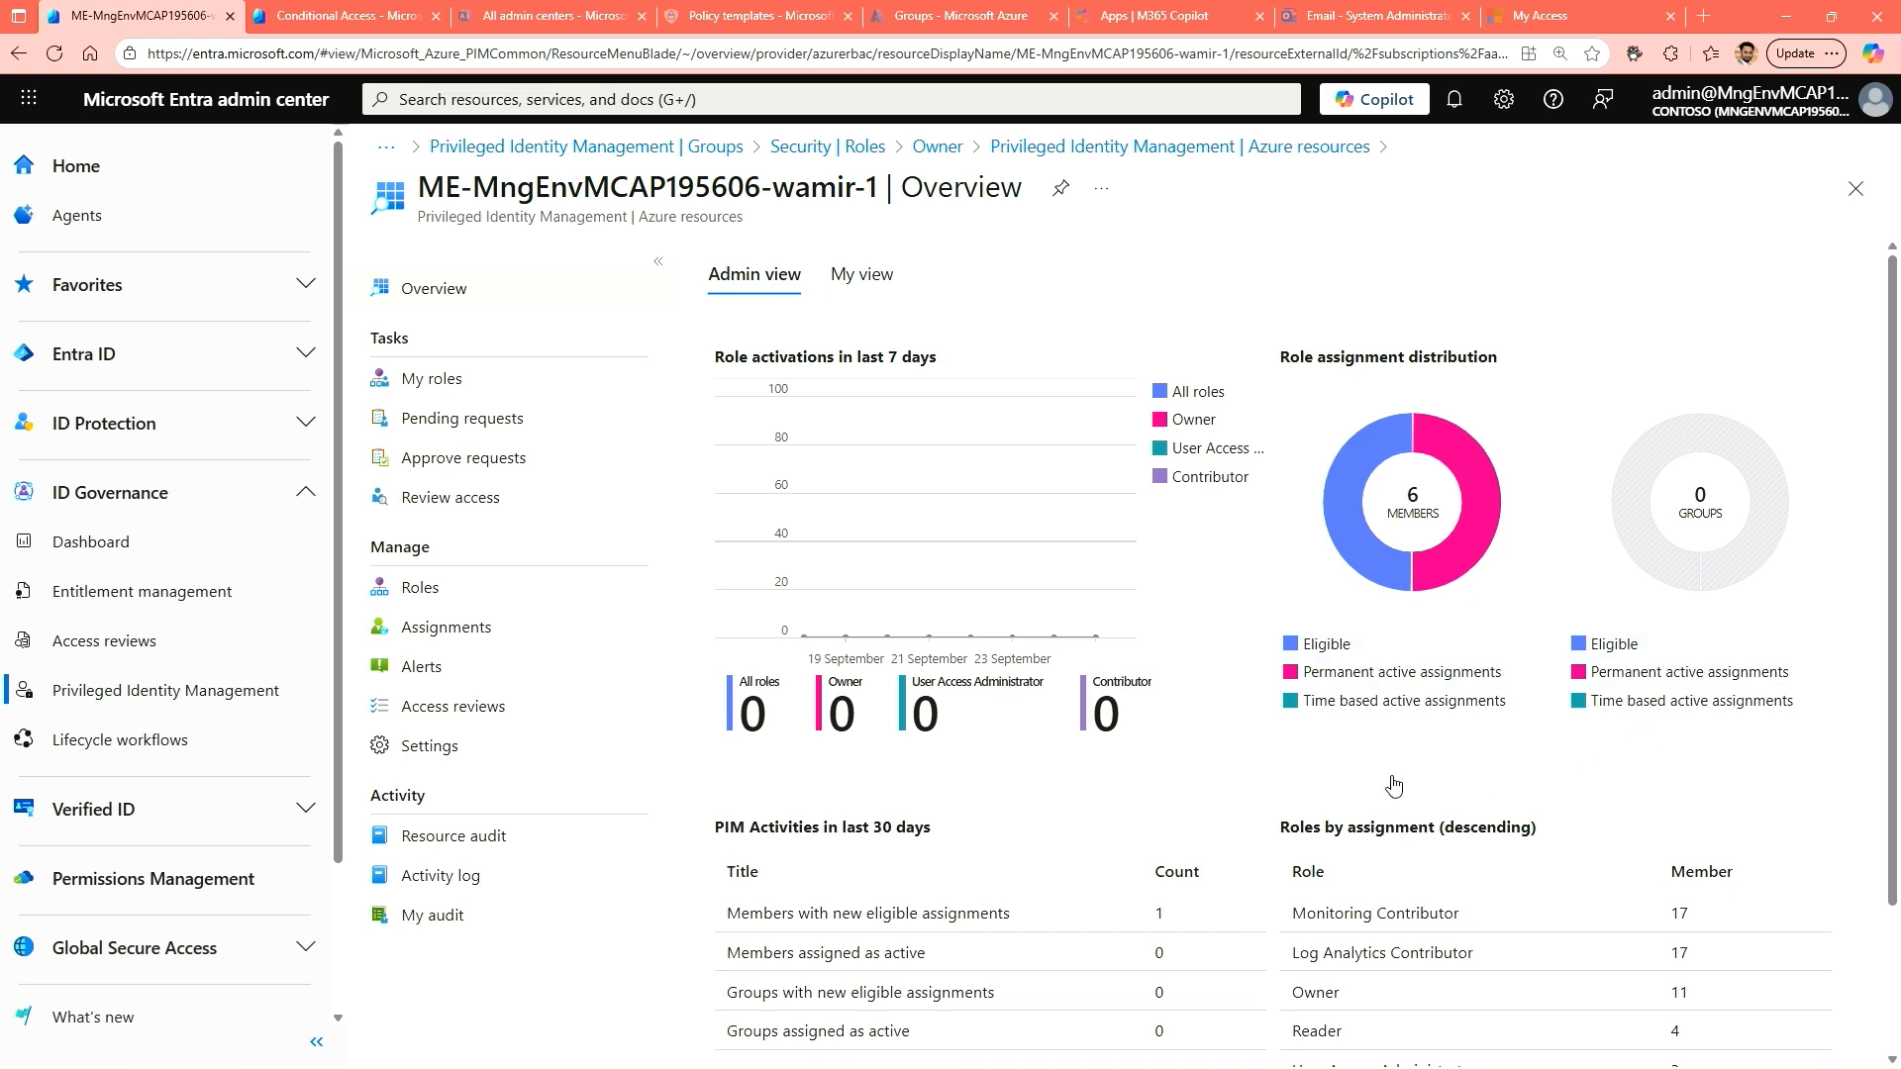
Review the subscription's role activations and assignments in the administrator overview and the personal overview.
scroll(1374, 782, "down", 2)
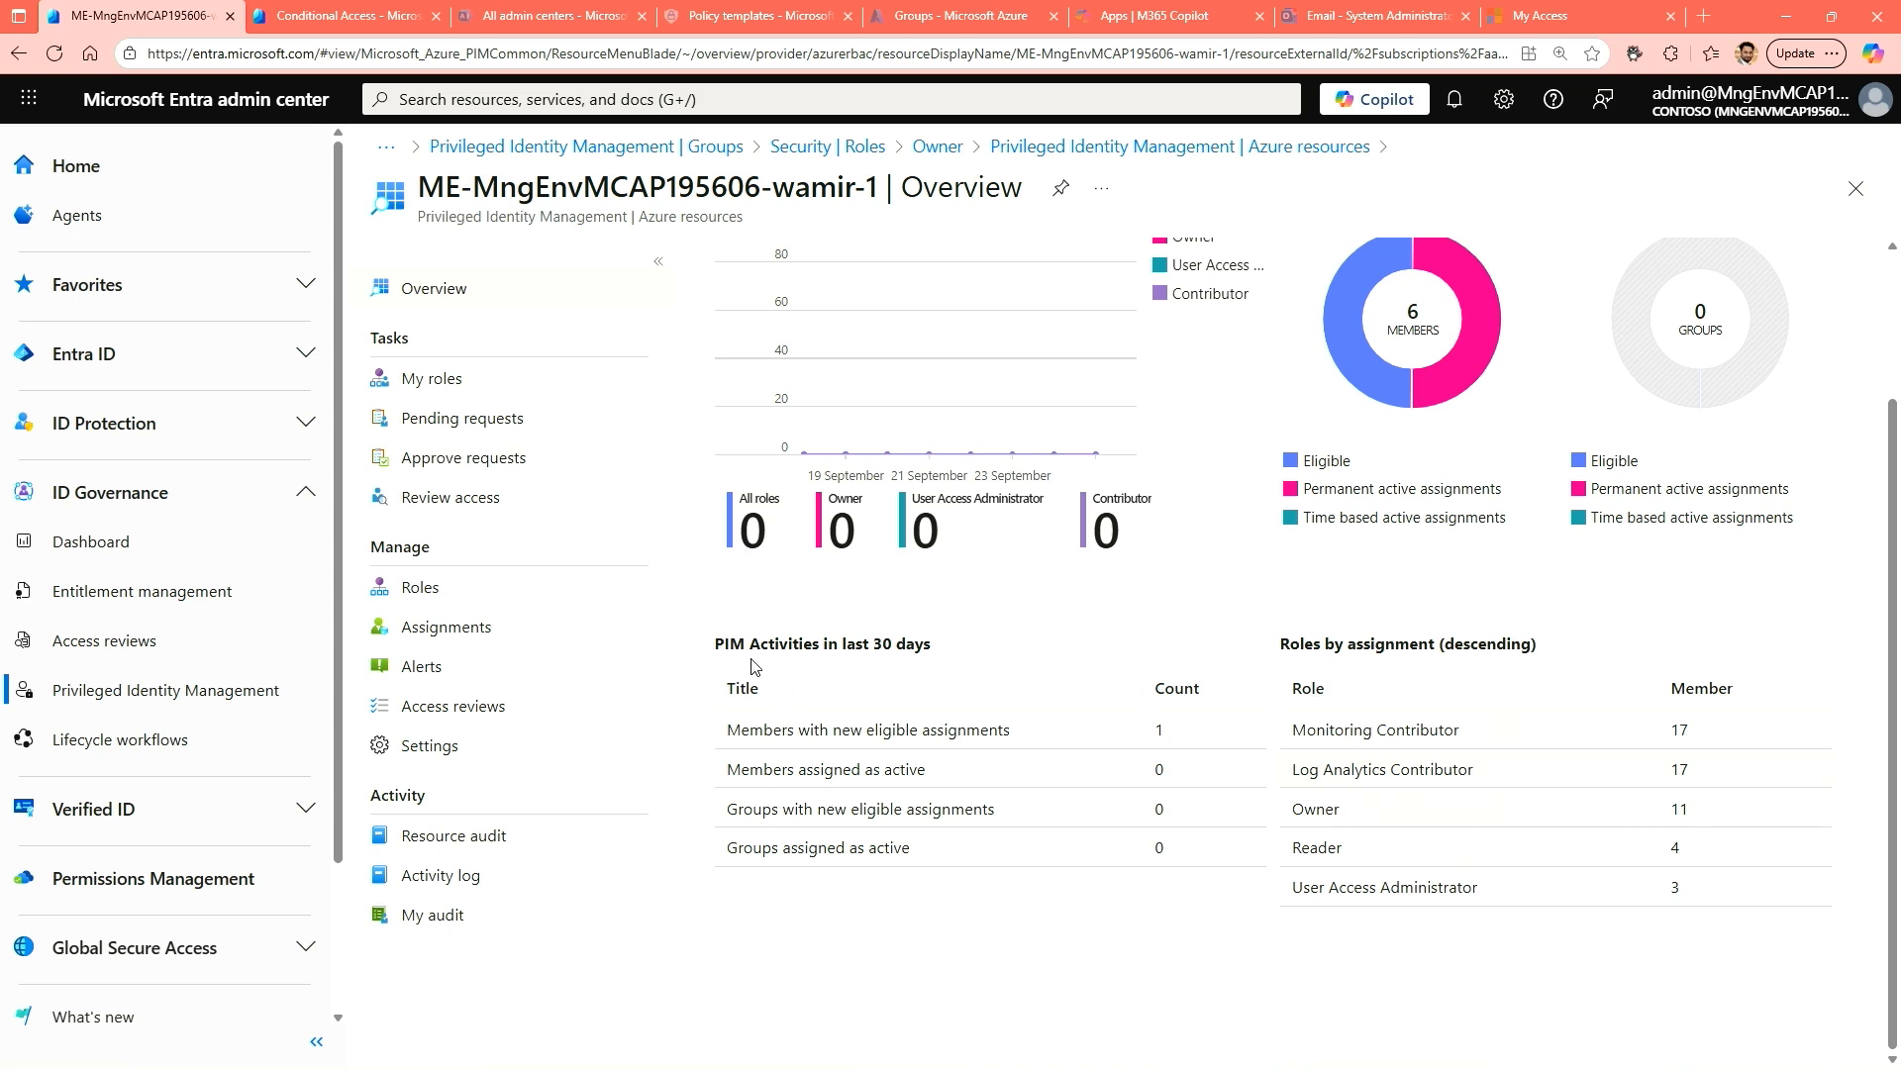
scroll(742, 634, "up", 2)
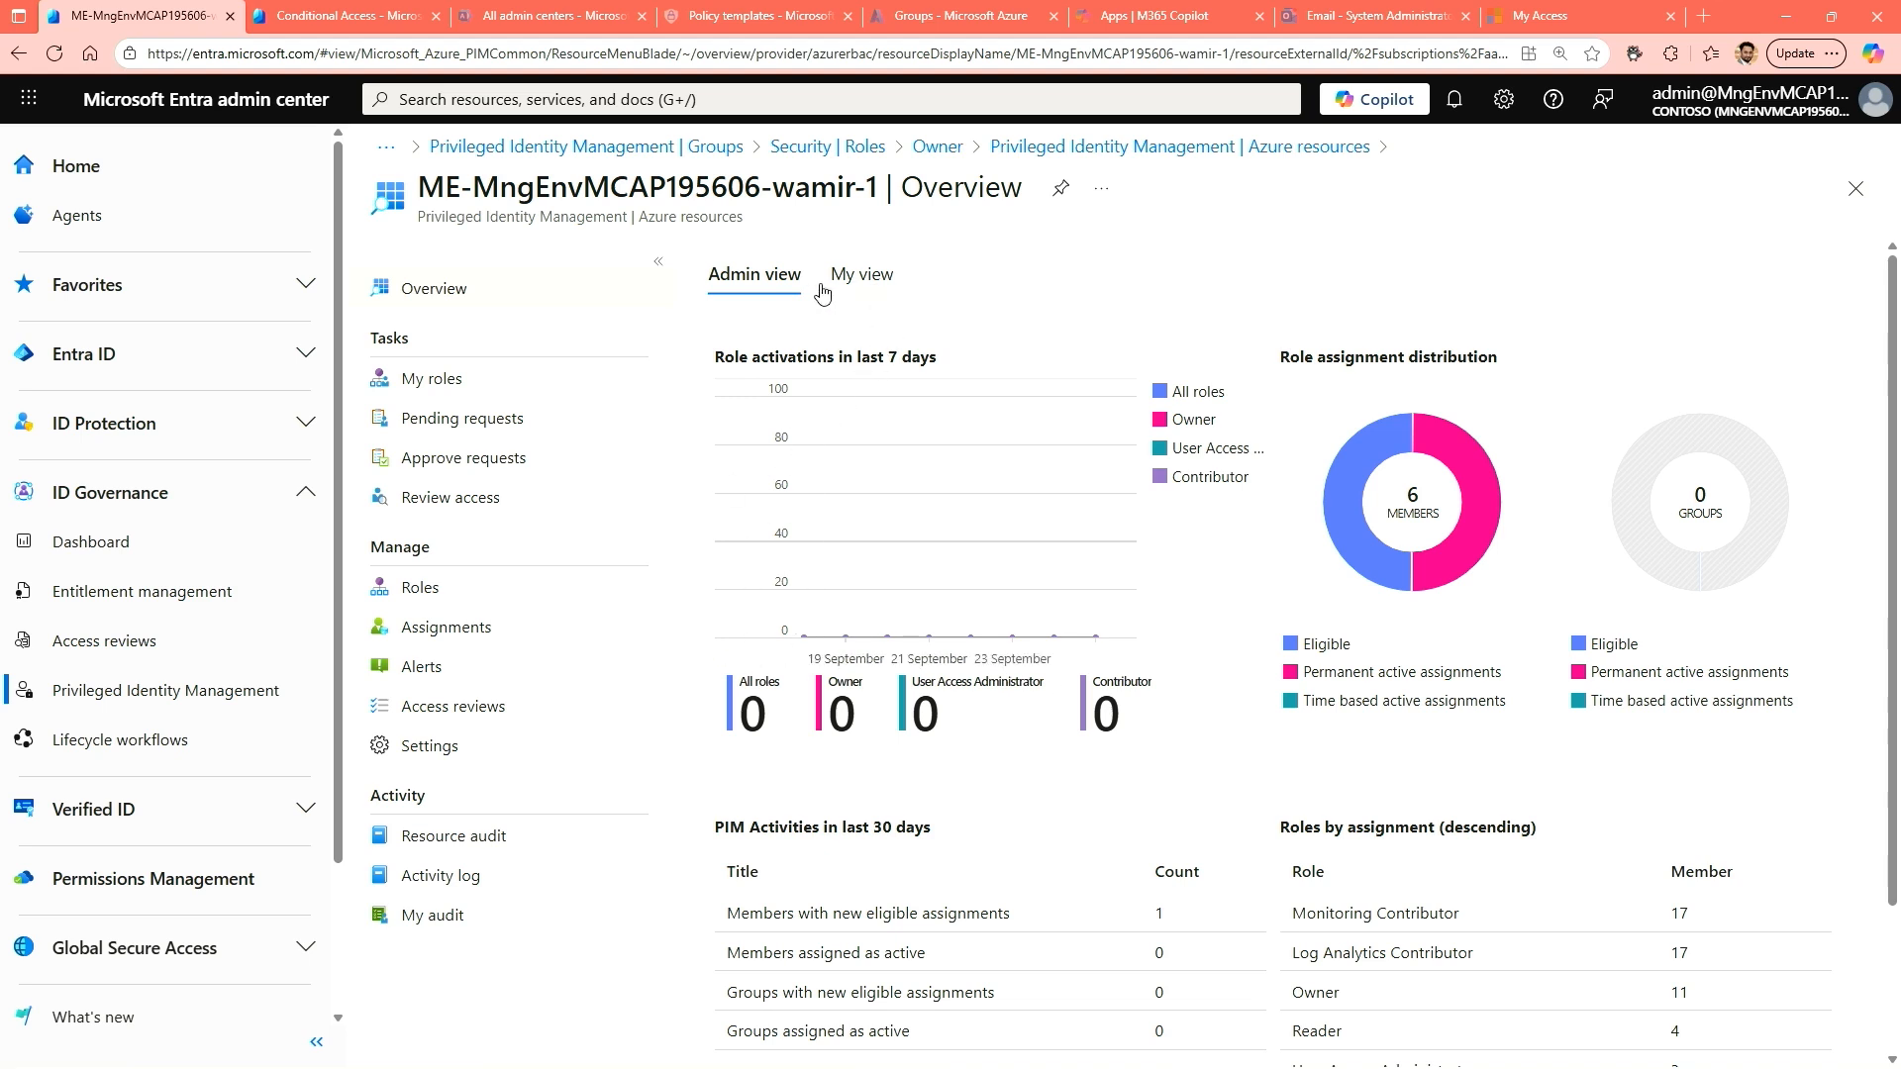
left_click(874, 288)
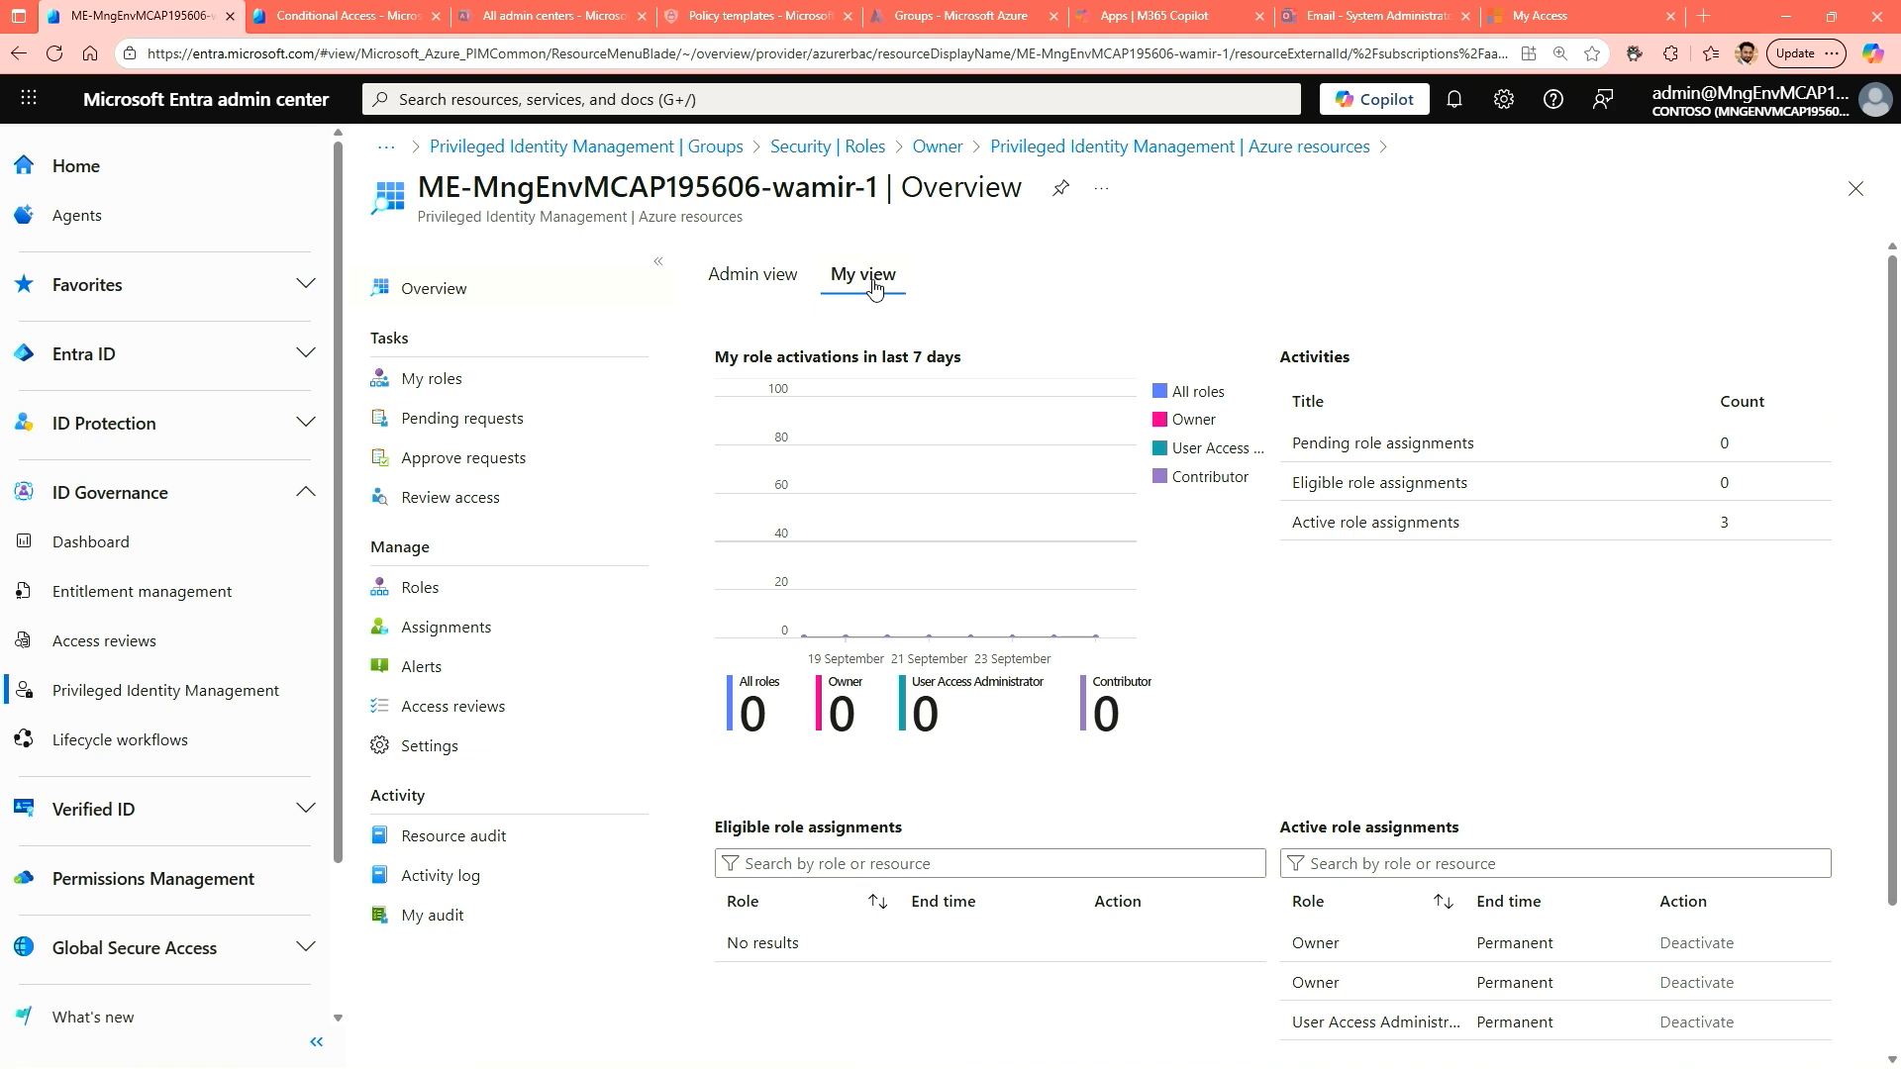
left_click(764, 290)
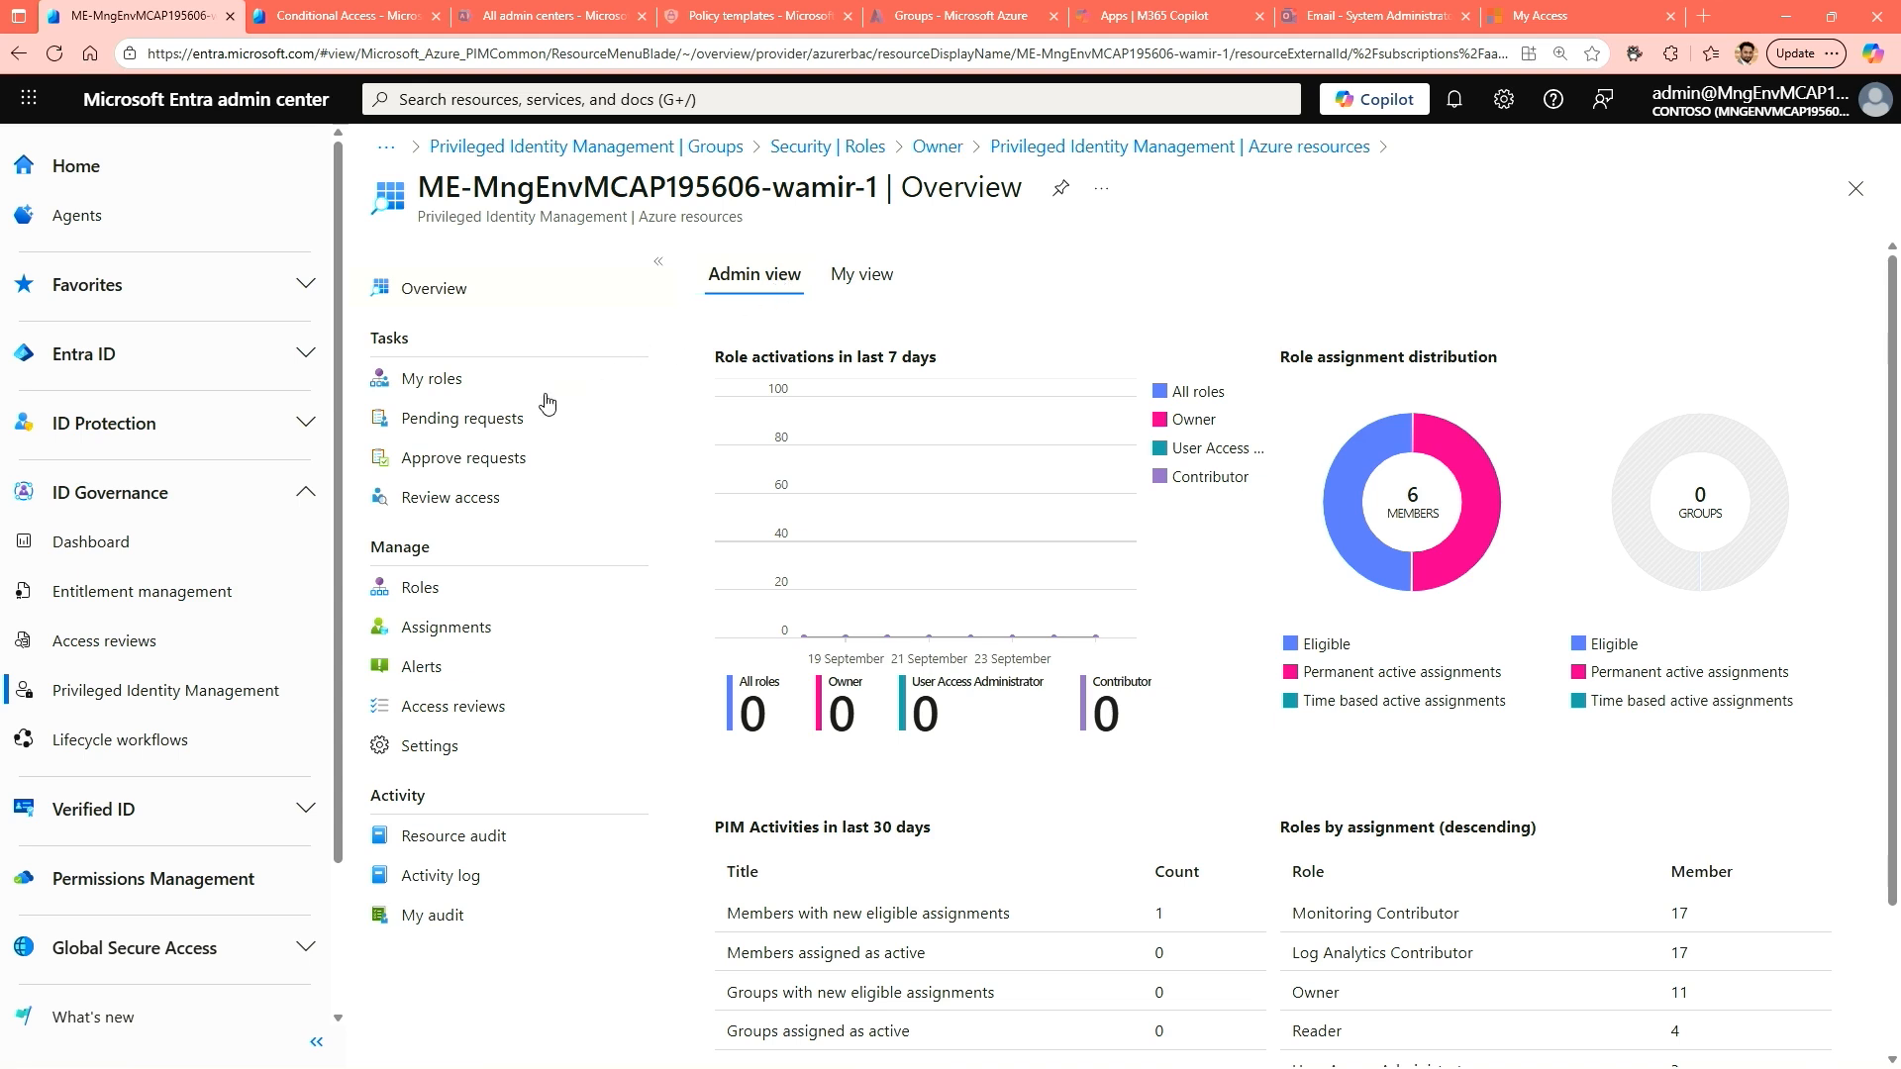
Filter the subscription's roles by "virtual machine" and open the Virtual Machine Administrator Login role.
left_click(436, 592)
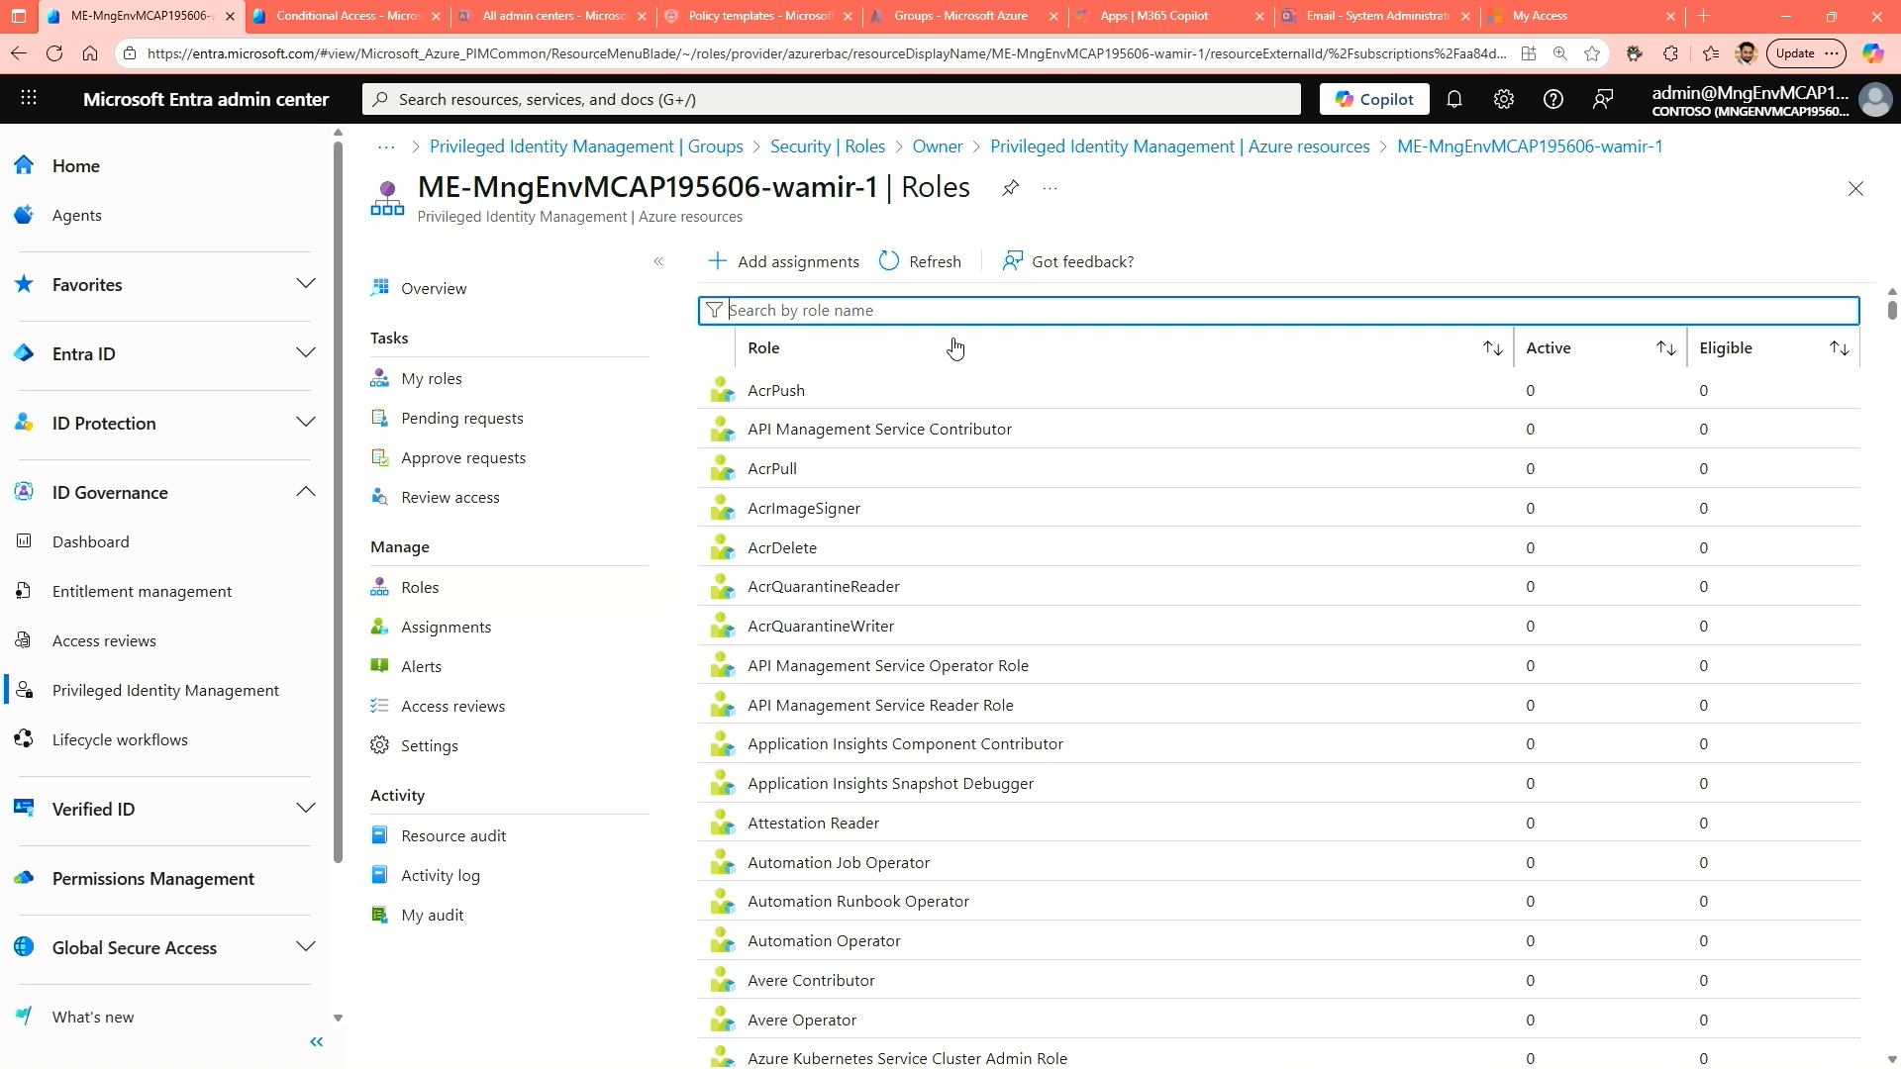
type("virt")
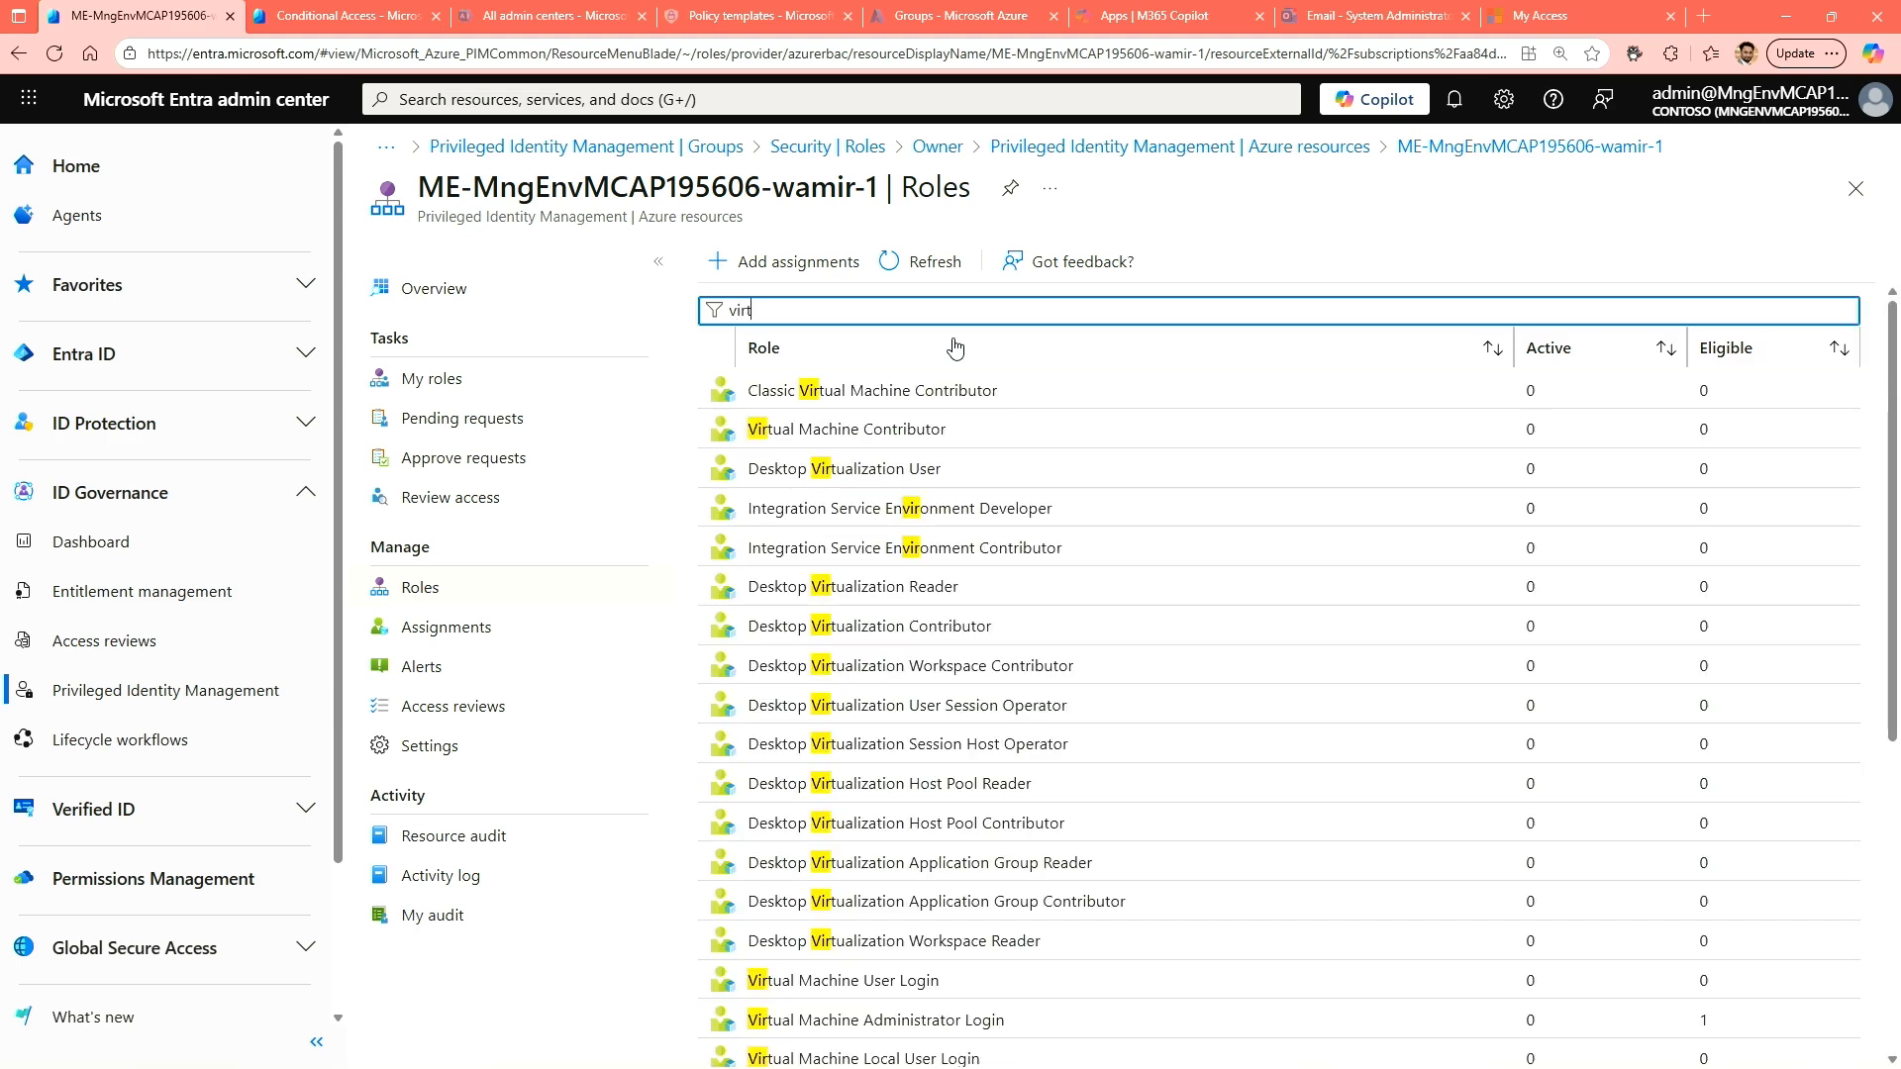
type("machine")
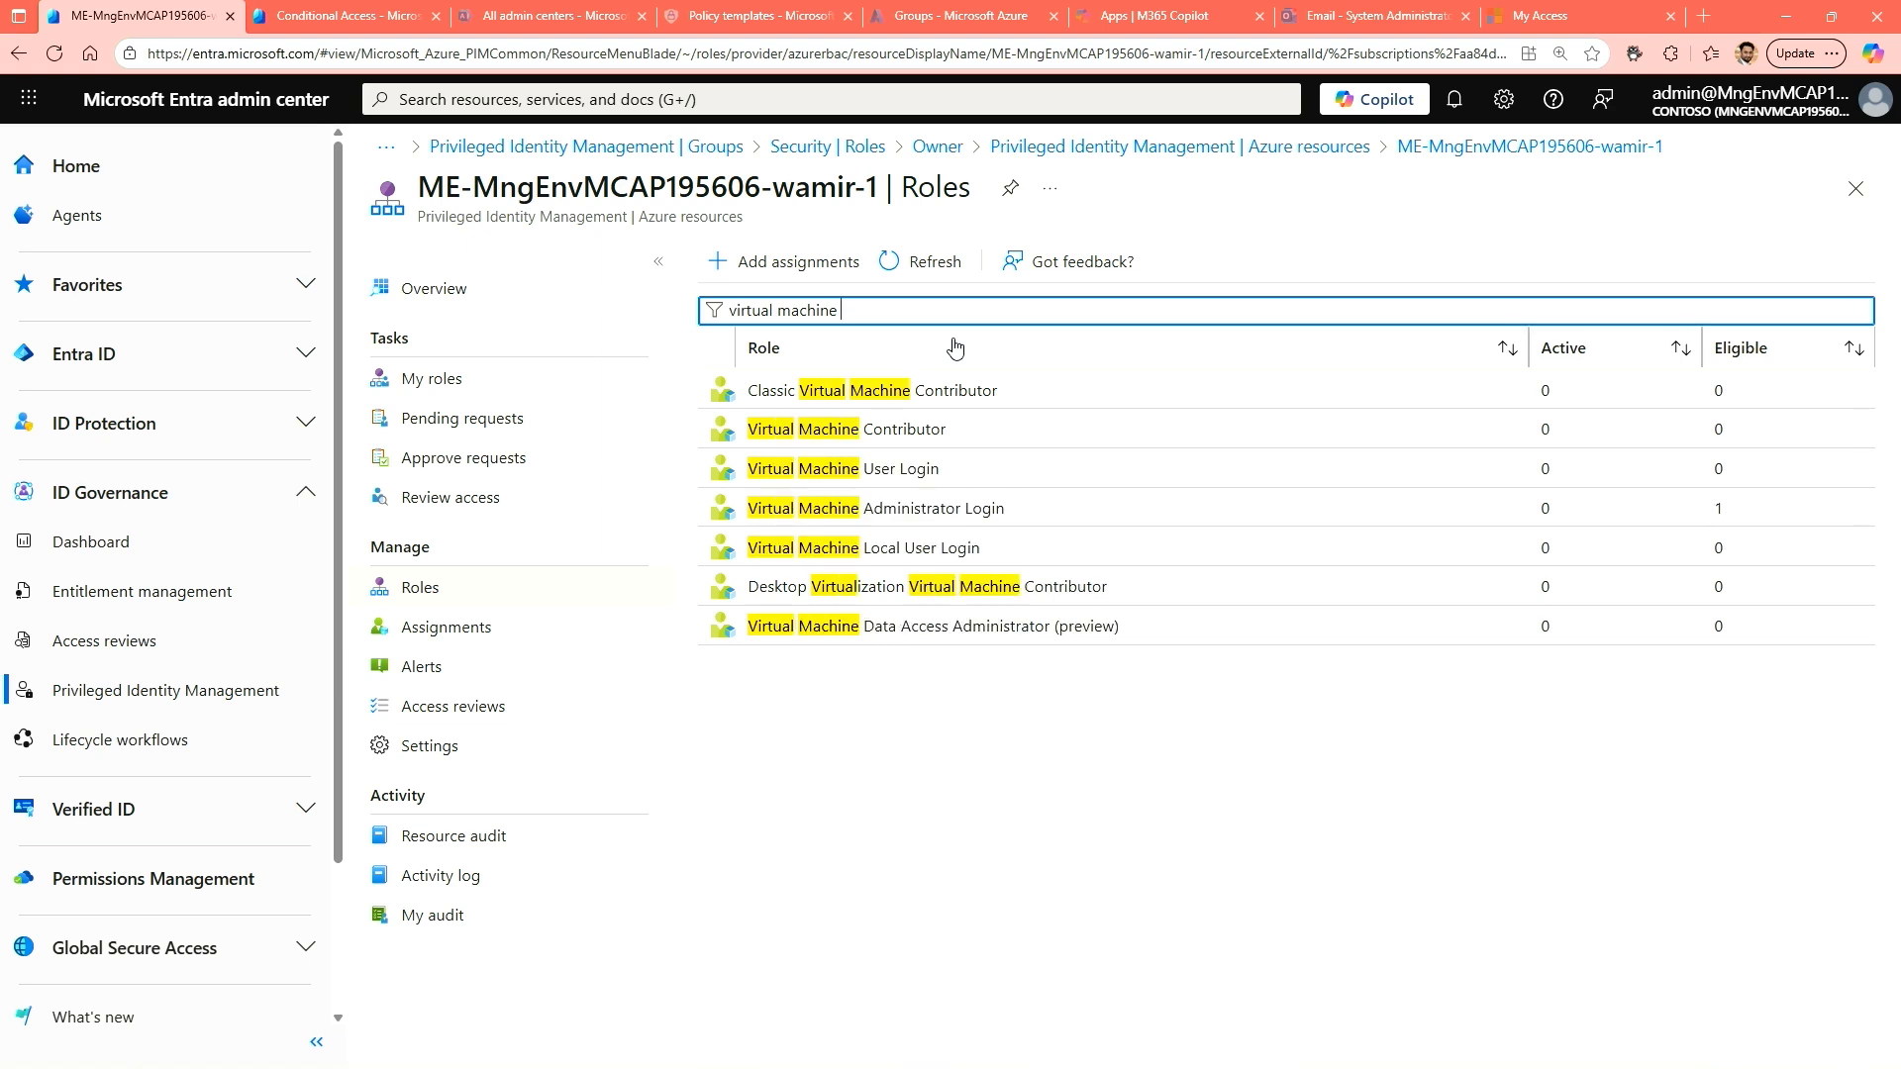
left_click(936, 515)
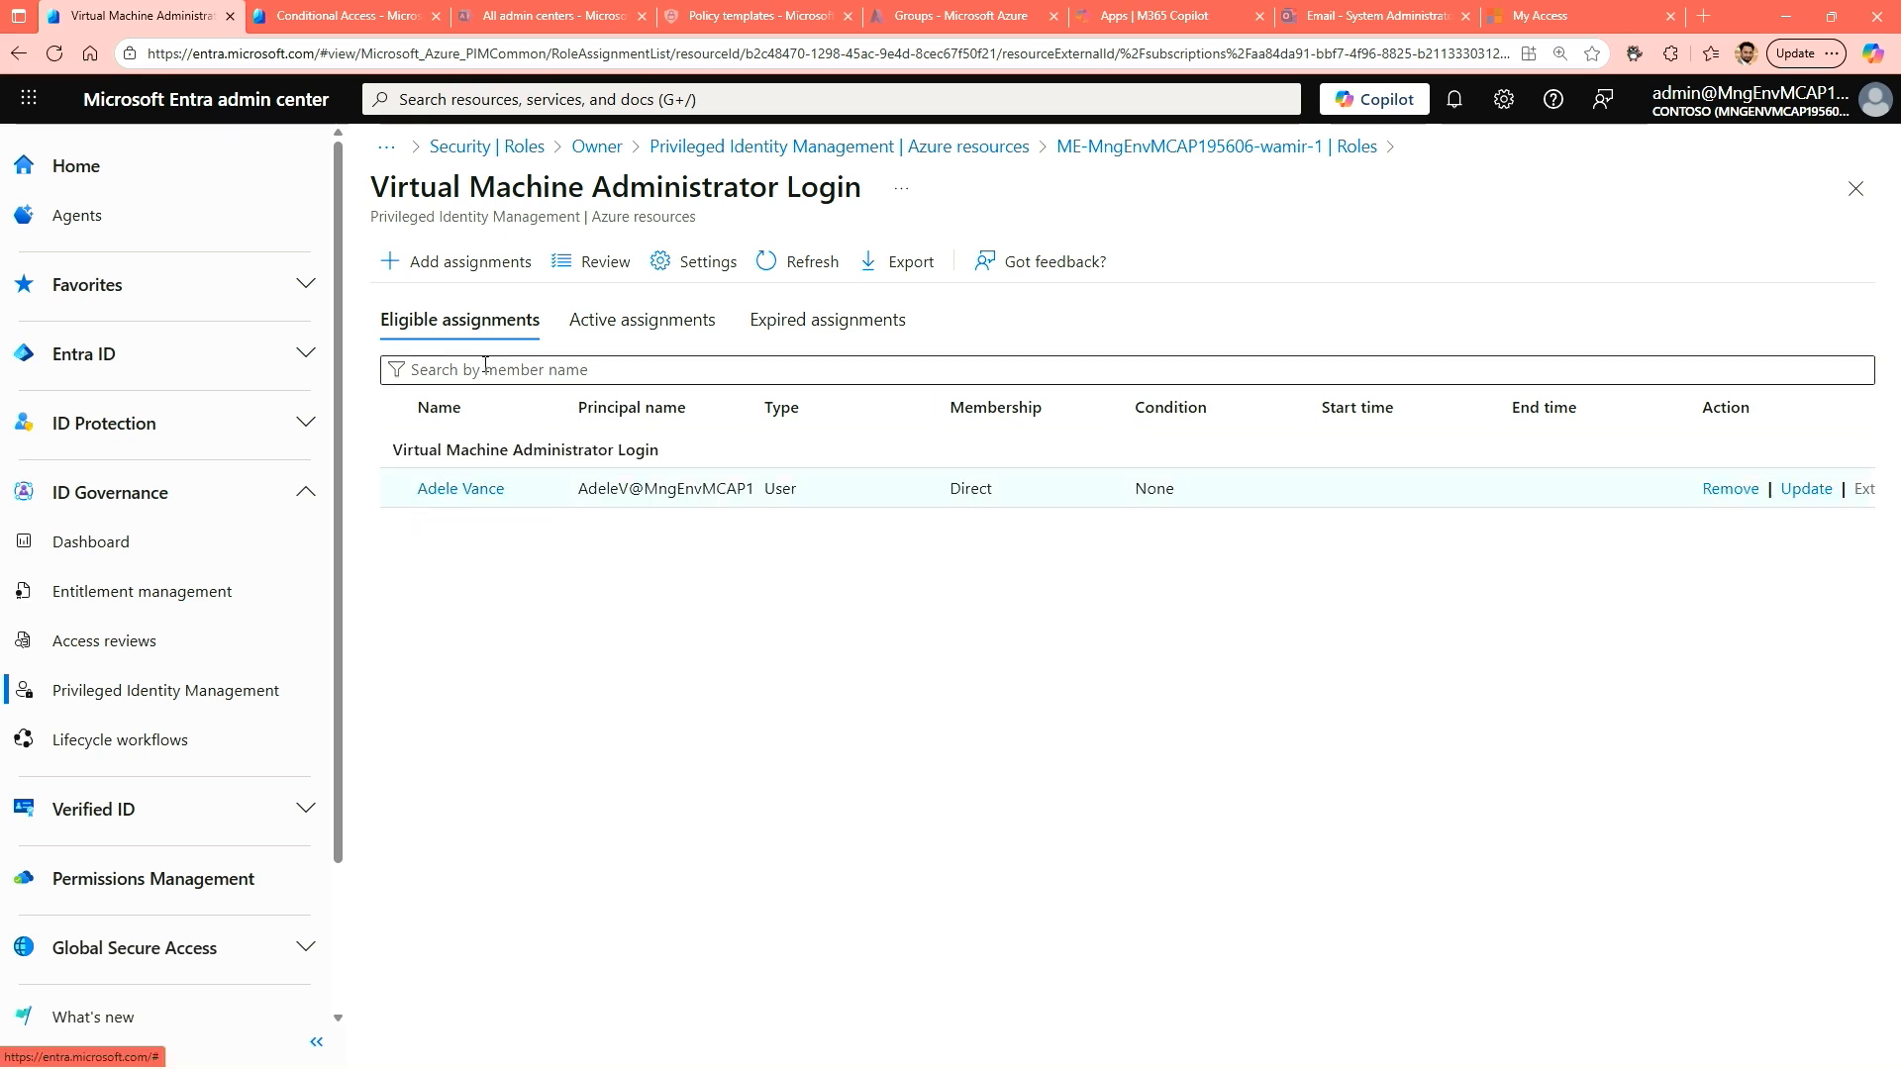
Start a new assignment for the Virtual Machine Administrator Login role and select the intended user as its member.
left_click(463, 263)
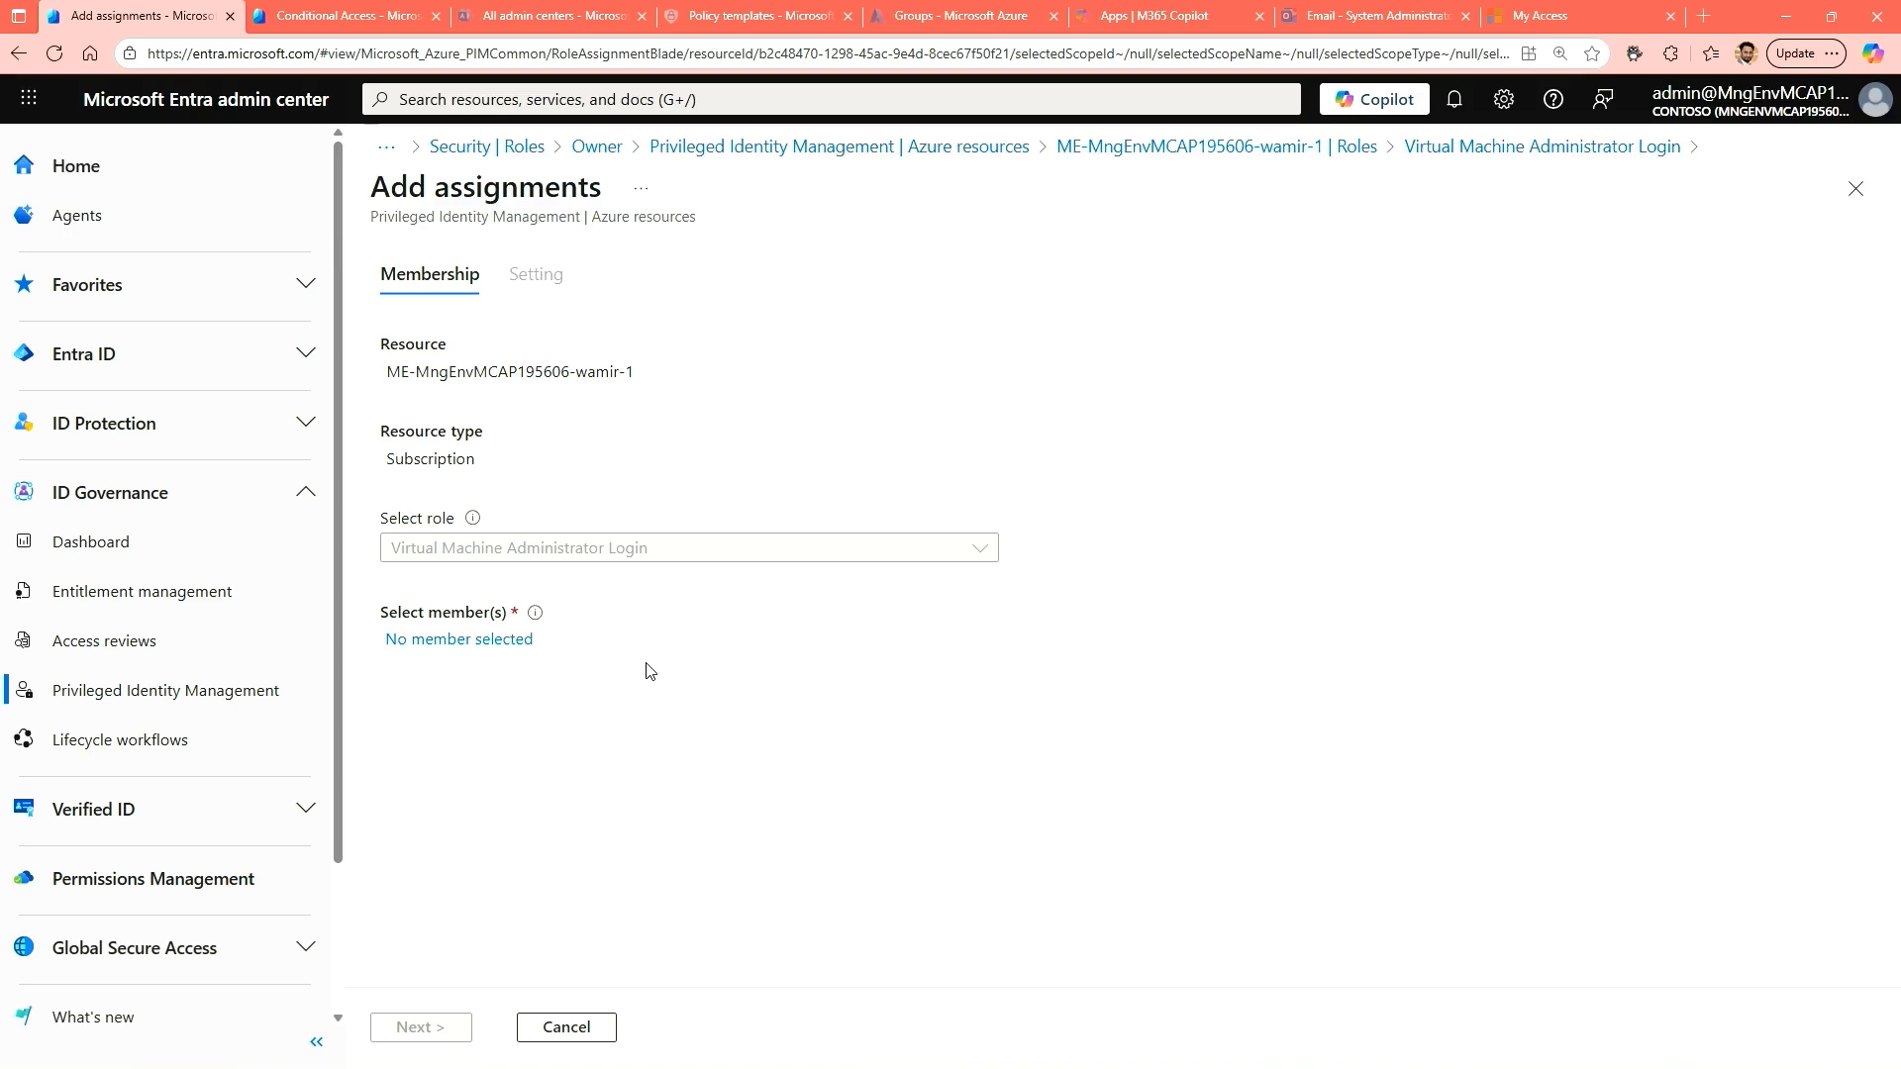
left_click(449, 642)
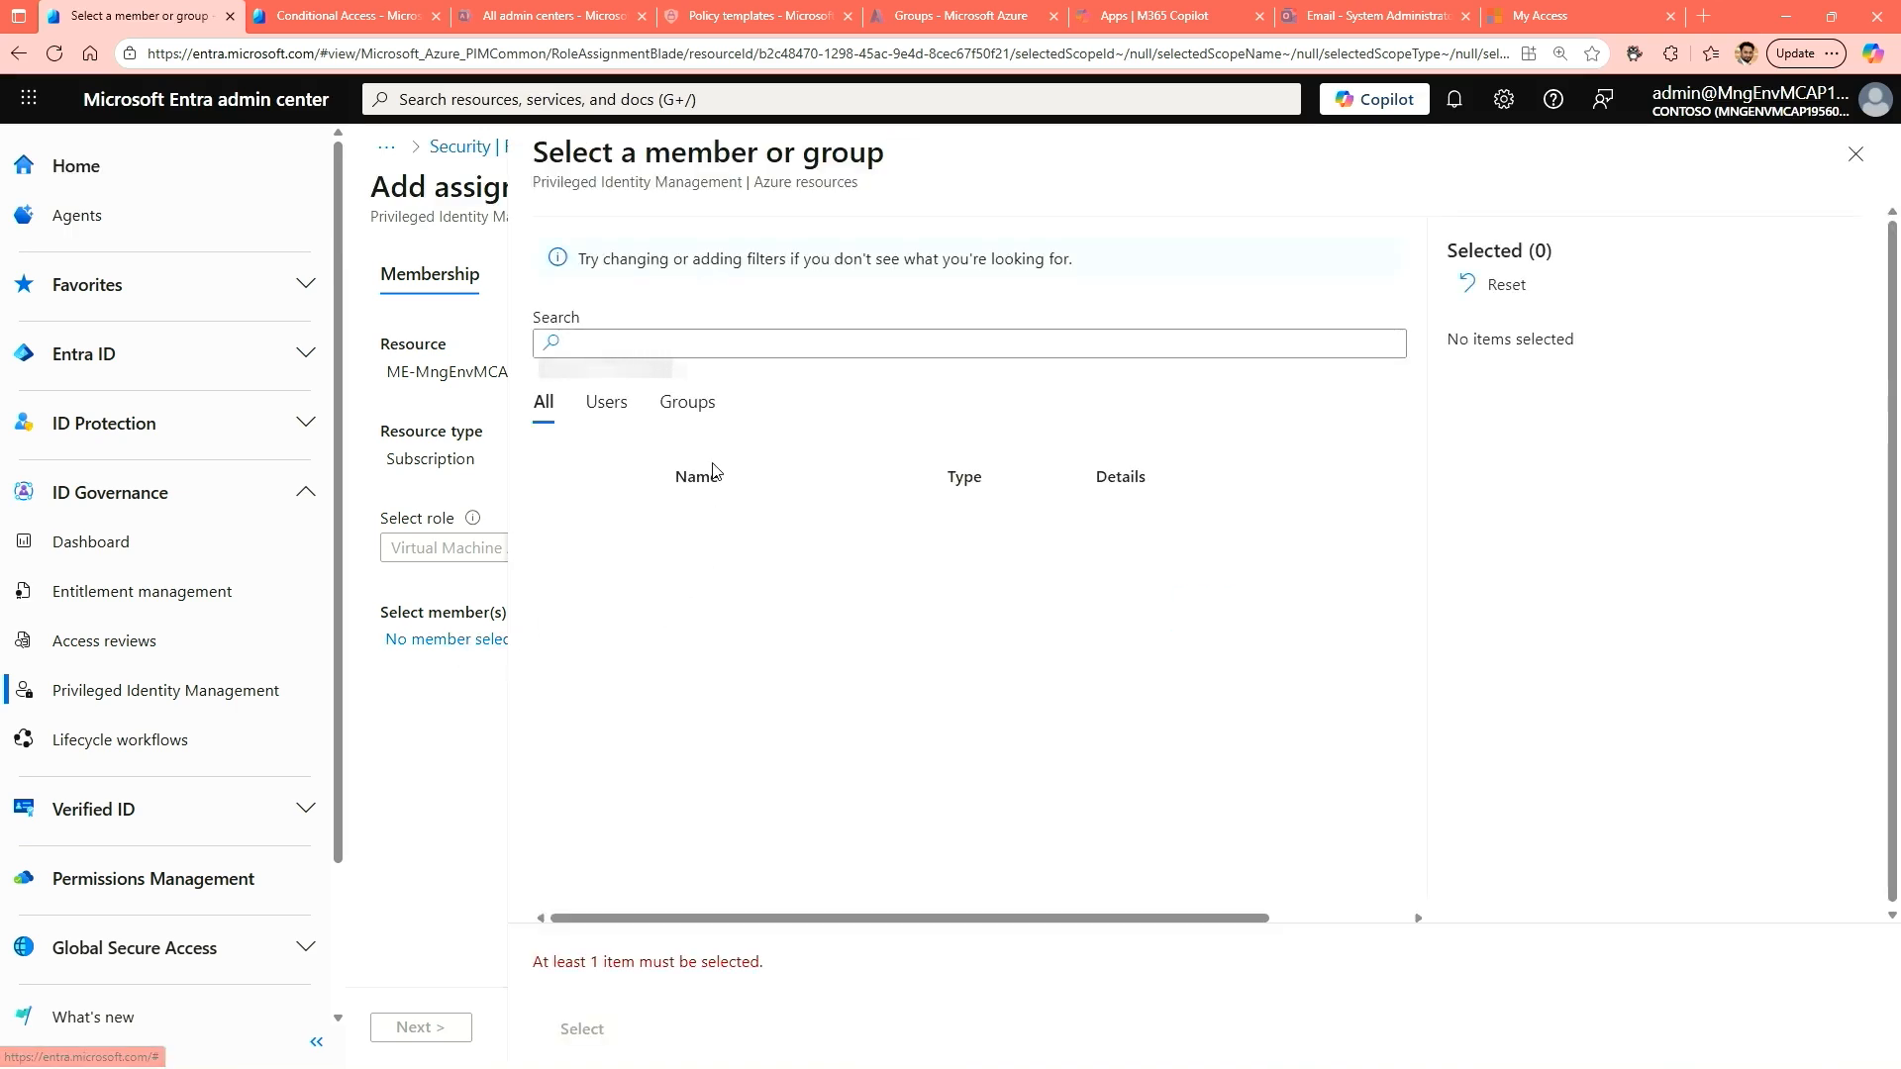
left_click(671, 347)
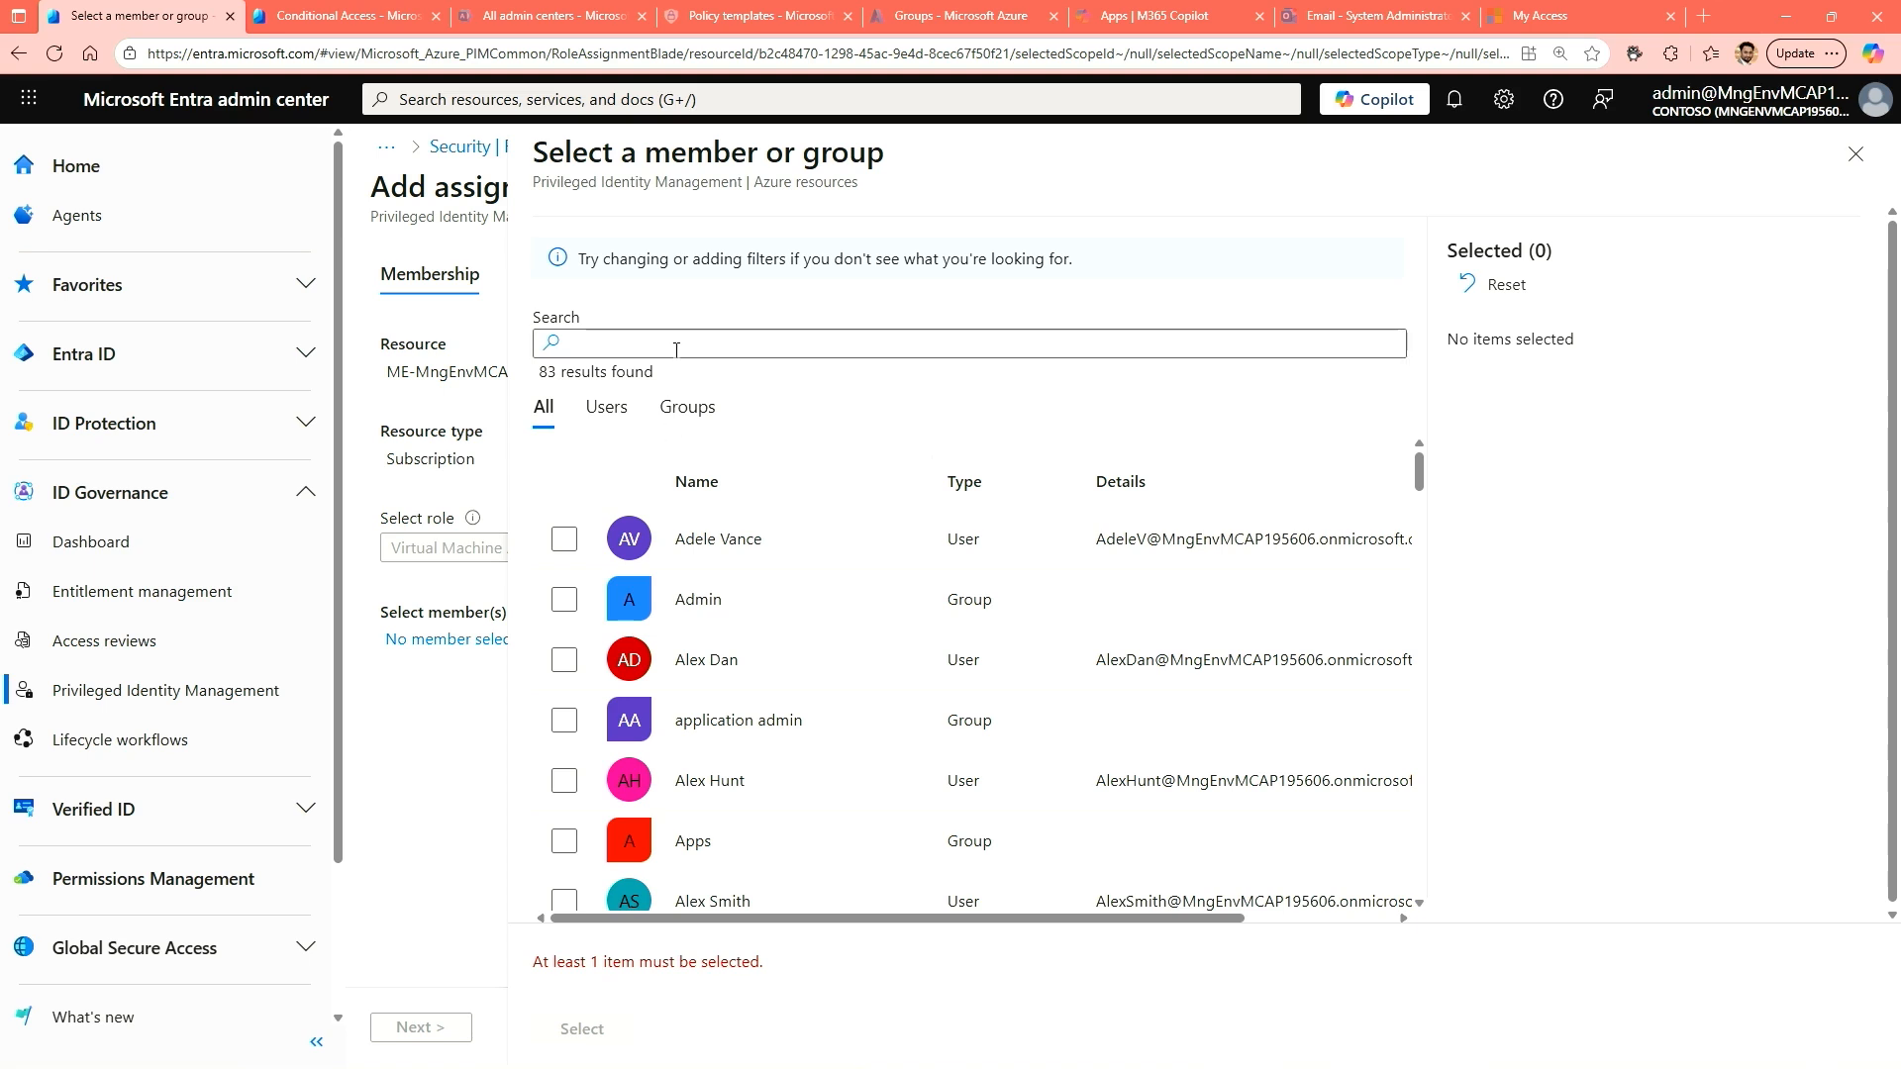
type("FRank")
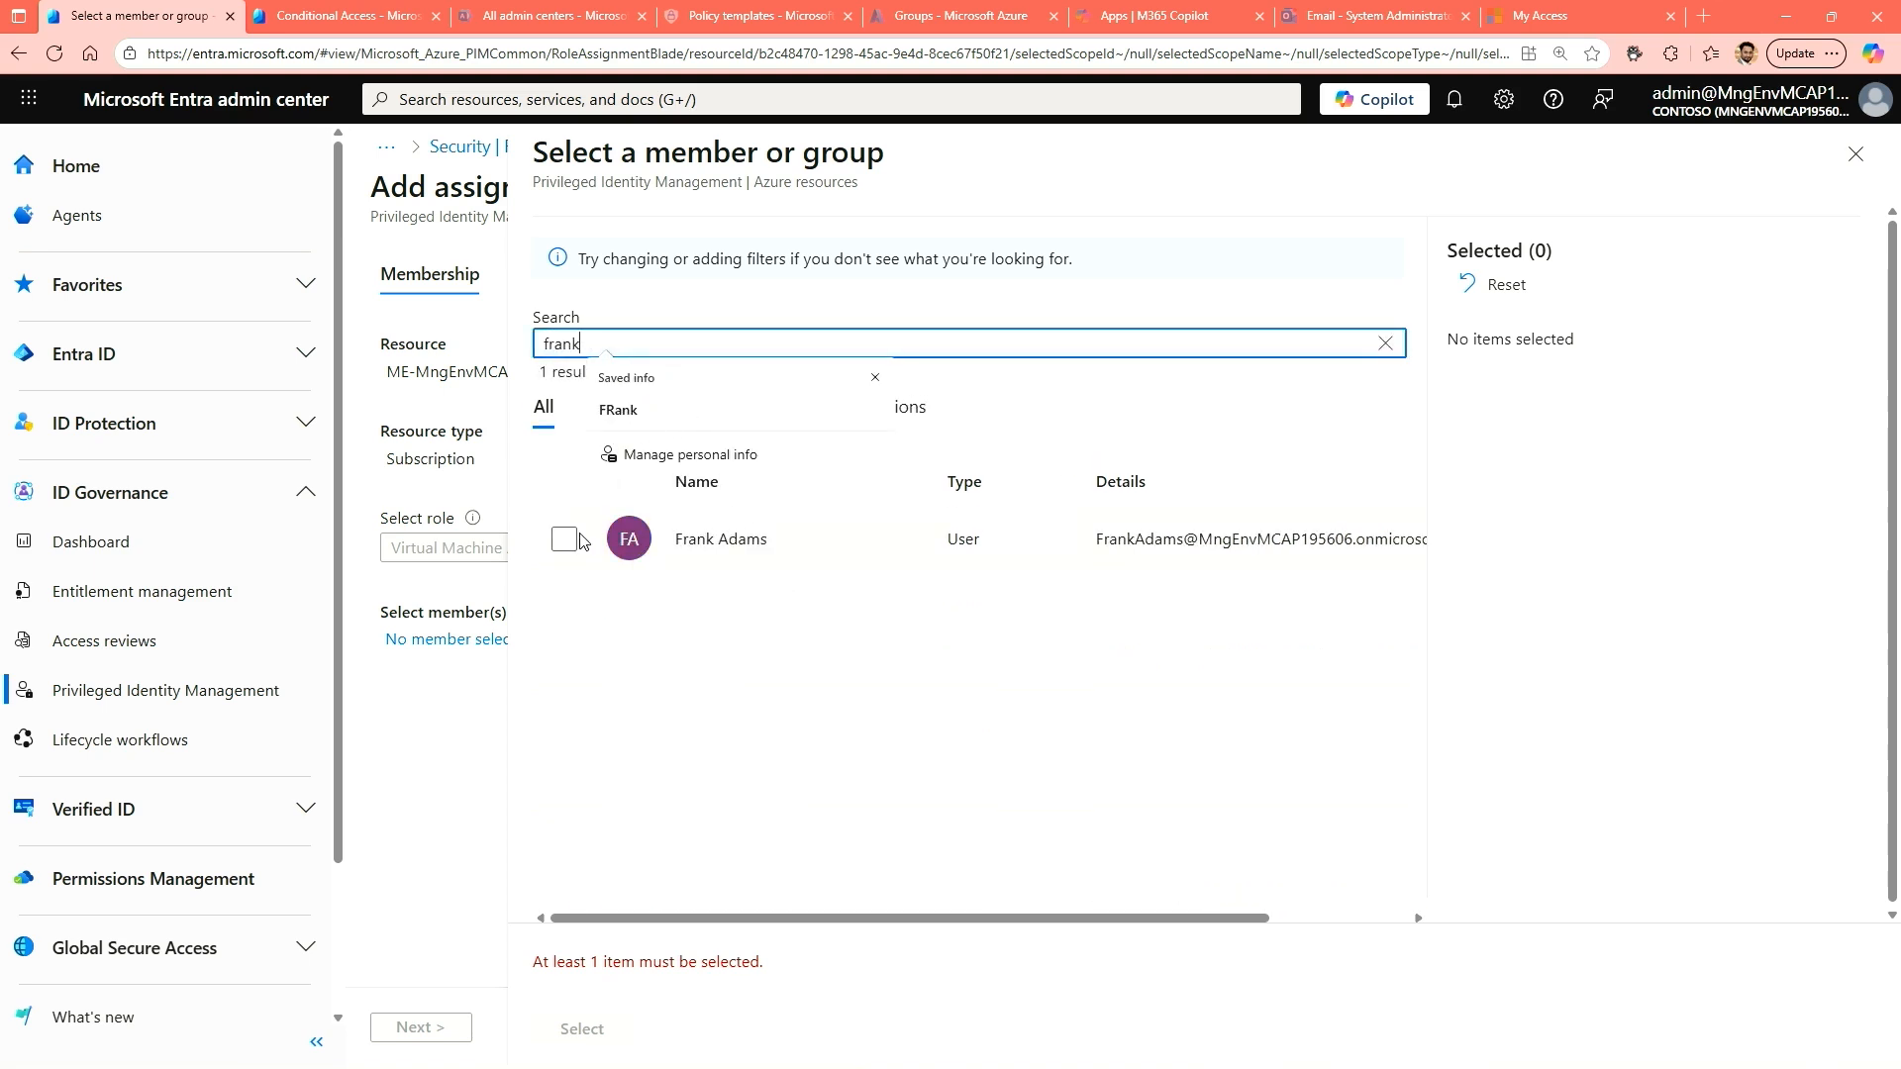
left_click(564, 540)
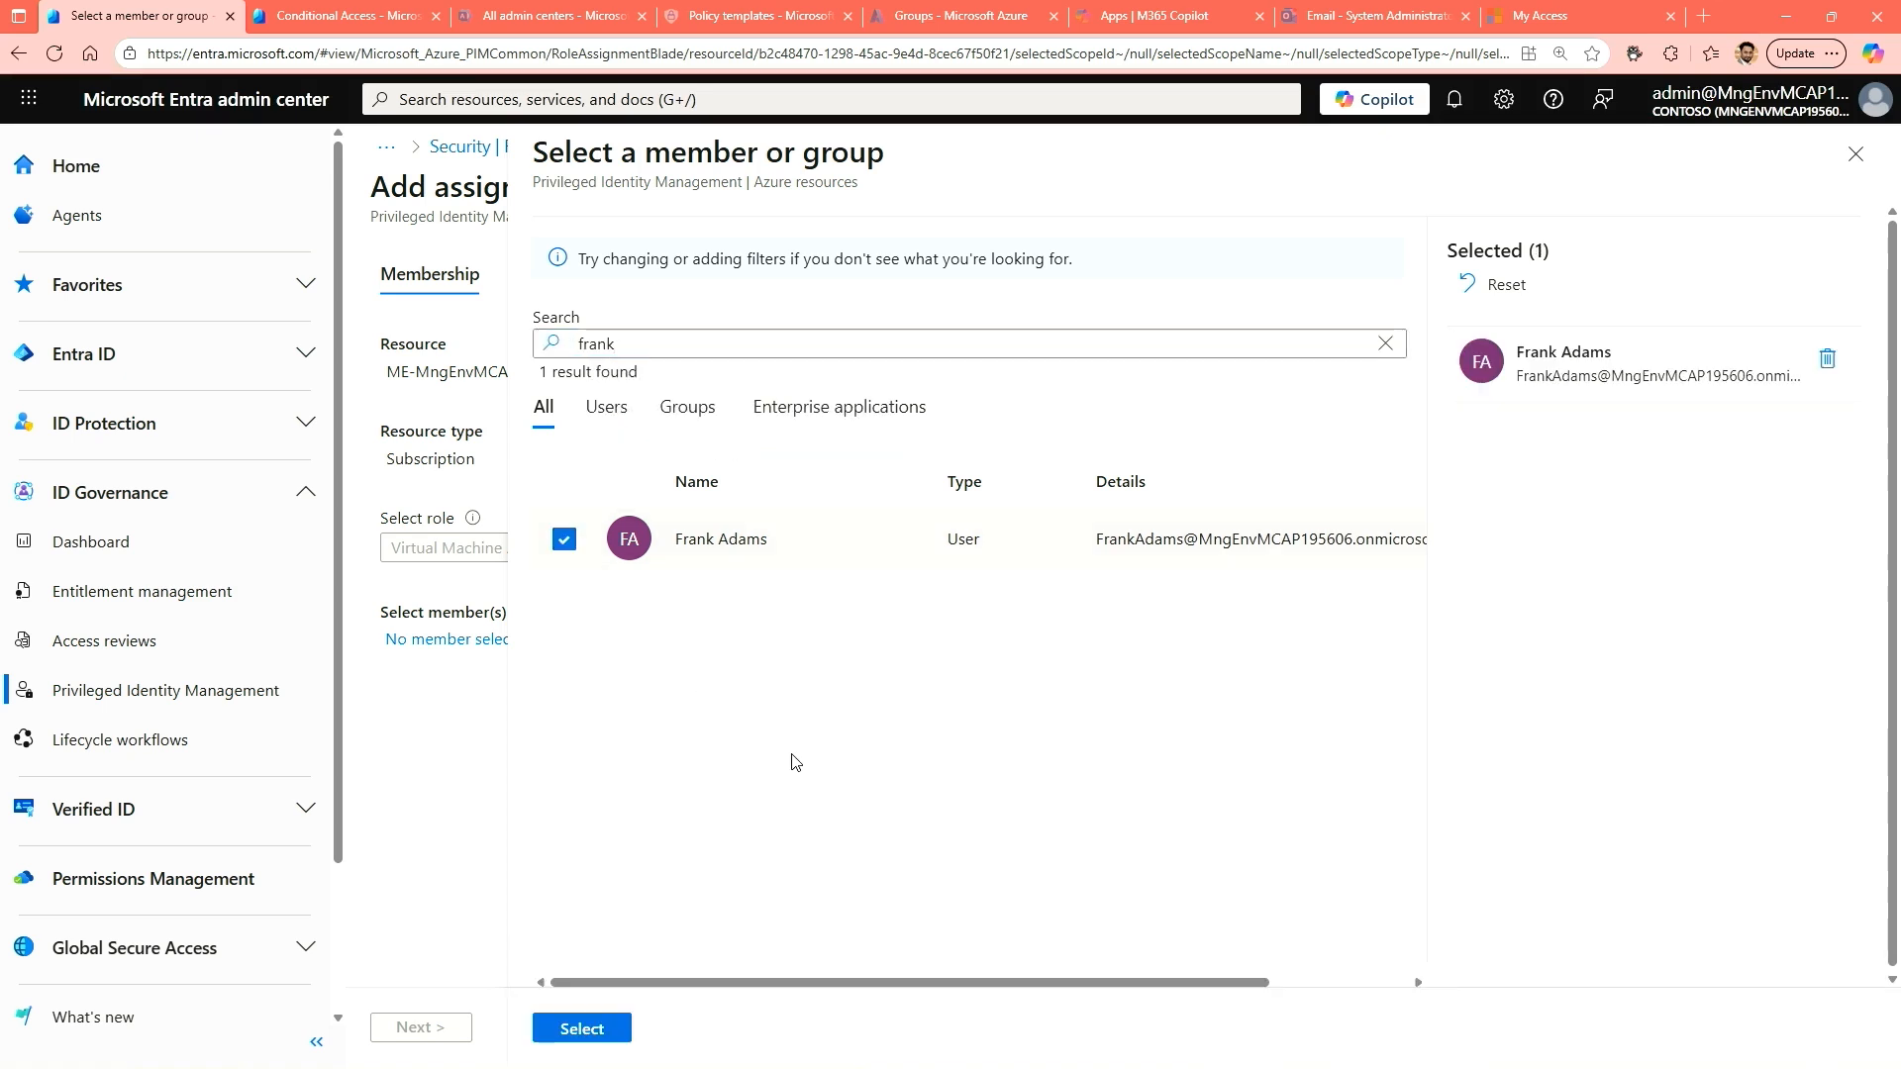
left_click(600, 1039)
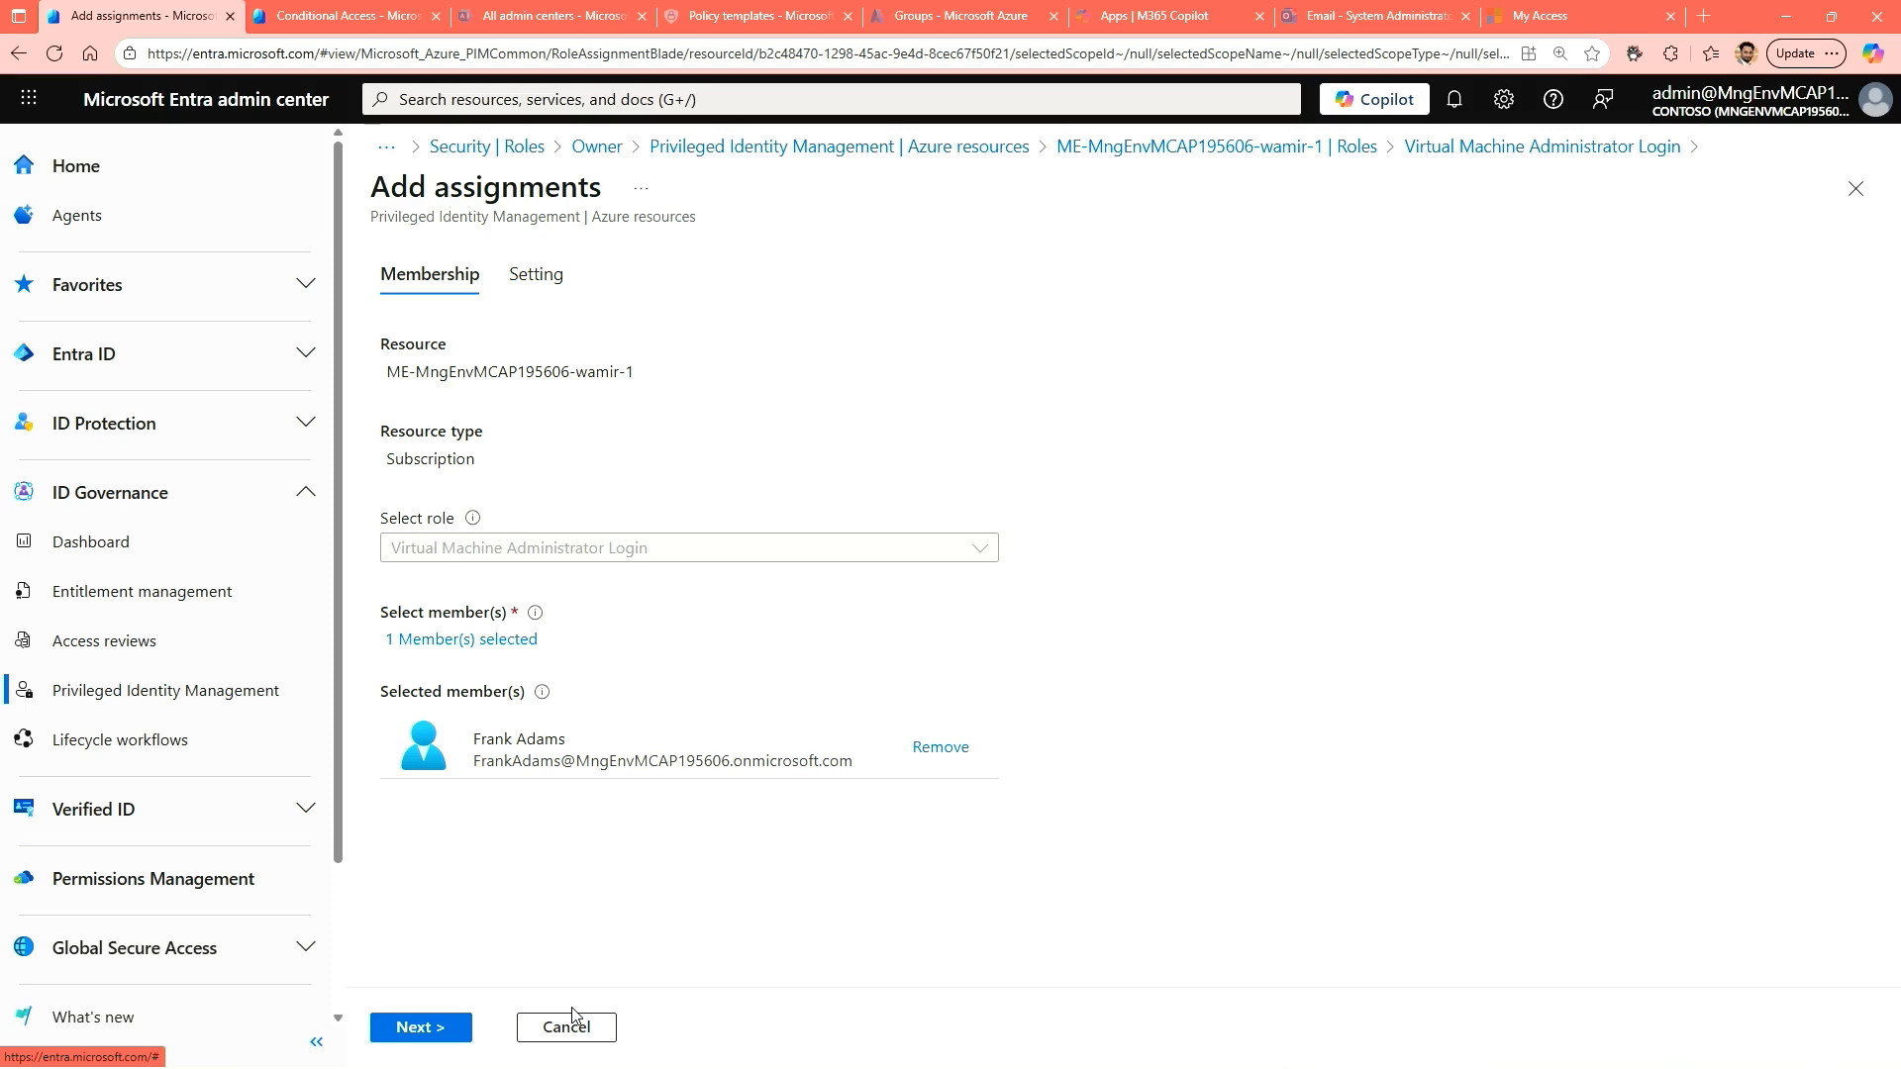
Assign the role to the selected member with the Eligible assignment type, and refresh the role's eligible assignments.
left_click(541, 290)
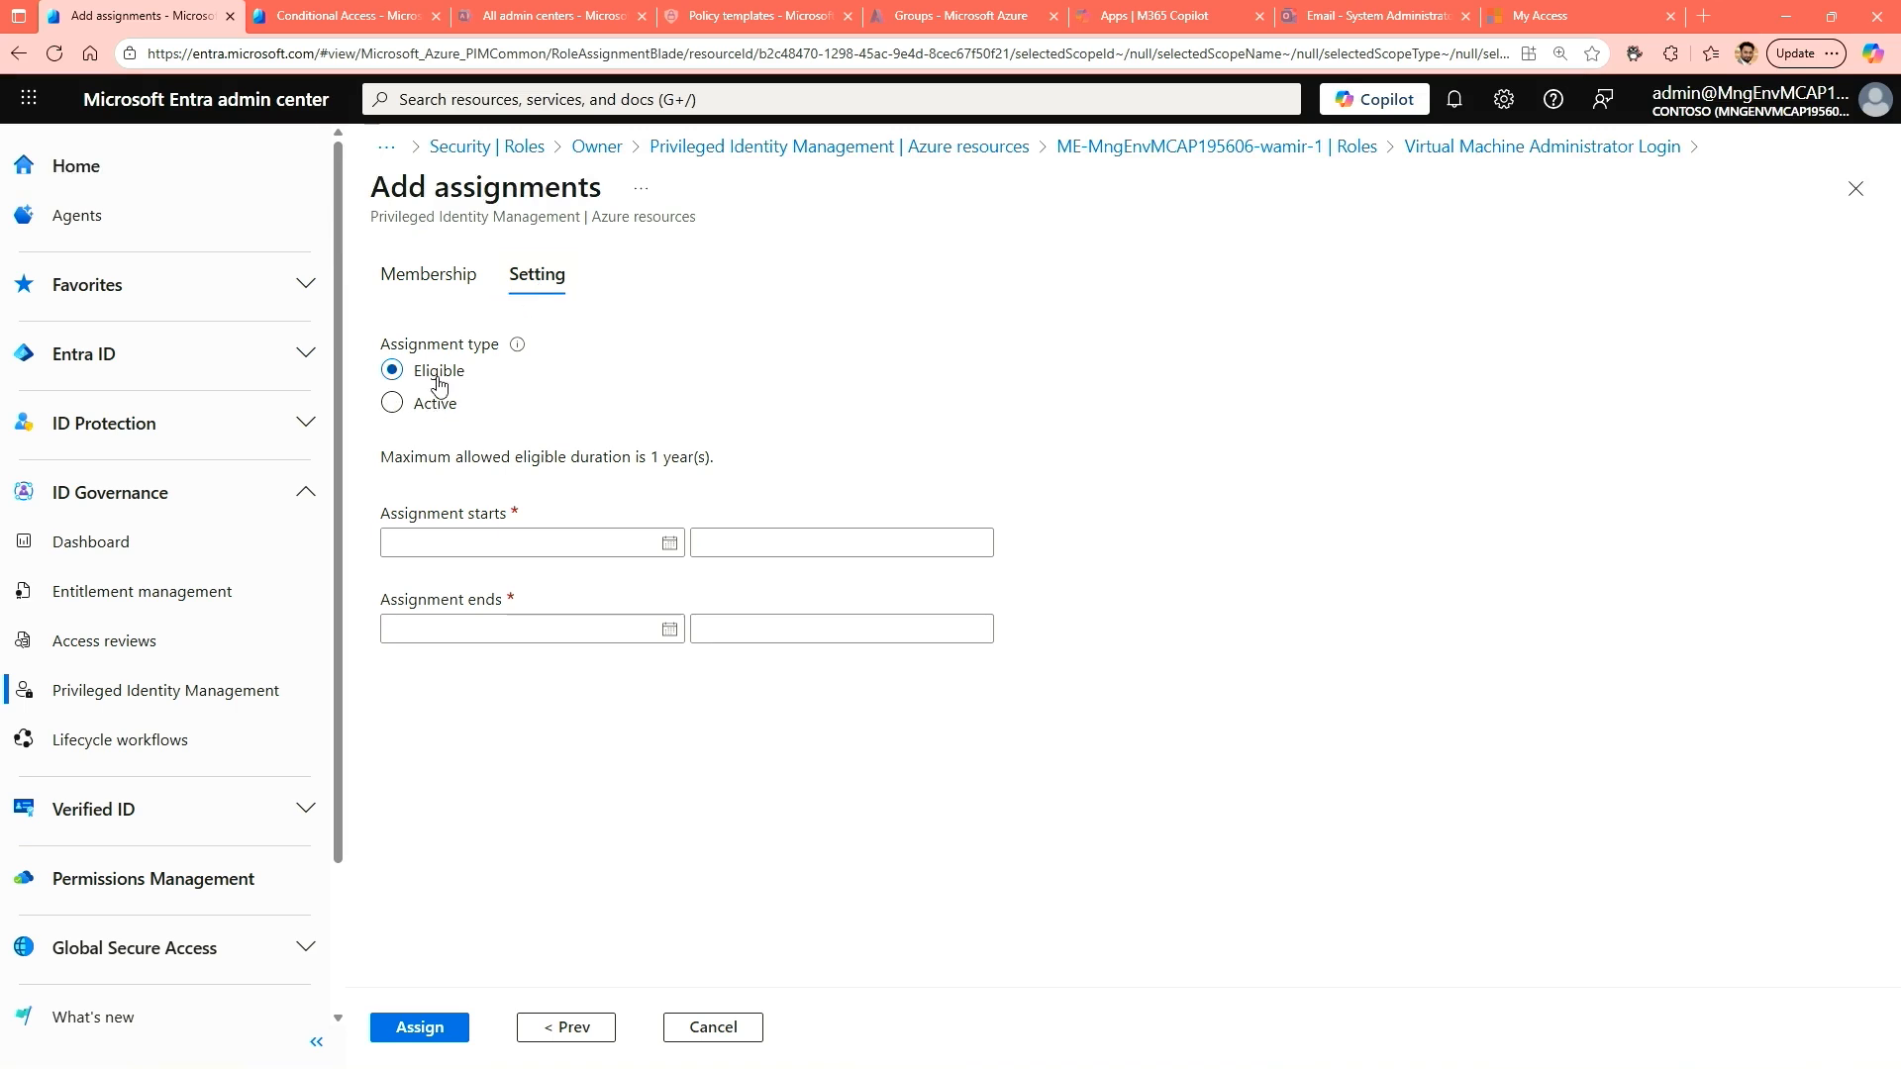
left_click(448, 1025)
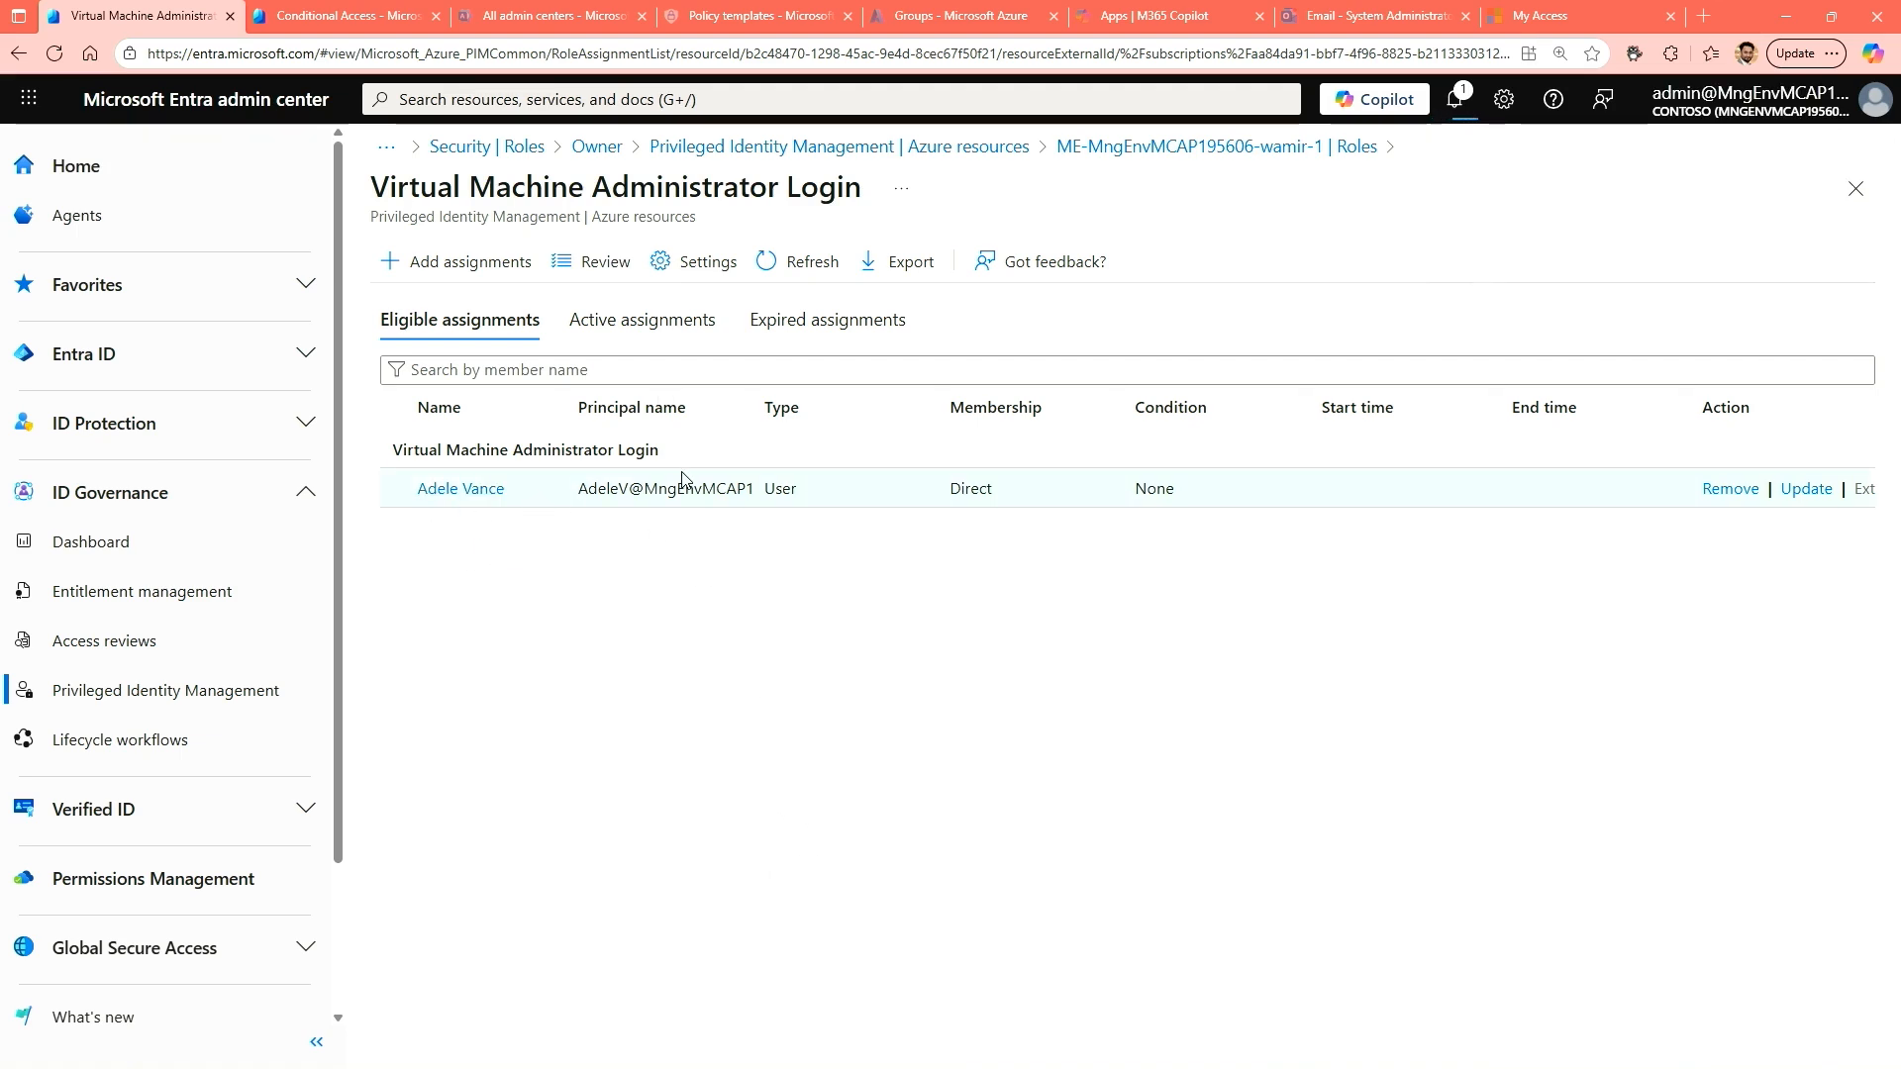
left_click(800, 265)
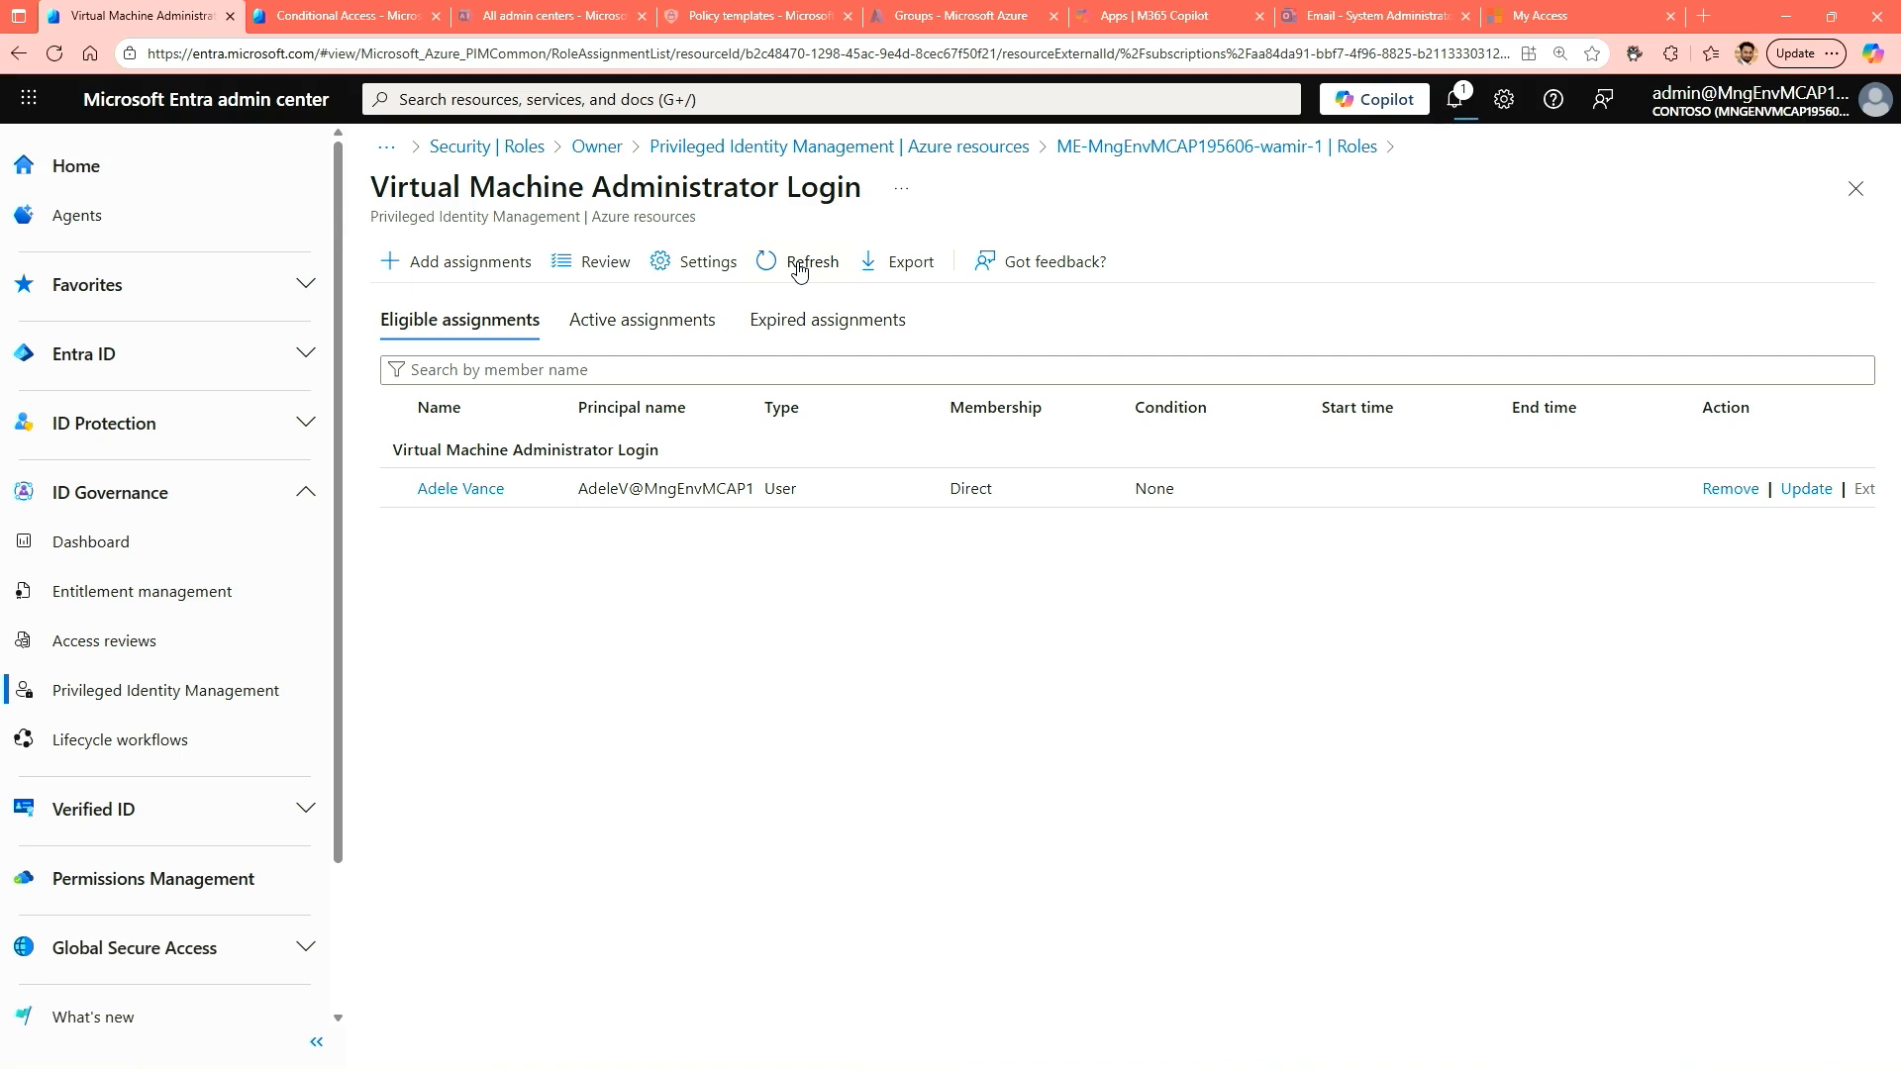
left_click(800, 264)
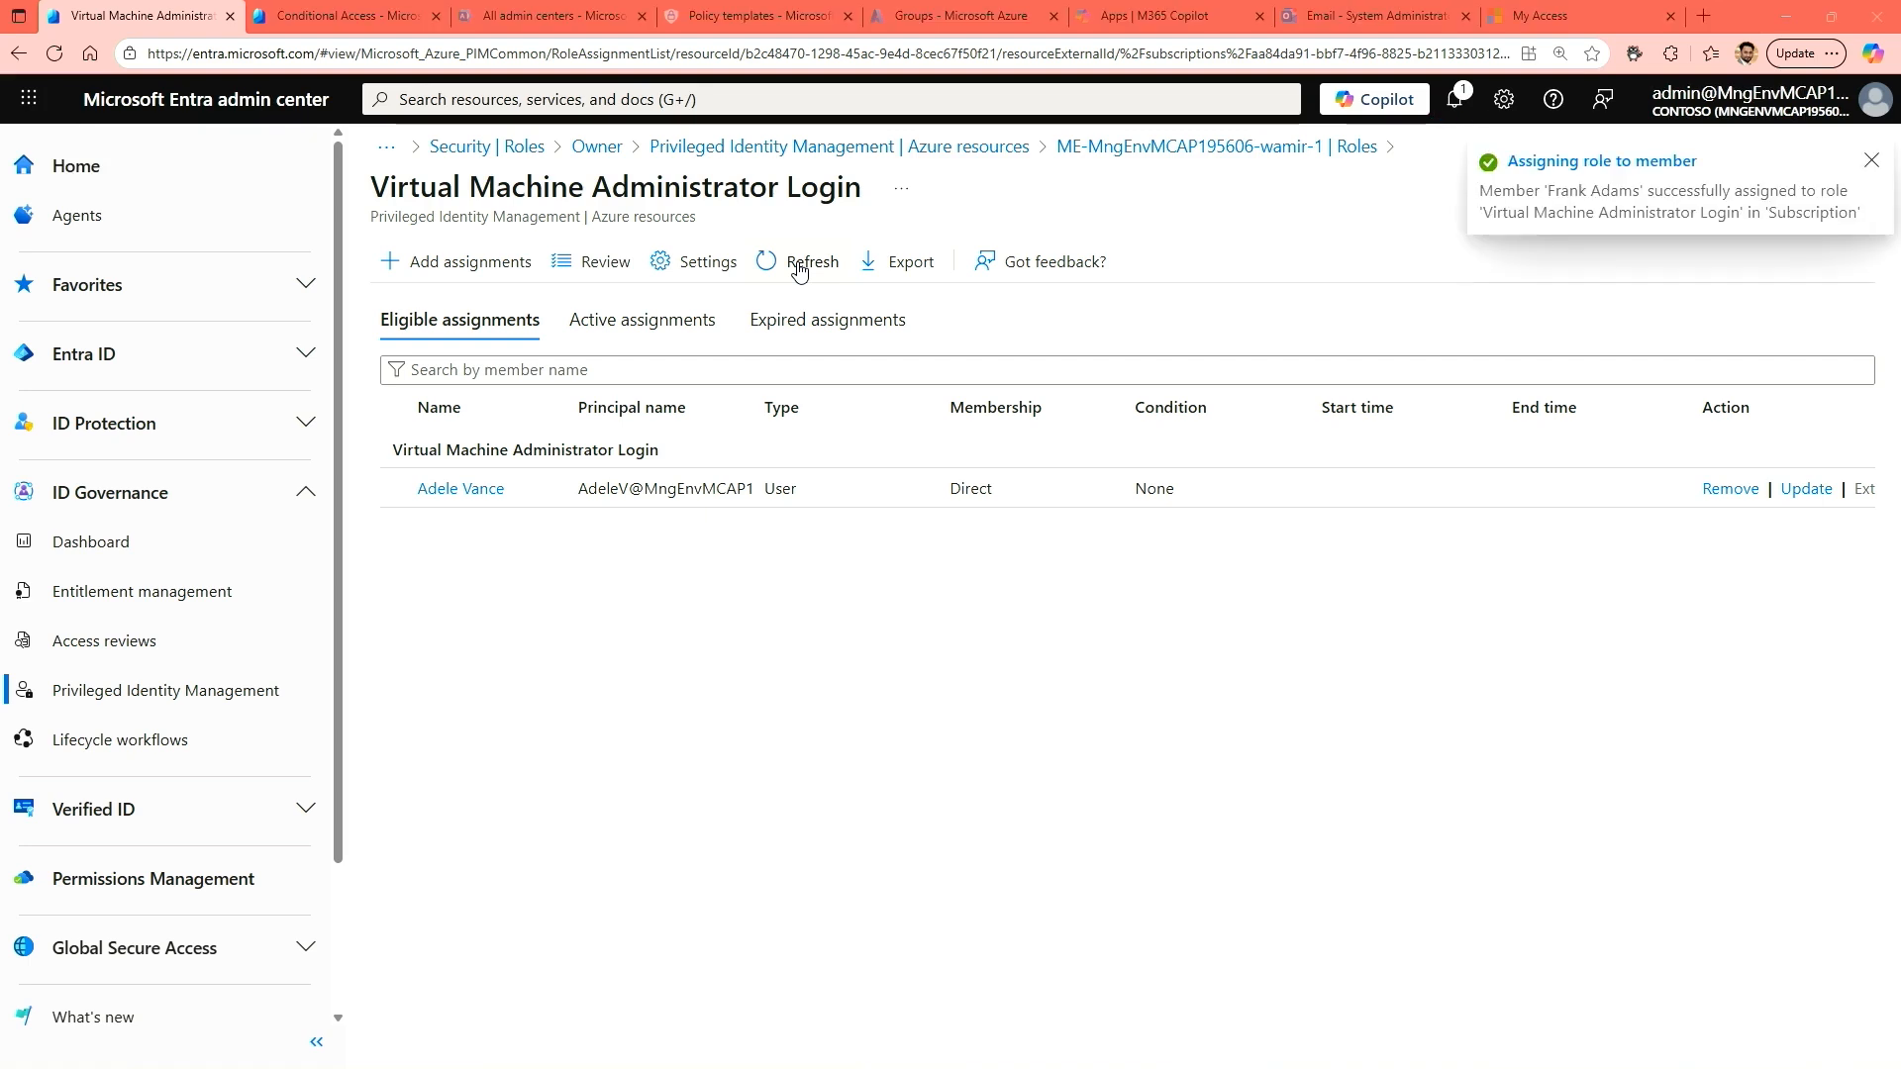
Check the eligible Azure resource role and its activation option in the assigned user's private browser window, then return to the administrator's window.
key("alt+Tab")
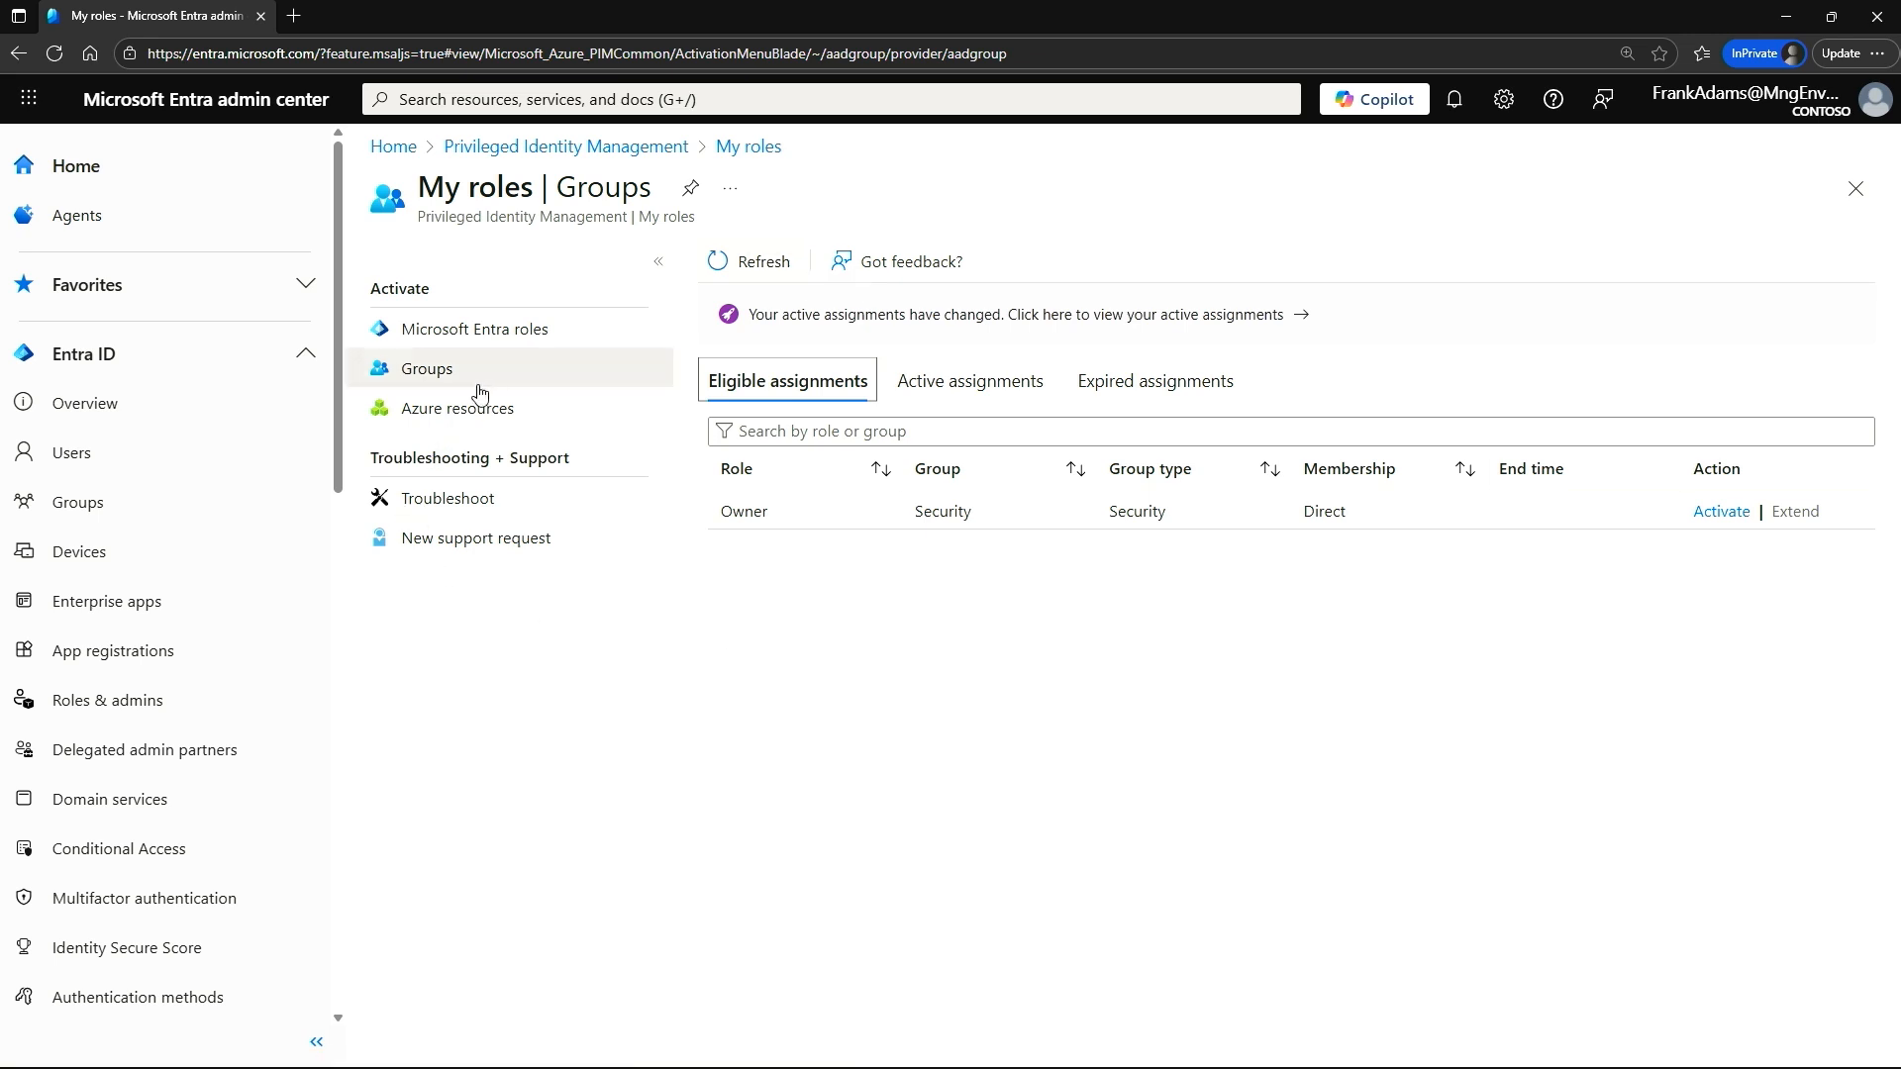
left_click(441, 414)
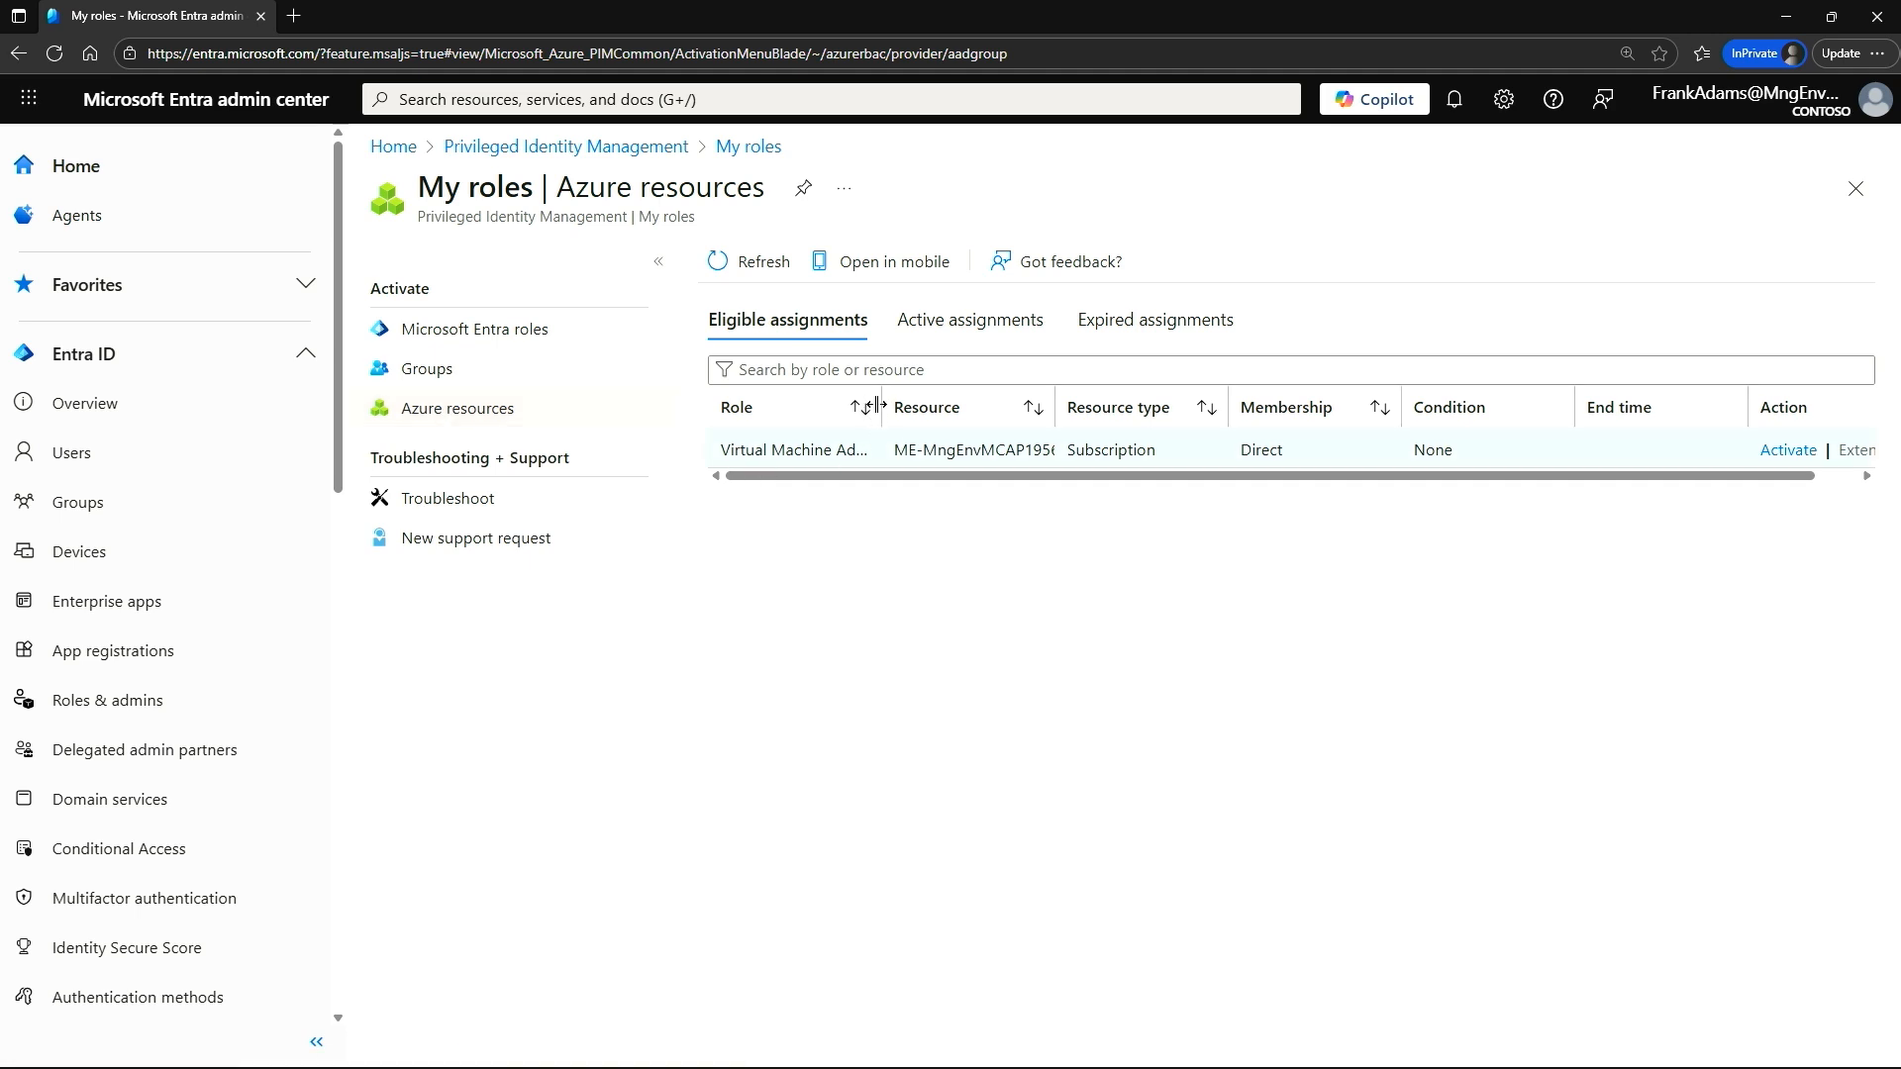
left_click_drag(880, 401, 1042, 405)
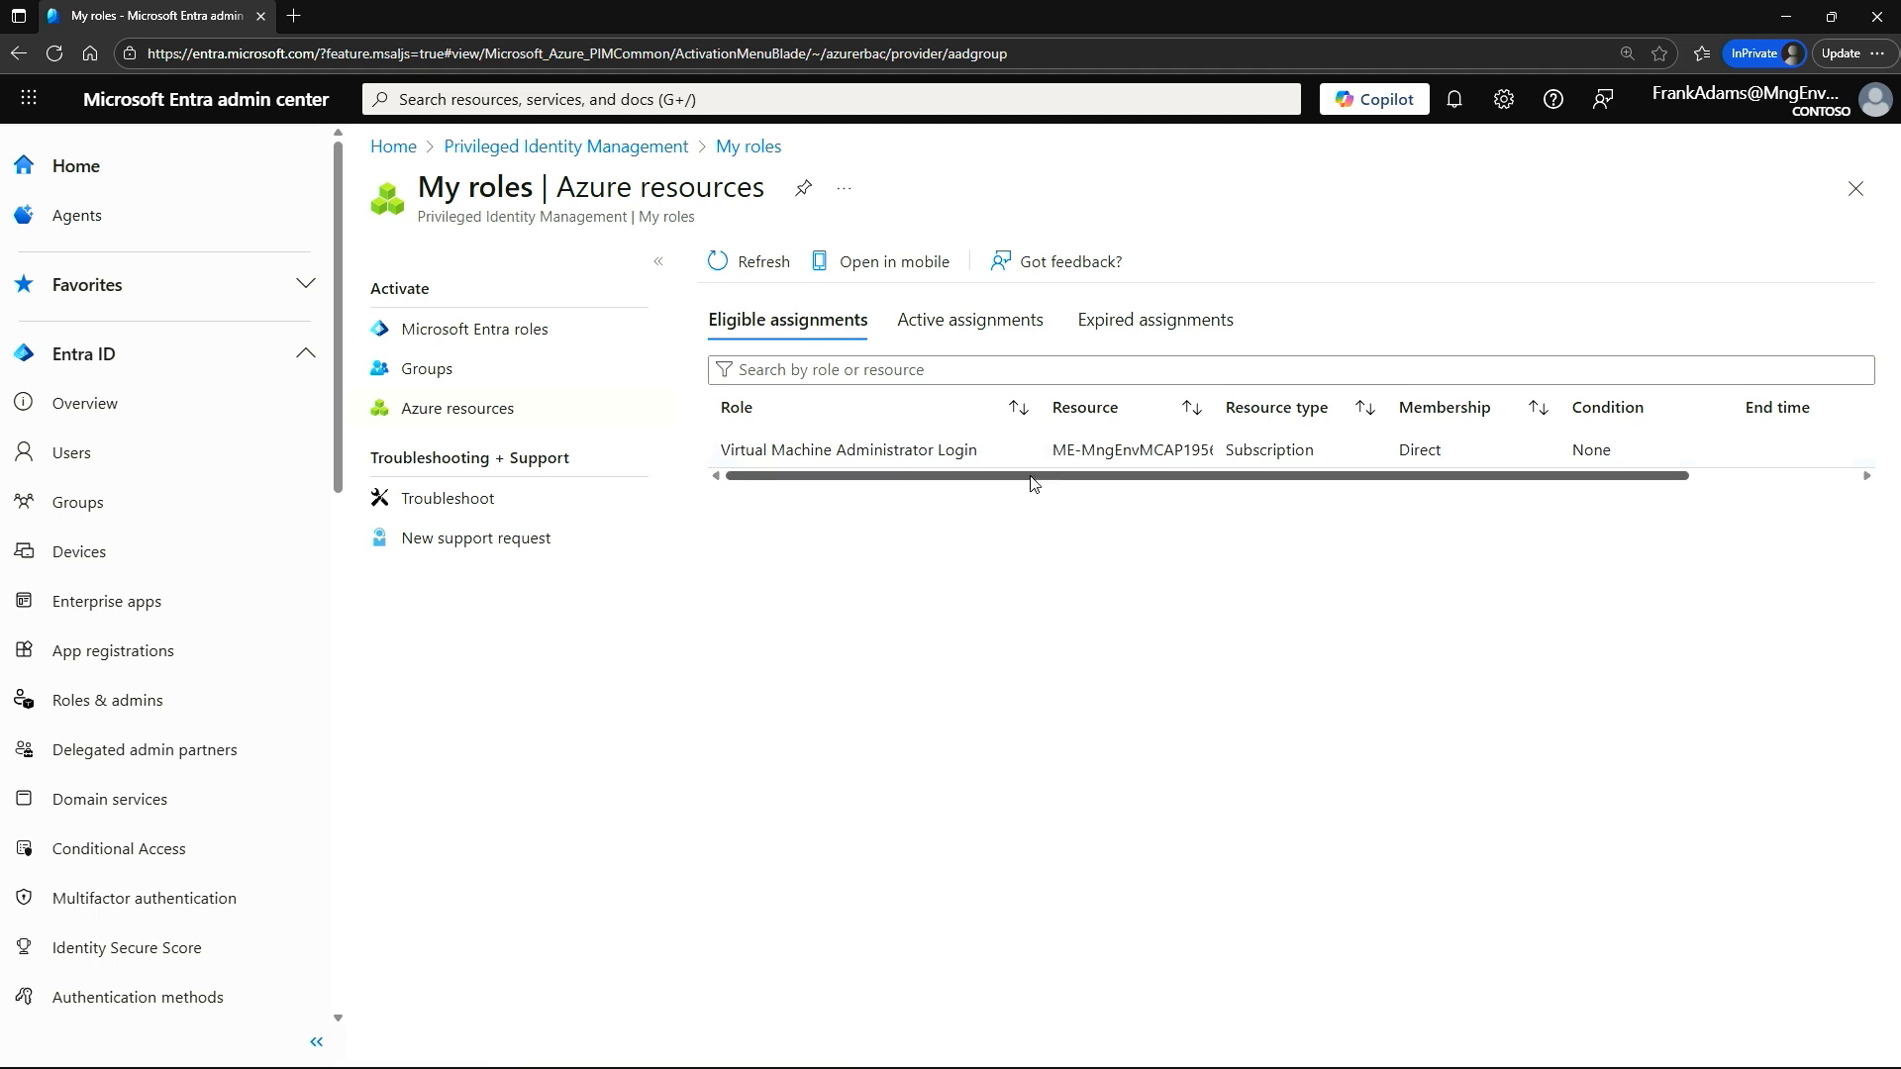
left_click_drag(1032, 479, 1370, 496)
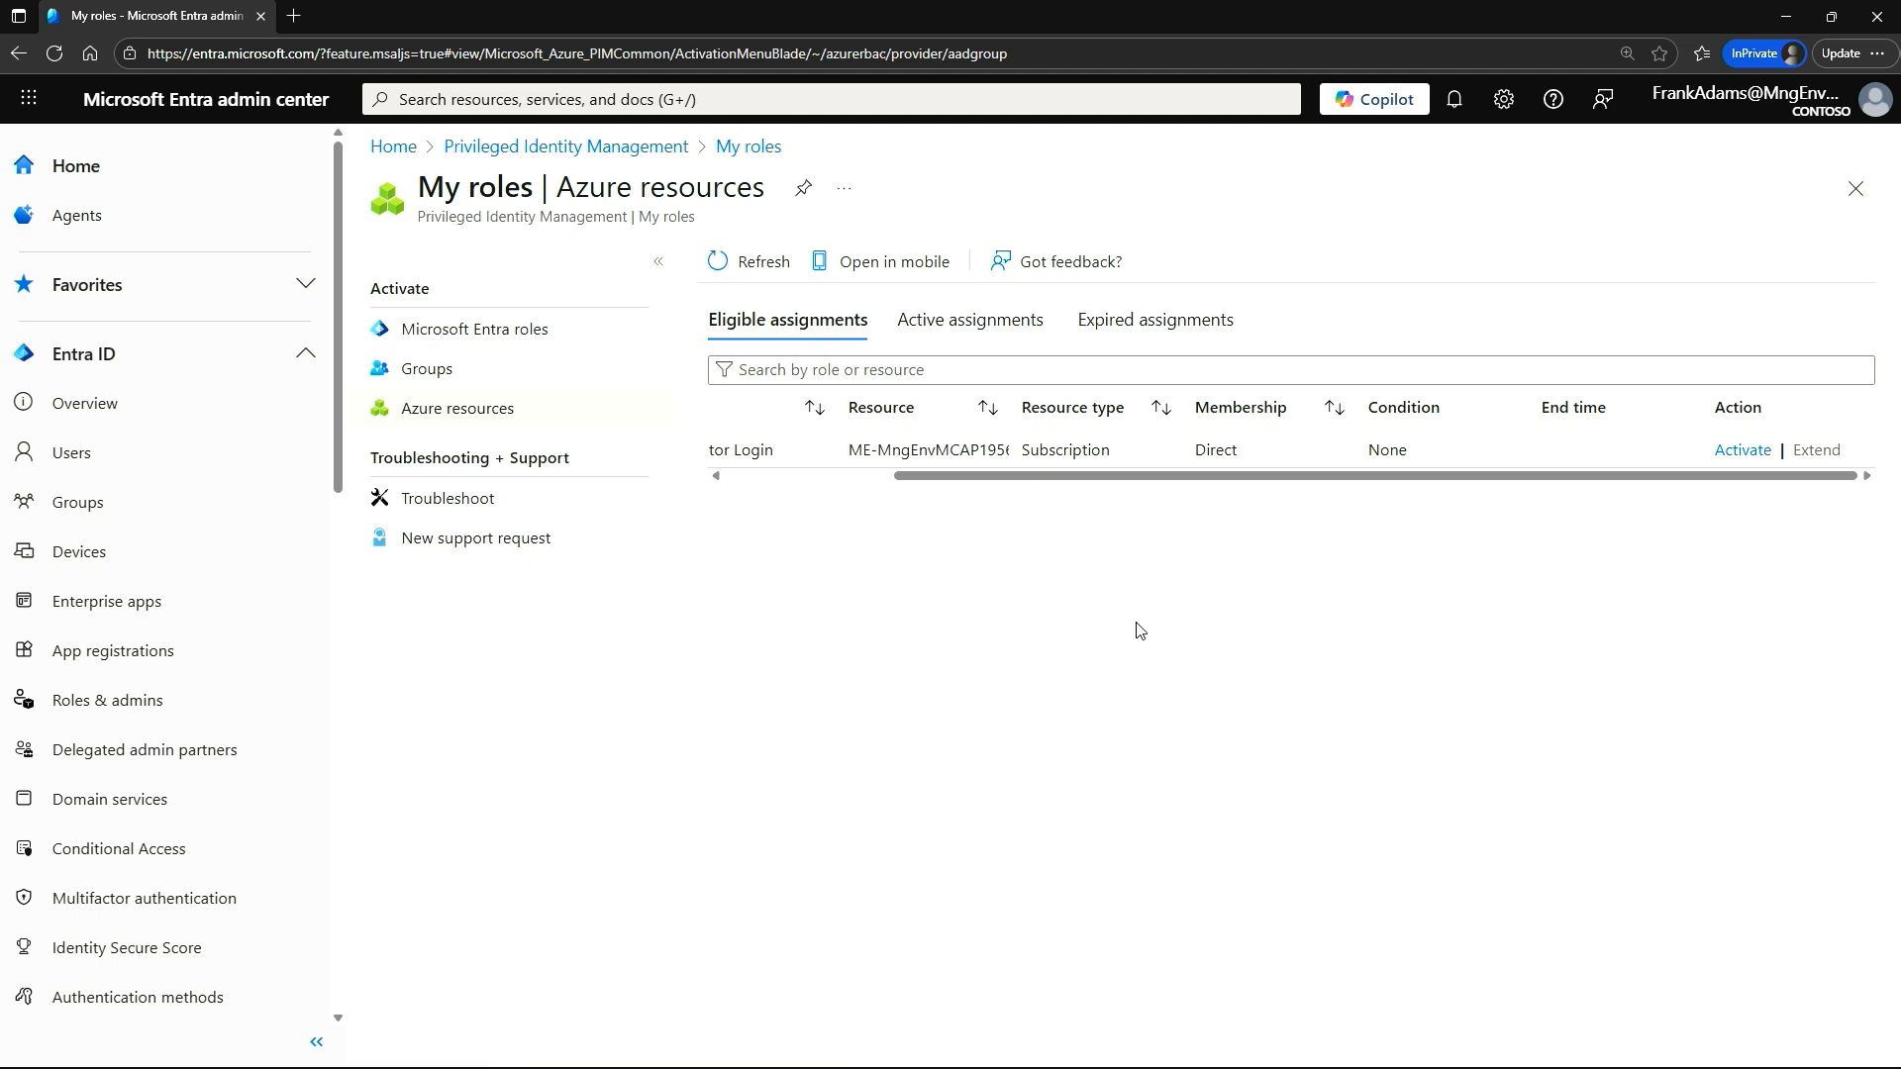
mouse_move(1139, 477)
left_mouse_down()
mouse_move(992, 480)
mouse_move(1139, 480)
left_mouse_up()
left_click(1787, 17)
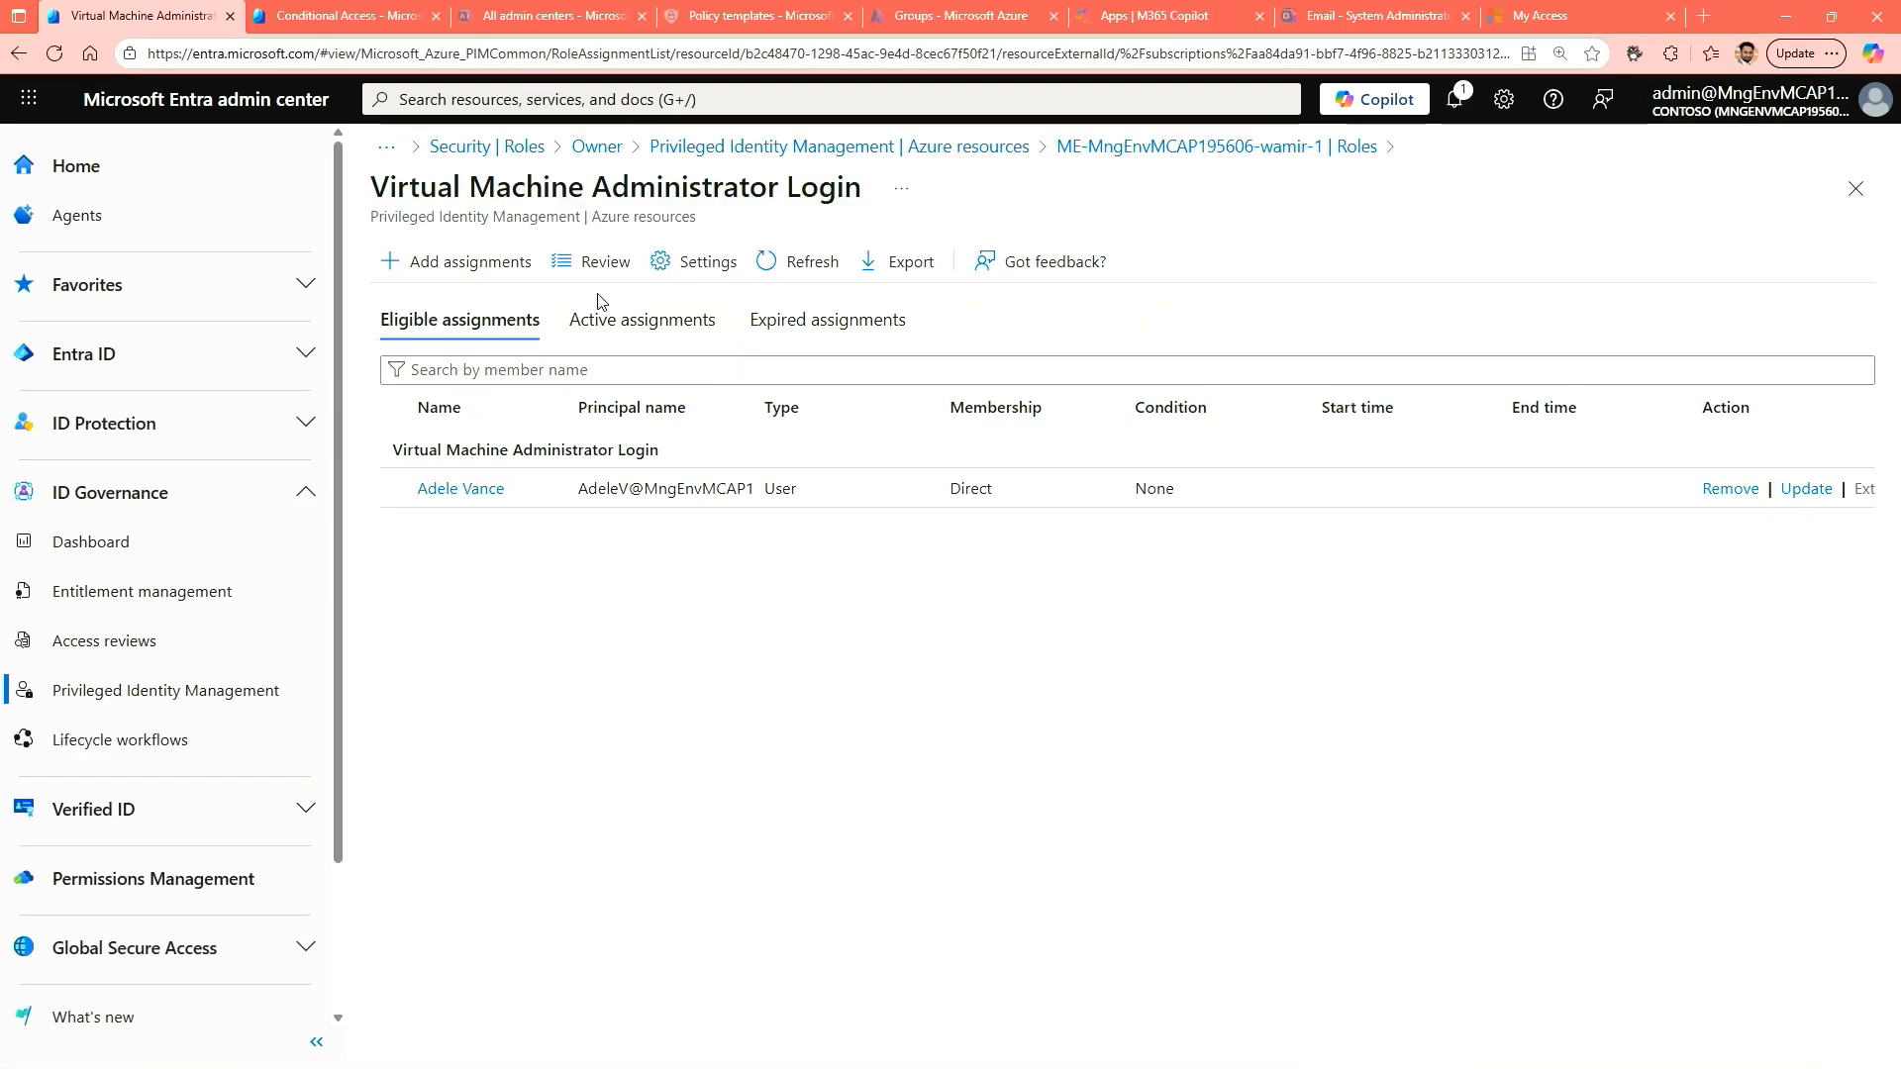
Reopen the ME-MngEnvMCAP195606 subscription from the PIM Azure resources and view its role alerts.
left_click(252, 701)
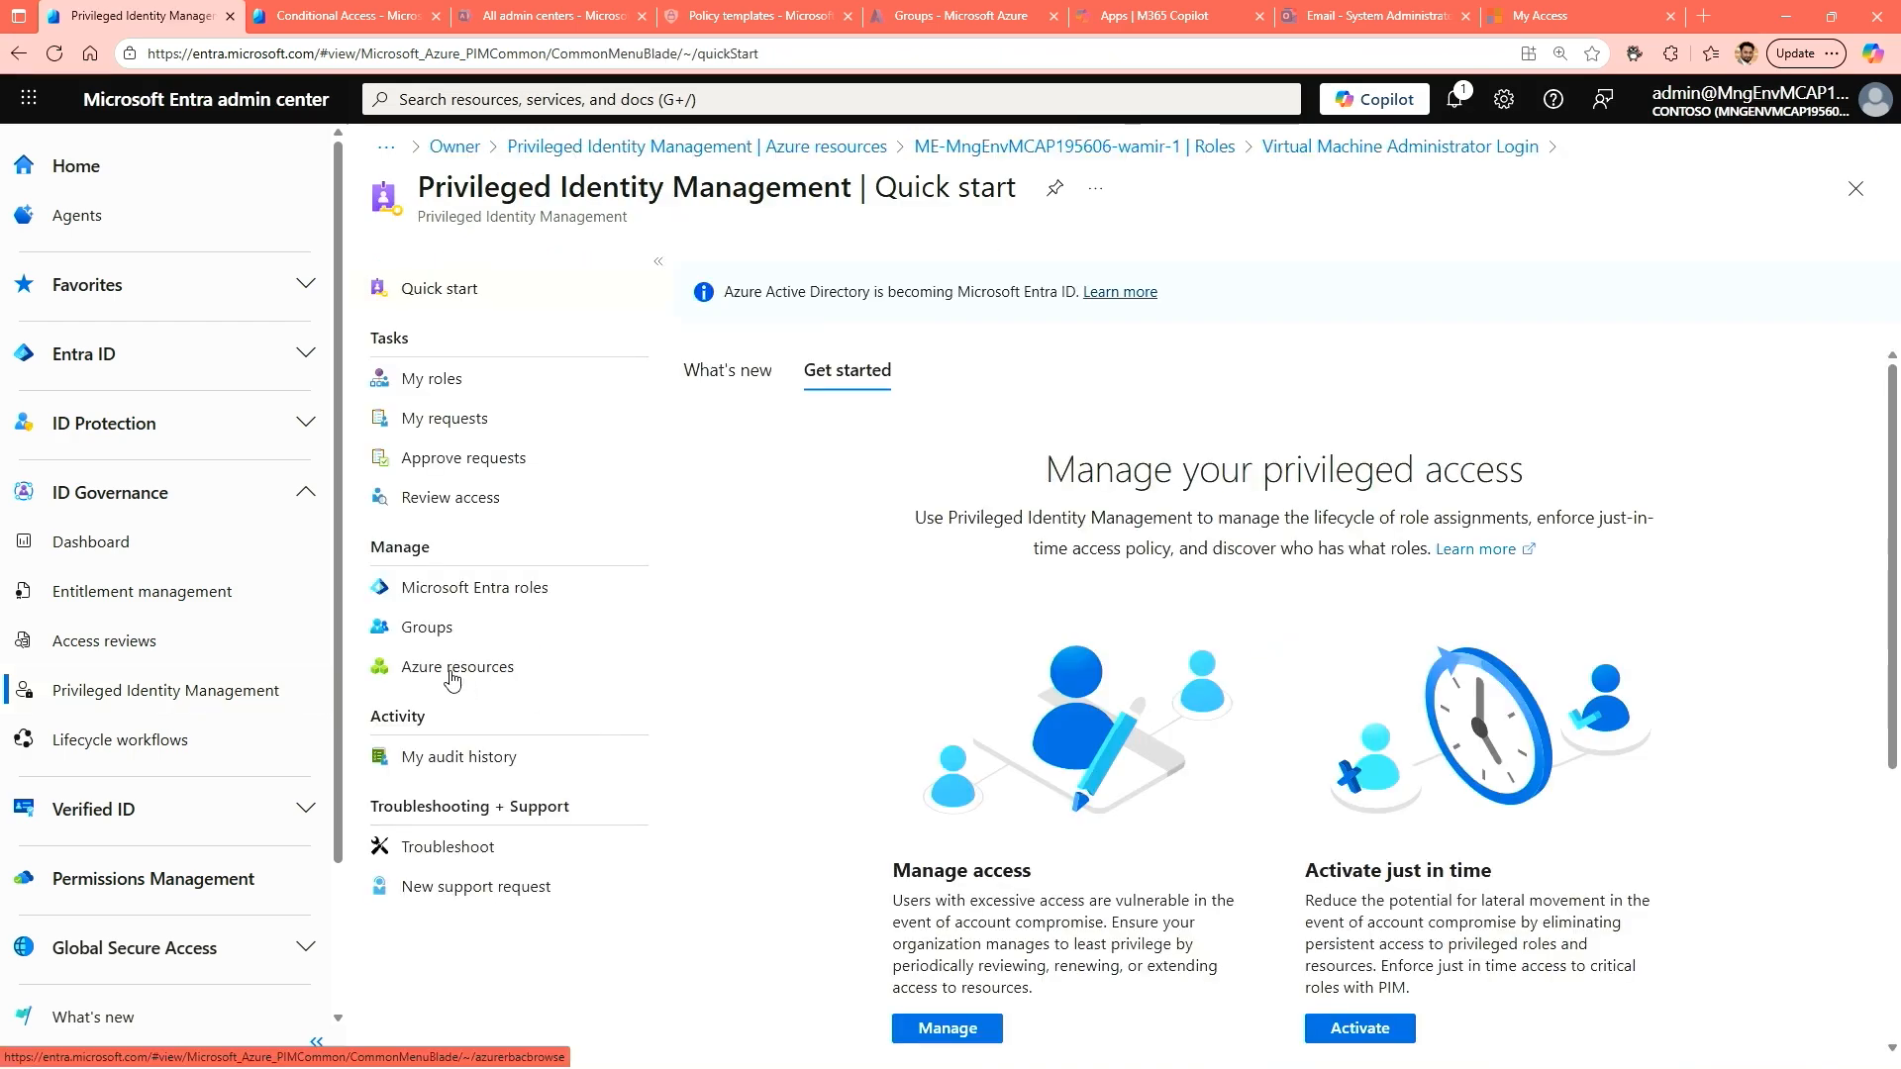
left_click(448, 671)
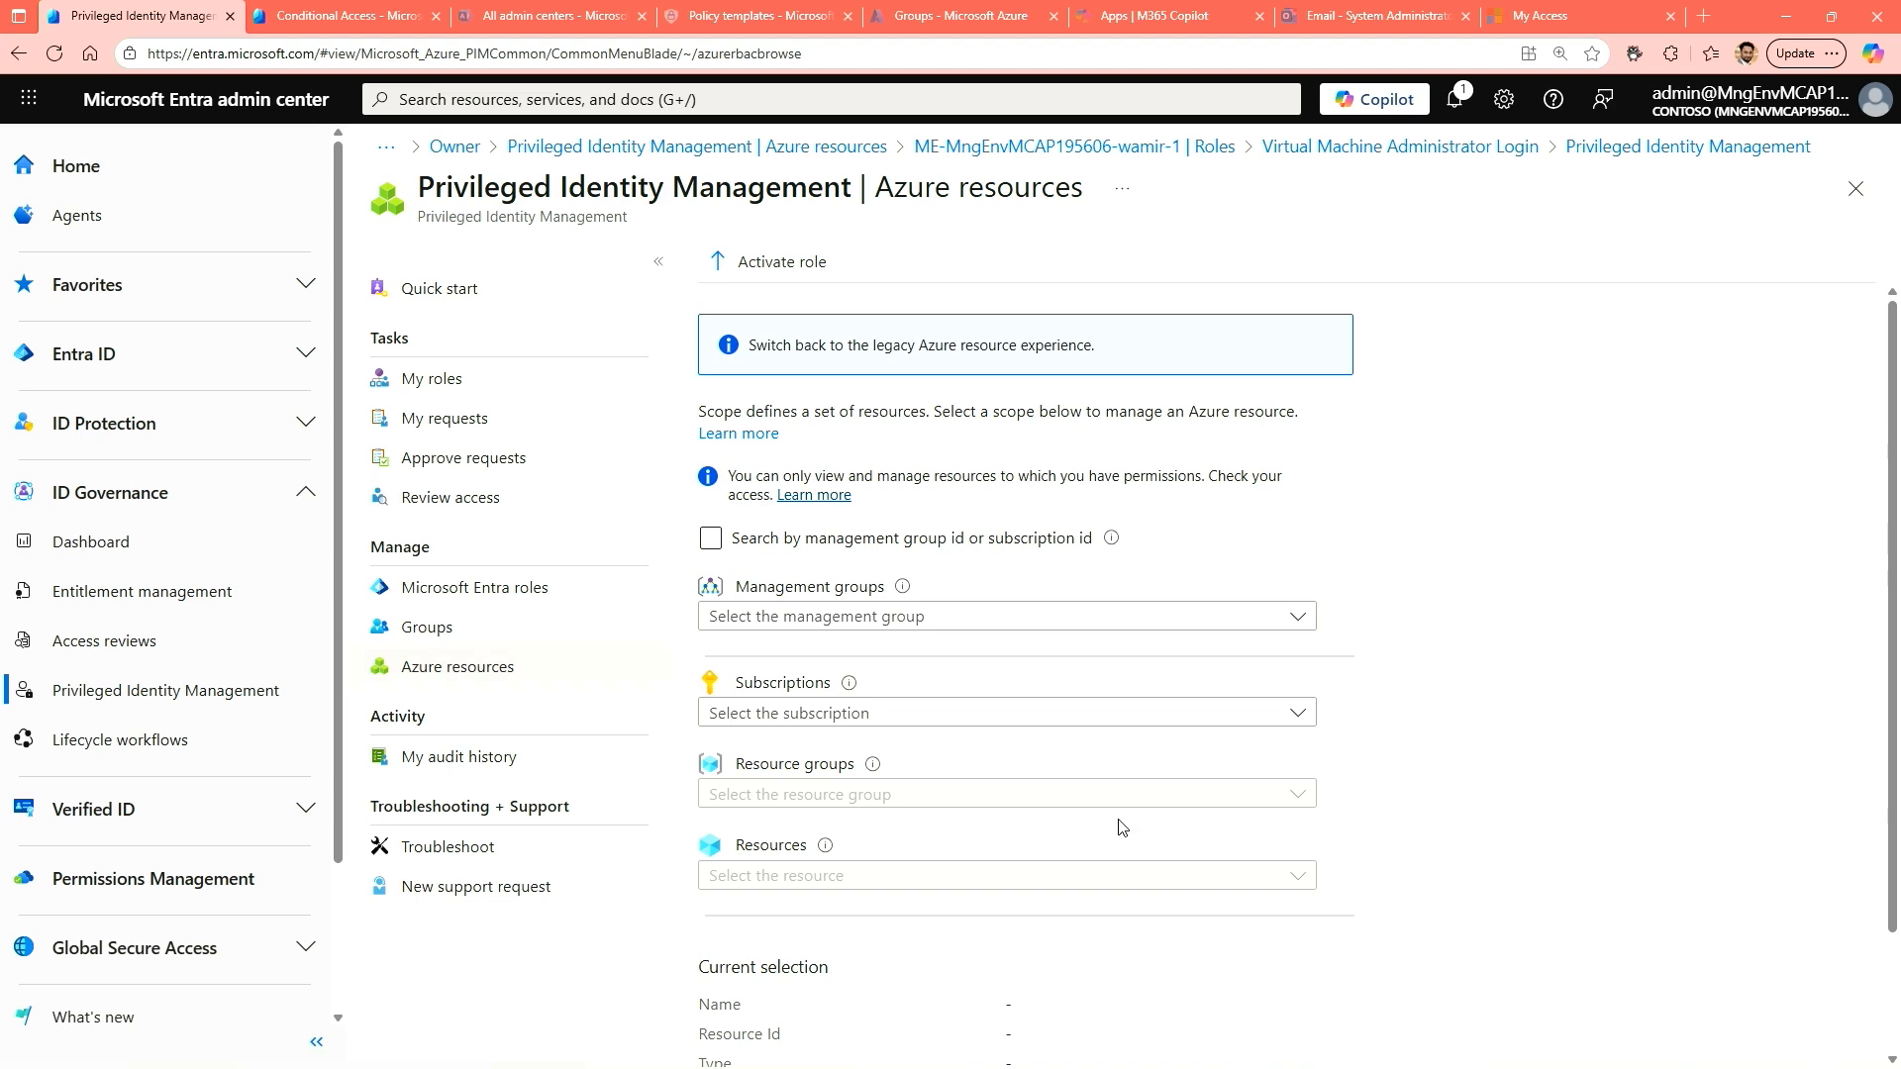
left_click(837, 715)
left_click(835, 812)
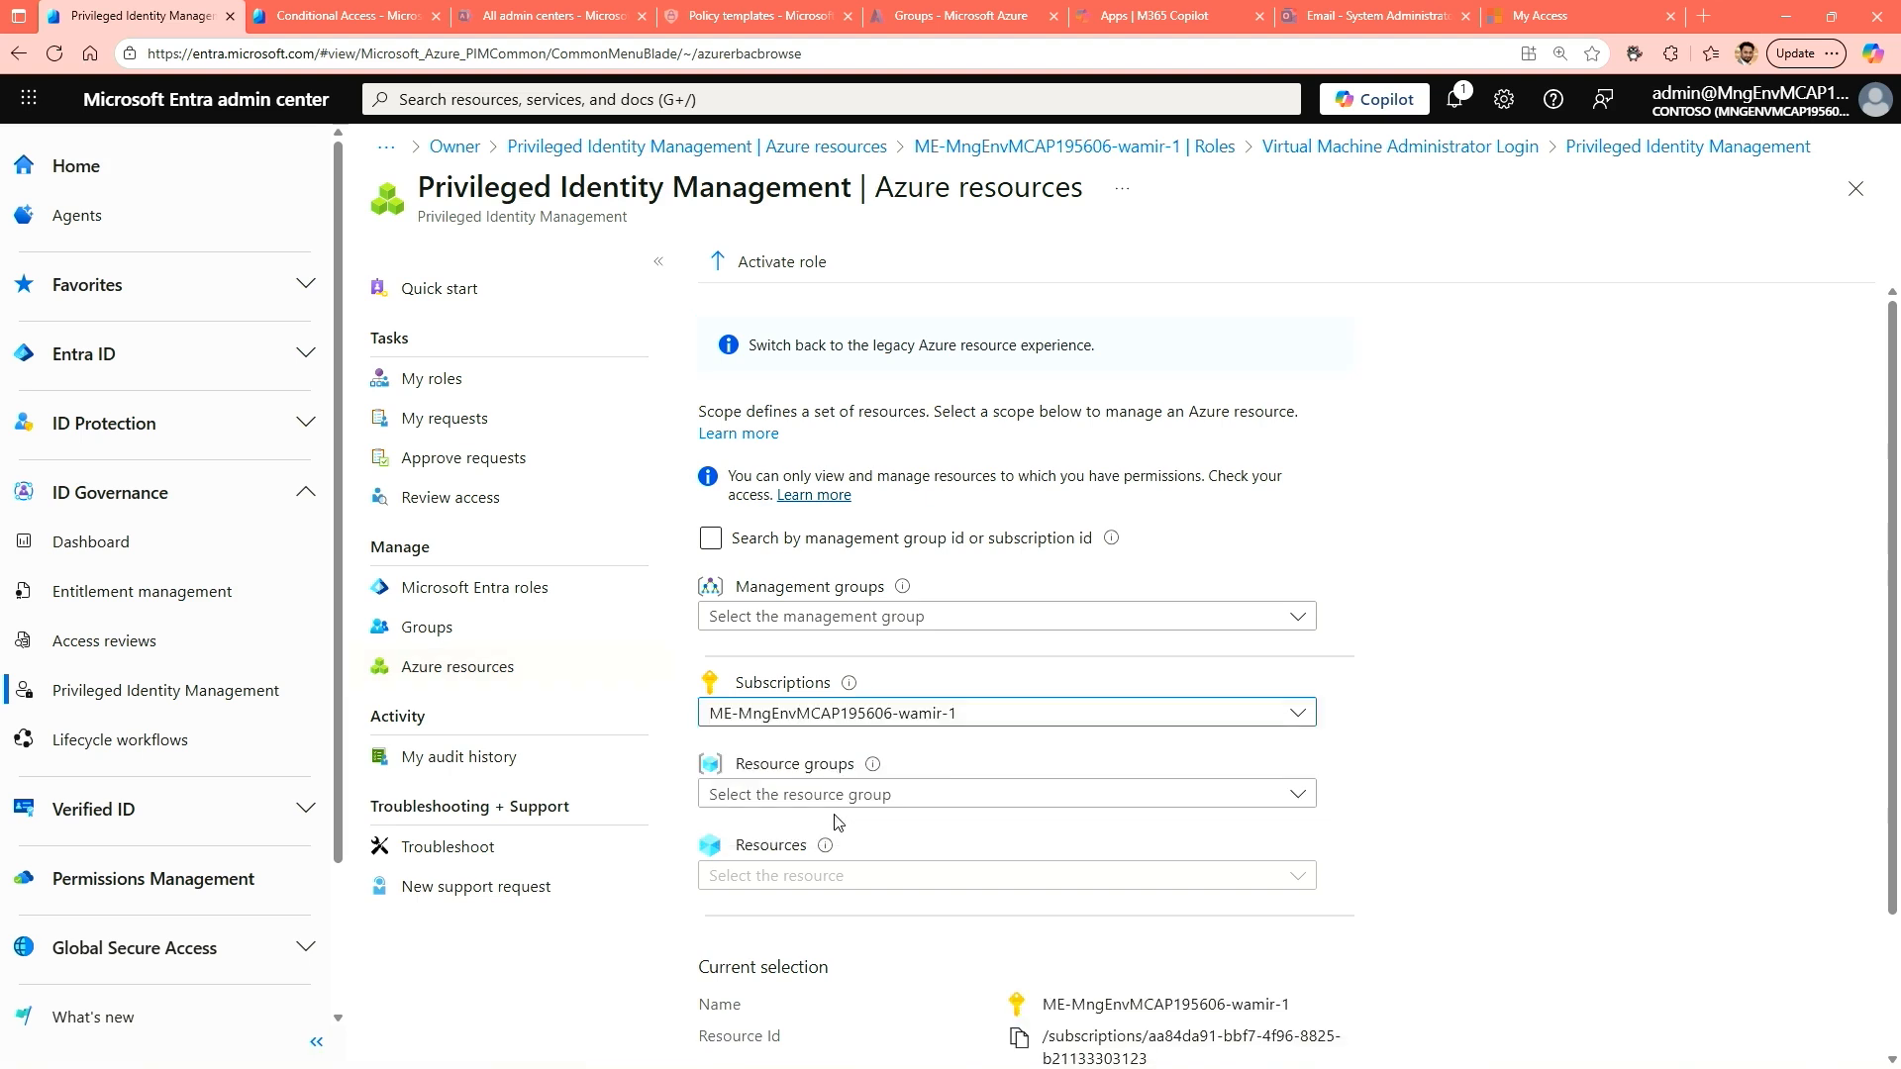
scroll(1718, 839, "down", 2)
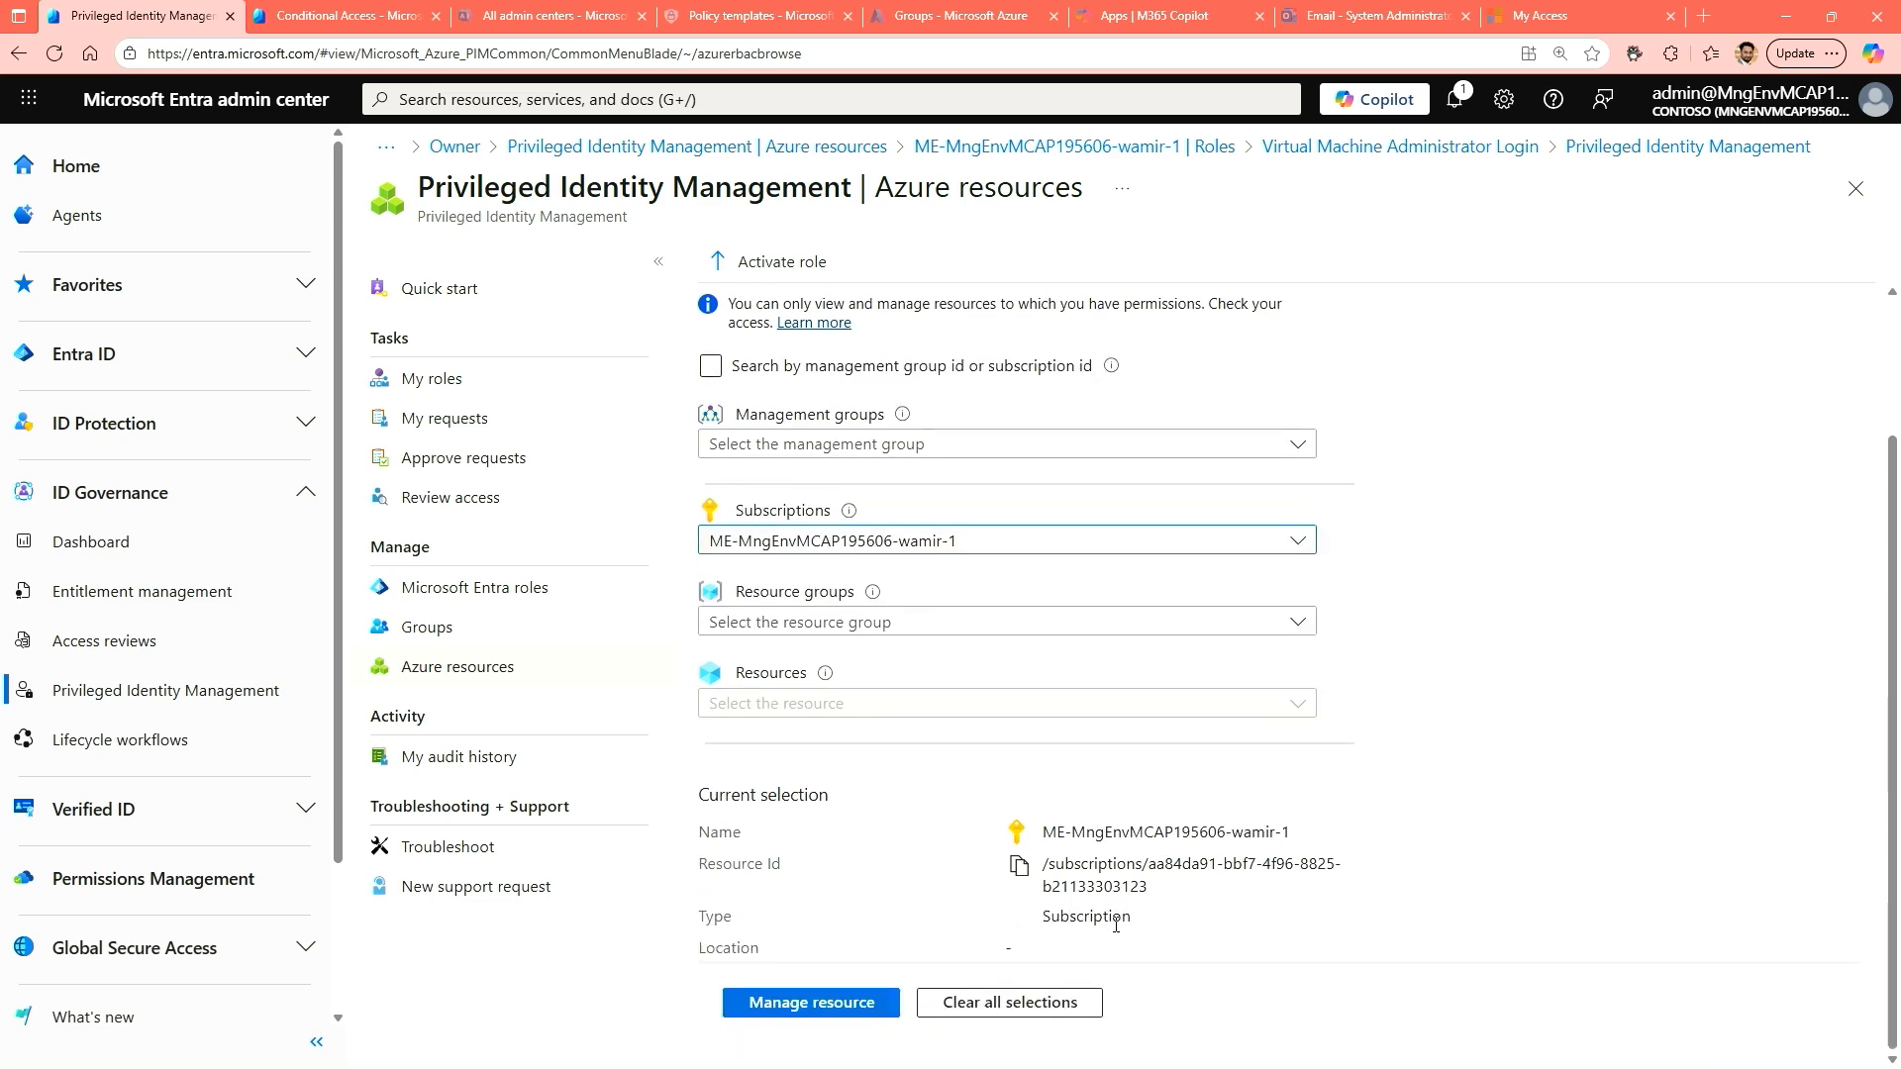
left_click(811, 1003)
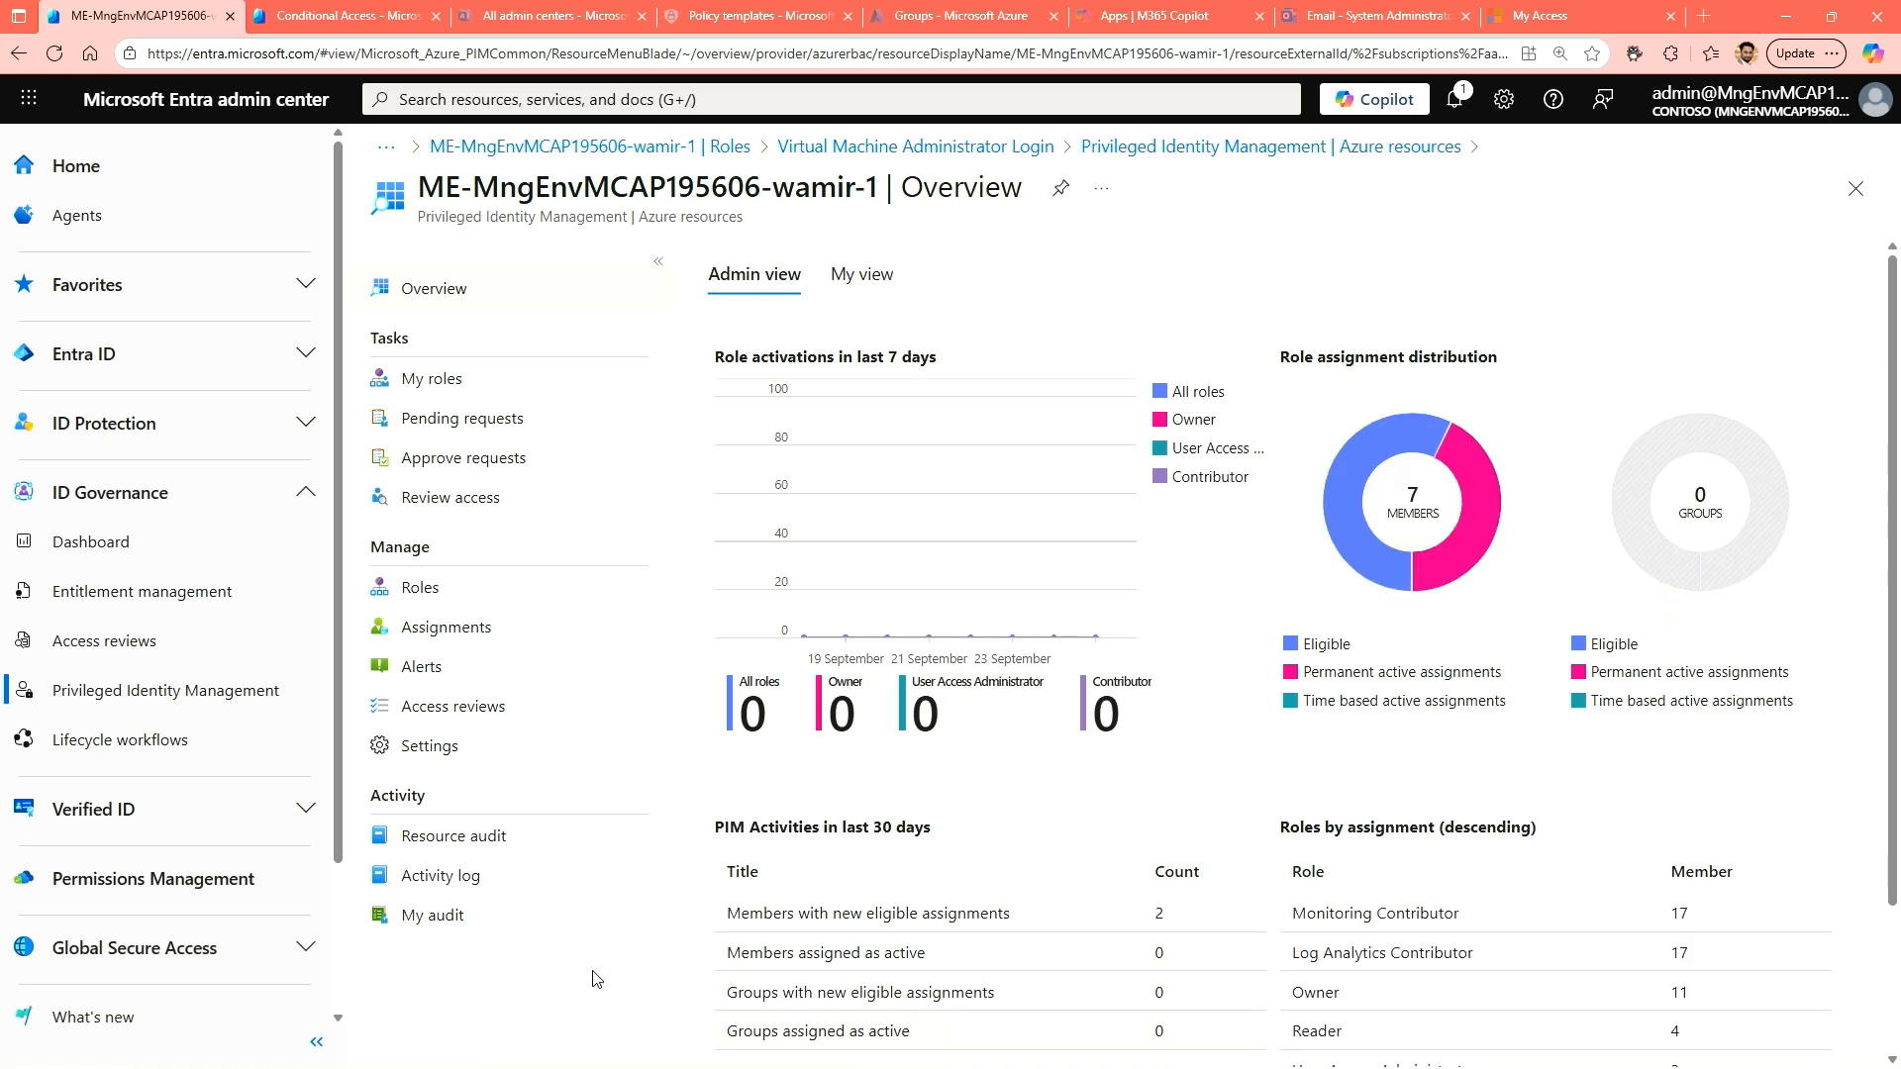
left_click(430, 684)
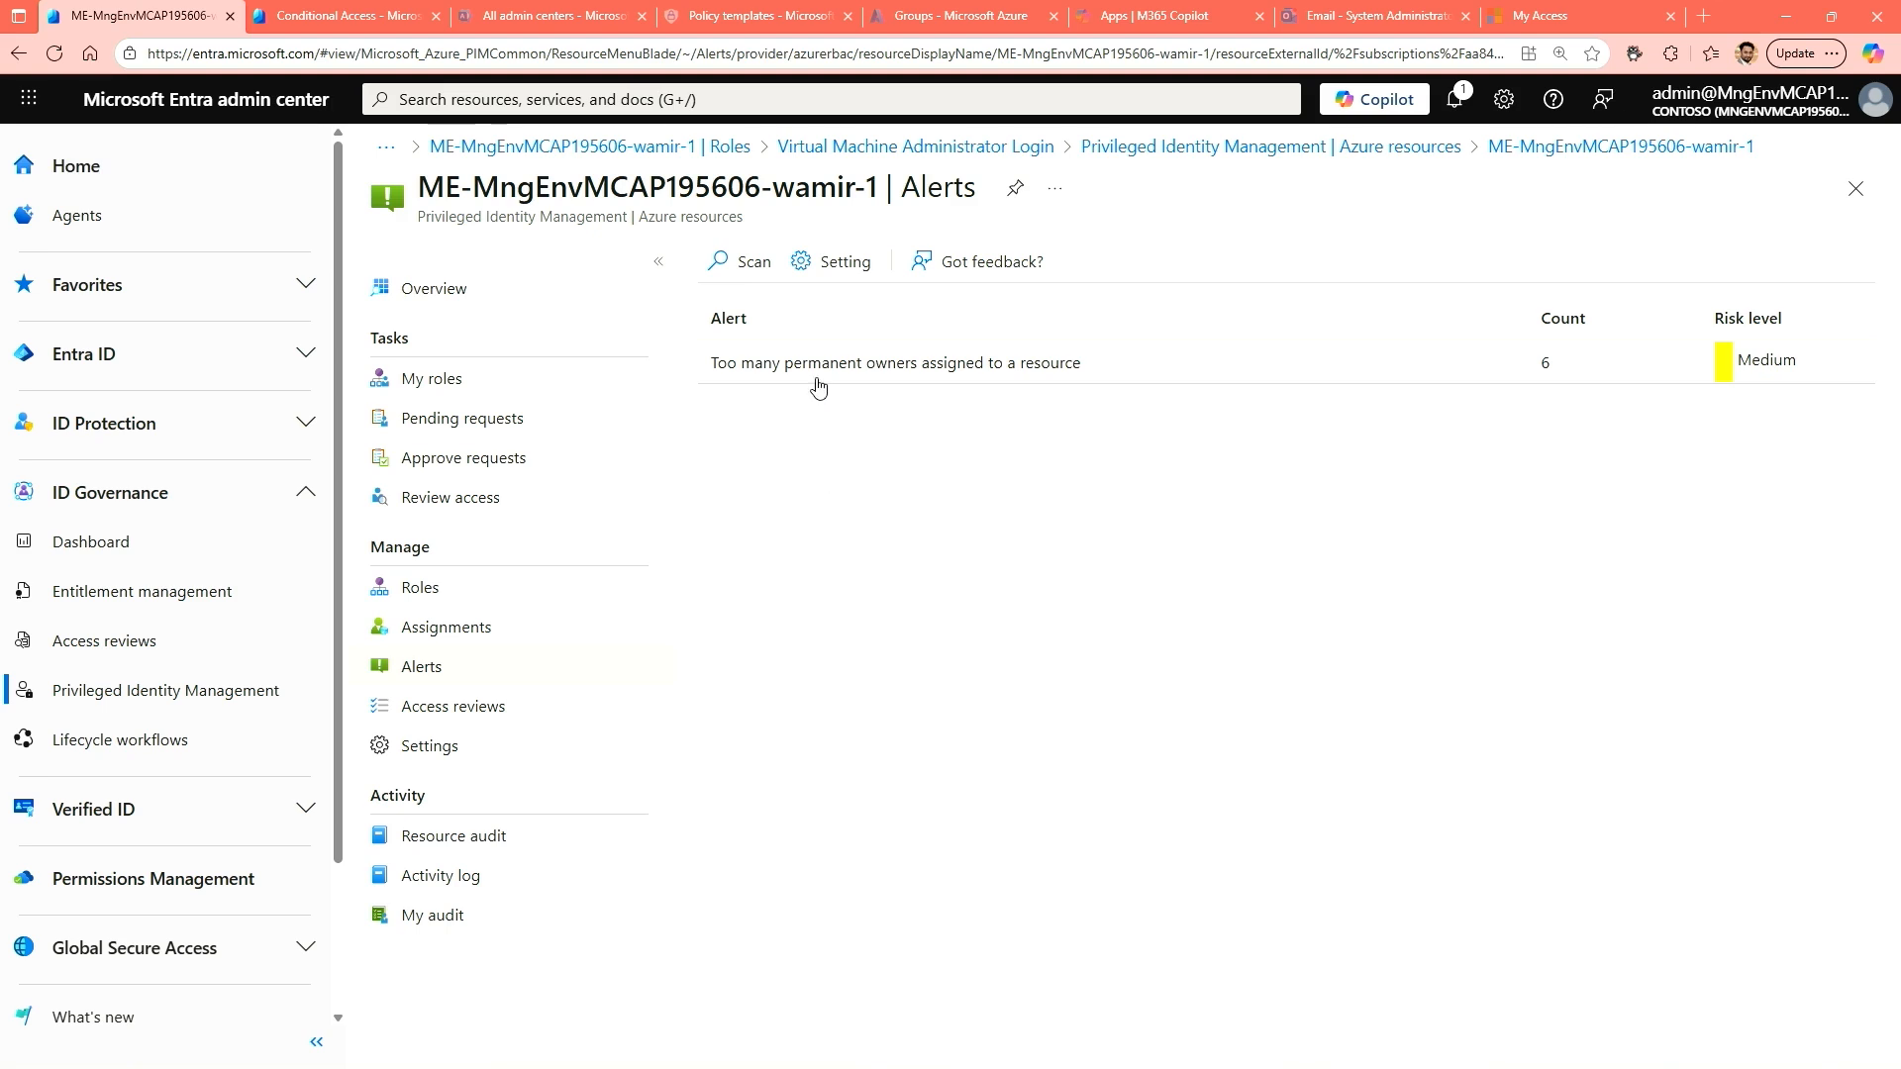
Review the details of the alert about too many permanent owners, and check the alert settings of the subscription.
left_click(1553, 370)
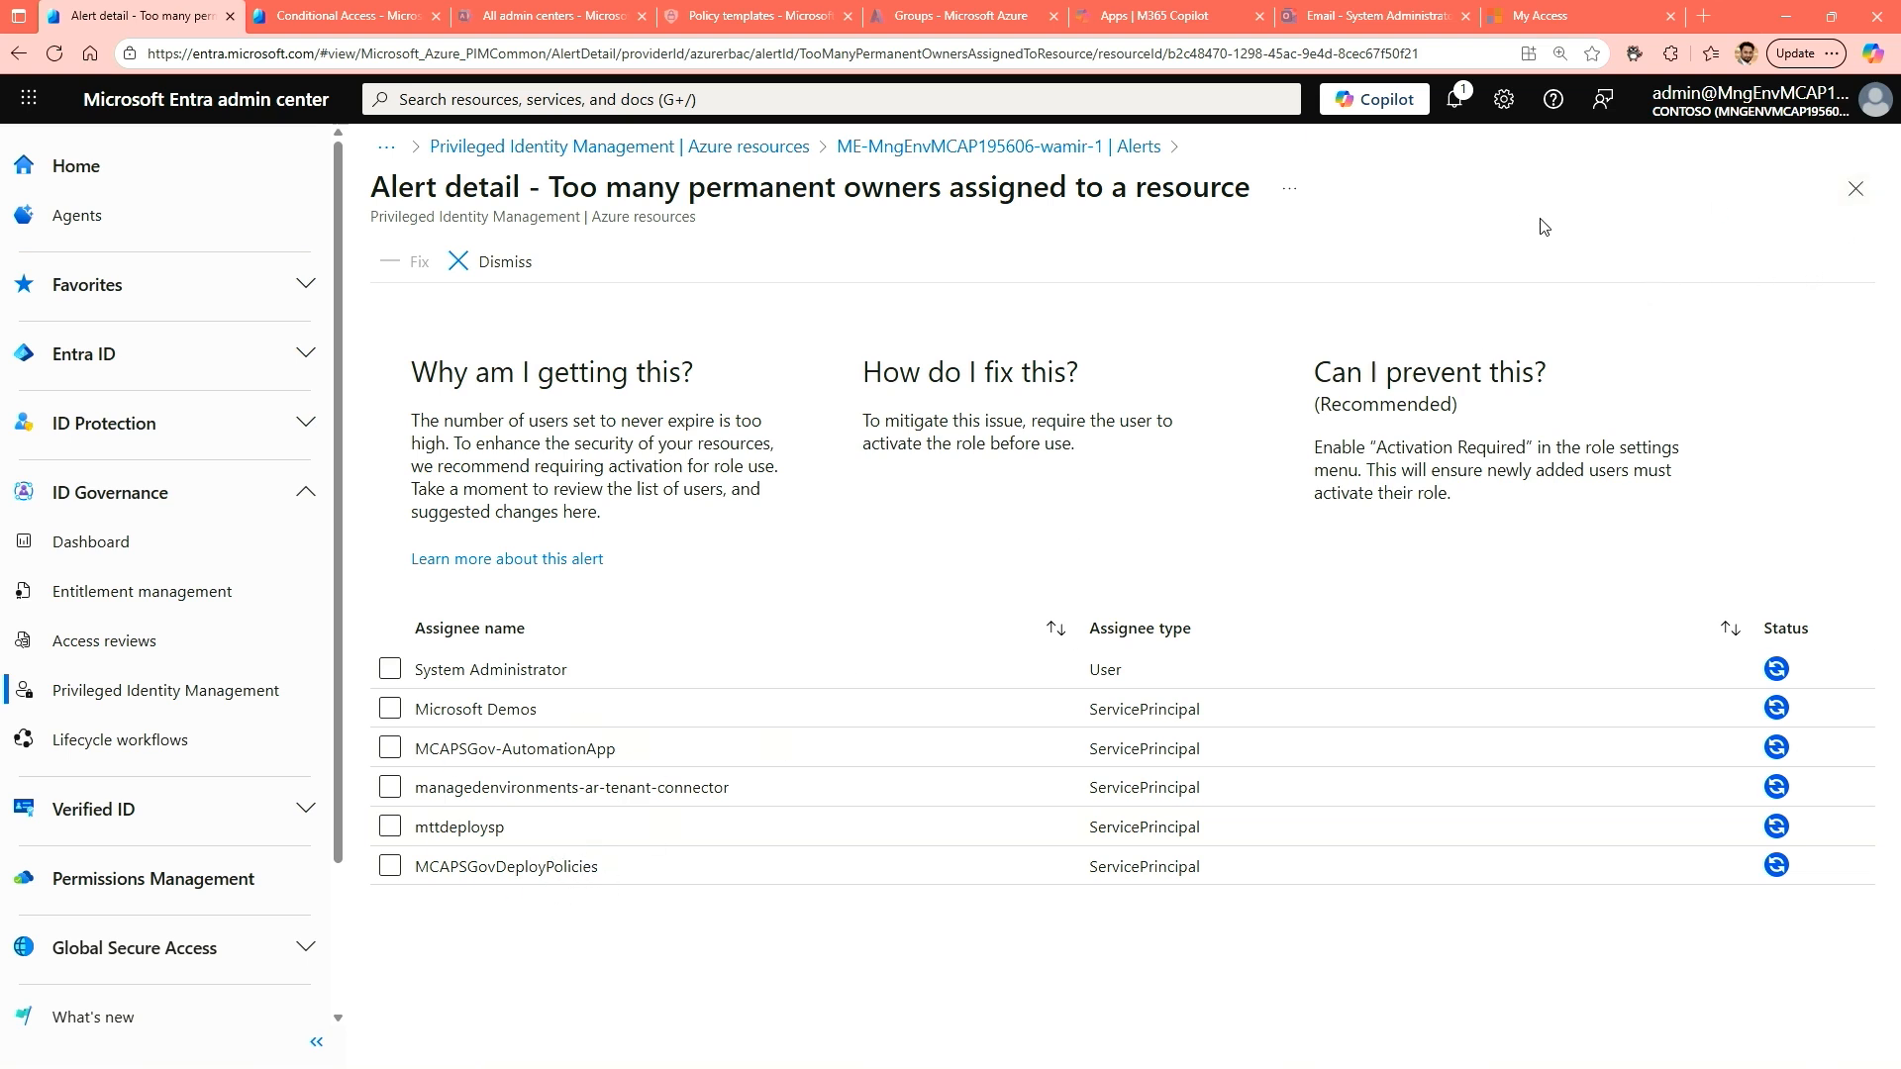
left_click(1869, 198)
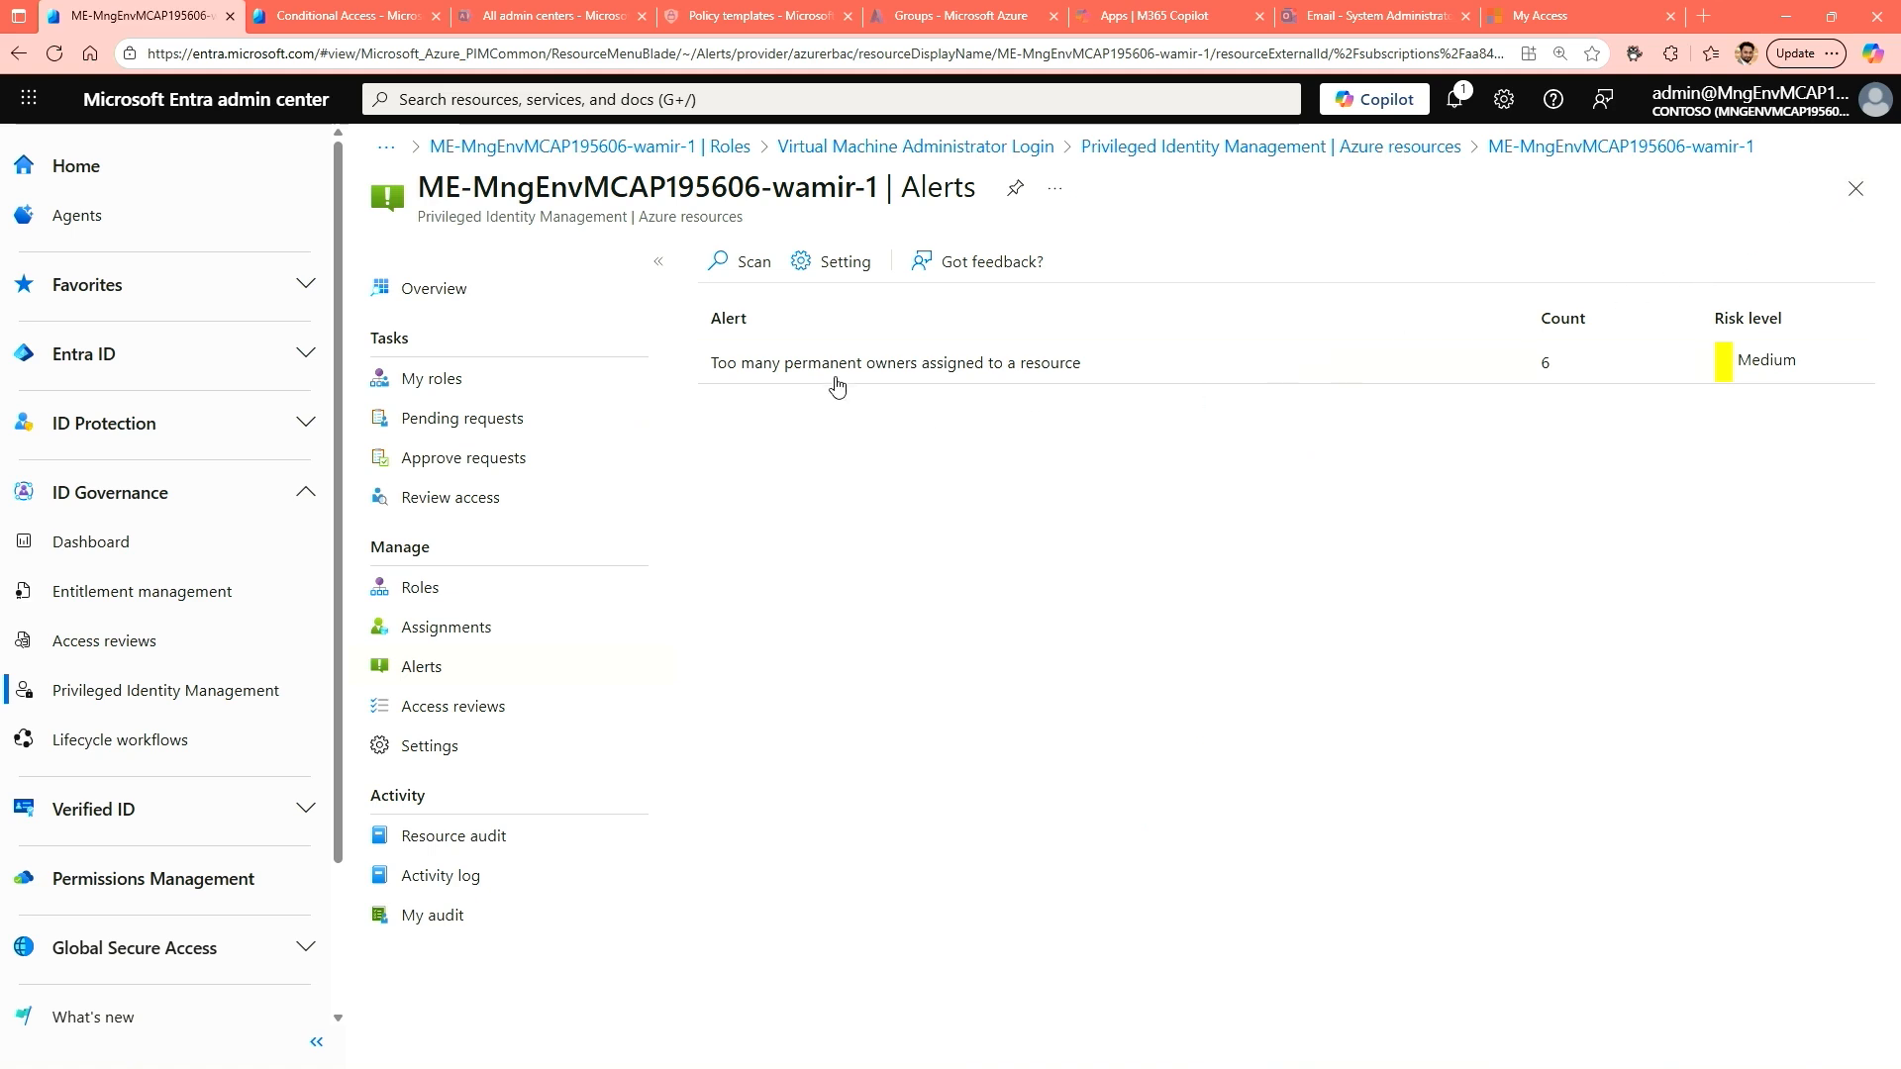
left_click(833, 261)
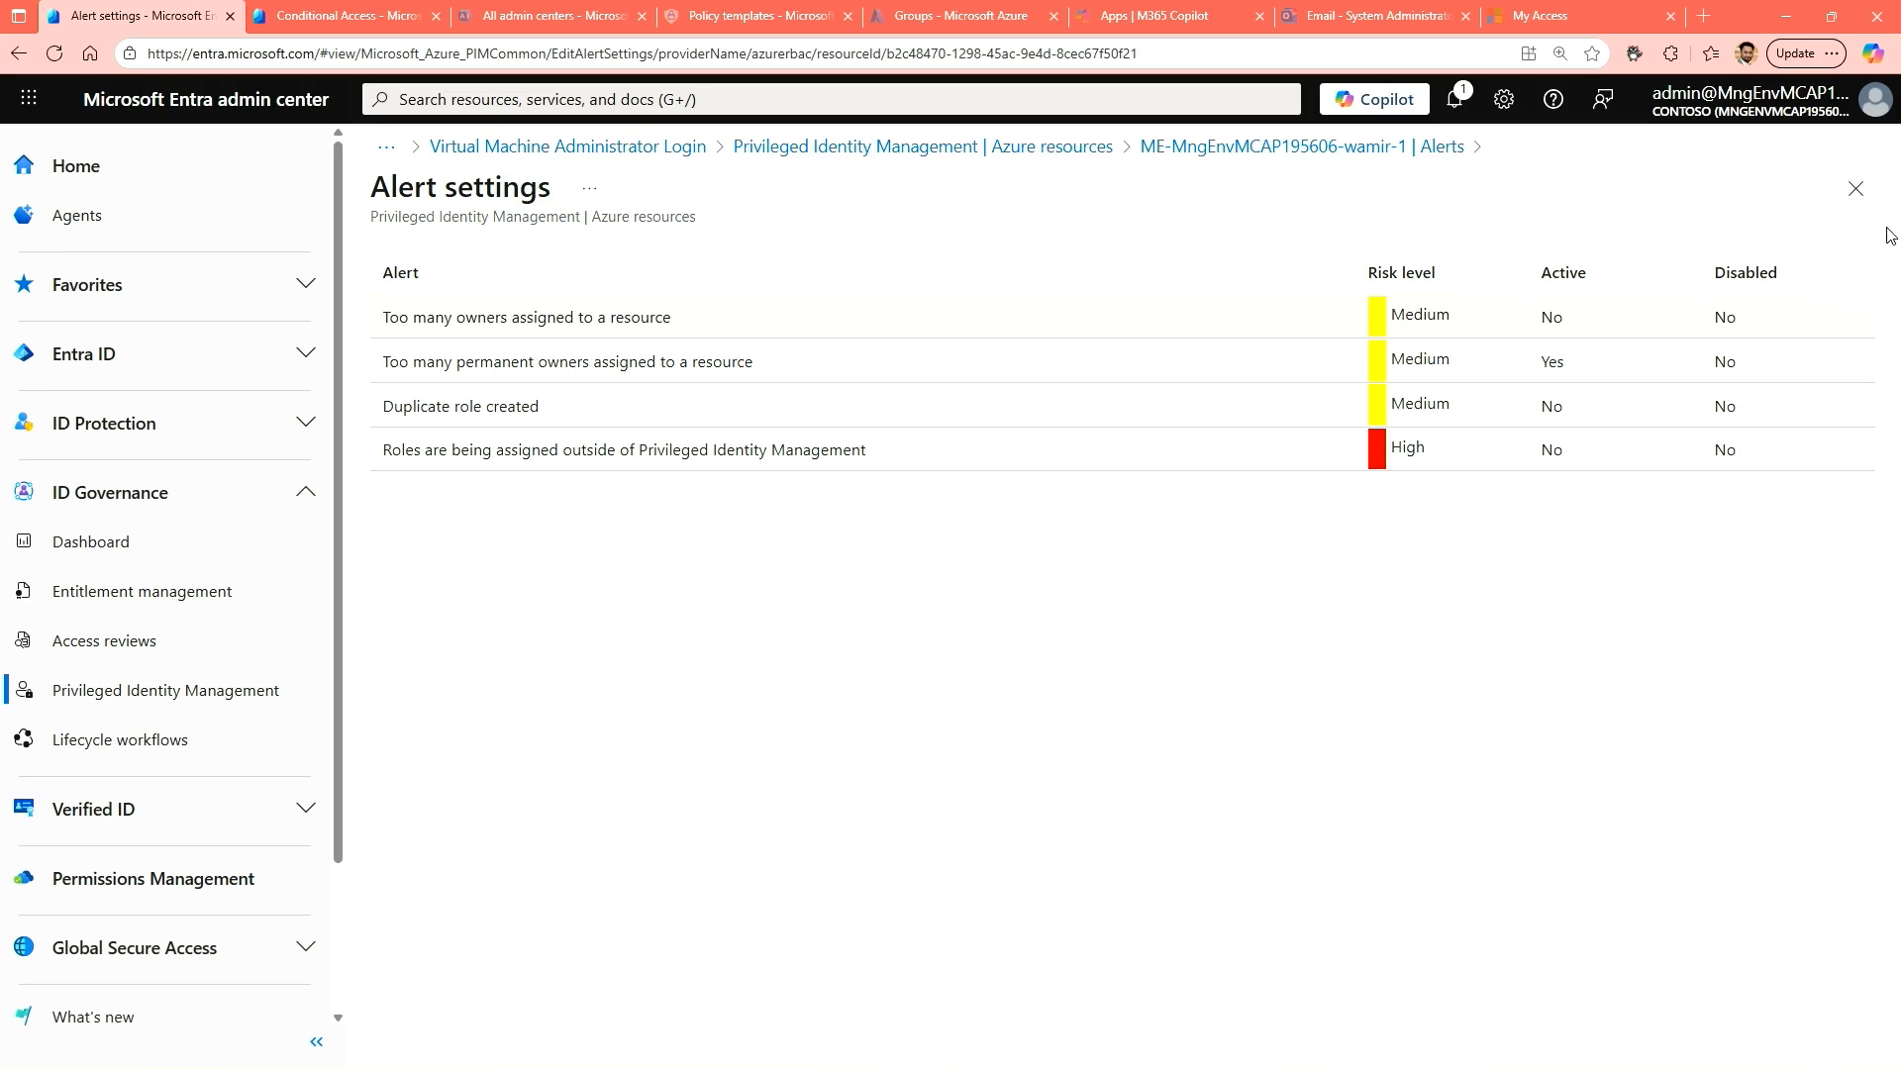
left_click(1855, 190)
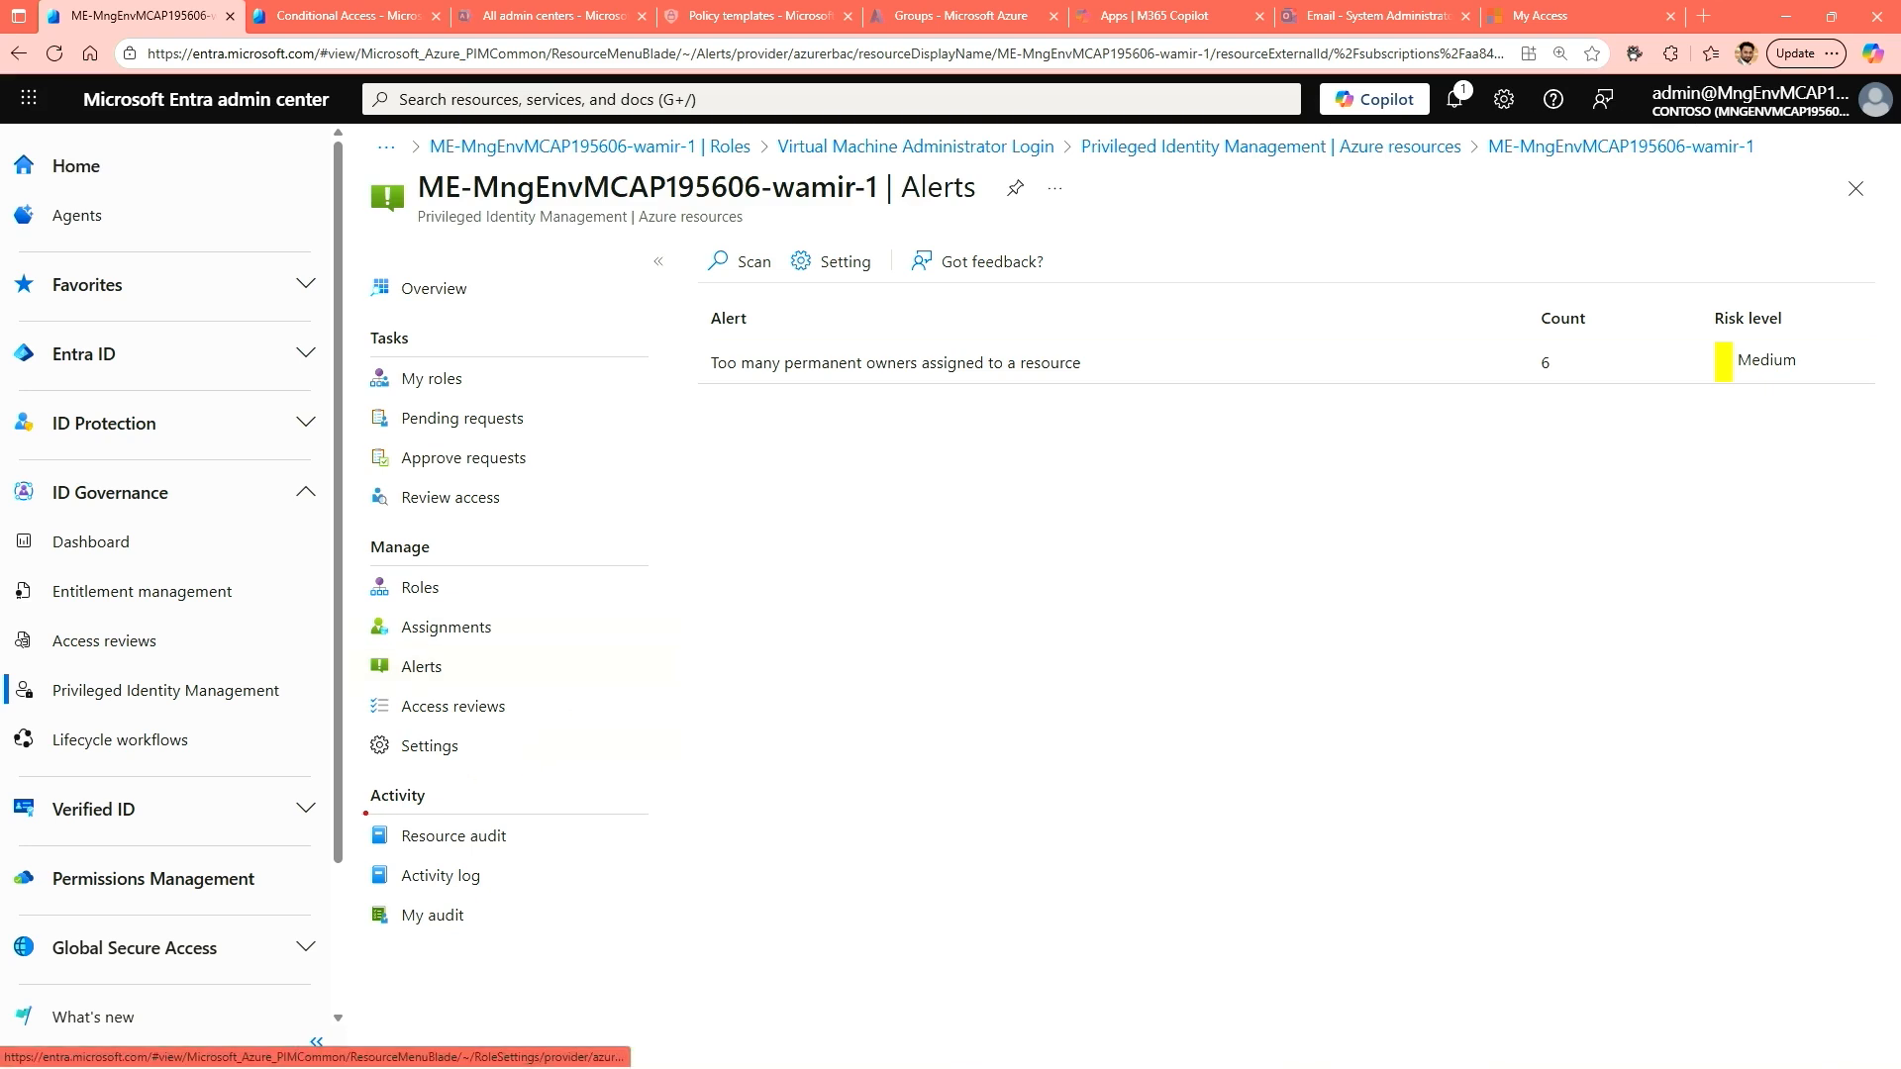
left_click_drag(356, 775, 615, 947)
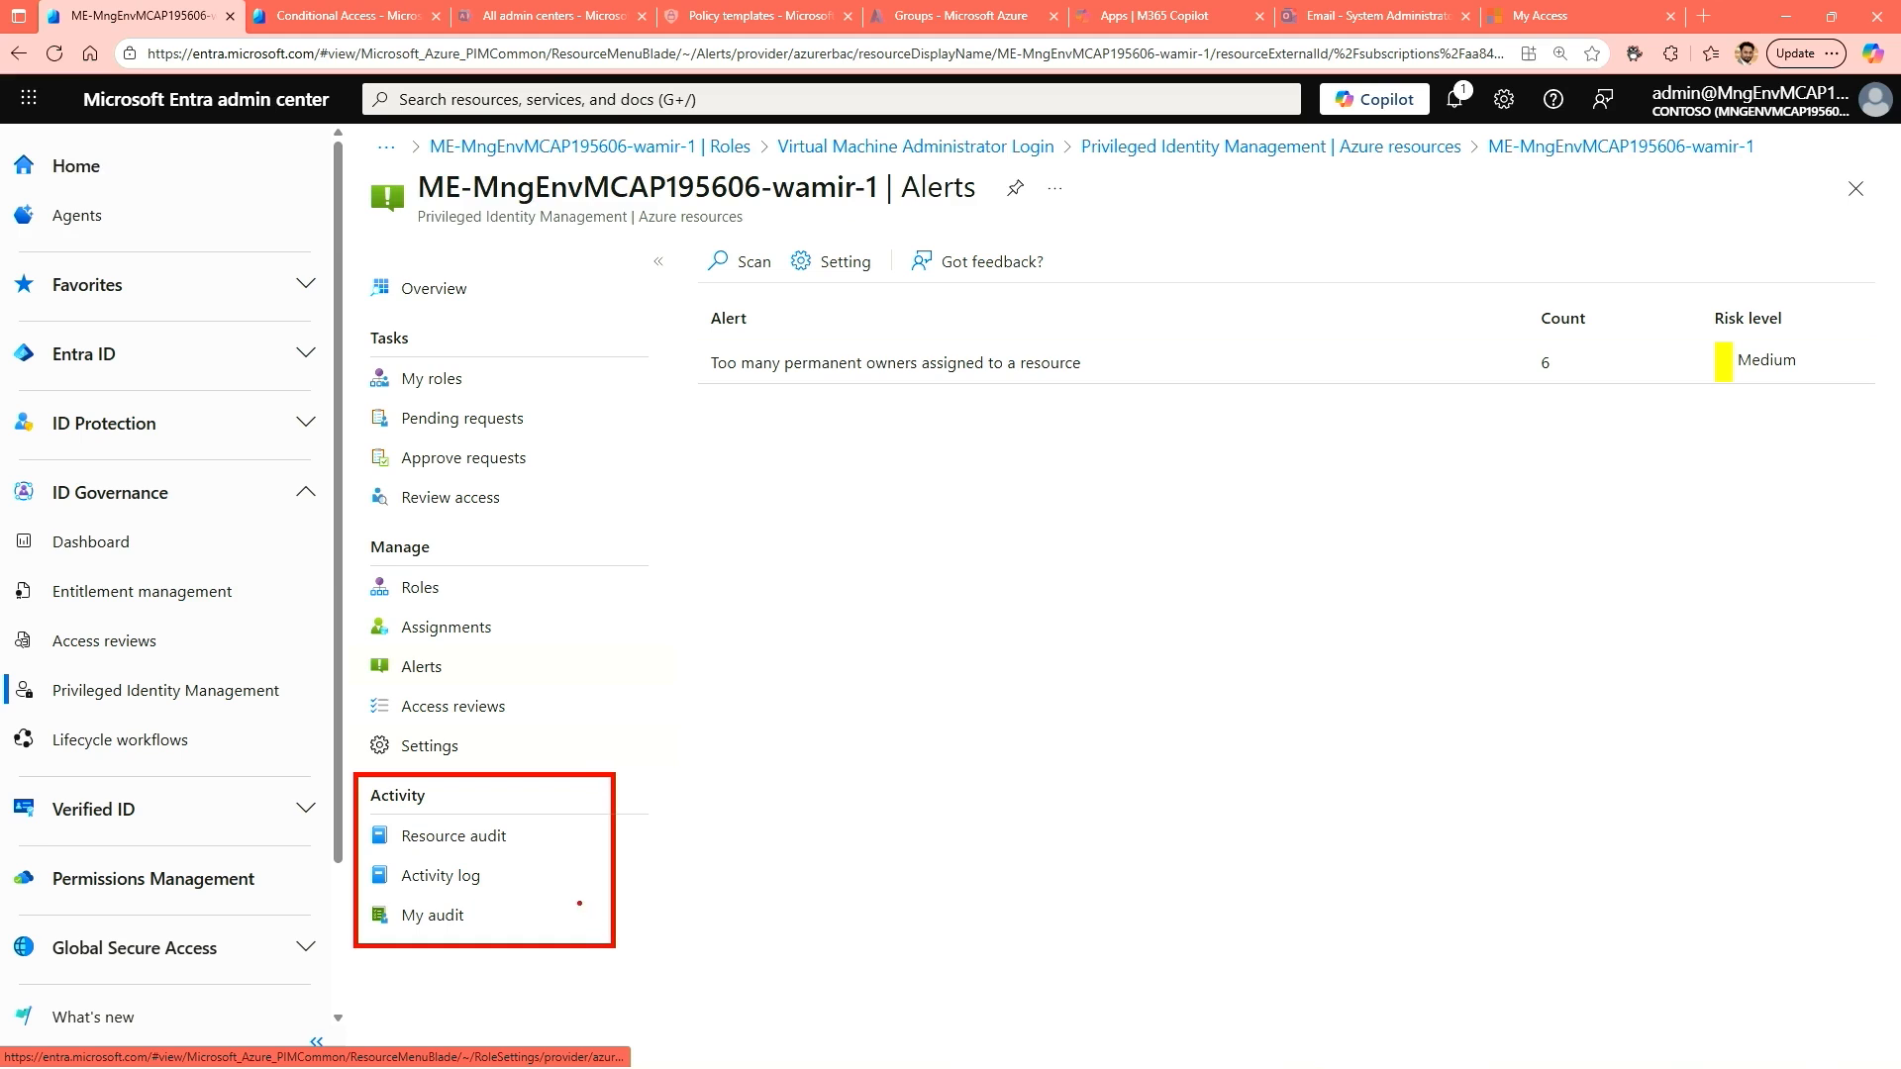
left_click_drag(528, 834, 663, 795)
left_click_drag(503, 873, 613, 834)
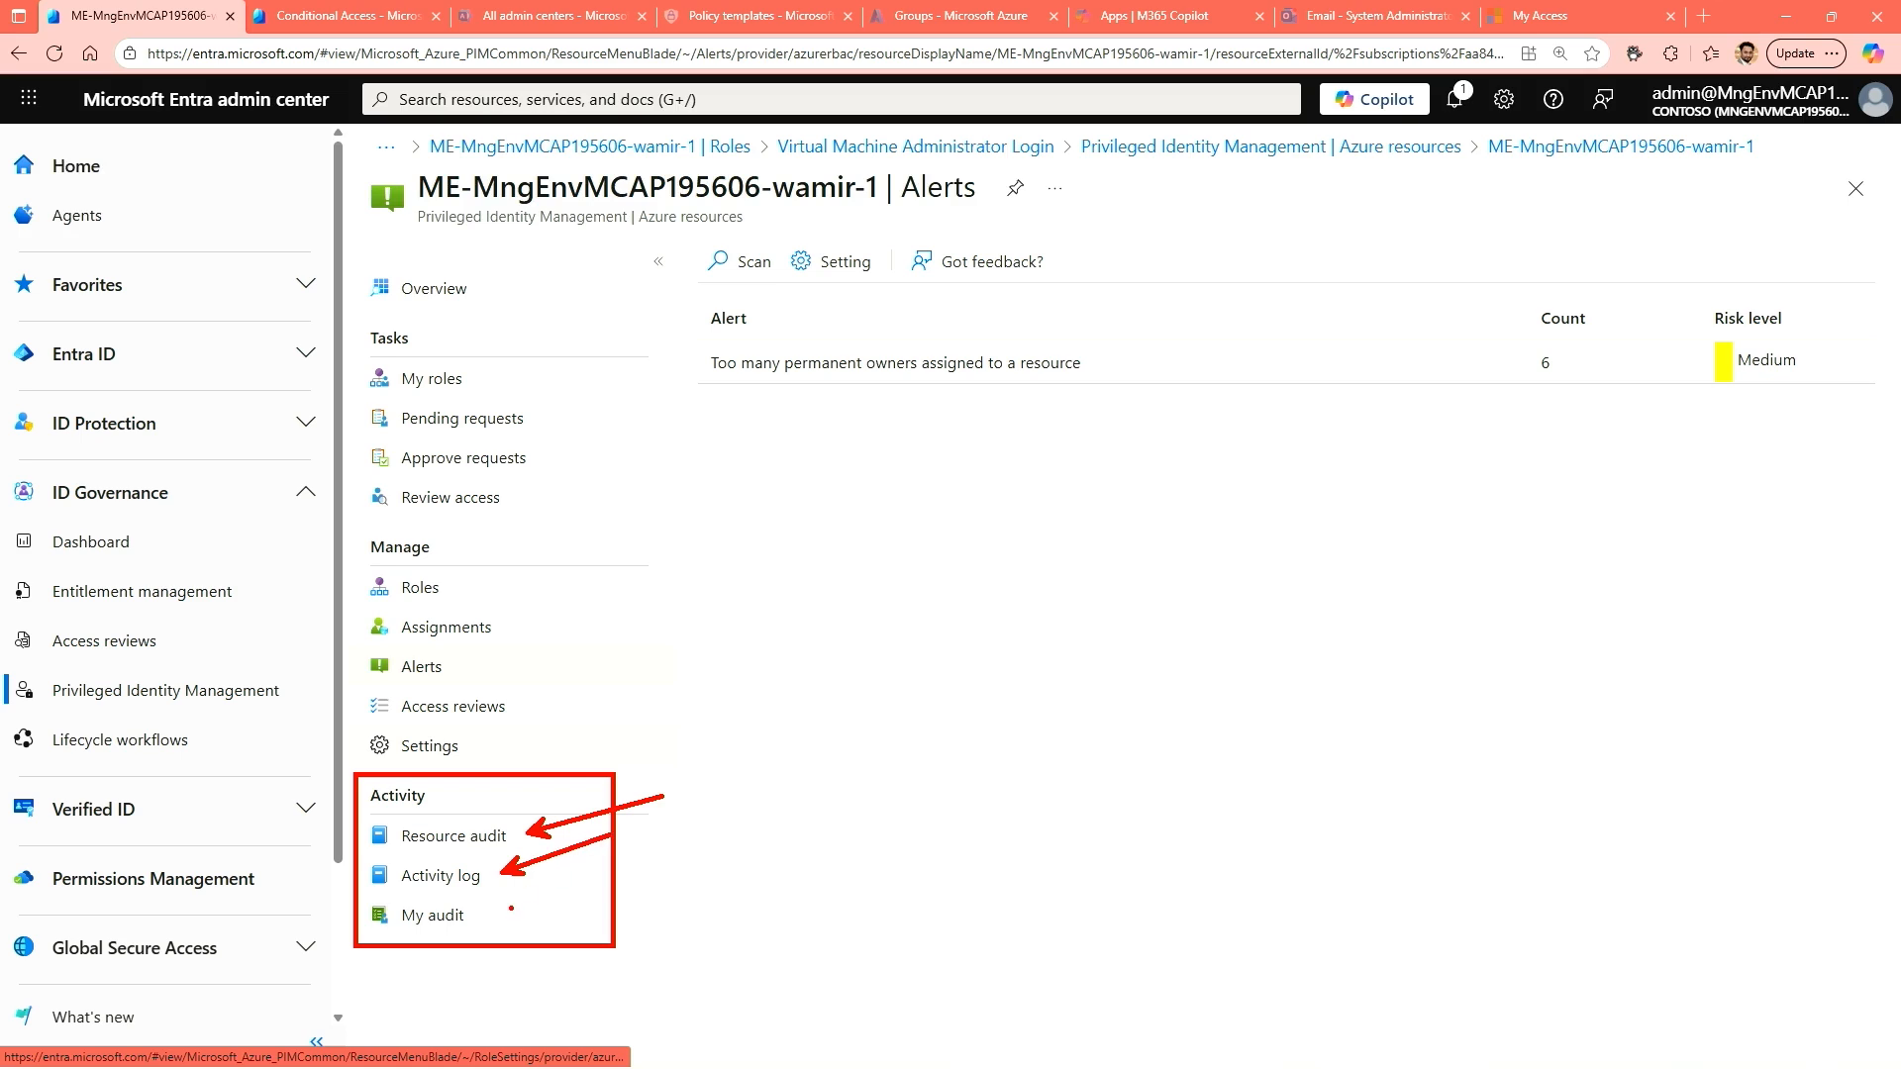
left_click_drag(490, 919, 611, 878)
key("Escape")
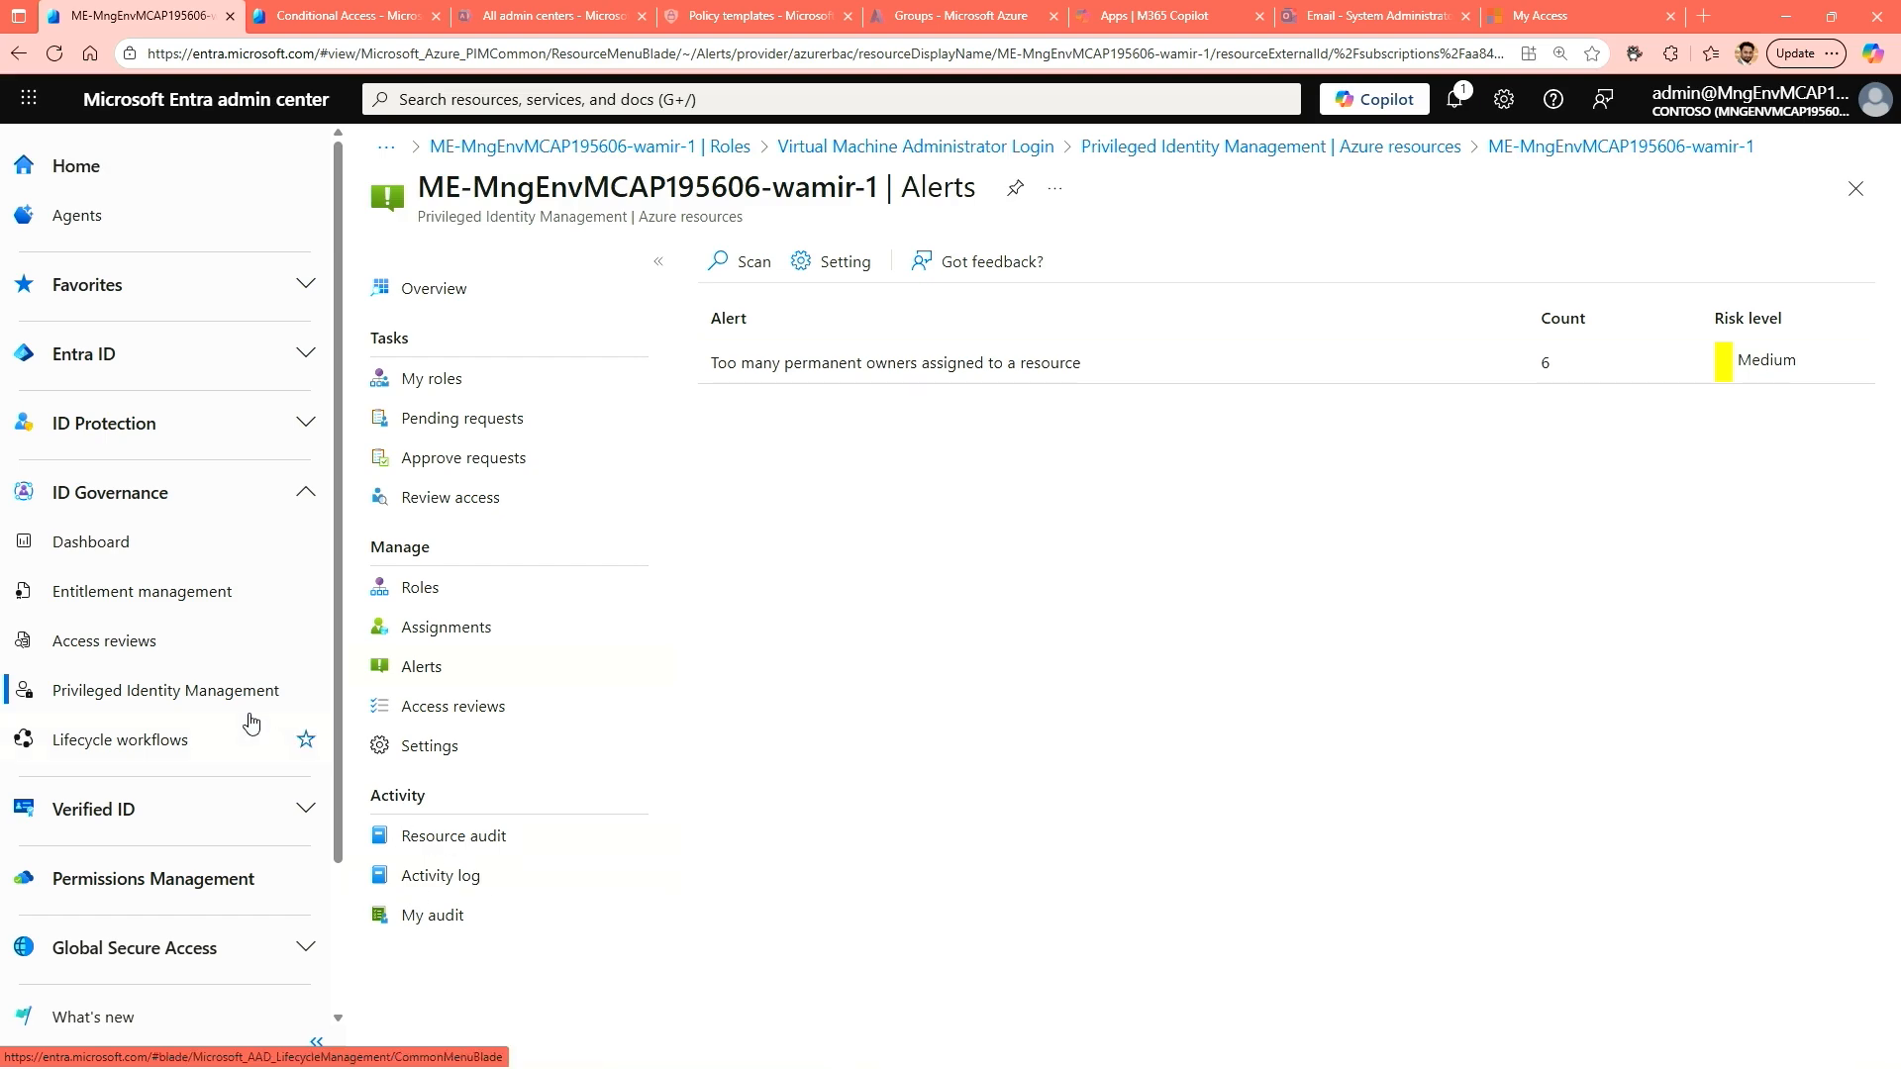
Open the personal audit history from Privileged Identity Management and review its entries for Microsoft Entra roles and Azure resources.
left_click(193, 700)
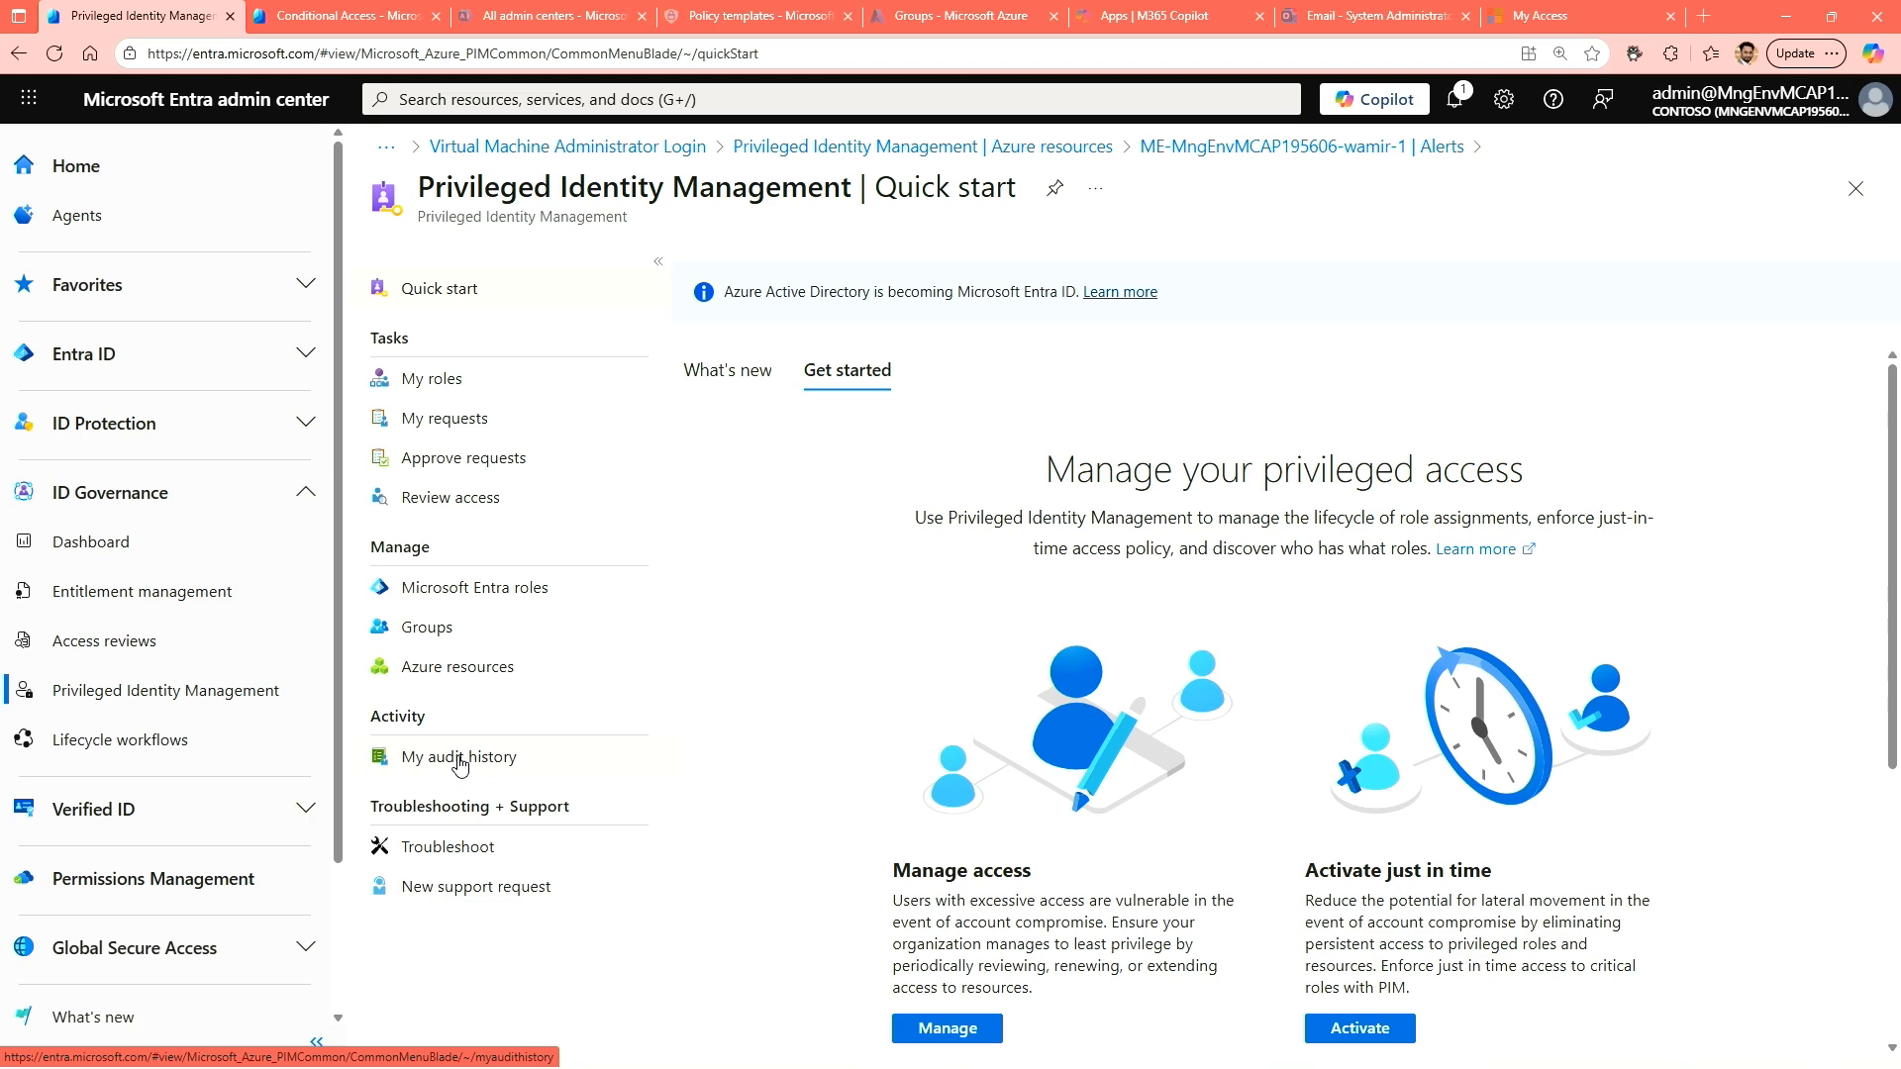
left_click(459, 764)
left_click_drag(1369, 507, 1594, 515)
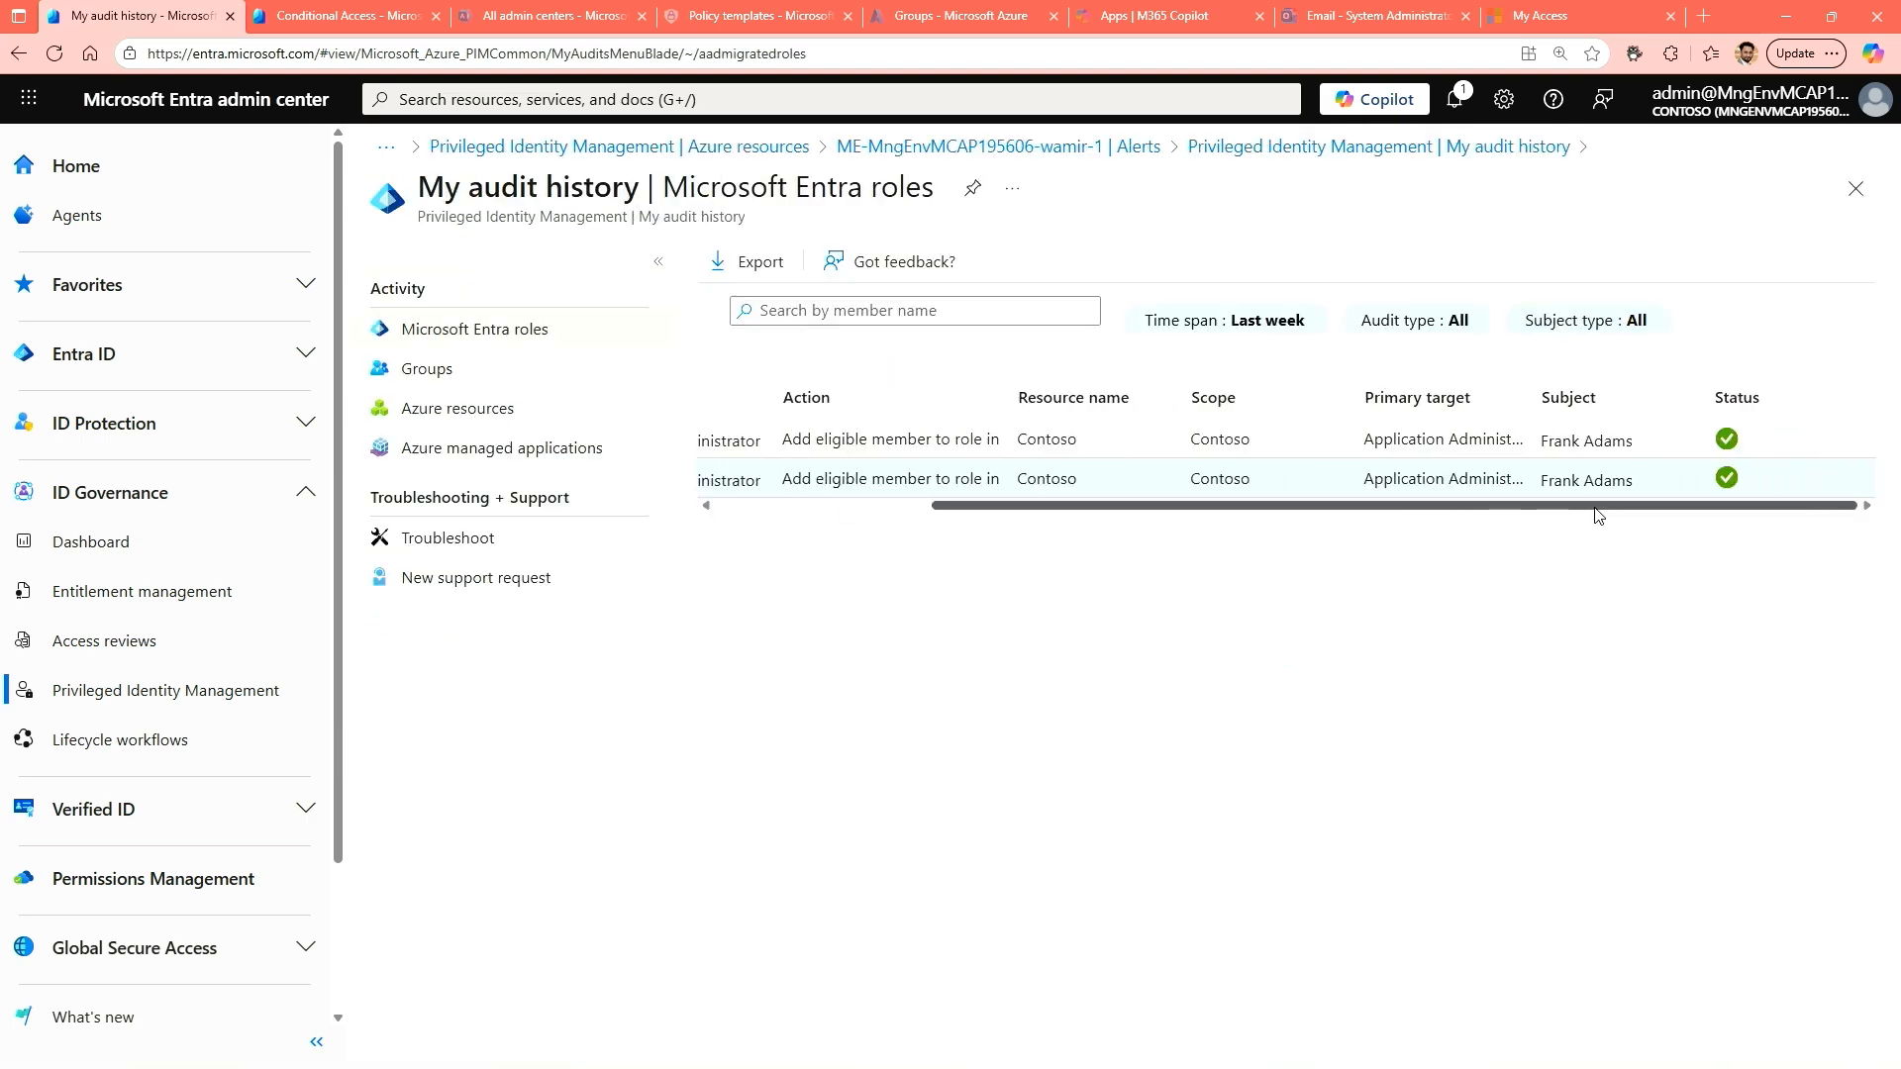
left_click_drag(1564, 510, 1391, 512)
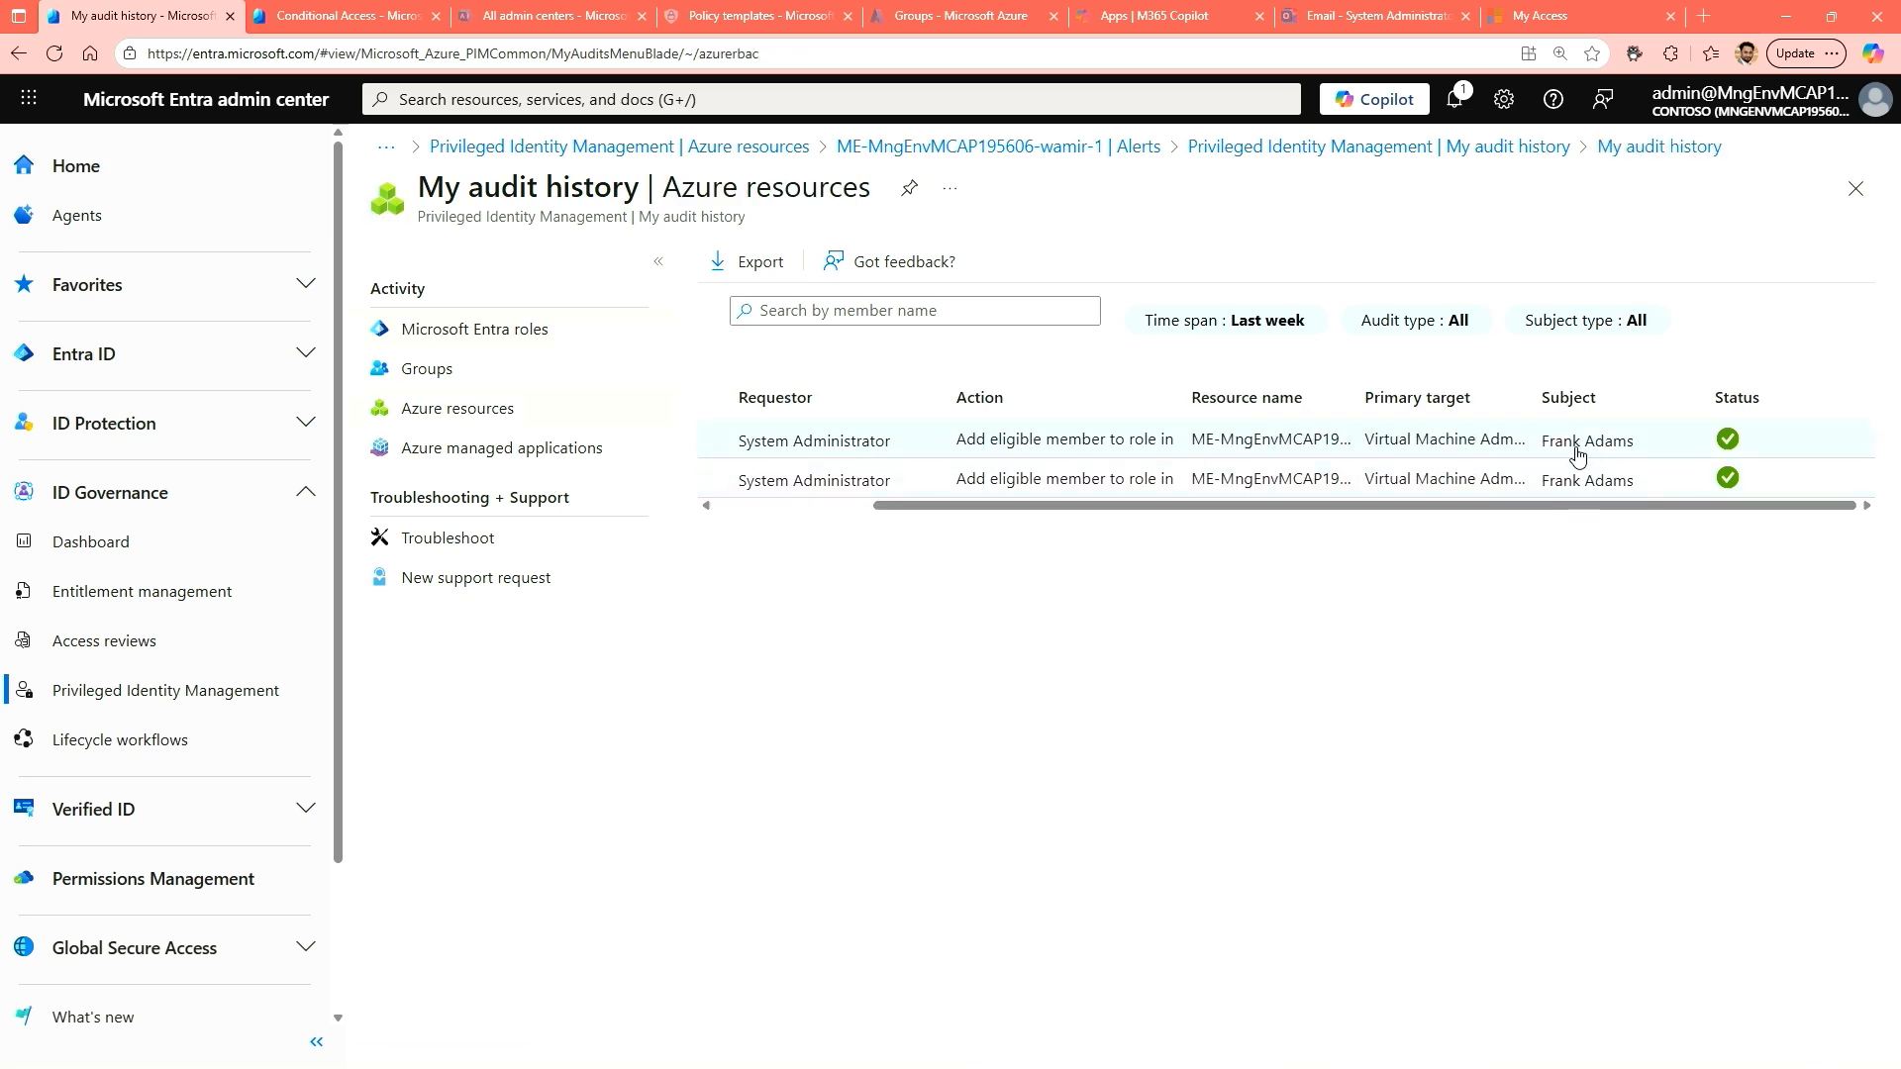
Review the audit history for groups and recheck the Microsoft Entra roles entries, ending back at the Privileged Identity Management quick start page.
left_click(421, 371)
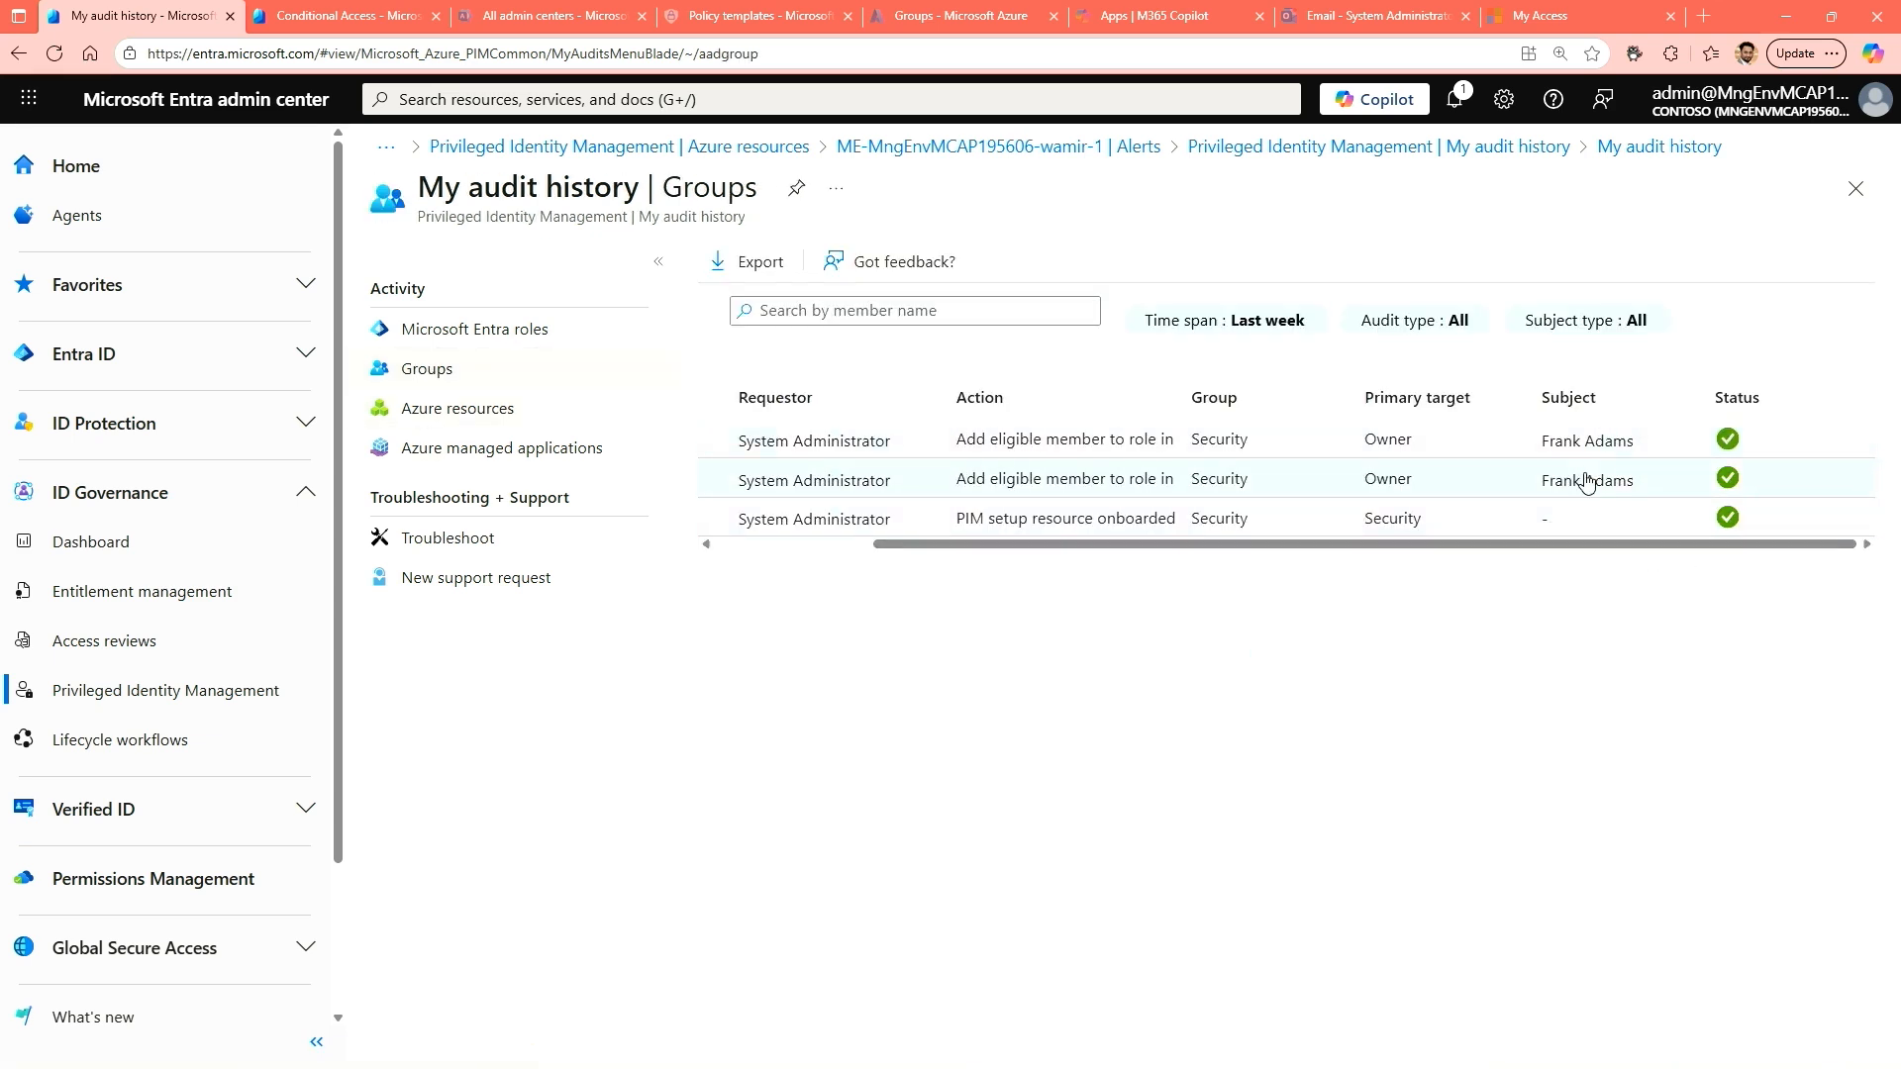
left_click(479, 339)
scroll(1477, 518, "right", 3)
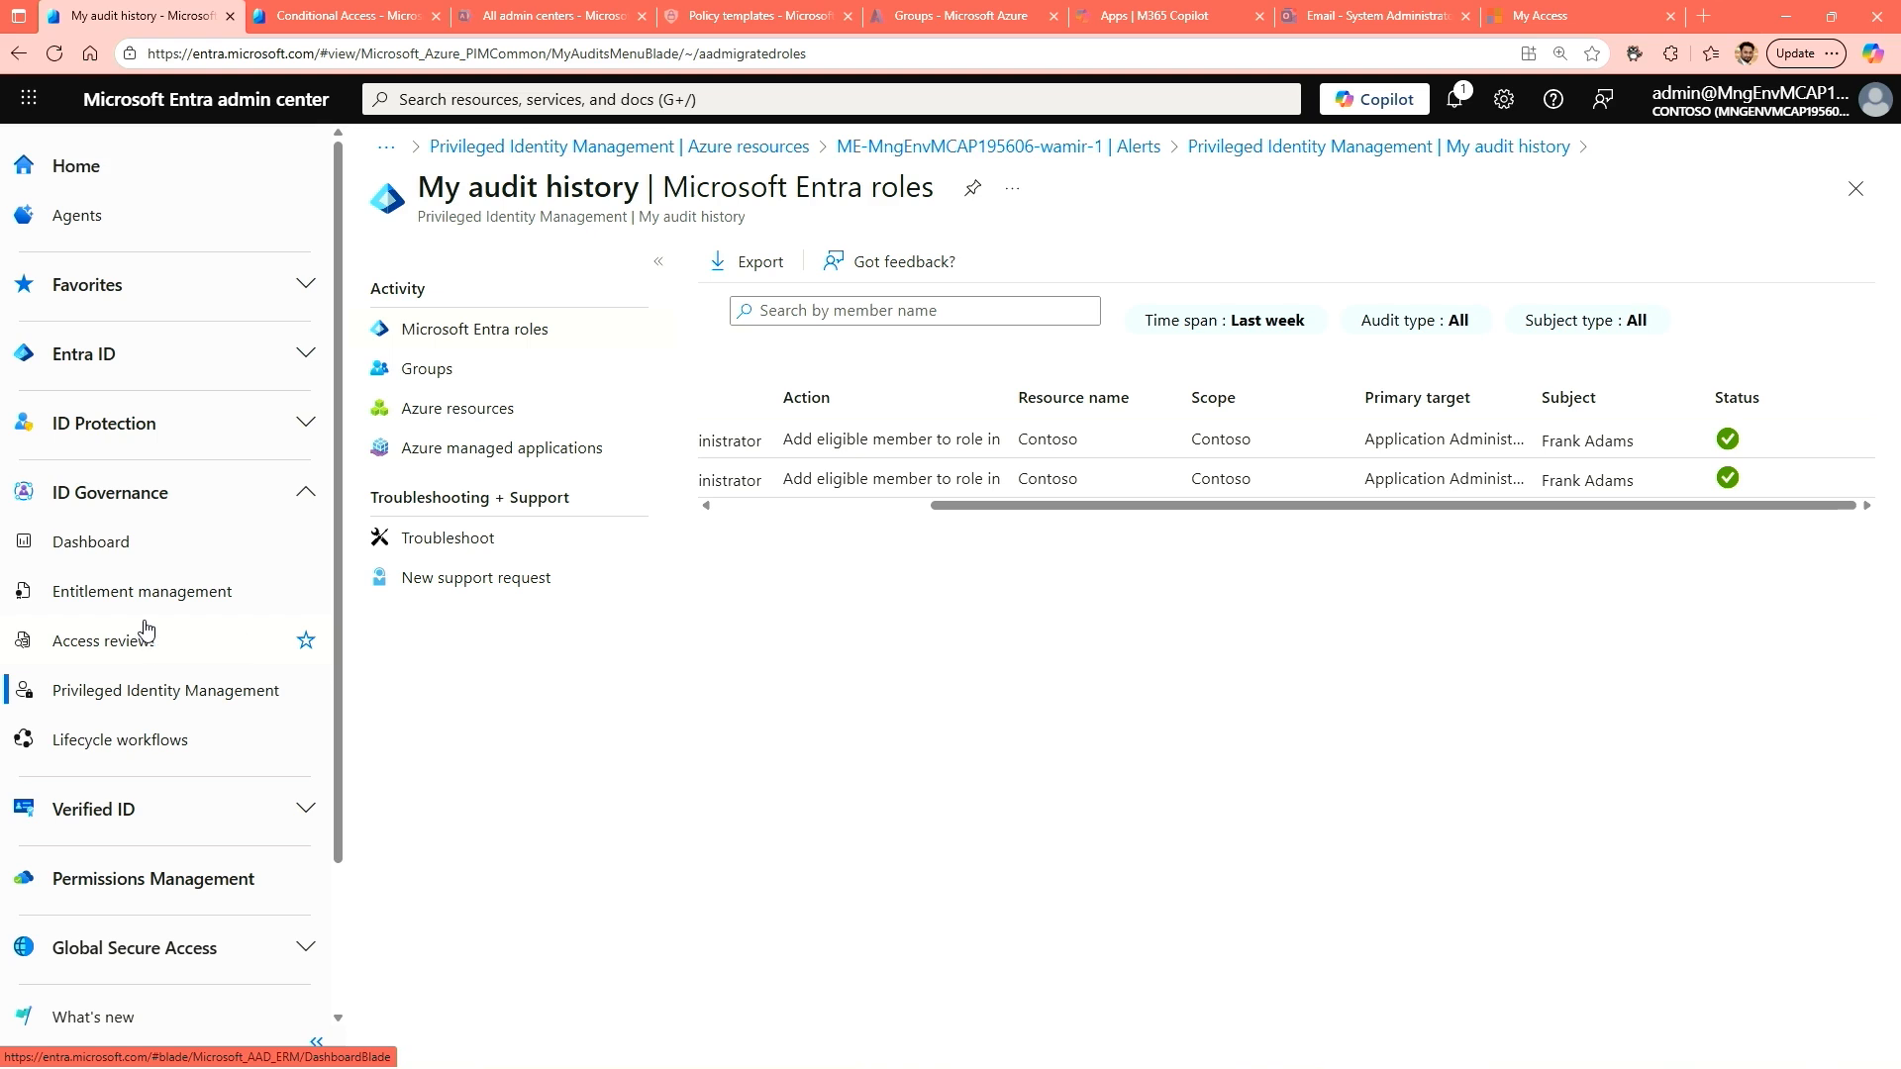
left_click(141, 702)
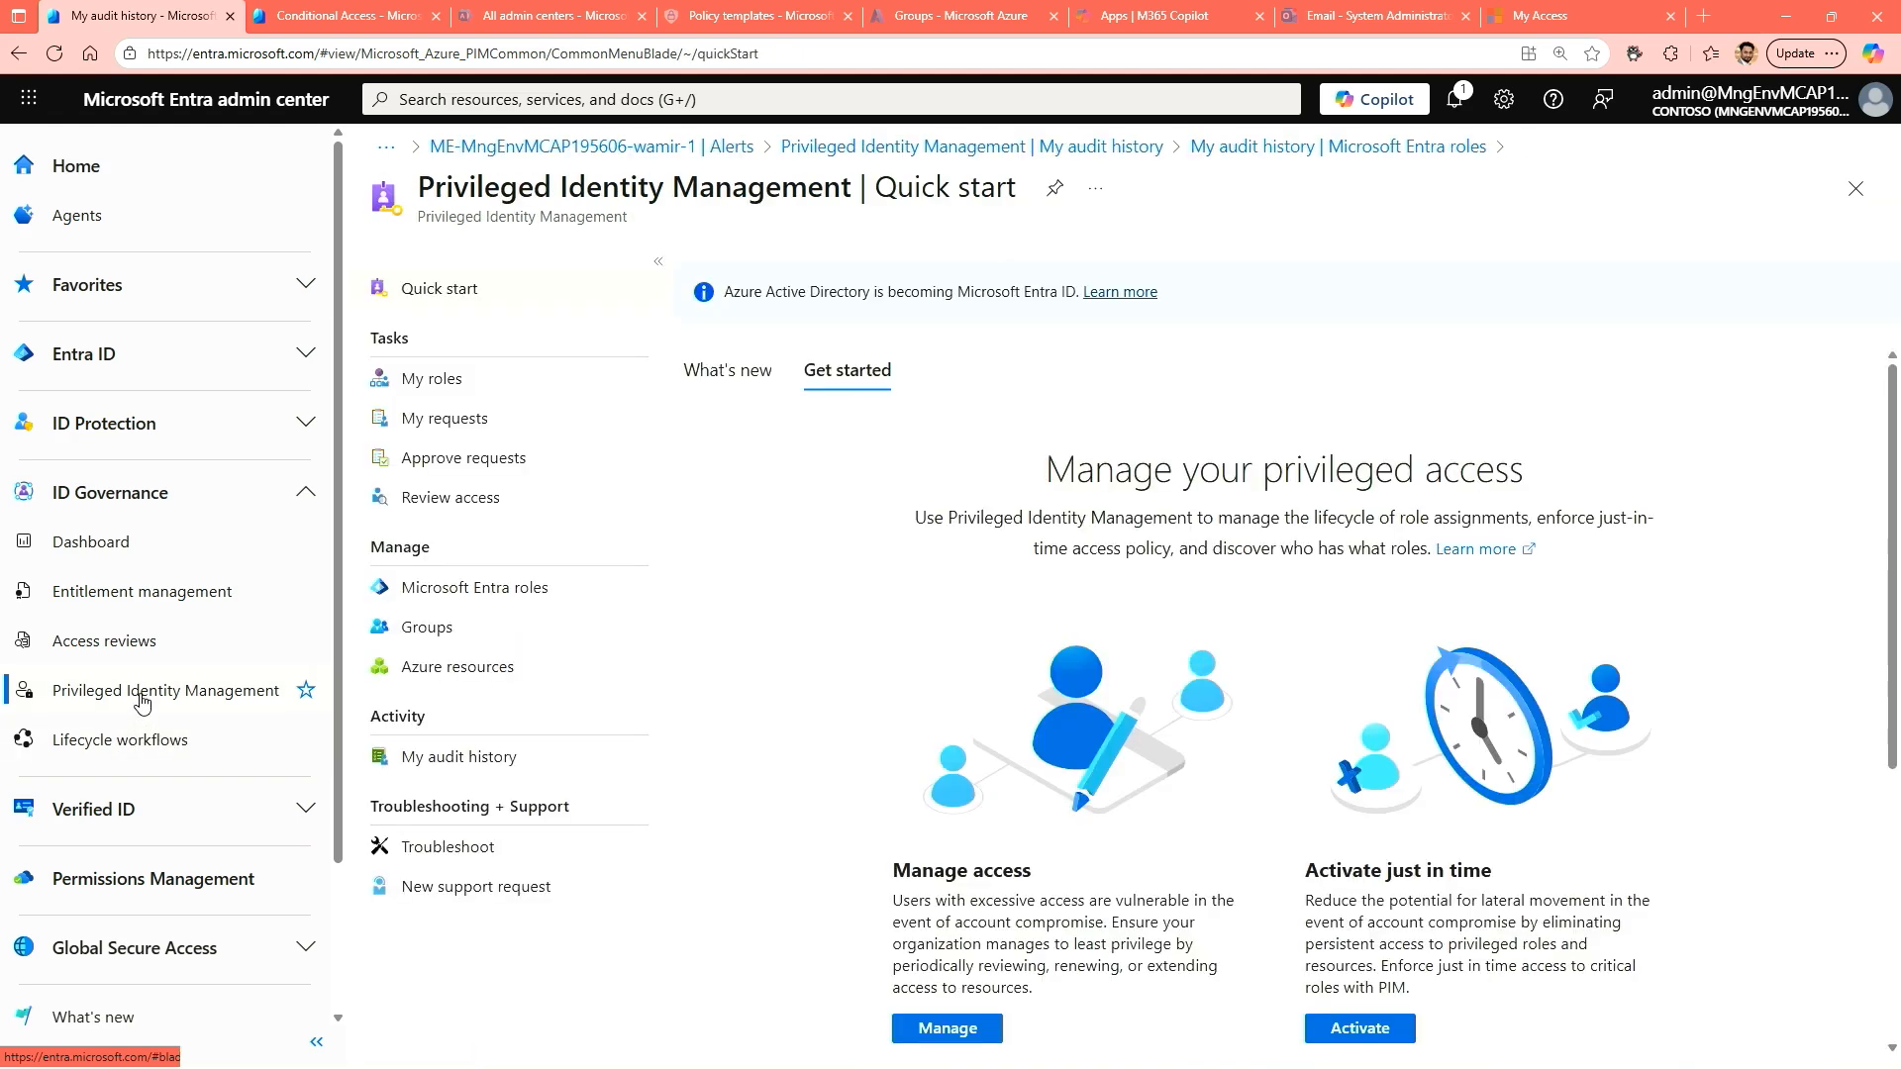